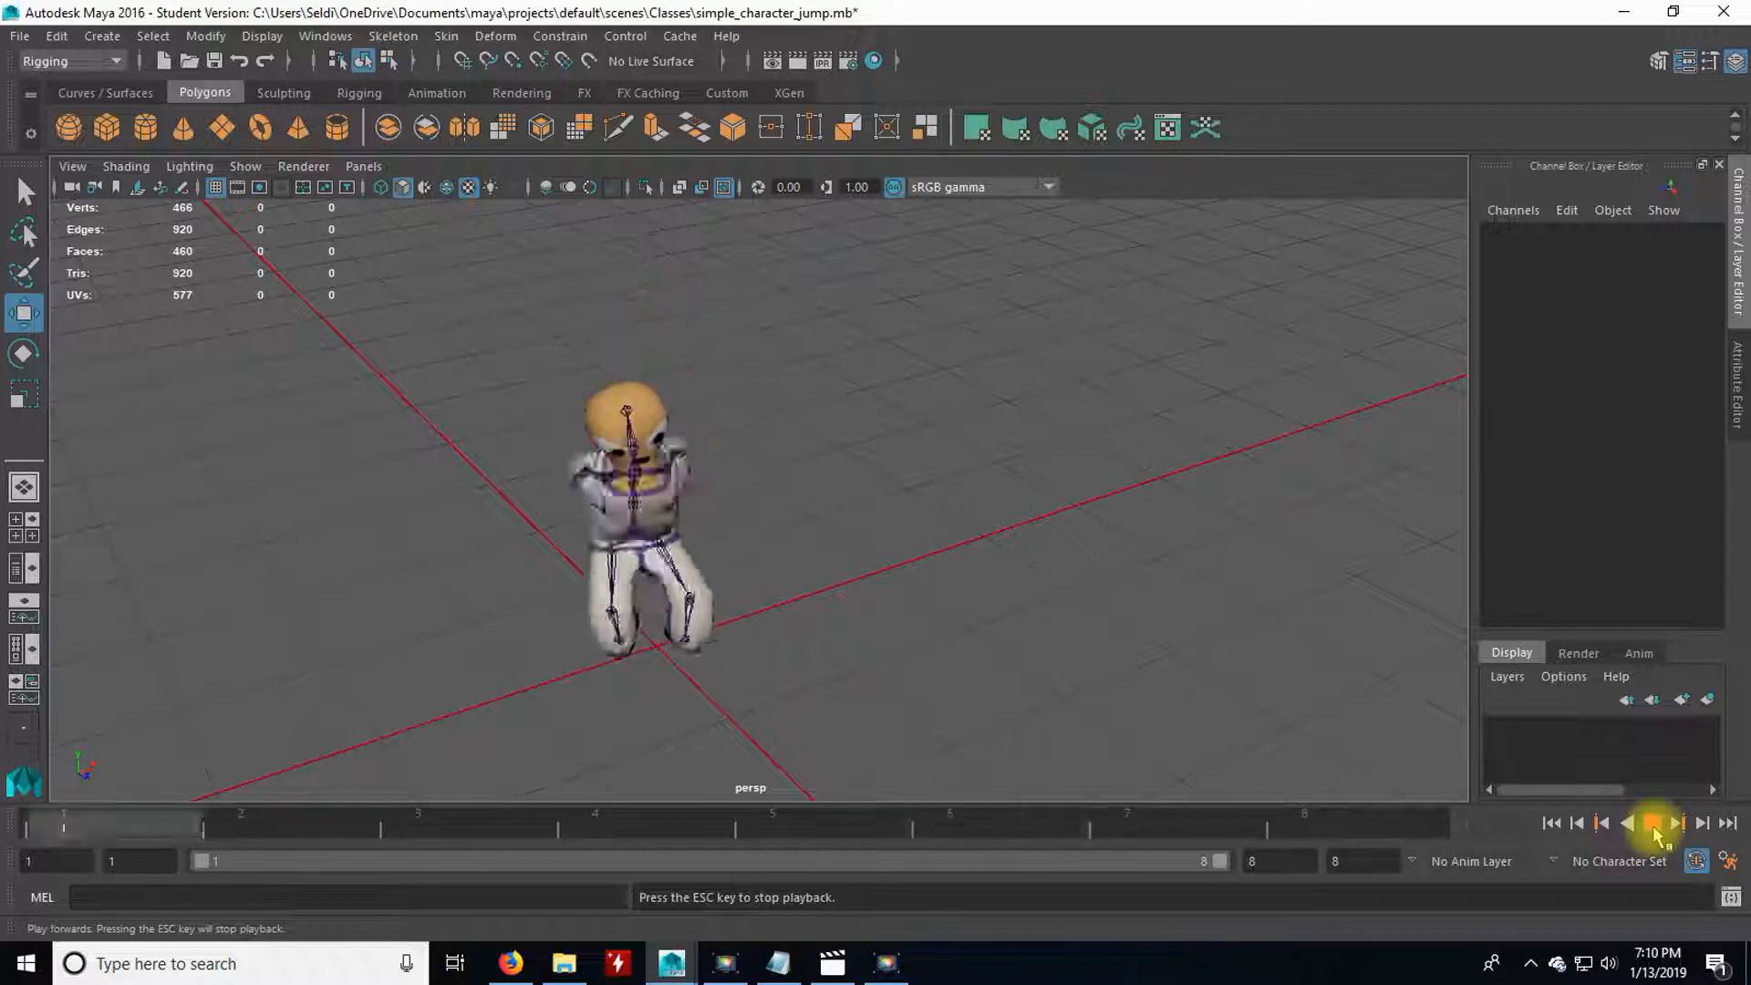
# Examine the character's jump playback from the side, stop it, and inspect the character's pose on frame 1 from the front.
pyautogui.keyDown('alt'); pyautogui.moveTo(665, 731); pyautogui.dragTo(890, 682); pyautogui.keyUp('alt')
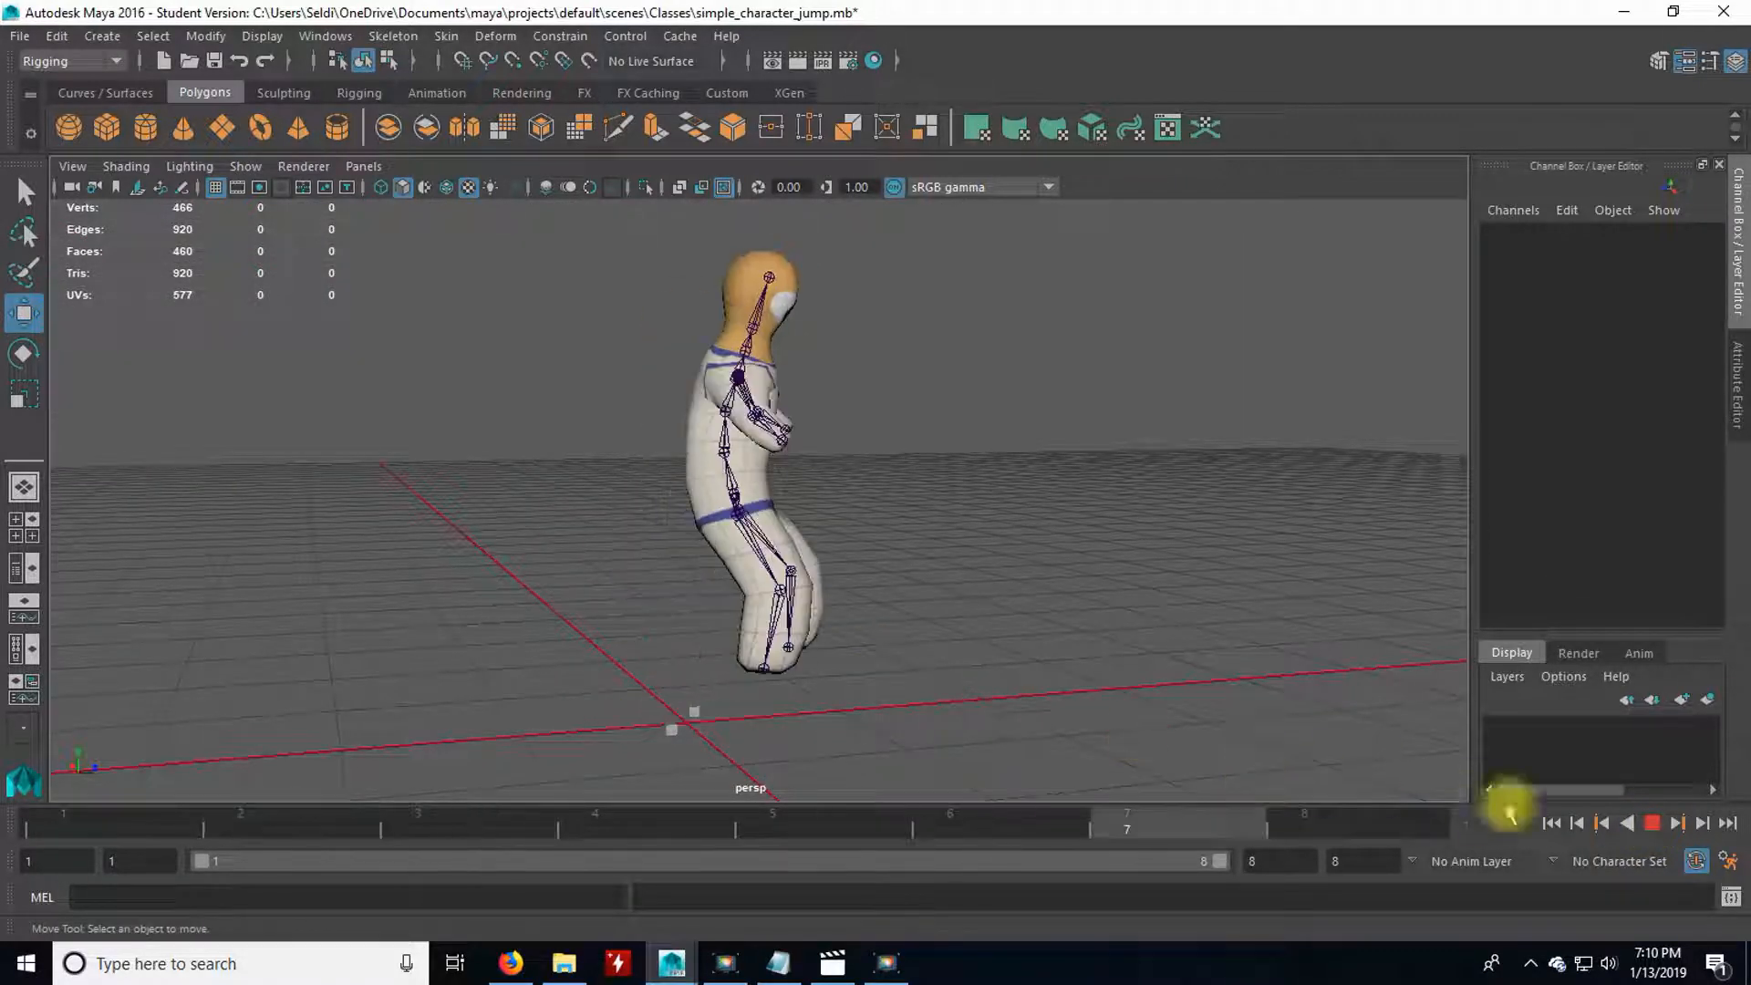
pyautogui.click(1651, 822)
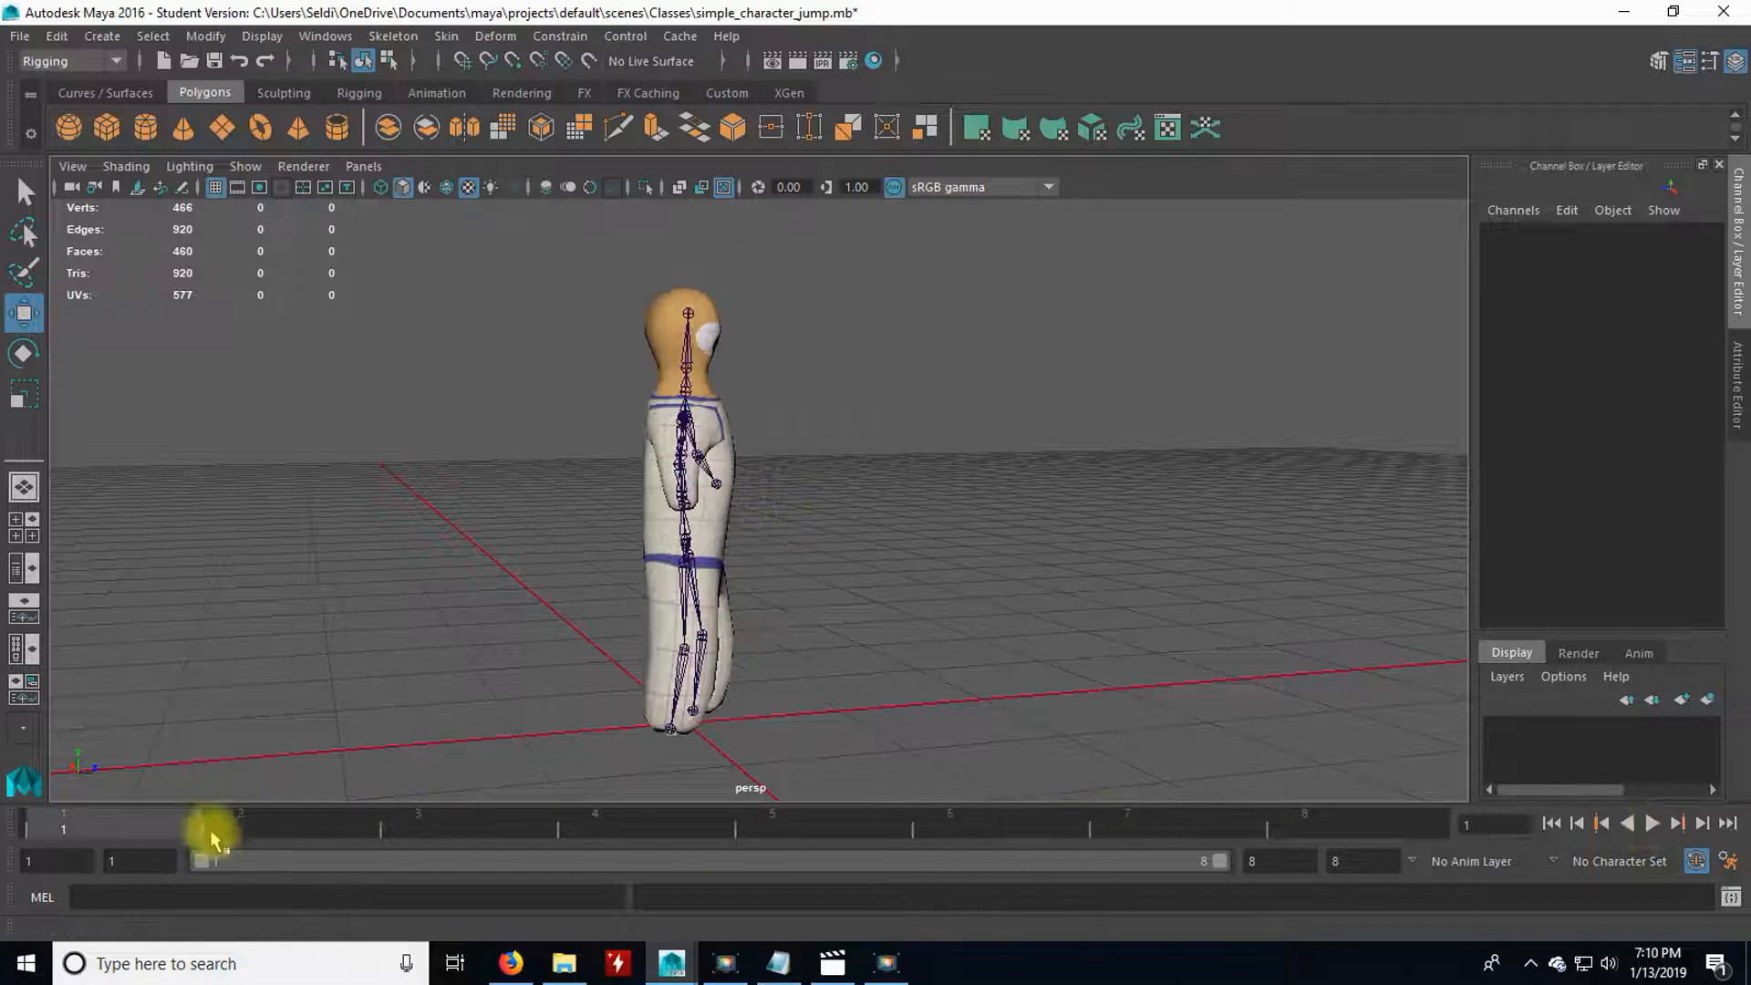
pyautogui.moveTo(143, 821)
pyautogui.mouseDown()
pyautogui.moveTo(1316, 829)
pyautogui.moveTo(128, 826)
pyautogui.mouseUp()
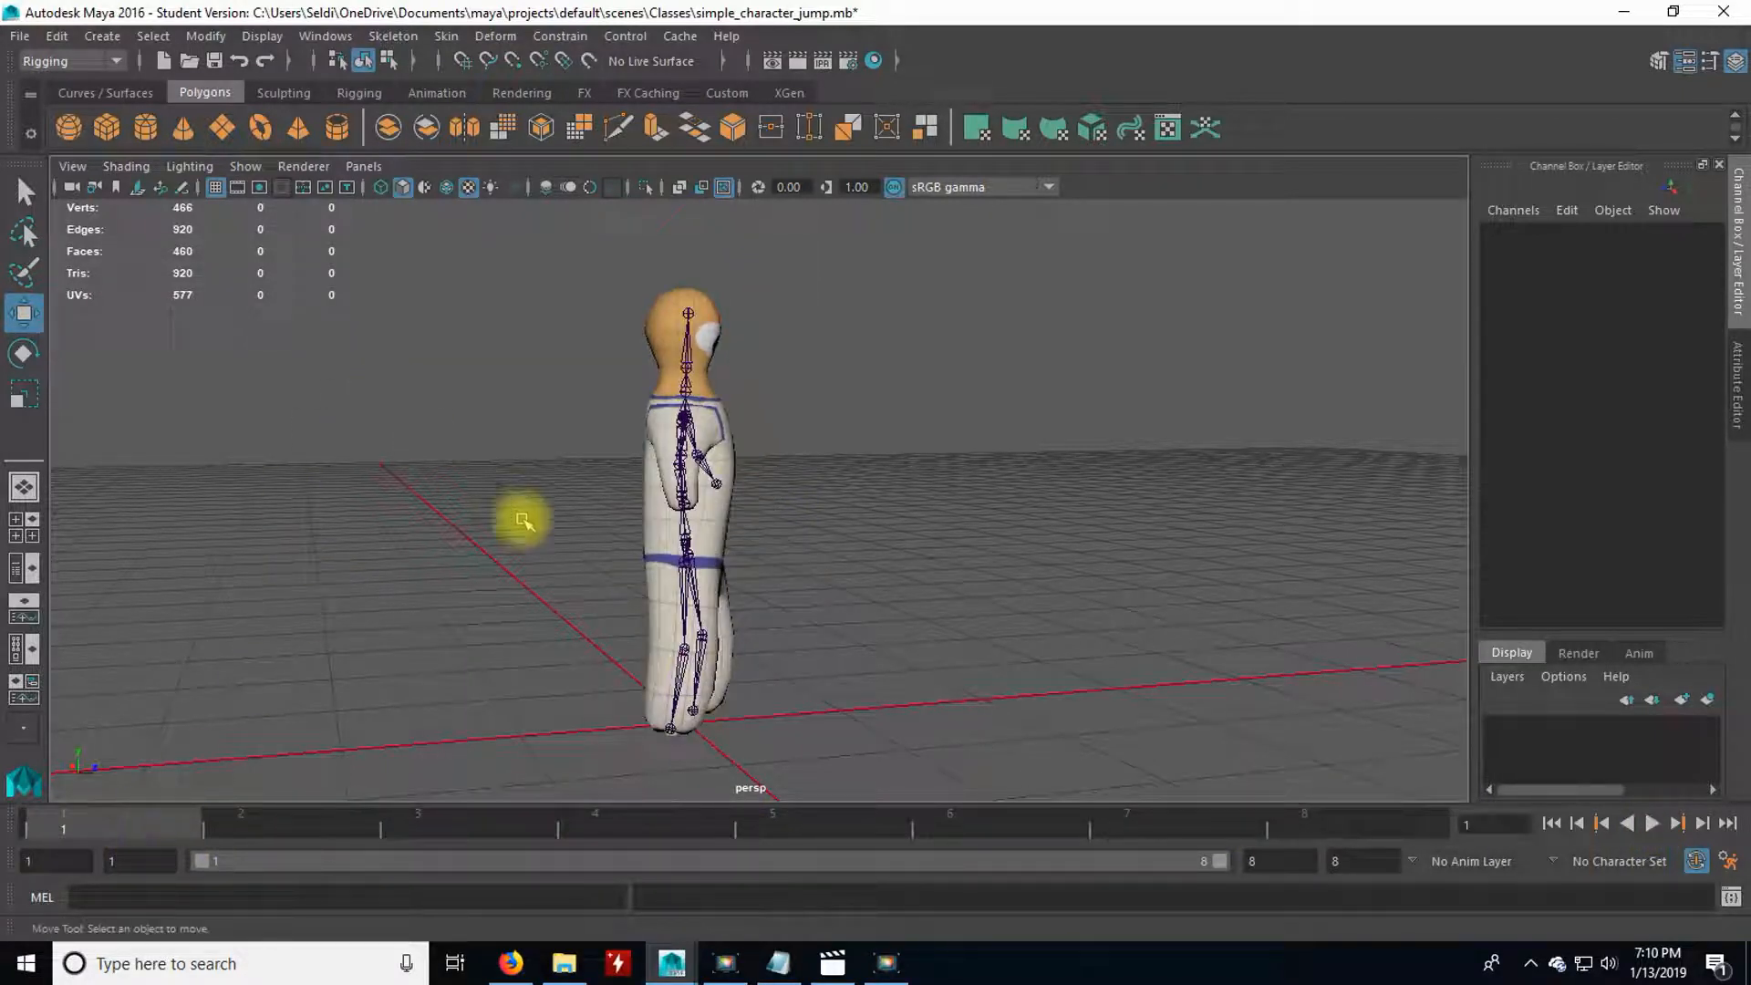
pyautogui.keyDown('alt'); pyautogui.moveTo(575, 500); pyautogui.dragTo(356, 486); pyautogui.keyUp('alt')
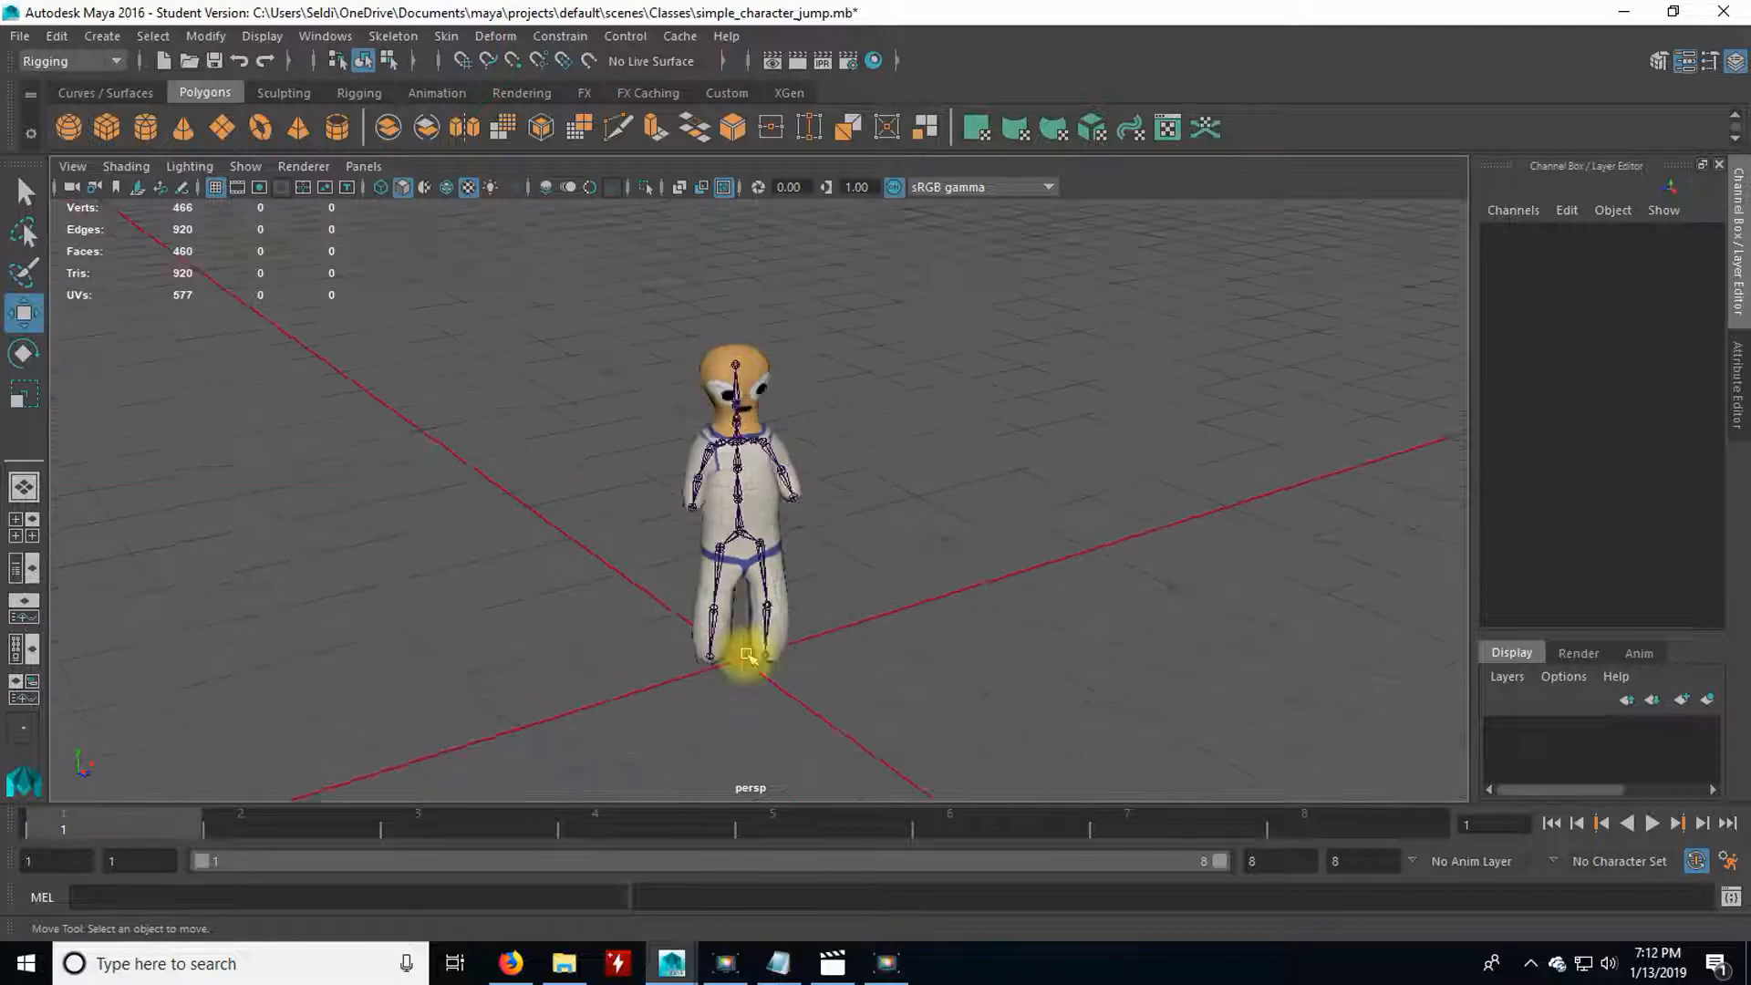
pyautogui.scroll(3, 684, 605)
pyautogui.keyDown('alt'); pyautogui.moveTo(617, 594); pyautogui.dragTo(766, 459); pyautogui.keyUp('alt')
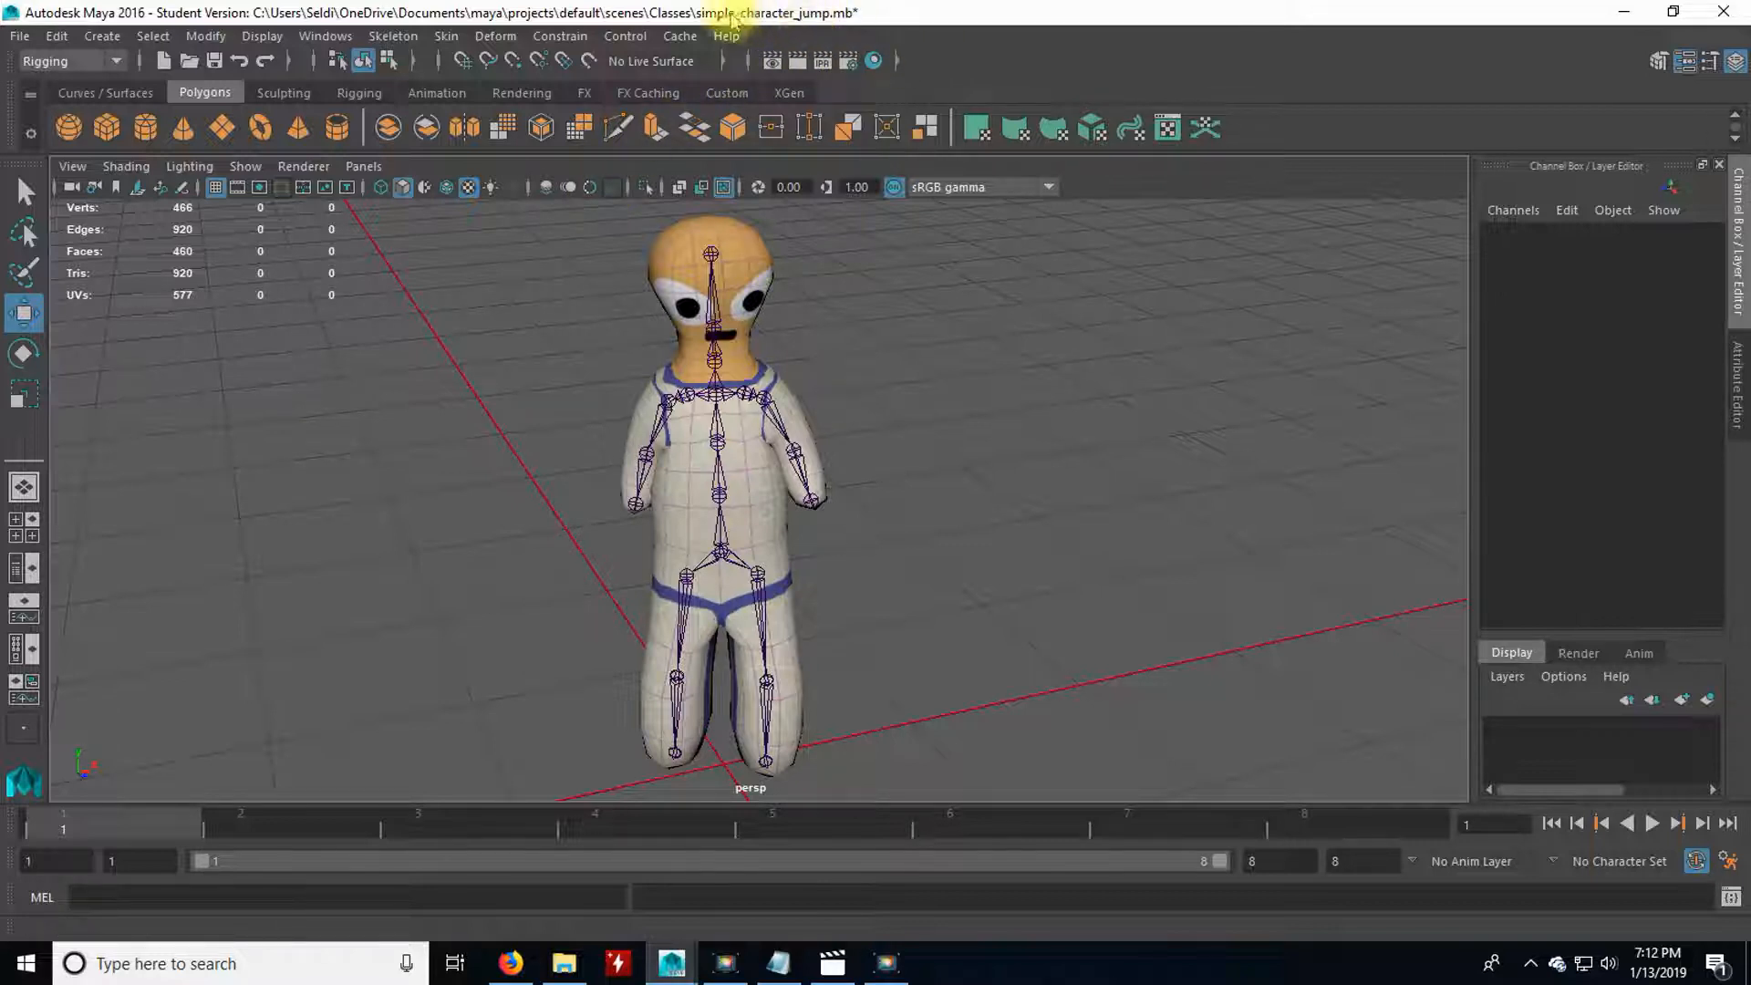
# Open the scene simple_character_idlepose.mb without saving the changes to the jump scene.
pyautogui.click(20, 36)
pyautogui.click(54, 117)
pyautogui.hotkey('ctrl', 'o')
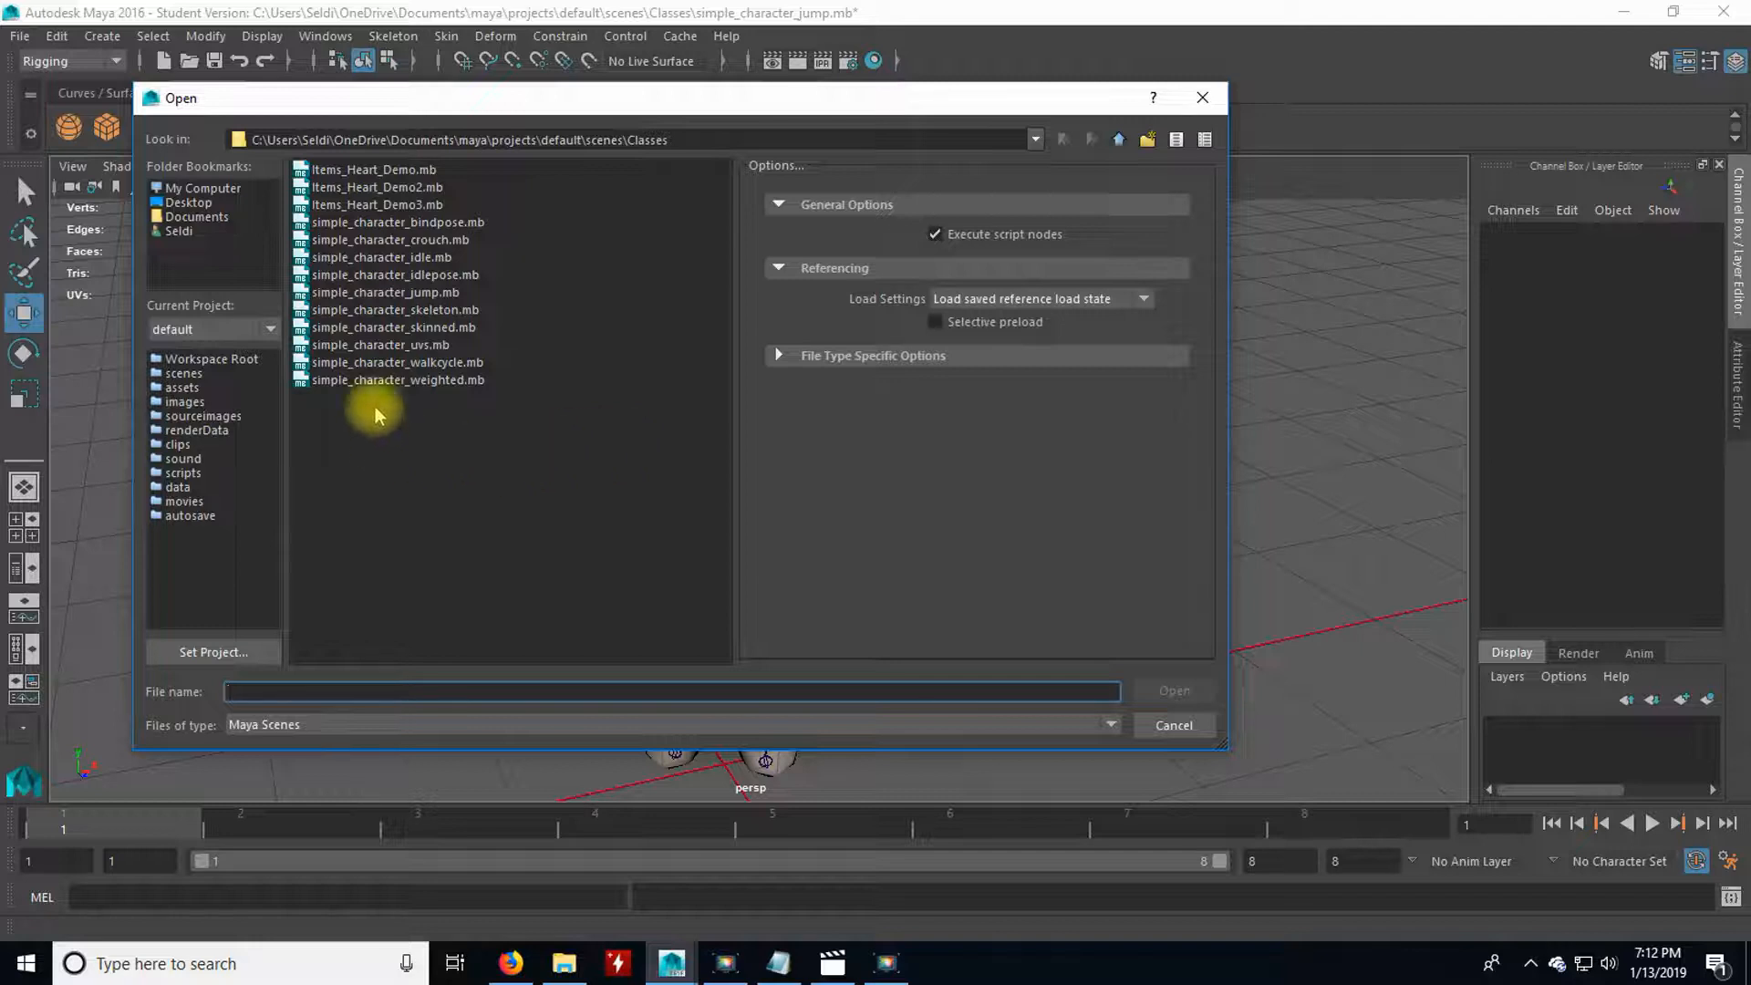
pyautogui.click(401, 224)
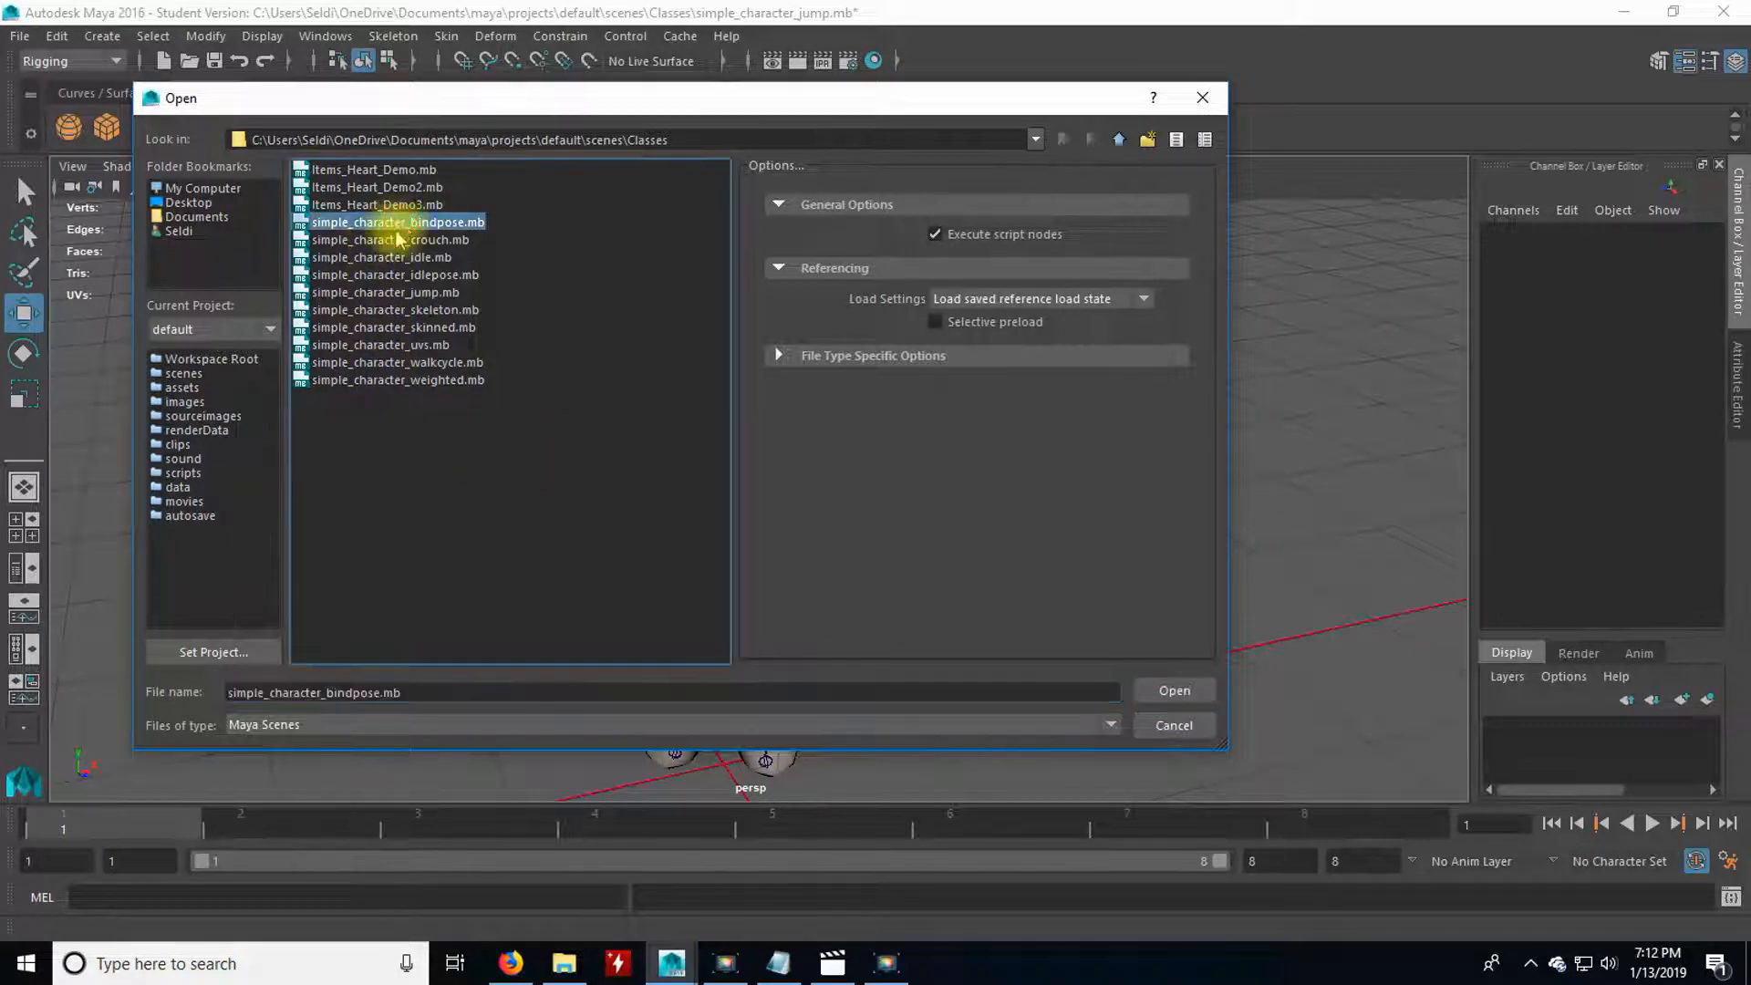
pyautogui.click(392, 274)
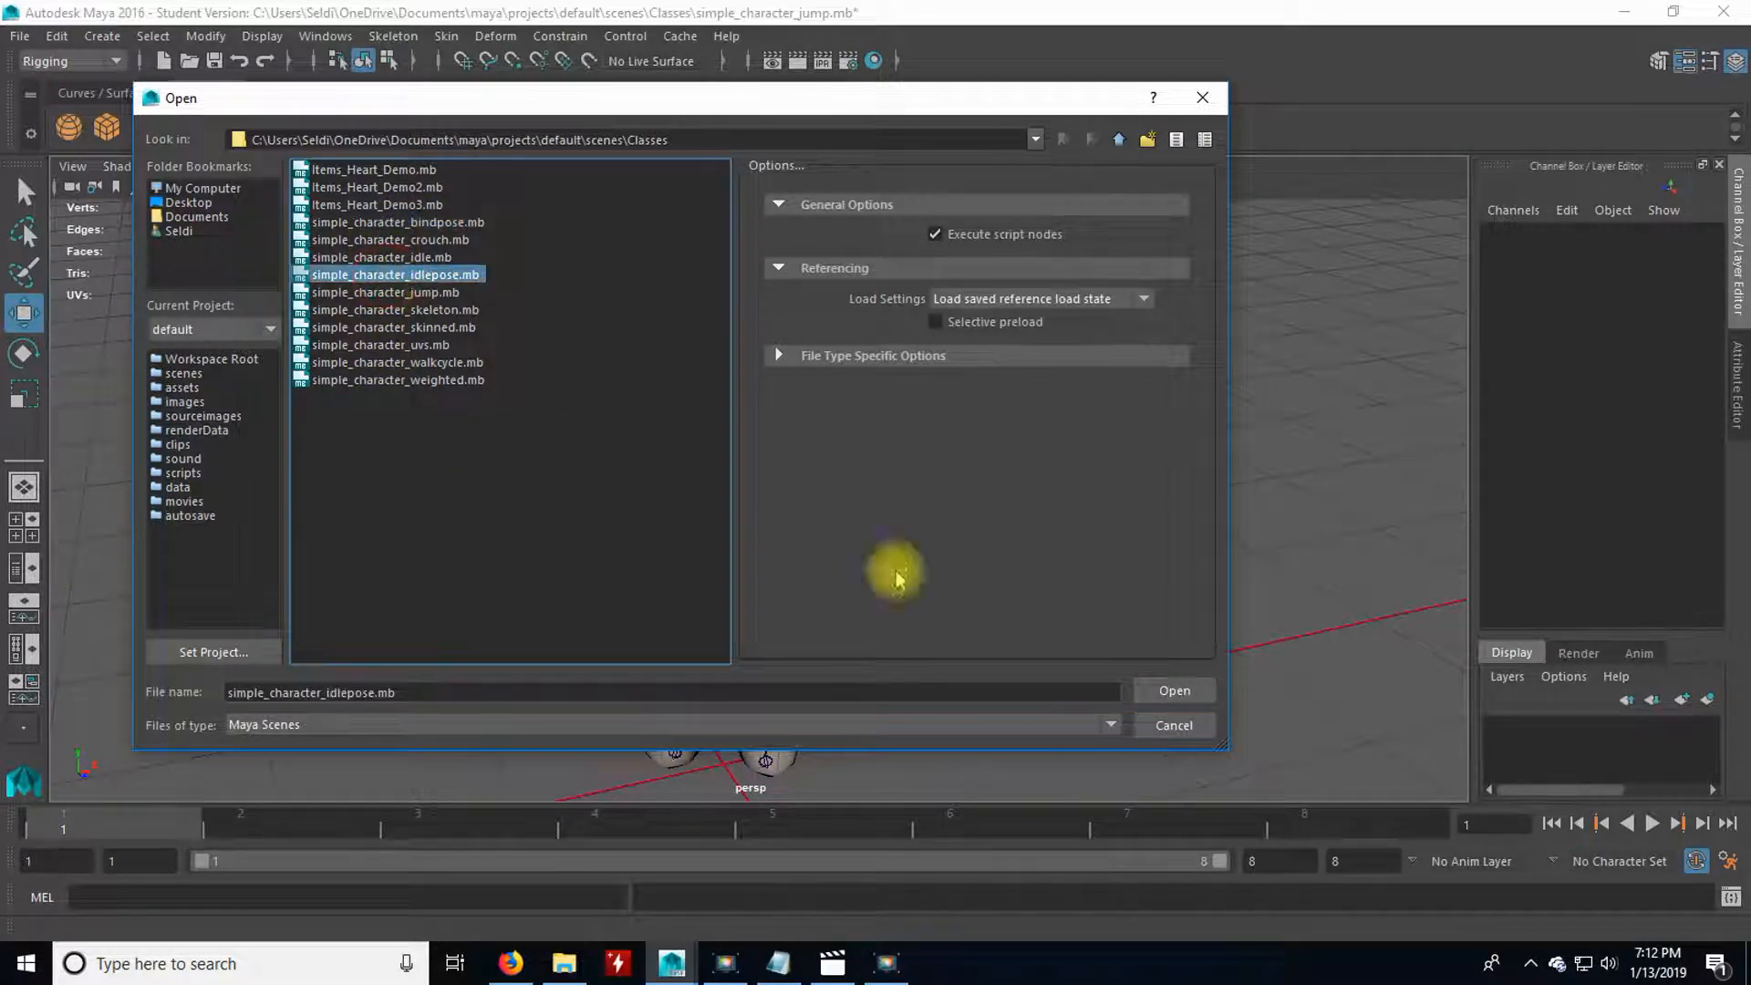
pyautogui.click(1146, 698)
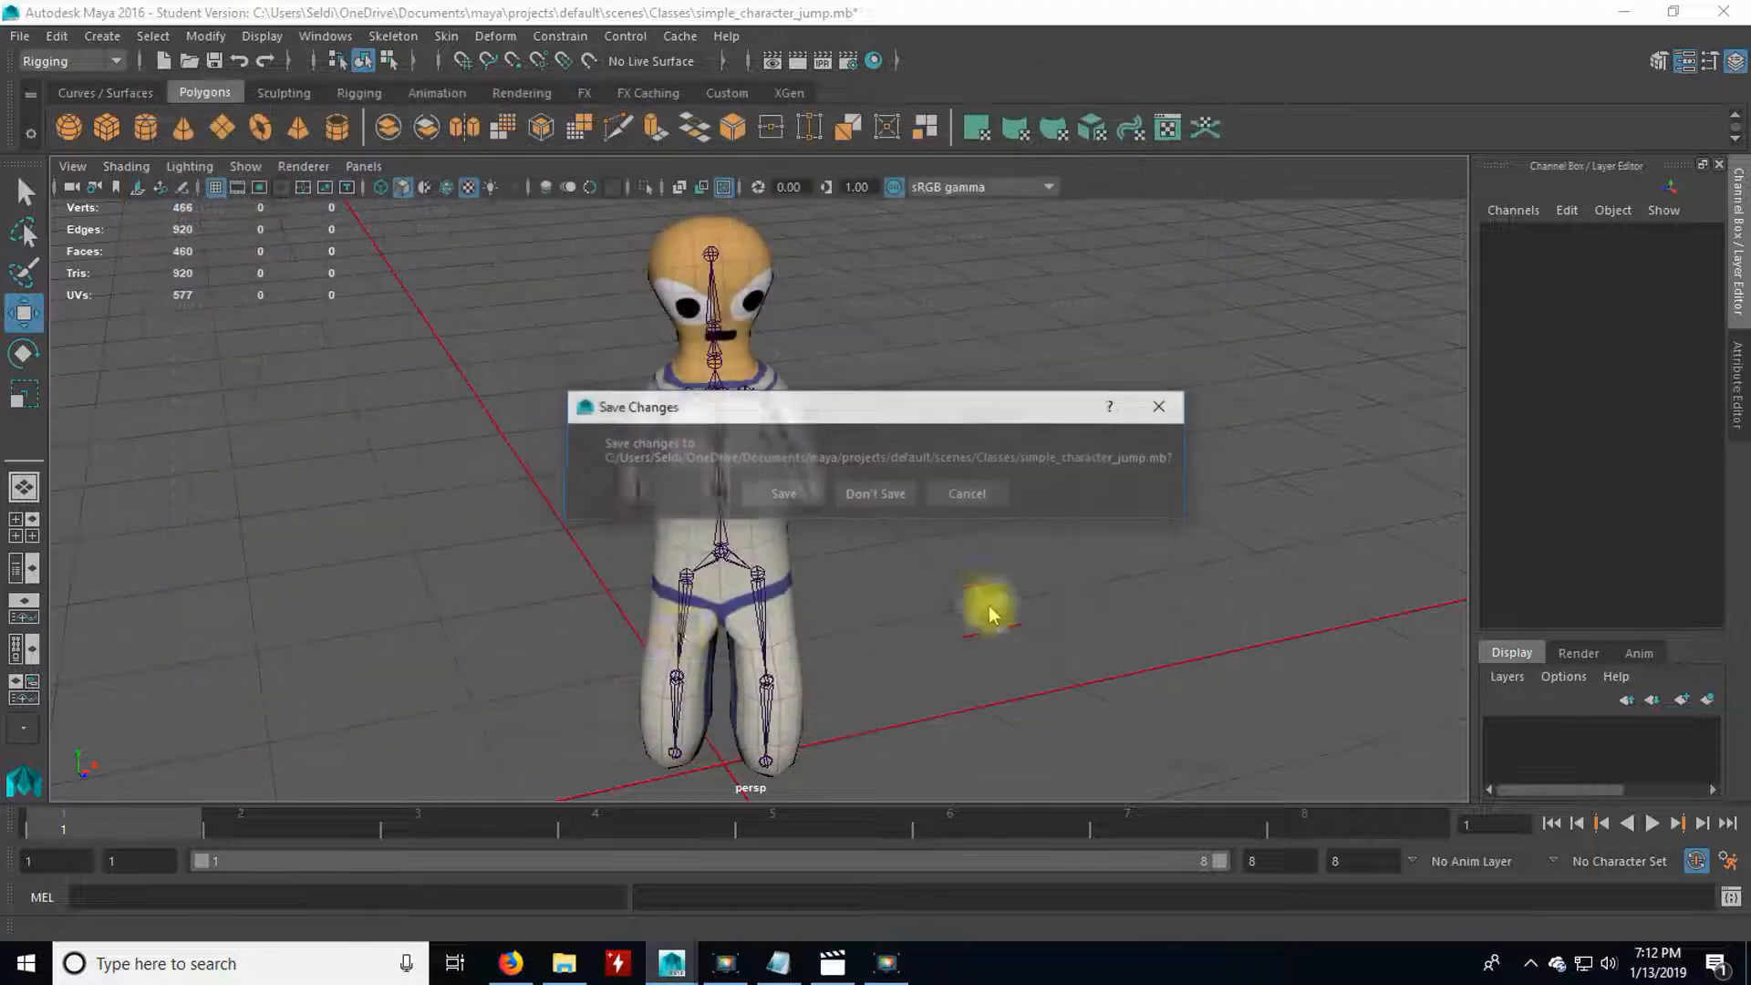
pyautogui.click(871, 497)
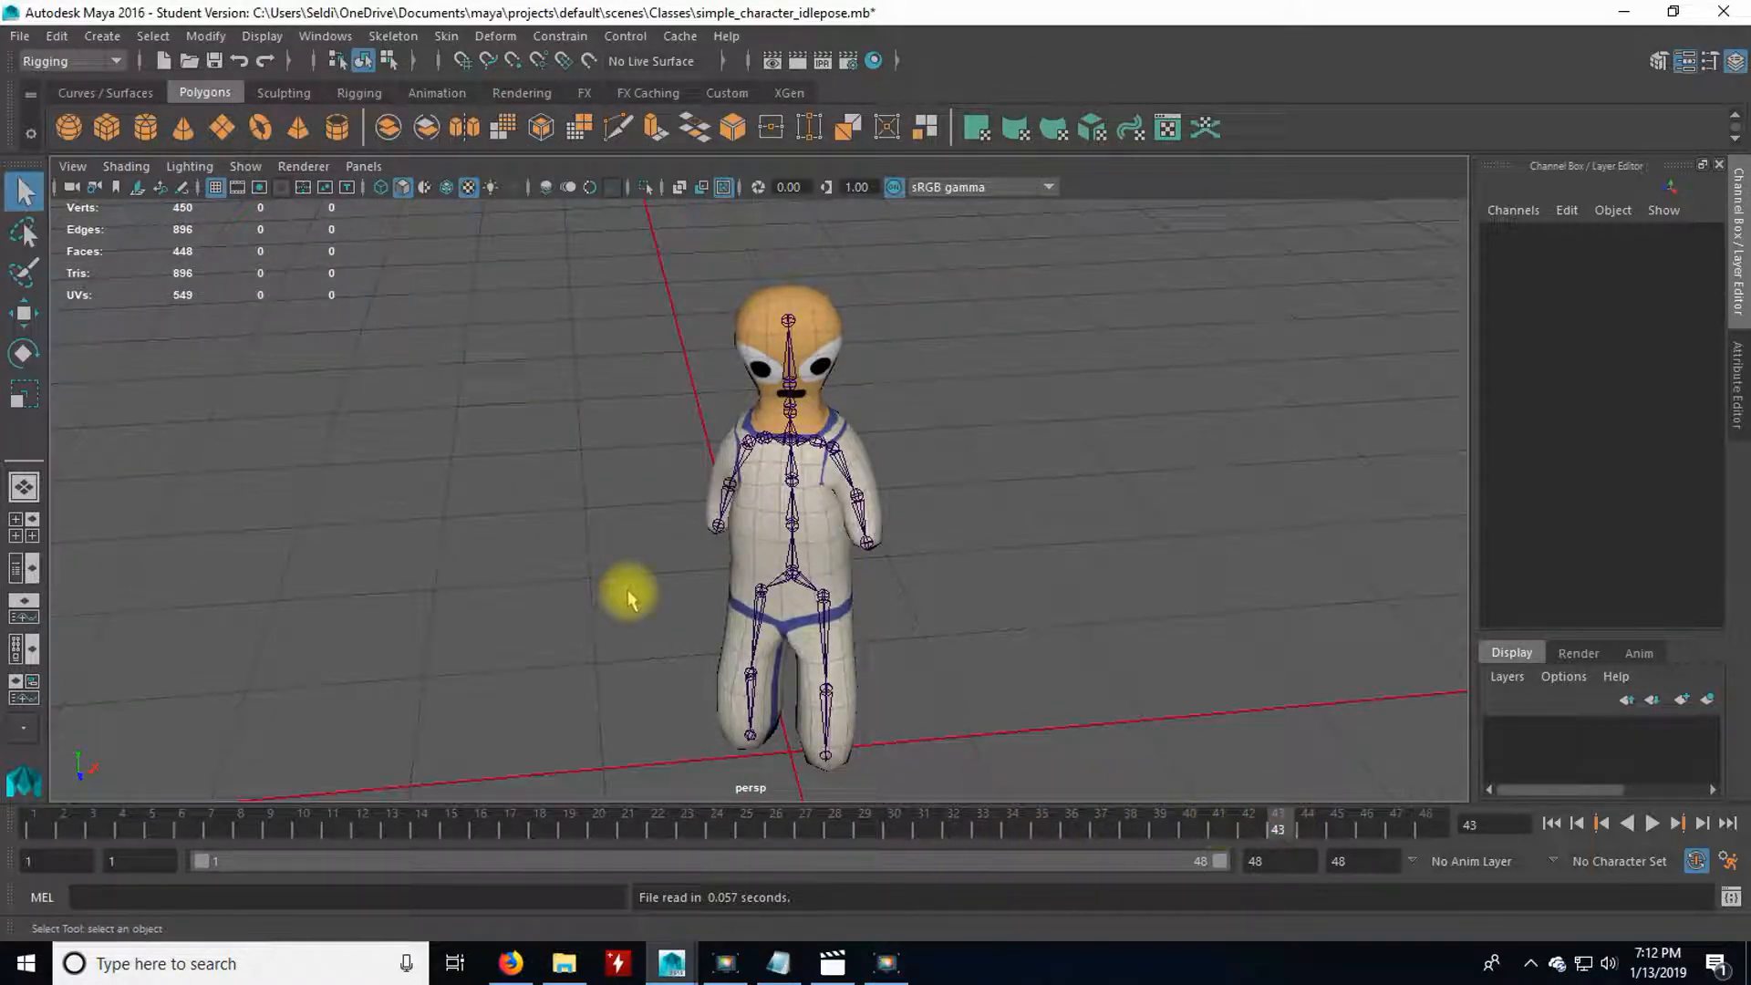
# Select all joints in the scene and set the current time to frame 1.
pyautogui.click(153, 35)
pyautogui.moveTo(304, 101)
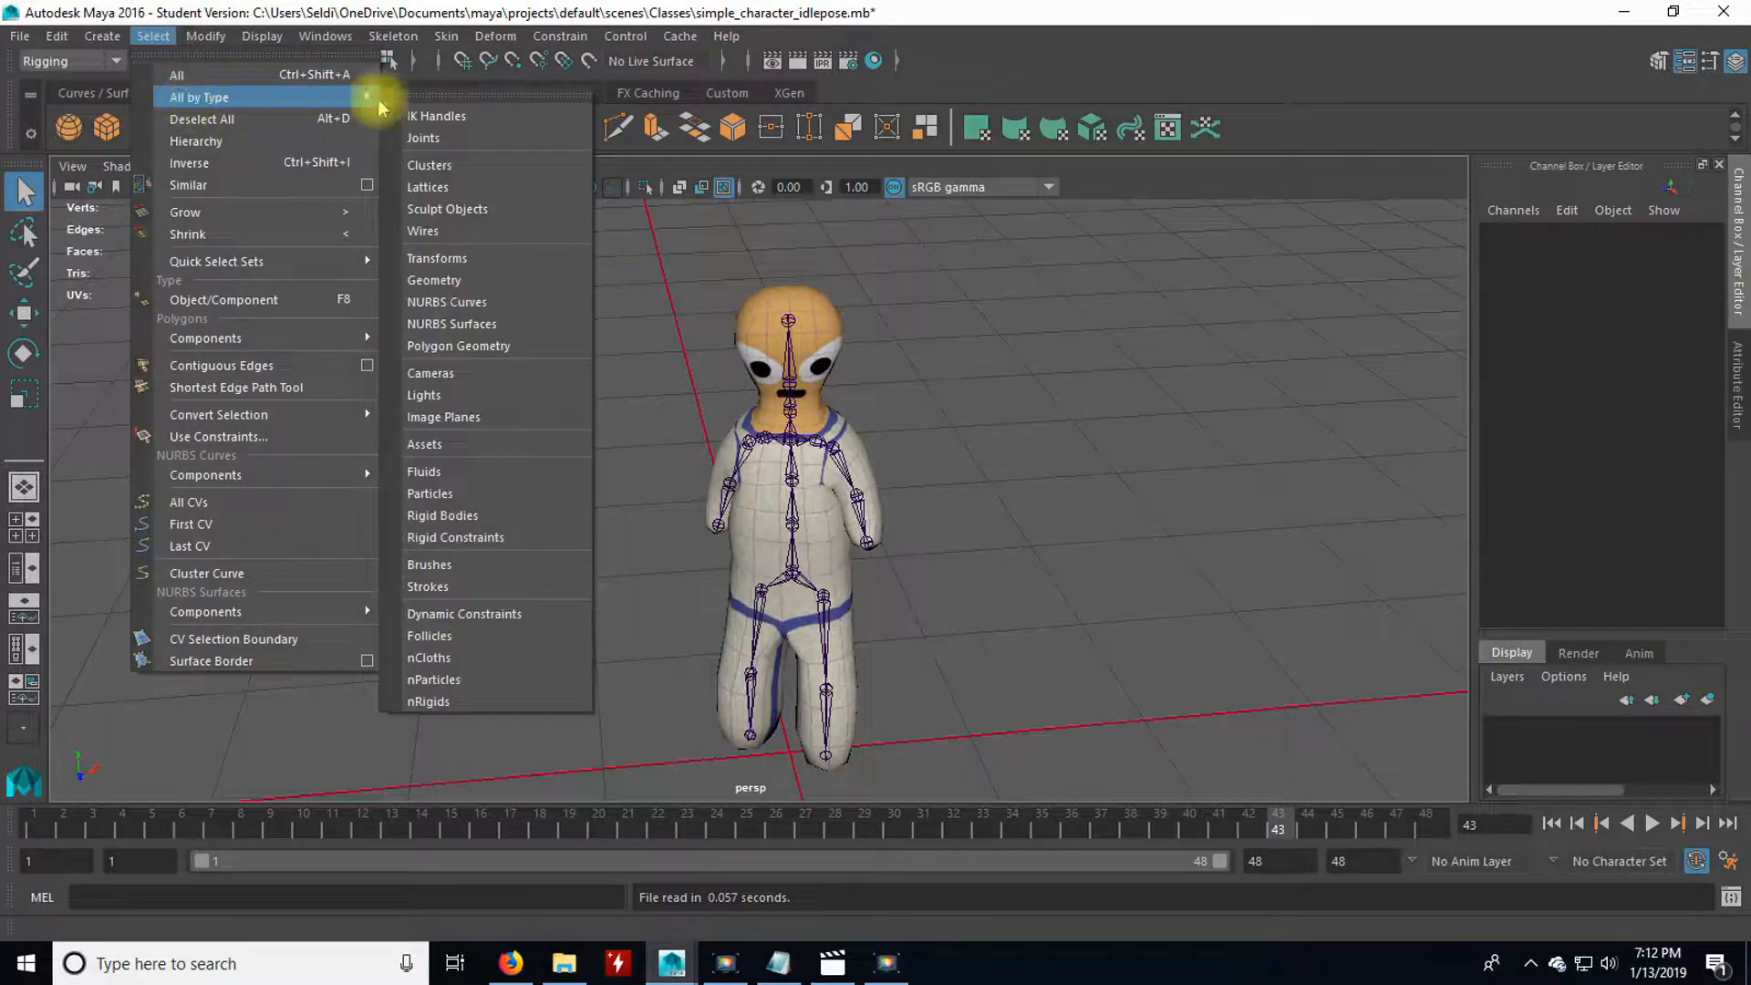
pyautogui.click(423, 137)
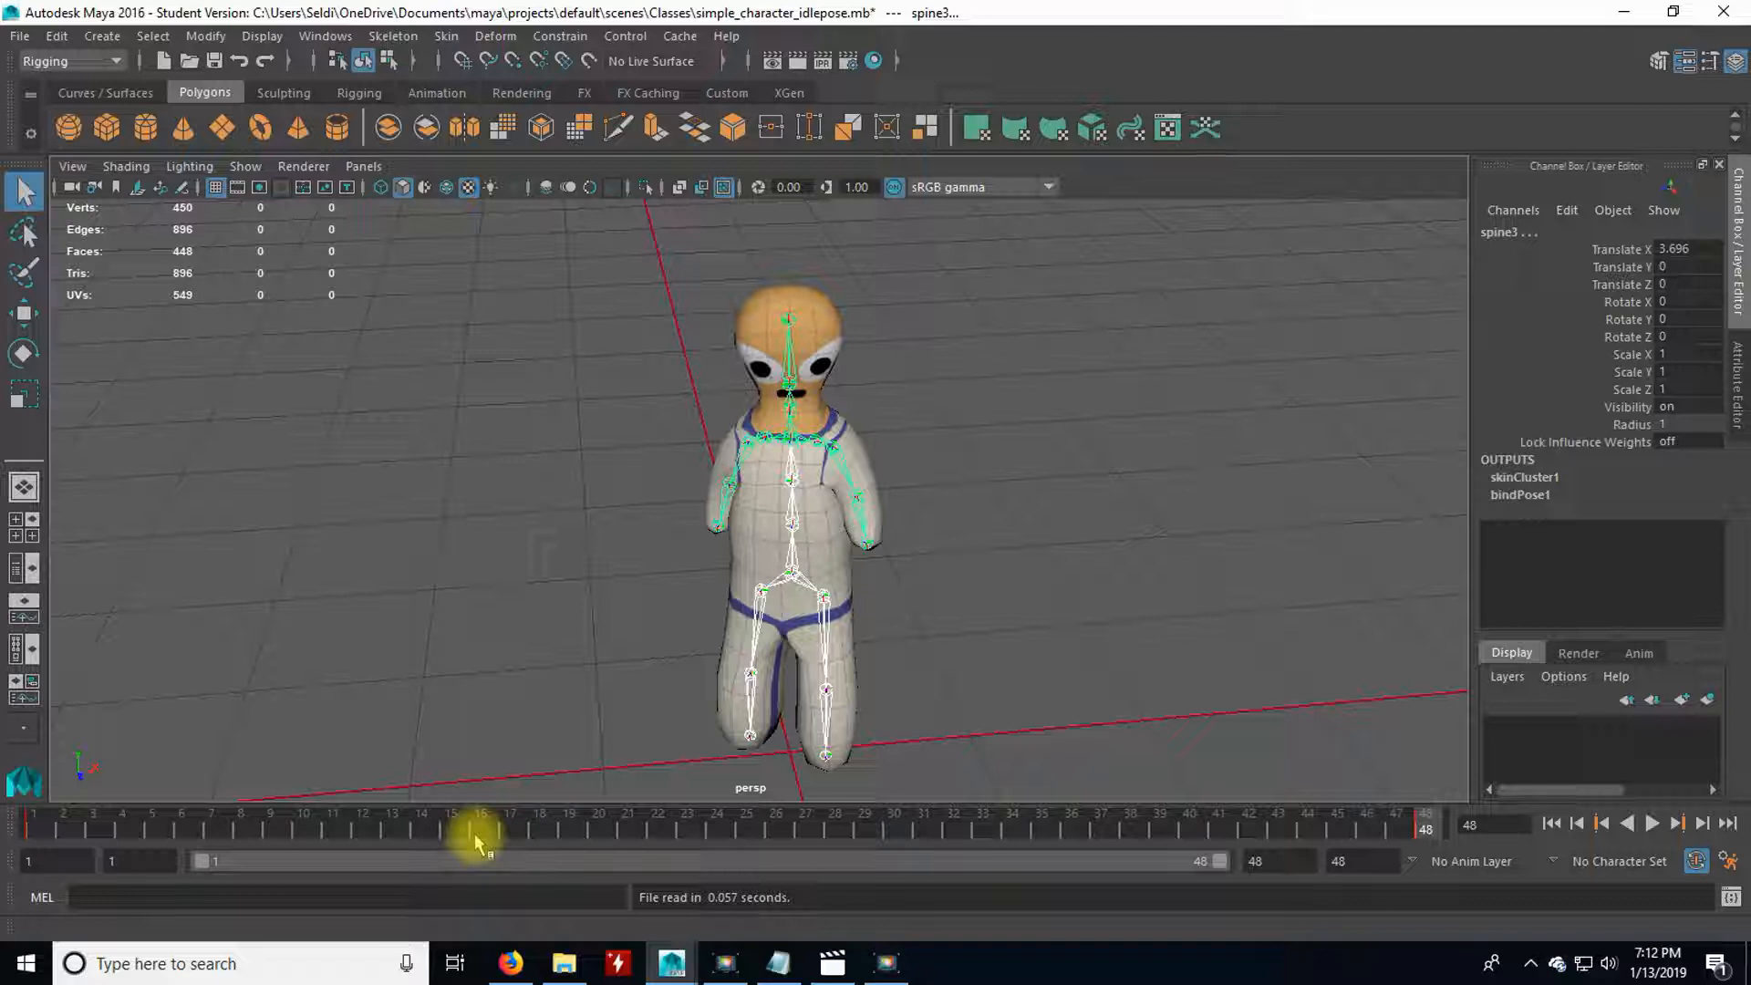
pyautogui.moveTo(36, 831)
pyautogui.mouseDown()
pyautogui.moveTo(77, 837)
pyautogui.moveTo(40, 831)
pyautogui.mouseUp()
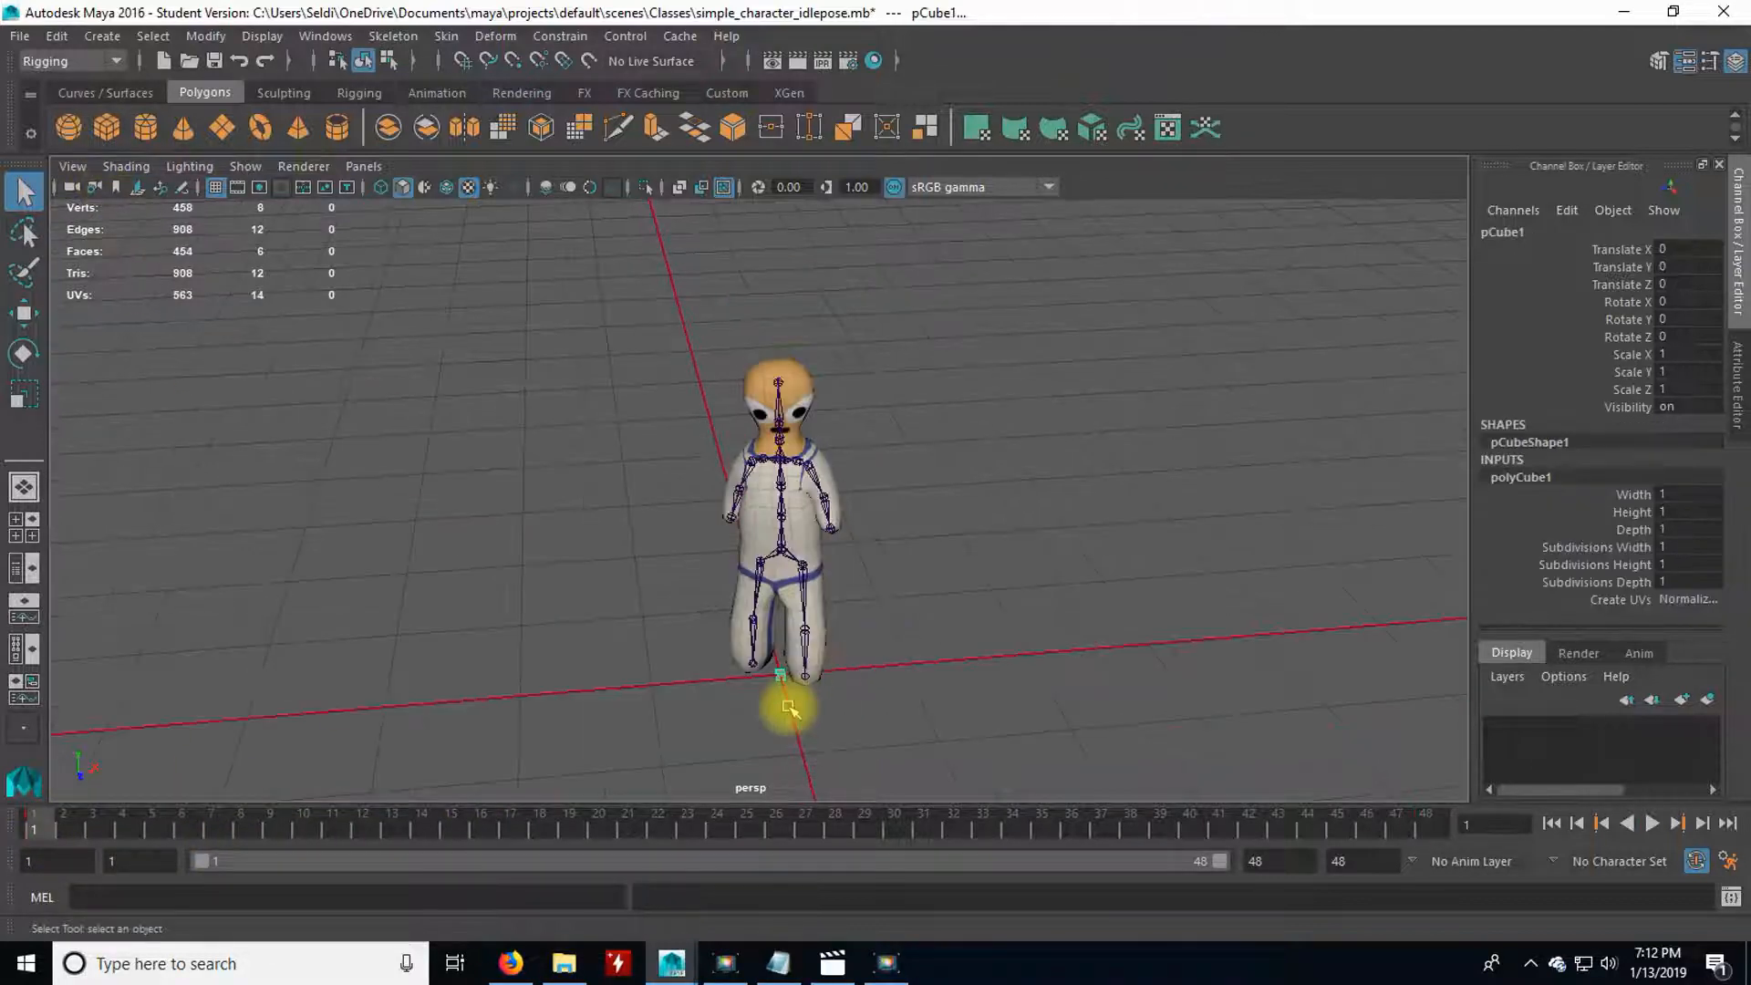
# Create a polygon cube, move it to about -20 on X beside the character, and set its height to 20.
pyautogui.press('w')
pyautogui.moveTo(879, 672); pyautogui.dragTo(718, 680)
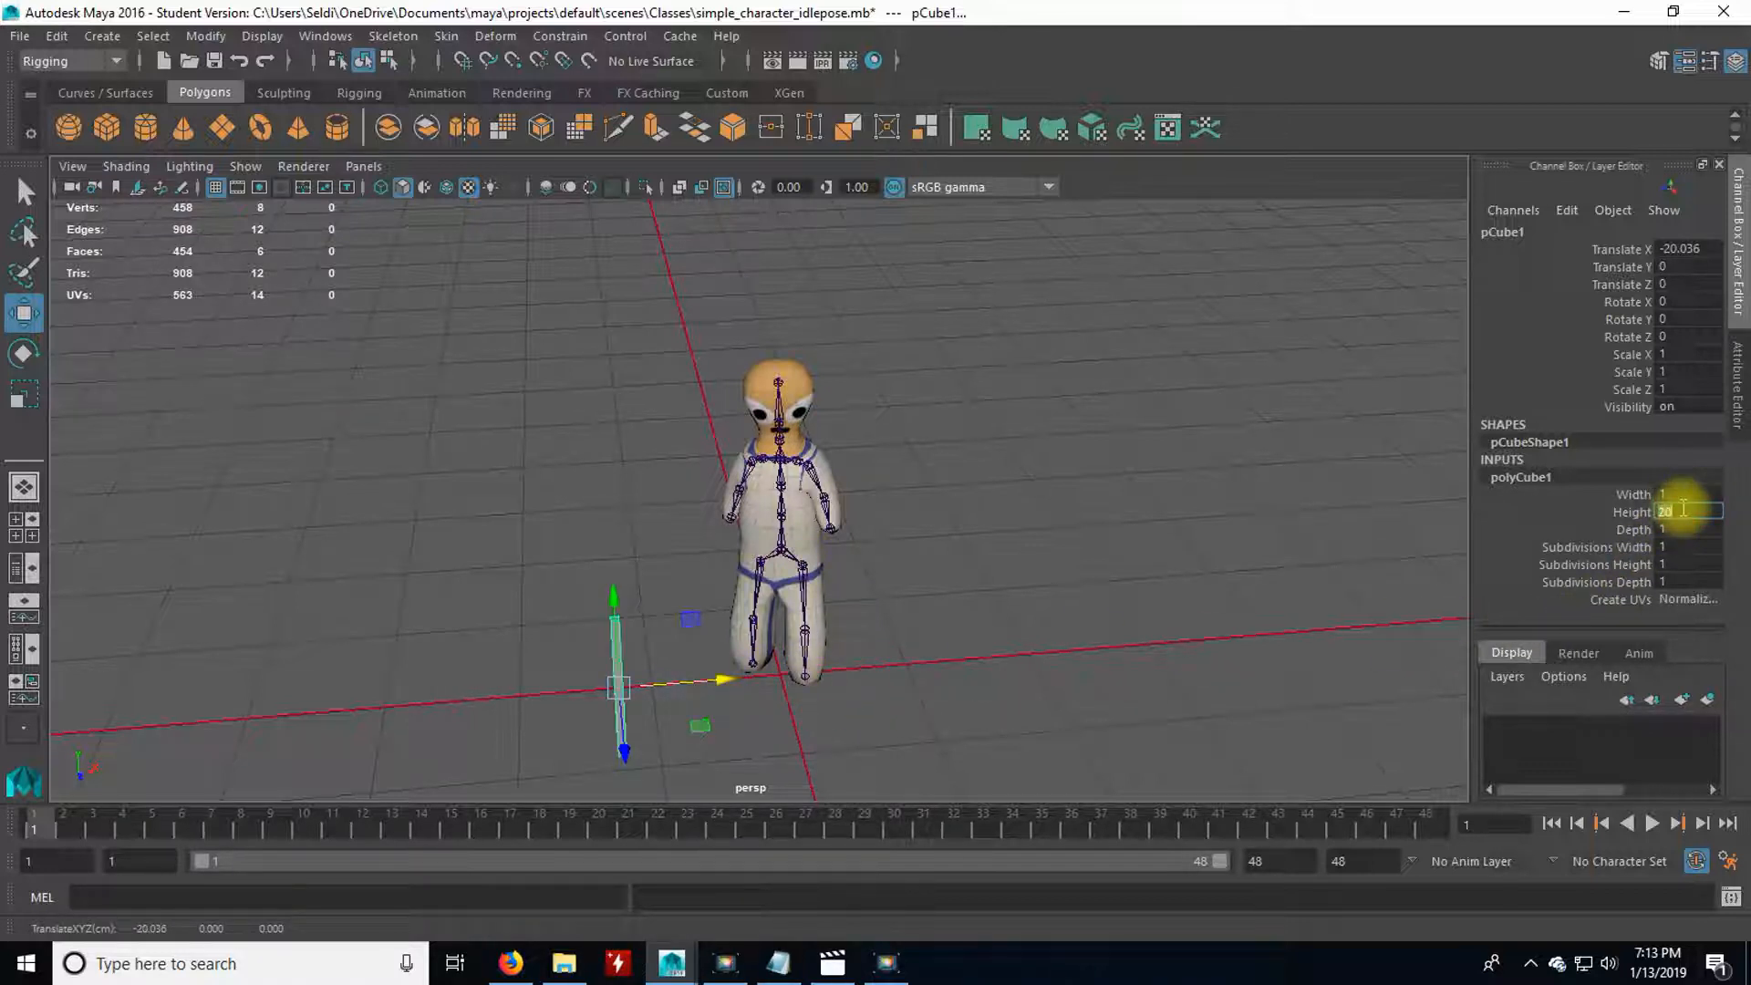
pyautogui.press('Return')
# Move the bar's pivot point down to near its lower end, at about -7.8 on Y.
pyautogui.keyDown('alt'); pyautogui.moveTo(820, 672); pyautogui.dragTo(942, 583); pyautogui.keyUp('alt')
pyautogui.scroll(5, 942, 584)
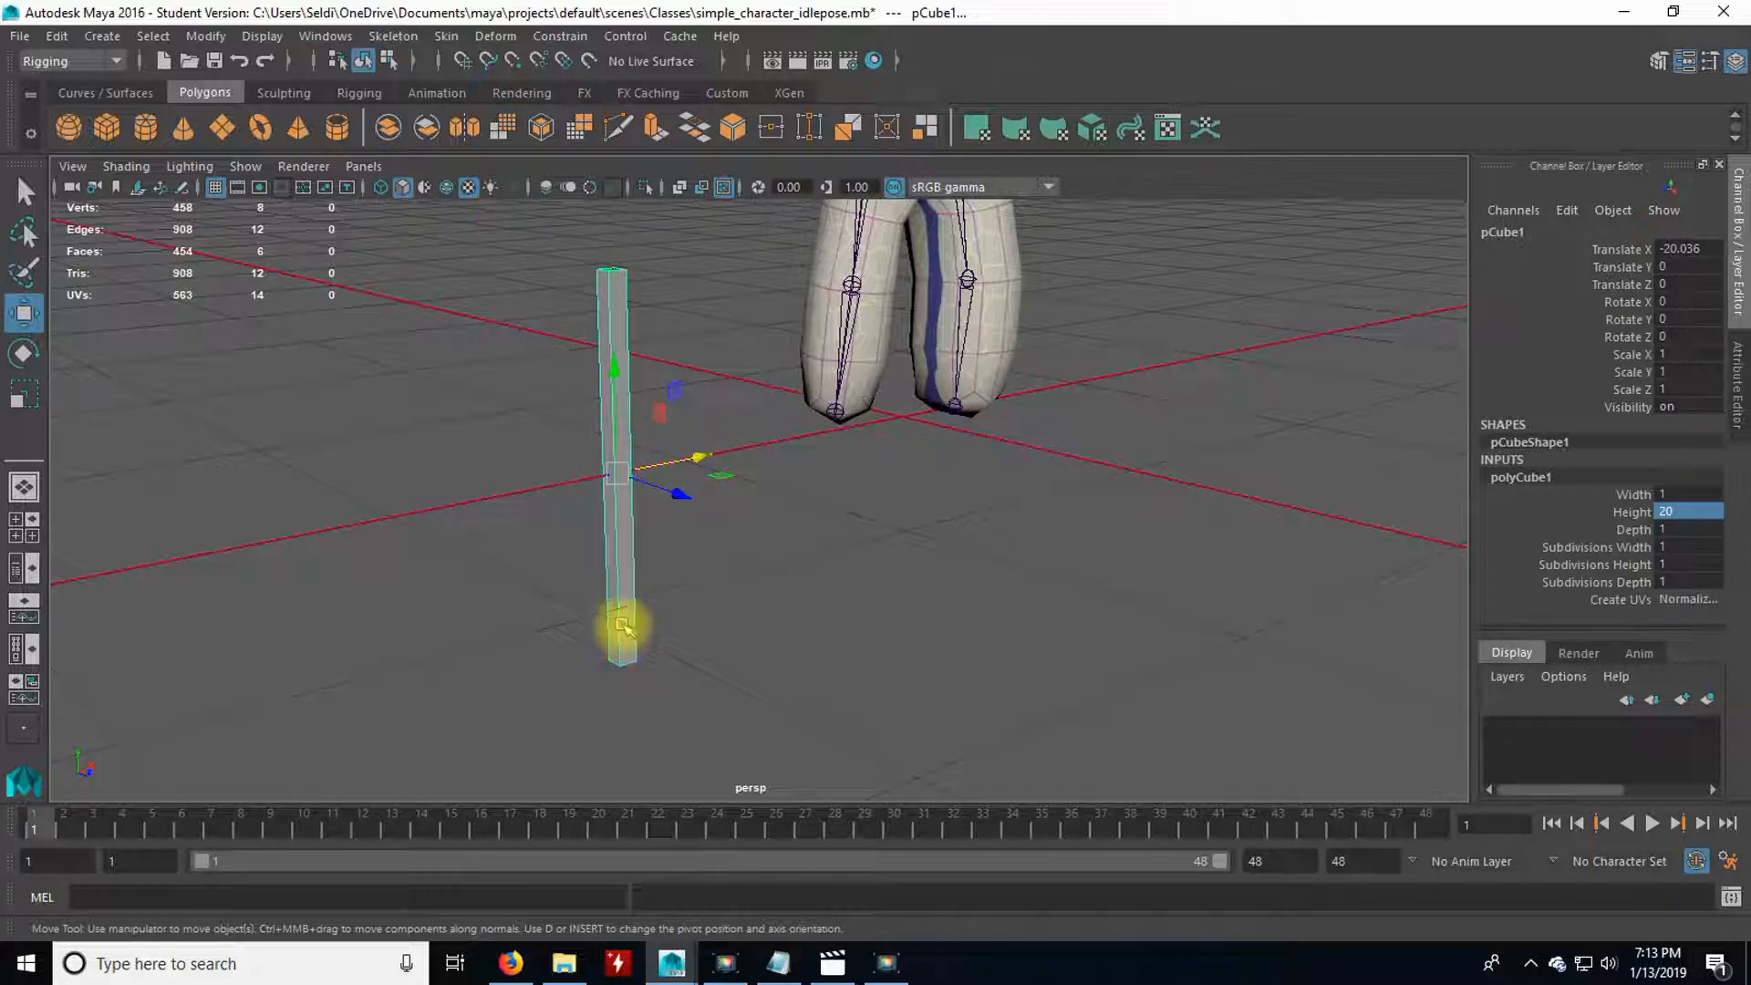
pyautogui.press('d')
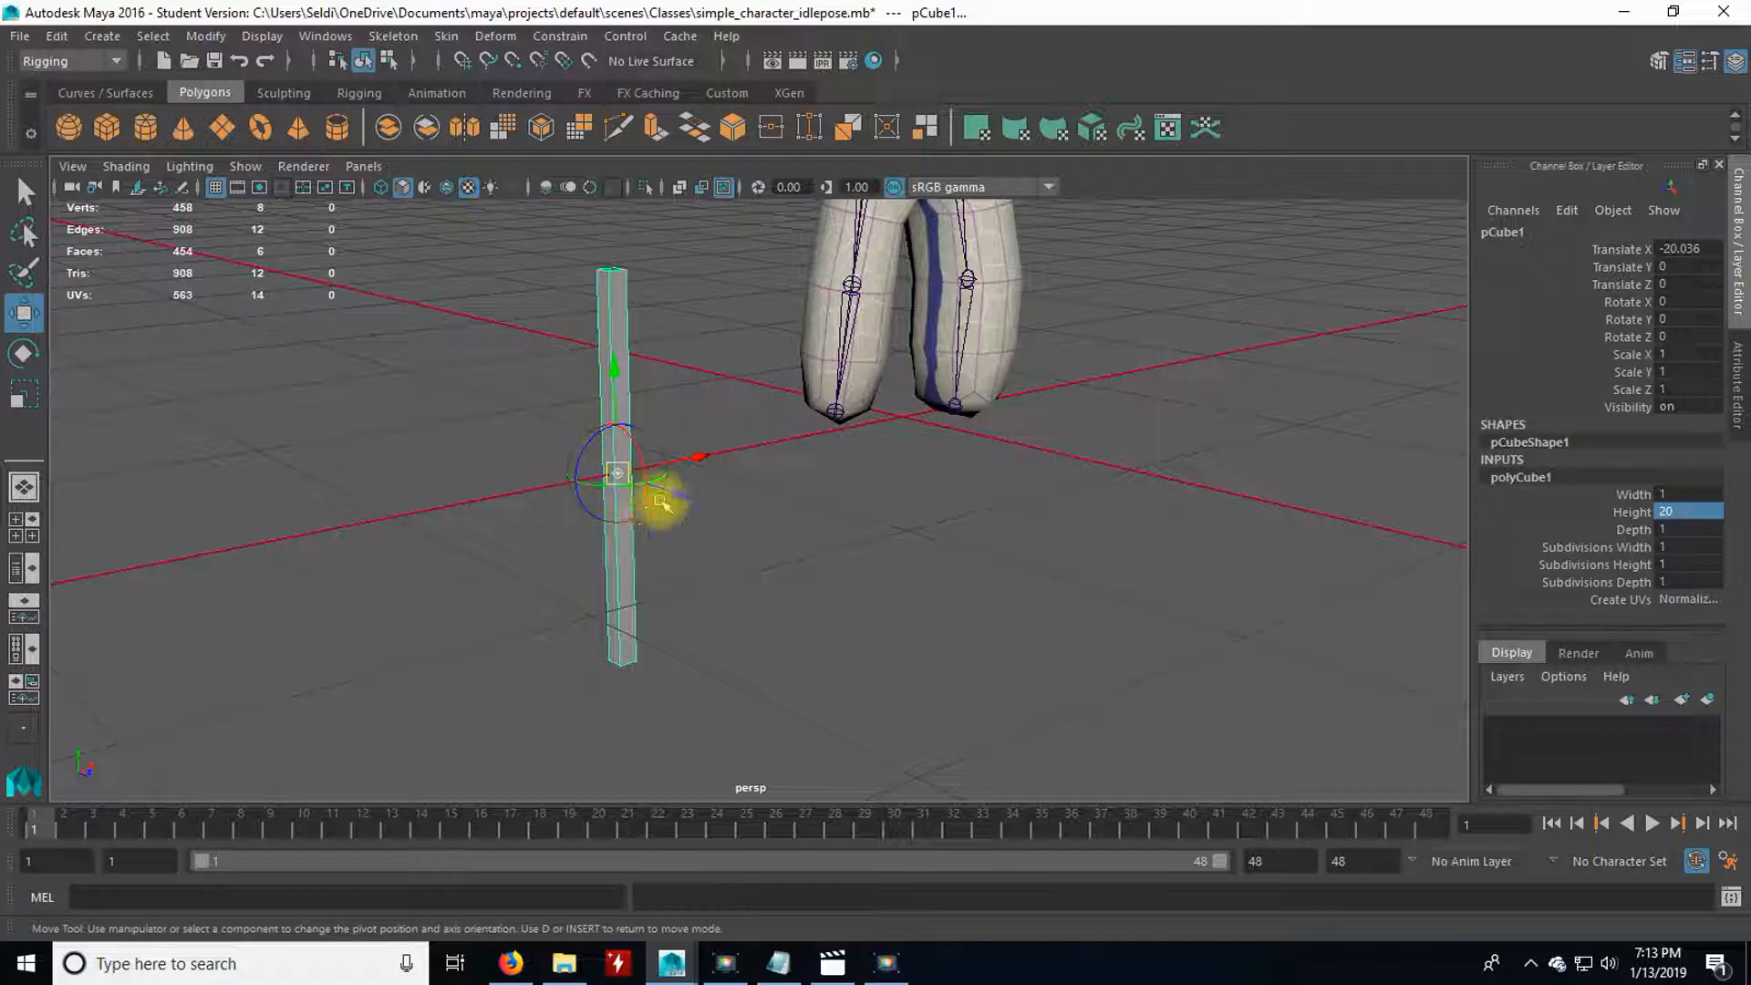
pyautogui.moveTo(615, 369); pyautogui.dragTo(621, 513)
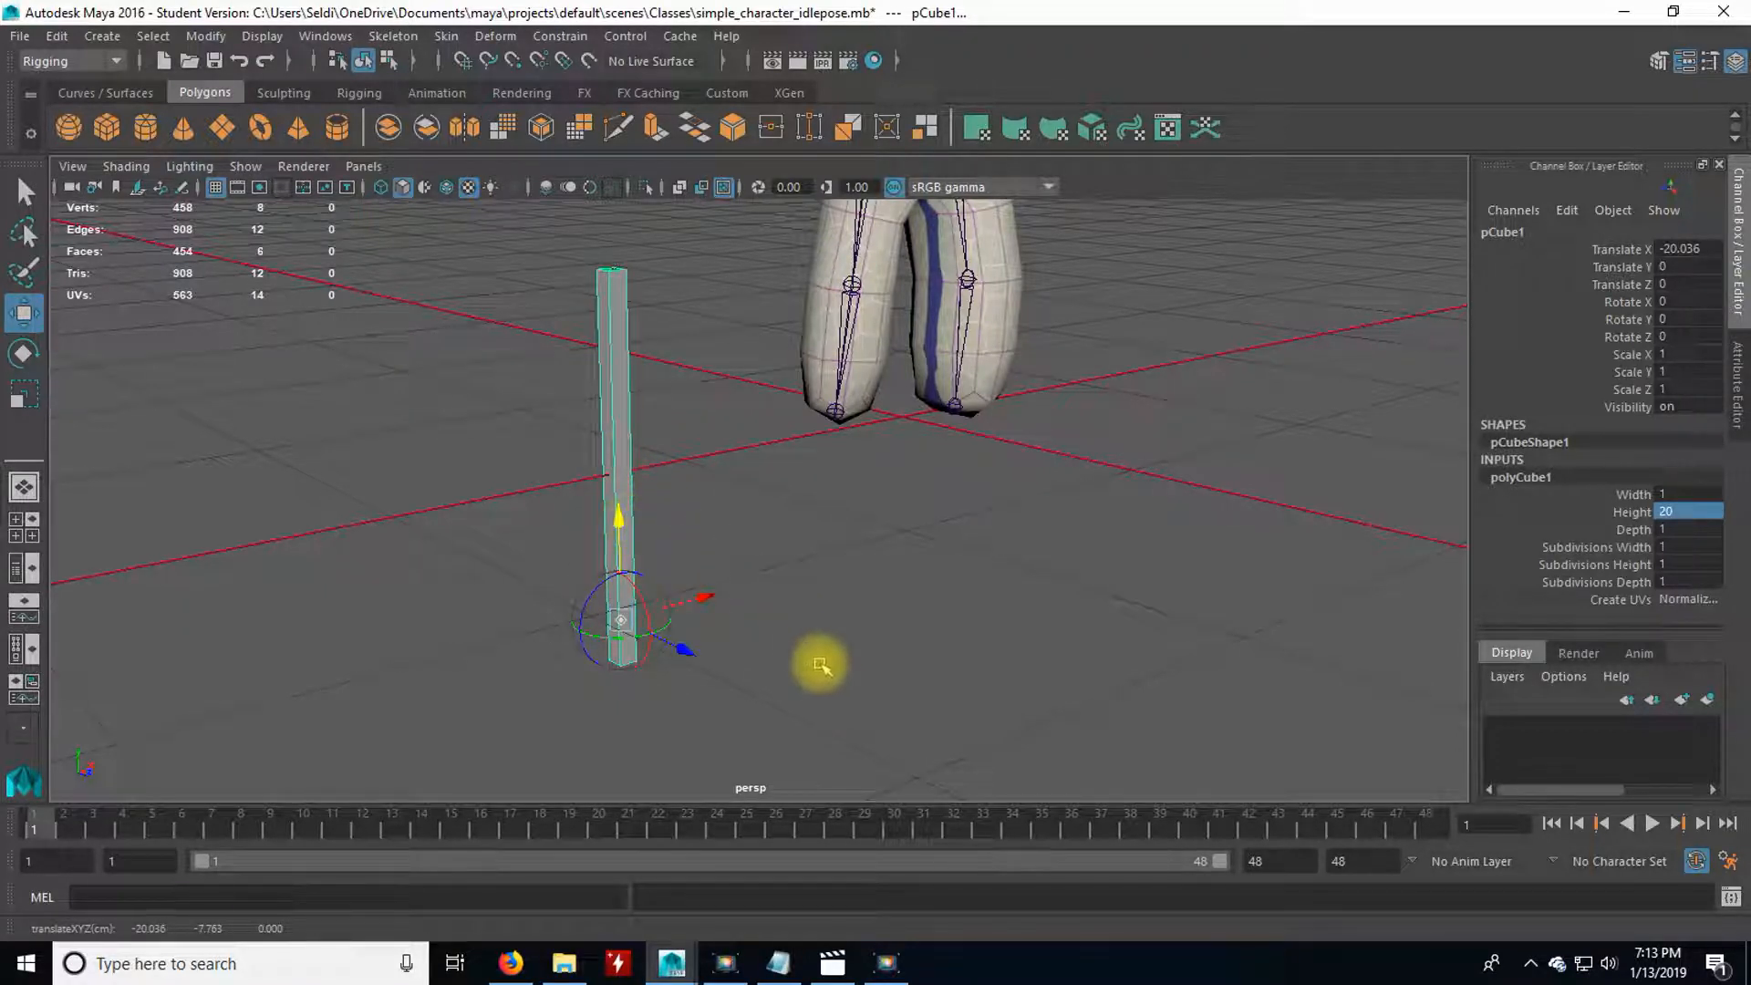
pyautogui.press('d')
# Raise the bar and snap its pivot onto the character's right wrist joint.
pyautogui.keyDown('alt'); pyautogui.moveTo(802, 403); pyautogui.dragTo(801, 638, button='middle'); pyautogui.keyUp('alt')
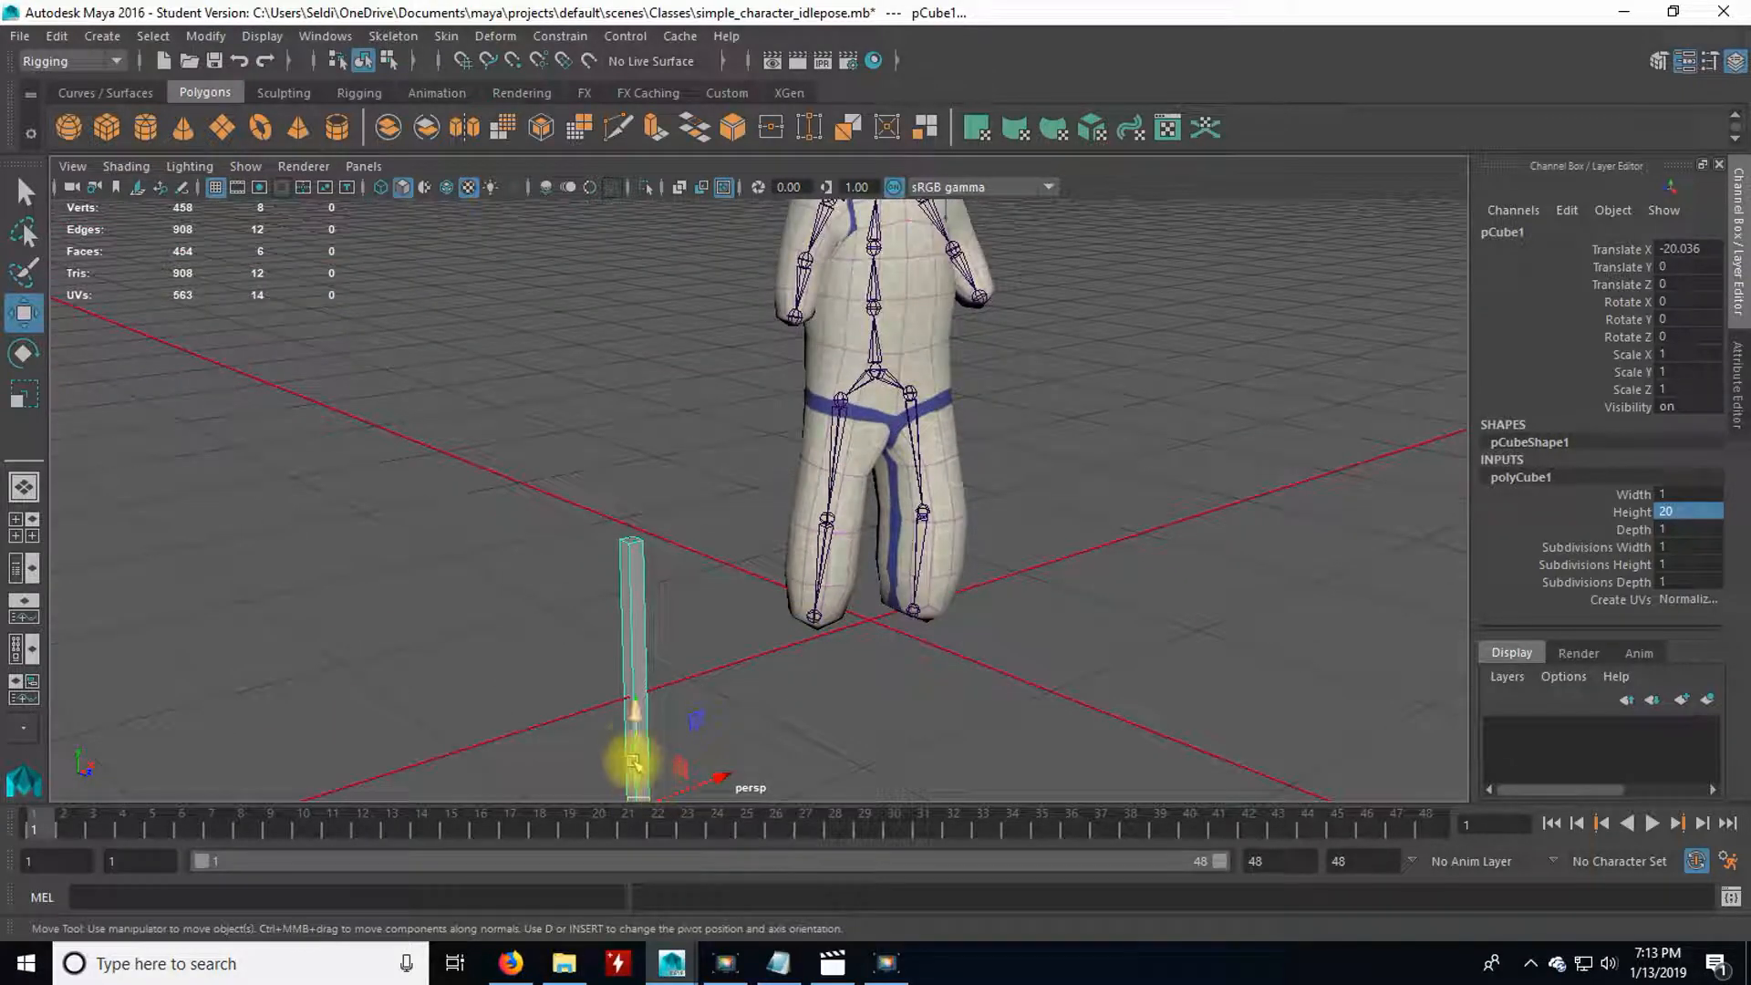
pyautogui.moveTo(636, 710); pyautogui.dragTo(591, 346)
pyautogui.scroll(5, 696, 594)
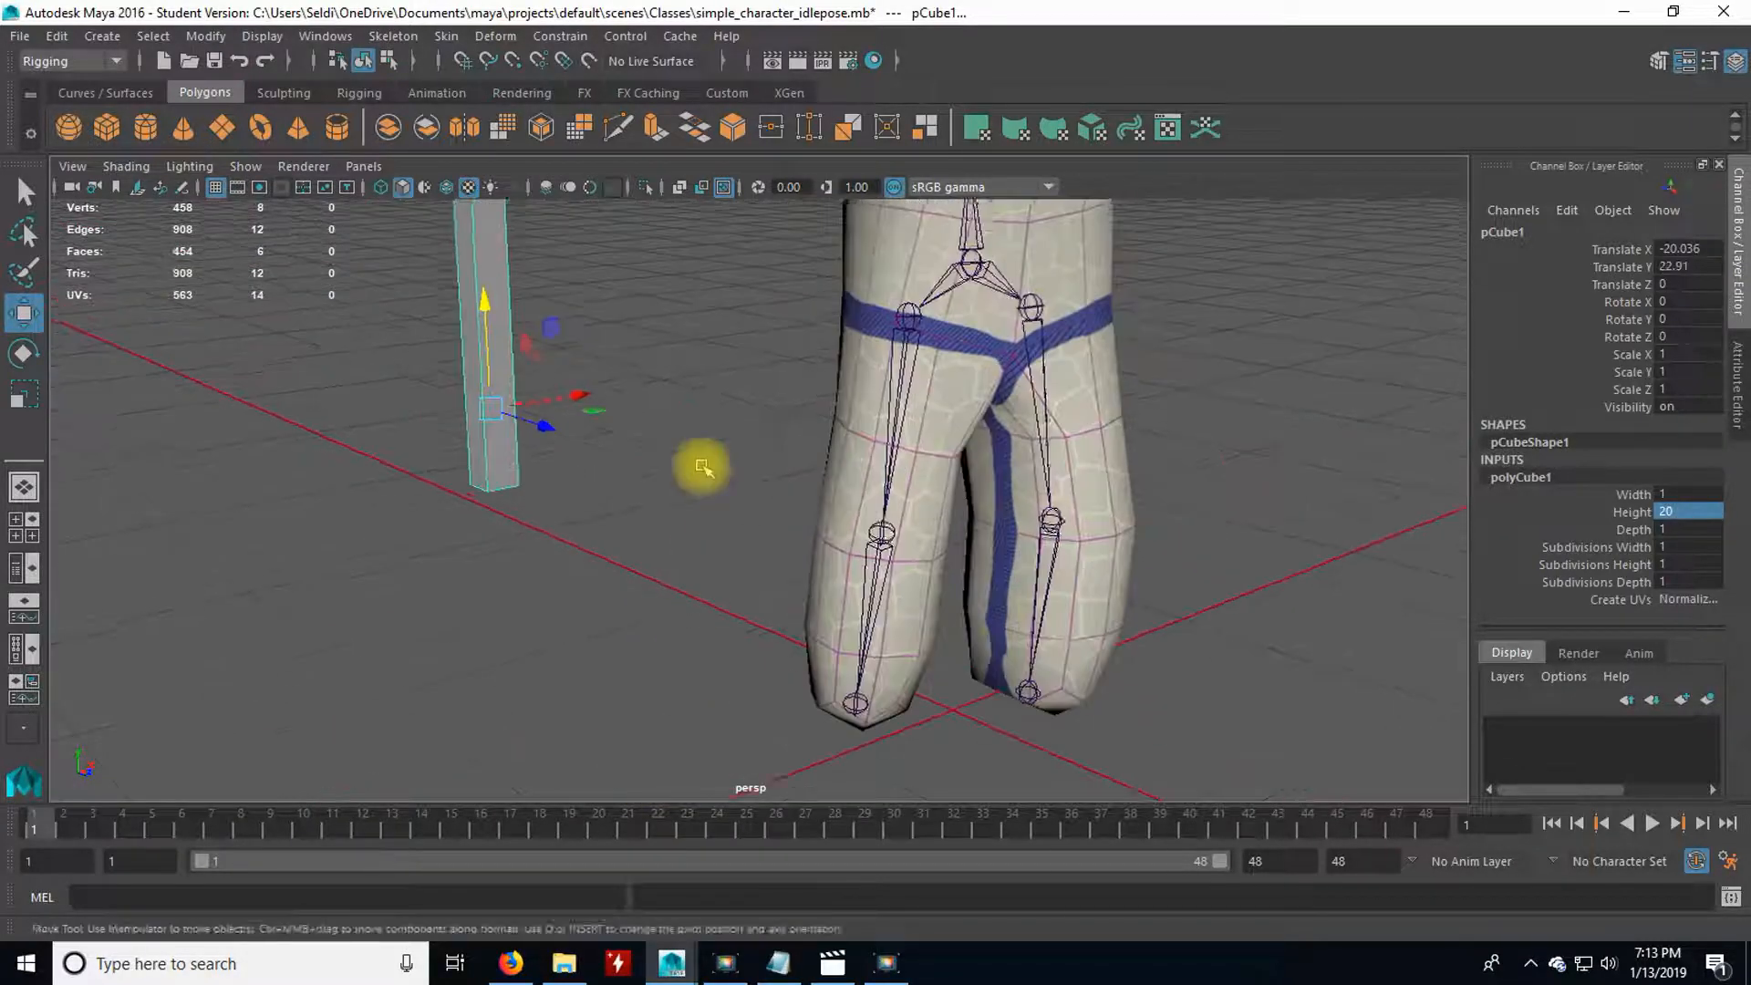
pyautogui.keyDown('alt'); pyautogui.moveTo(703, 465); pyautogui.dragTo(730, 637, button='middle'); pyautogui.keyUp('alt')
pyautogui.keyDown('alt'); pyautogui.moveTo(730, 638); pyautogui.dragTo(727, 659); pyautogui.keyUp('alt')
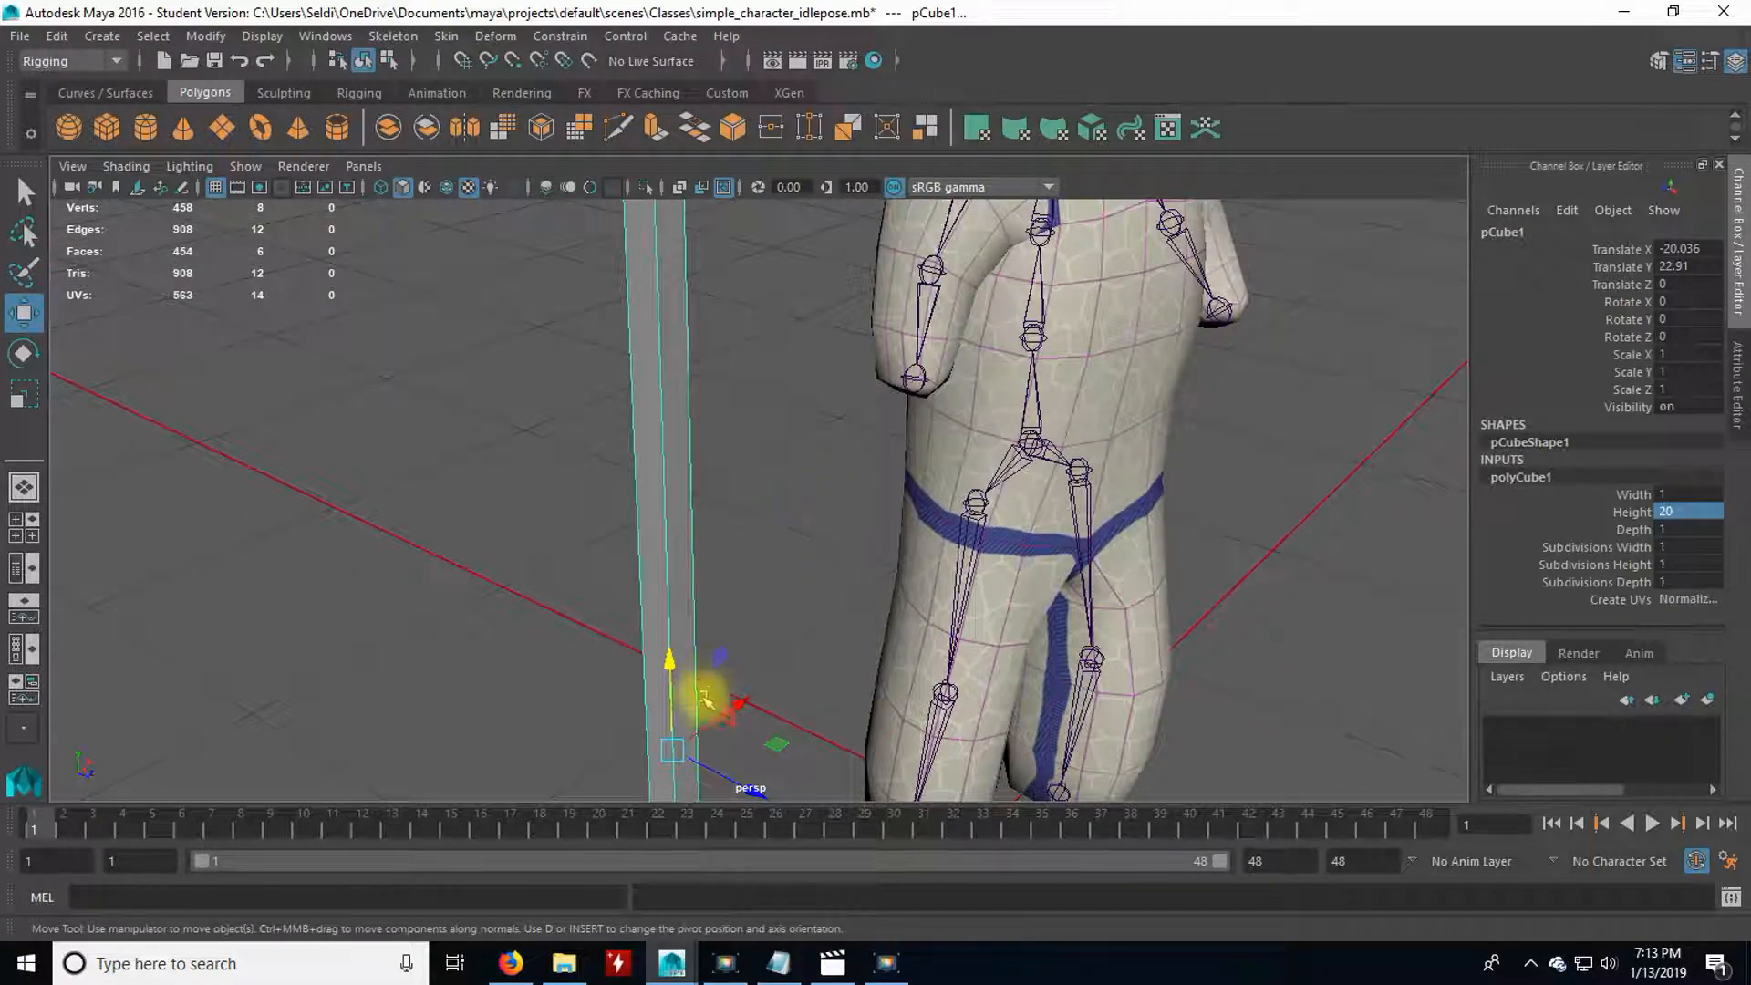
pyautogui.moveTo(668, 750); pyautogui.dragTo(813, 446)
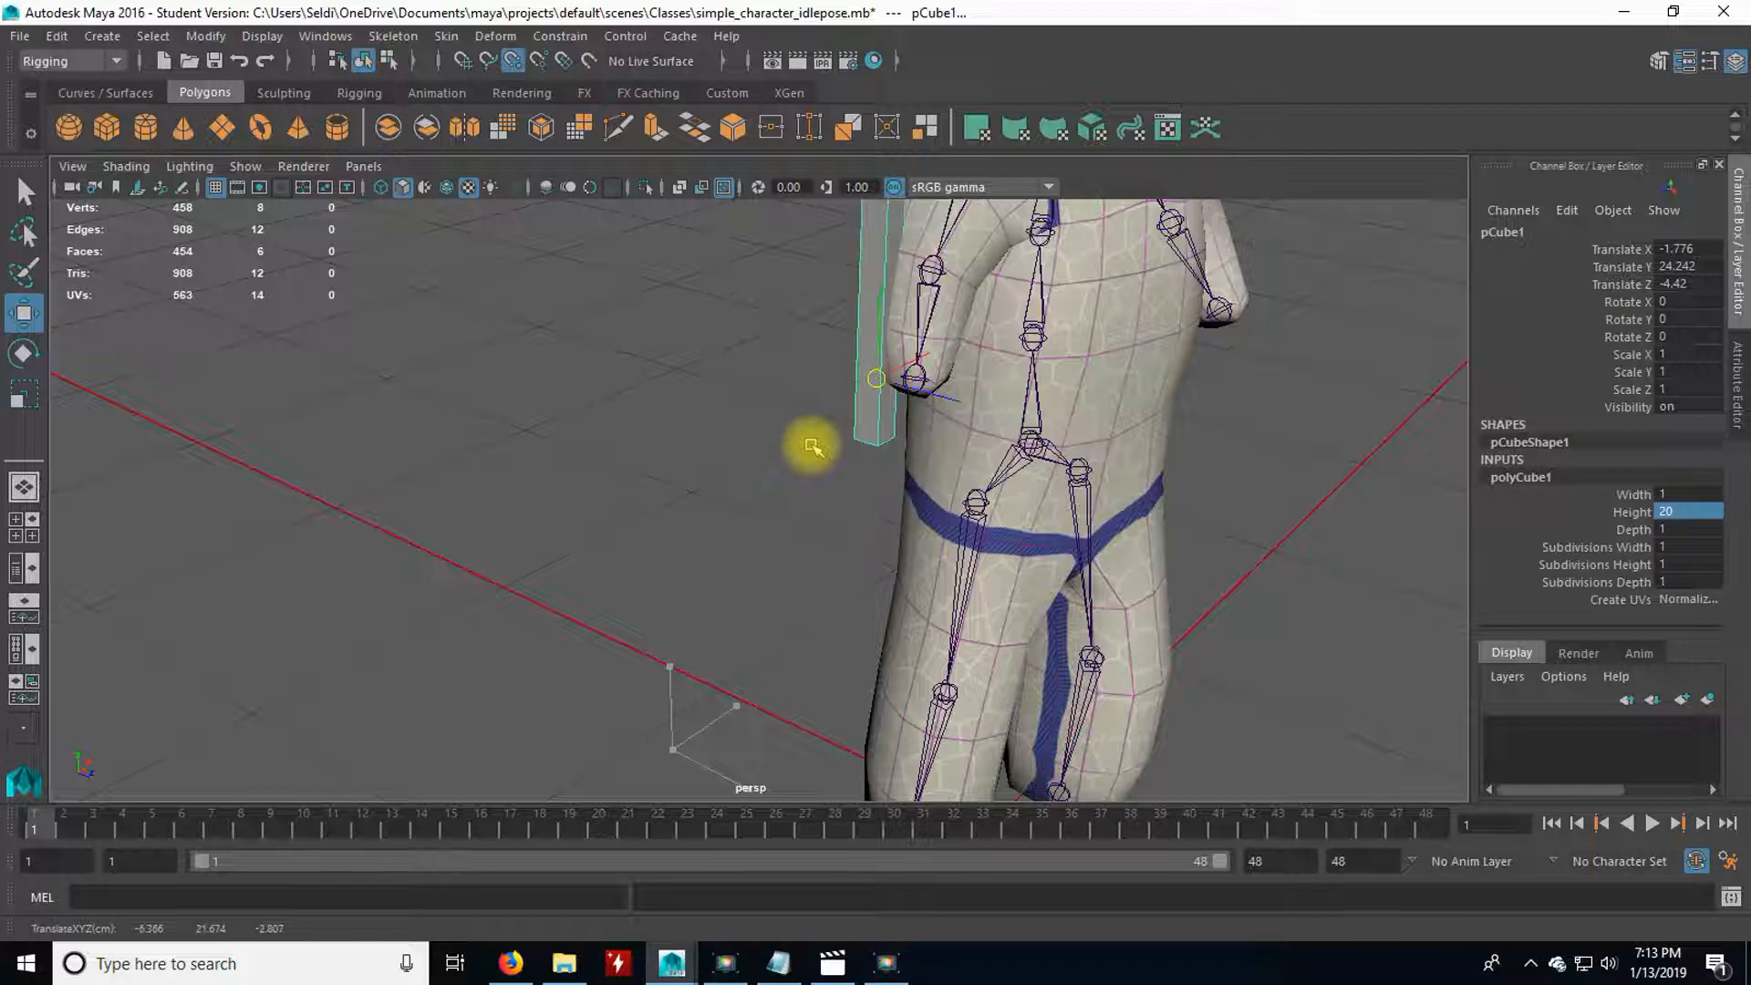
pyautogui.moveTo(856, 375); pyautogui.dragTo(913, 379)
# Rotate the bar about 86.7 degrees on X so it points forward from the right hand, and deselect it.
pyautogui.keyDown('alt'); pyautogui.moveTo(977, 552); pyautogui.dragTo(685, 550); pyautogui.keyUp('alt')
pyautogui.keyDown('alt'); pyautogui.moveTo(686, 550); pyautogui.dragTo(640, 700, button='middle'); pyautogui.keyUp('alt')
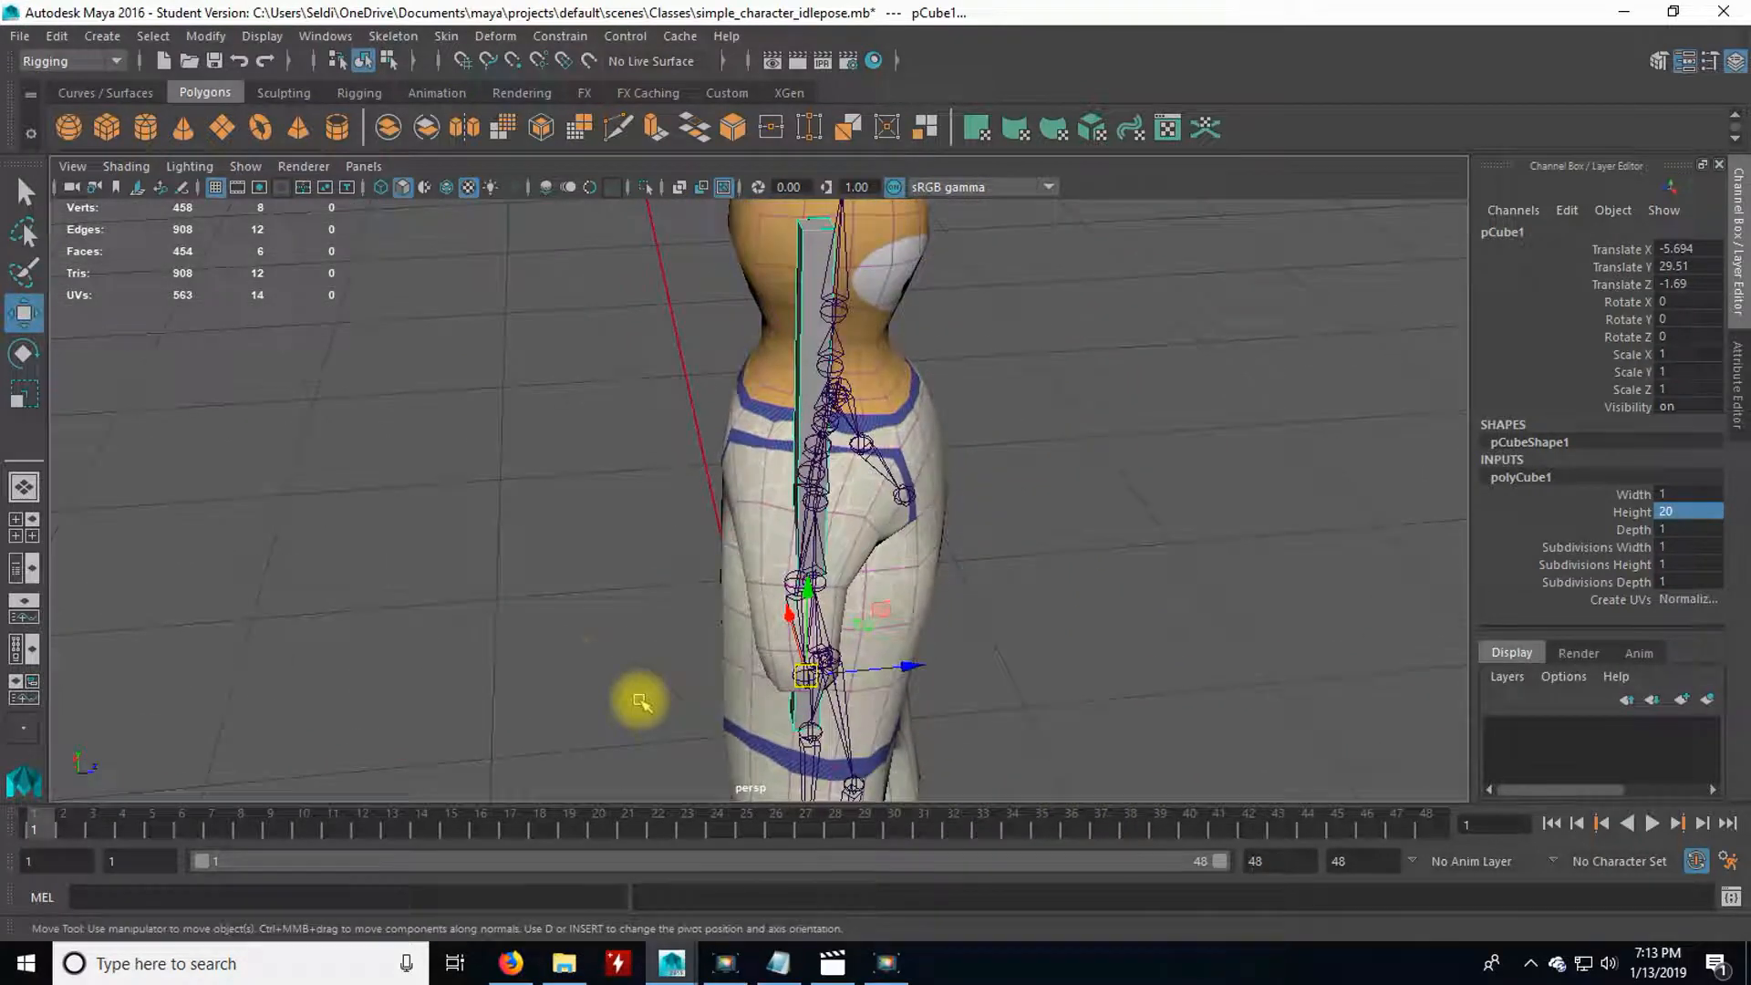
pyautogui.keyDown('alt'); pyautogui.moveTo(640, 701); pyautogui.dragTo(488, 627); pyautogui.keyUp('alt')
pyautogui.press('e')
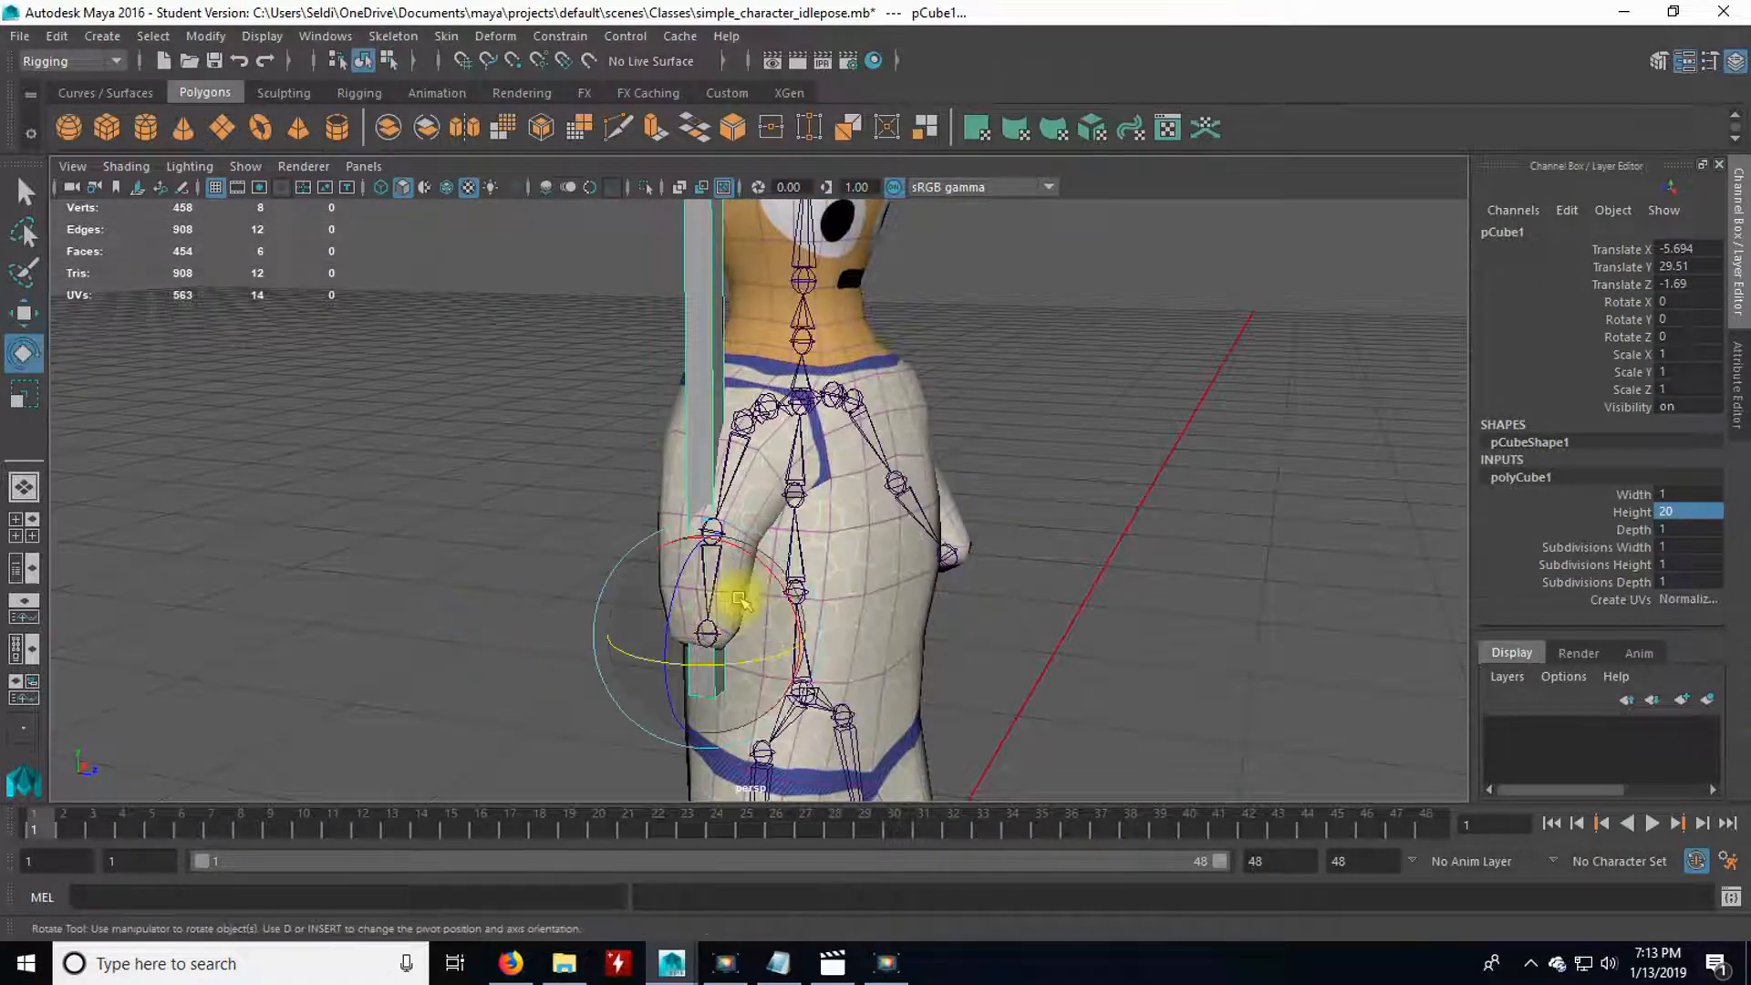
pyautogui.moveTo(742, 559); pyautogui.dragTo(807, 693)
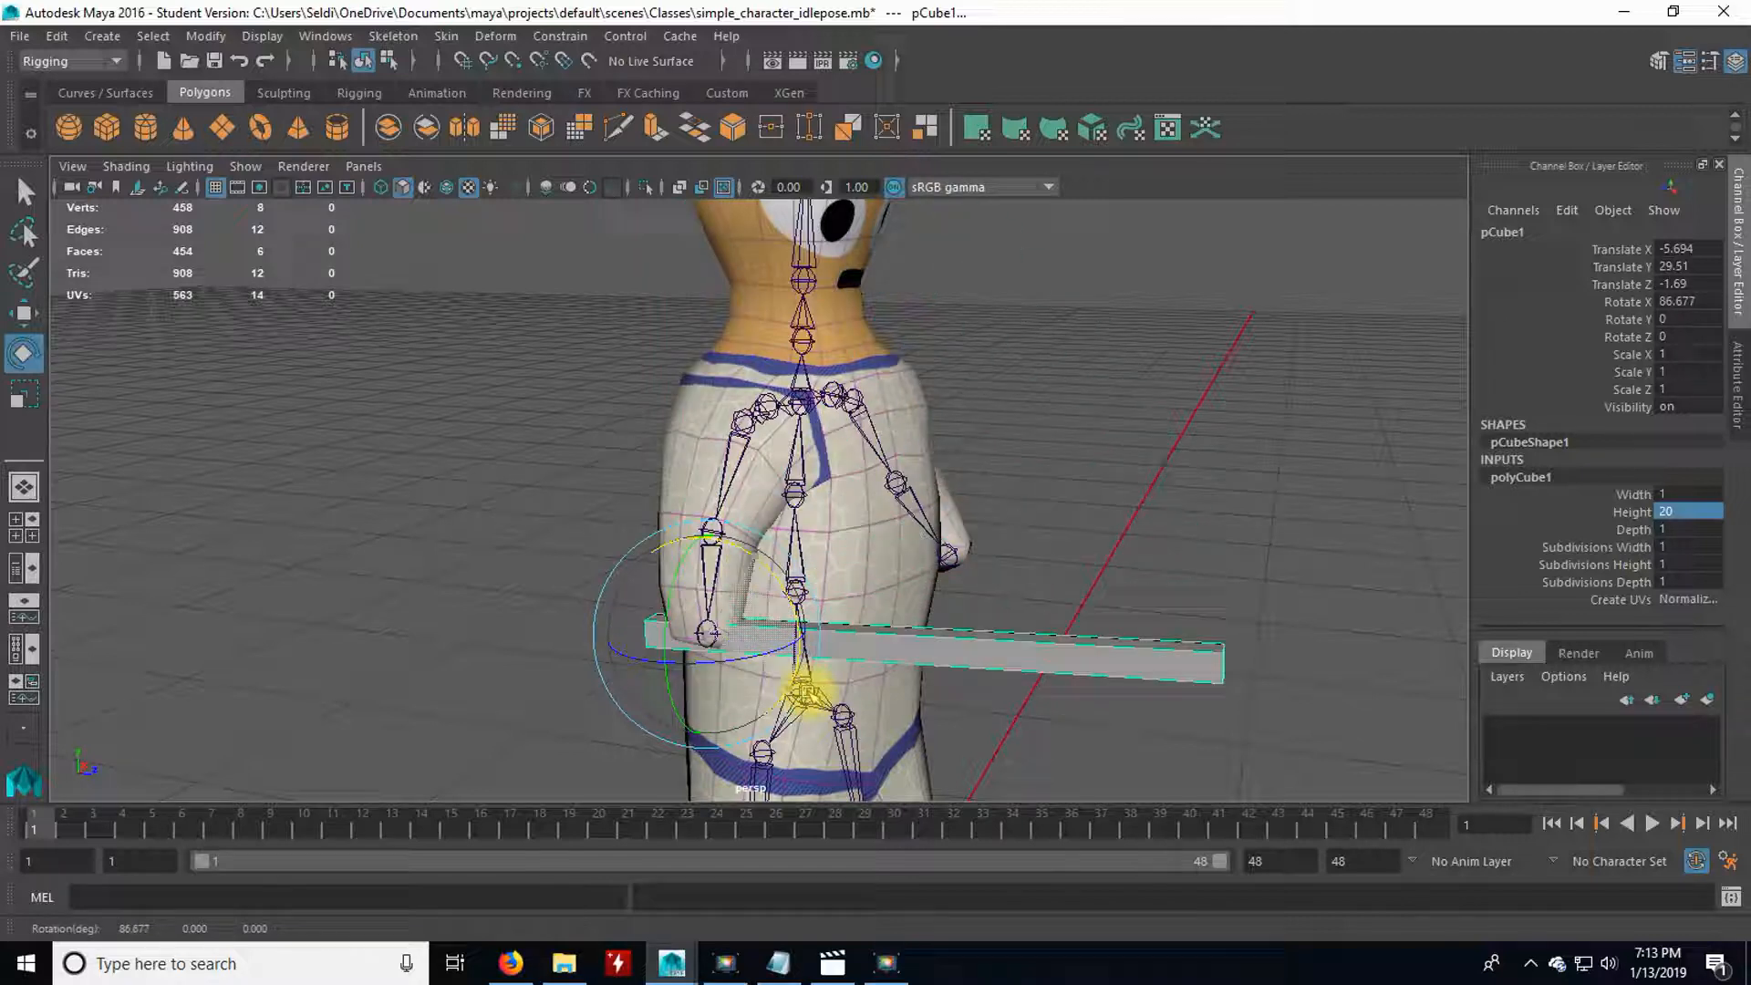
pyautogui.click(562, 685)
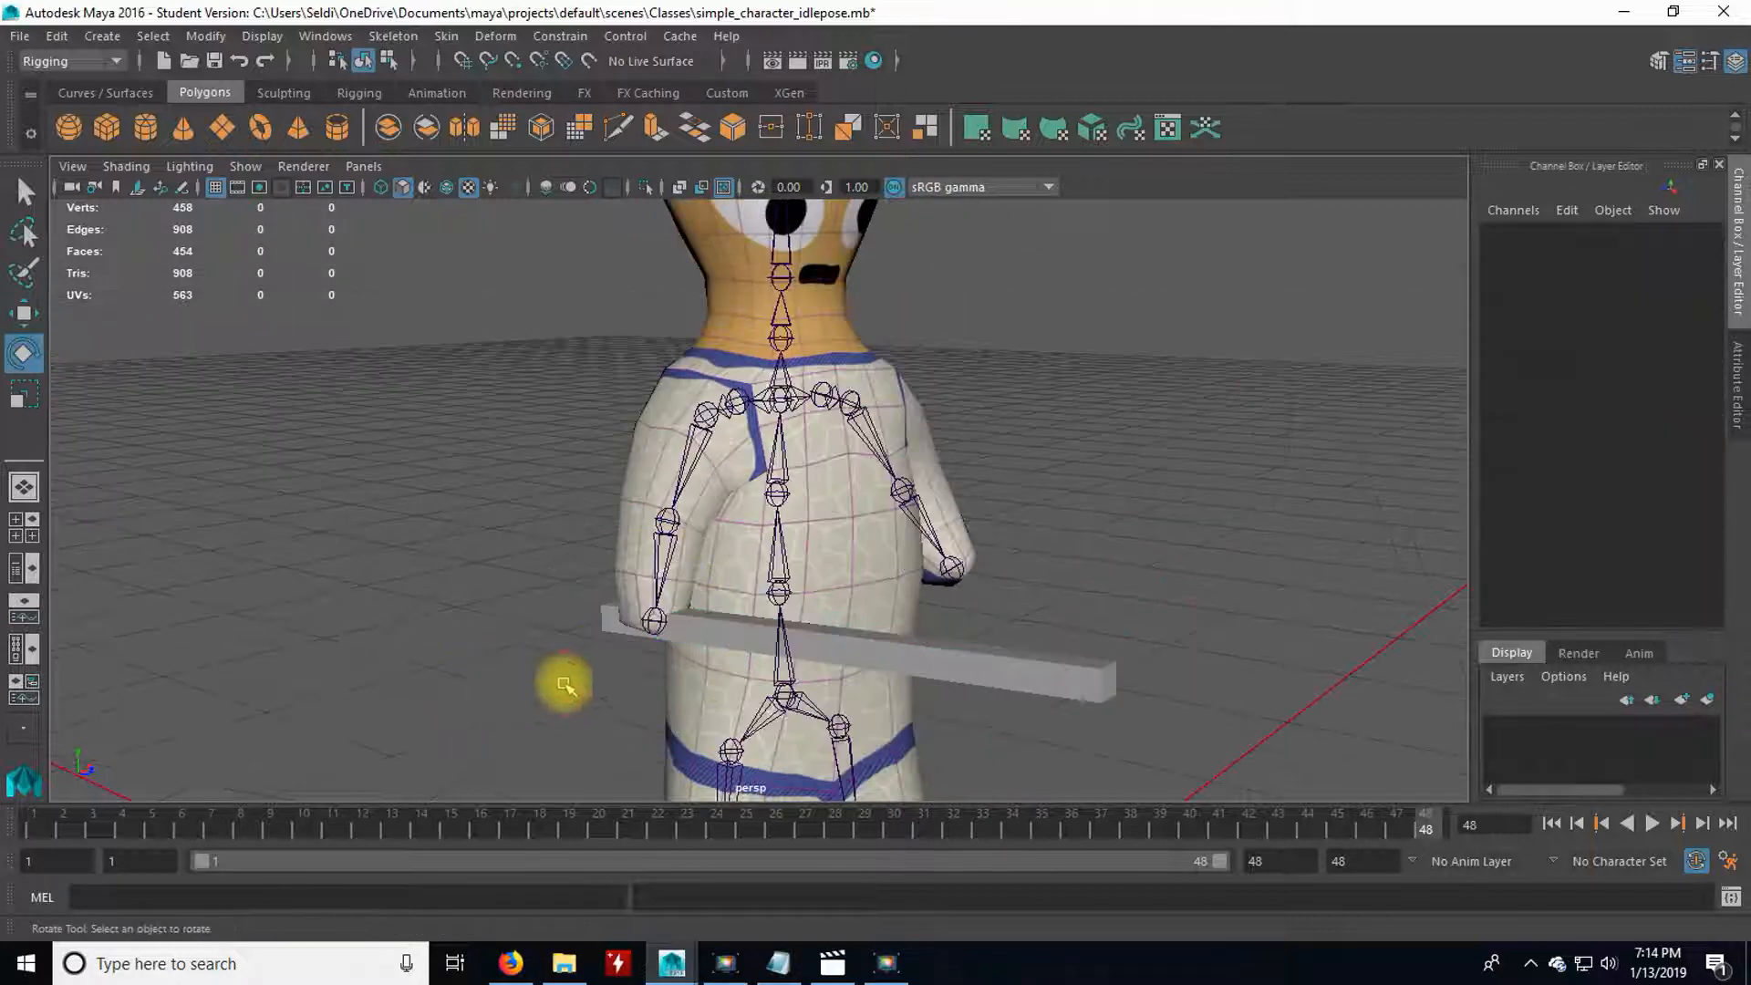
# Parent the bar to the R_wrist joint and select the bar beneath it.
pyautogui.click(611, 623)
pyautogui.press('q')
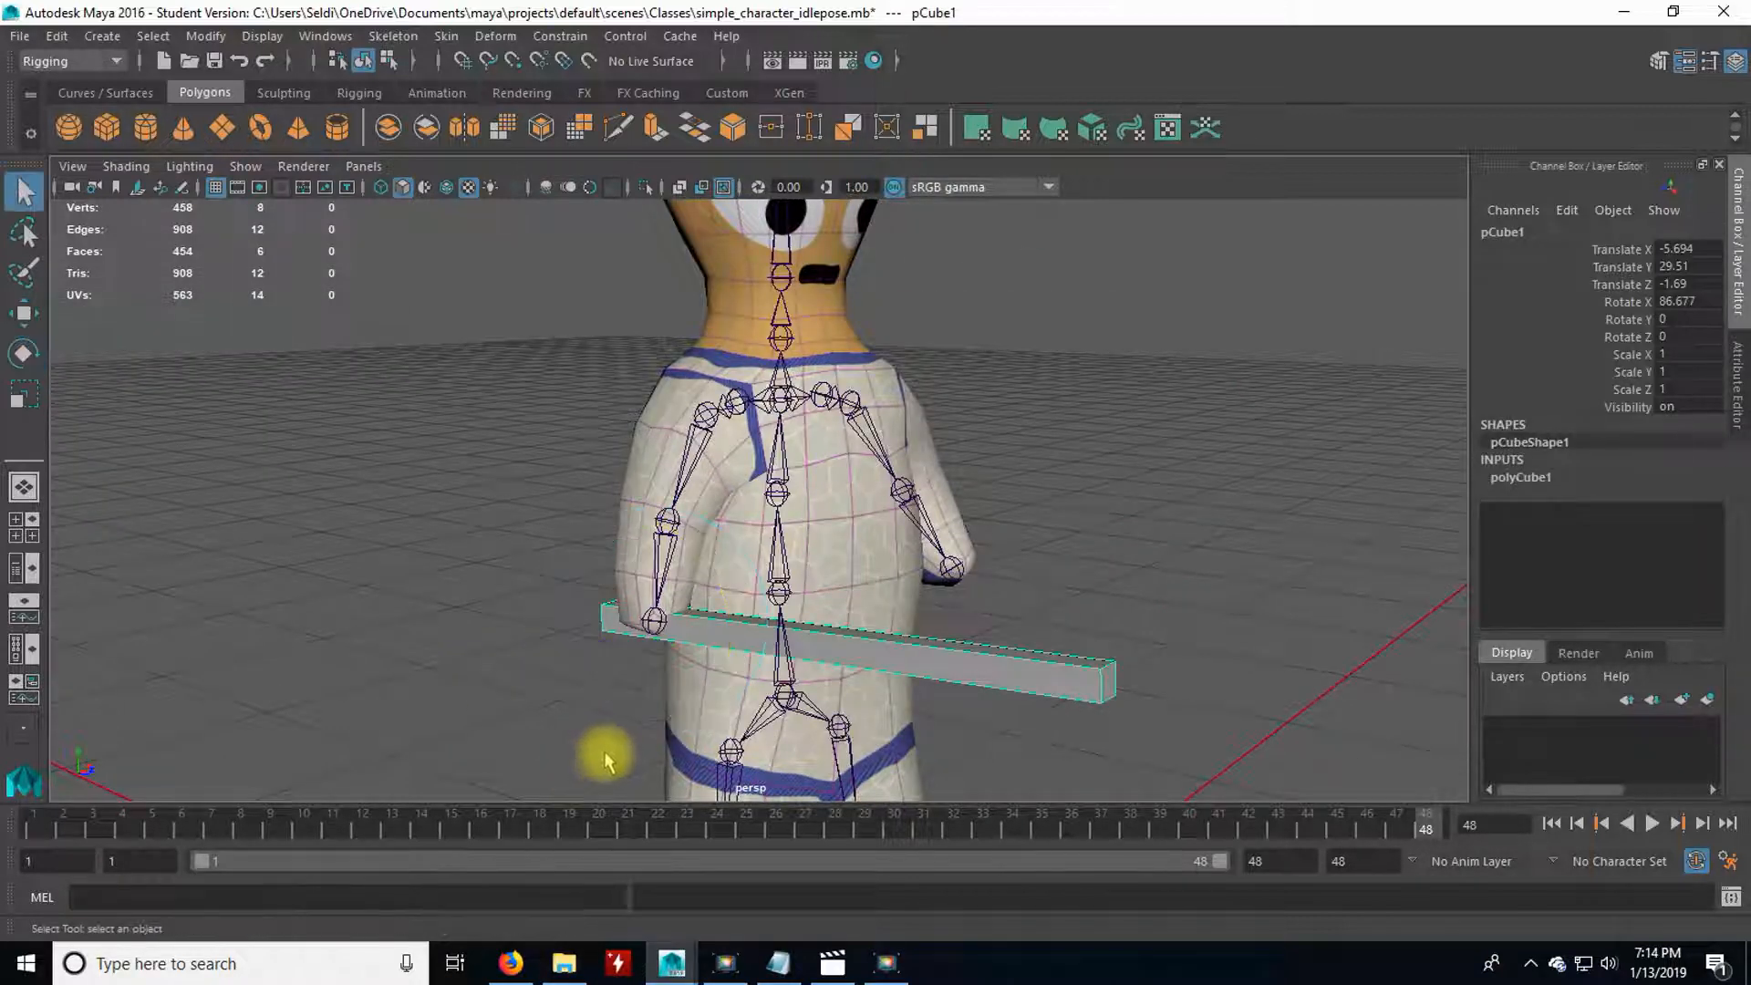
pyautogui.click(654, 623)
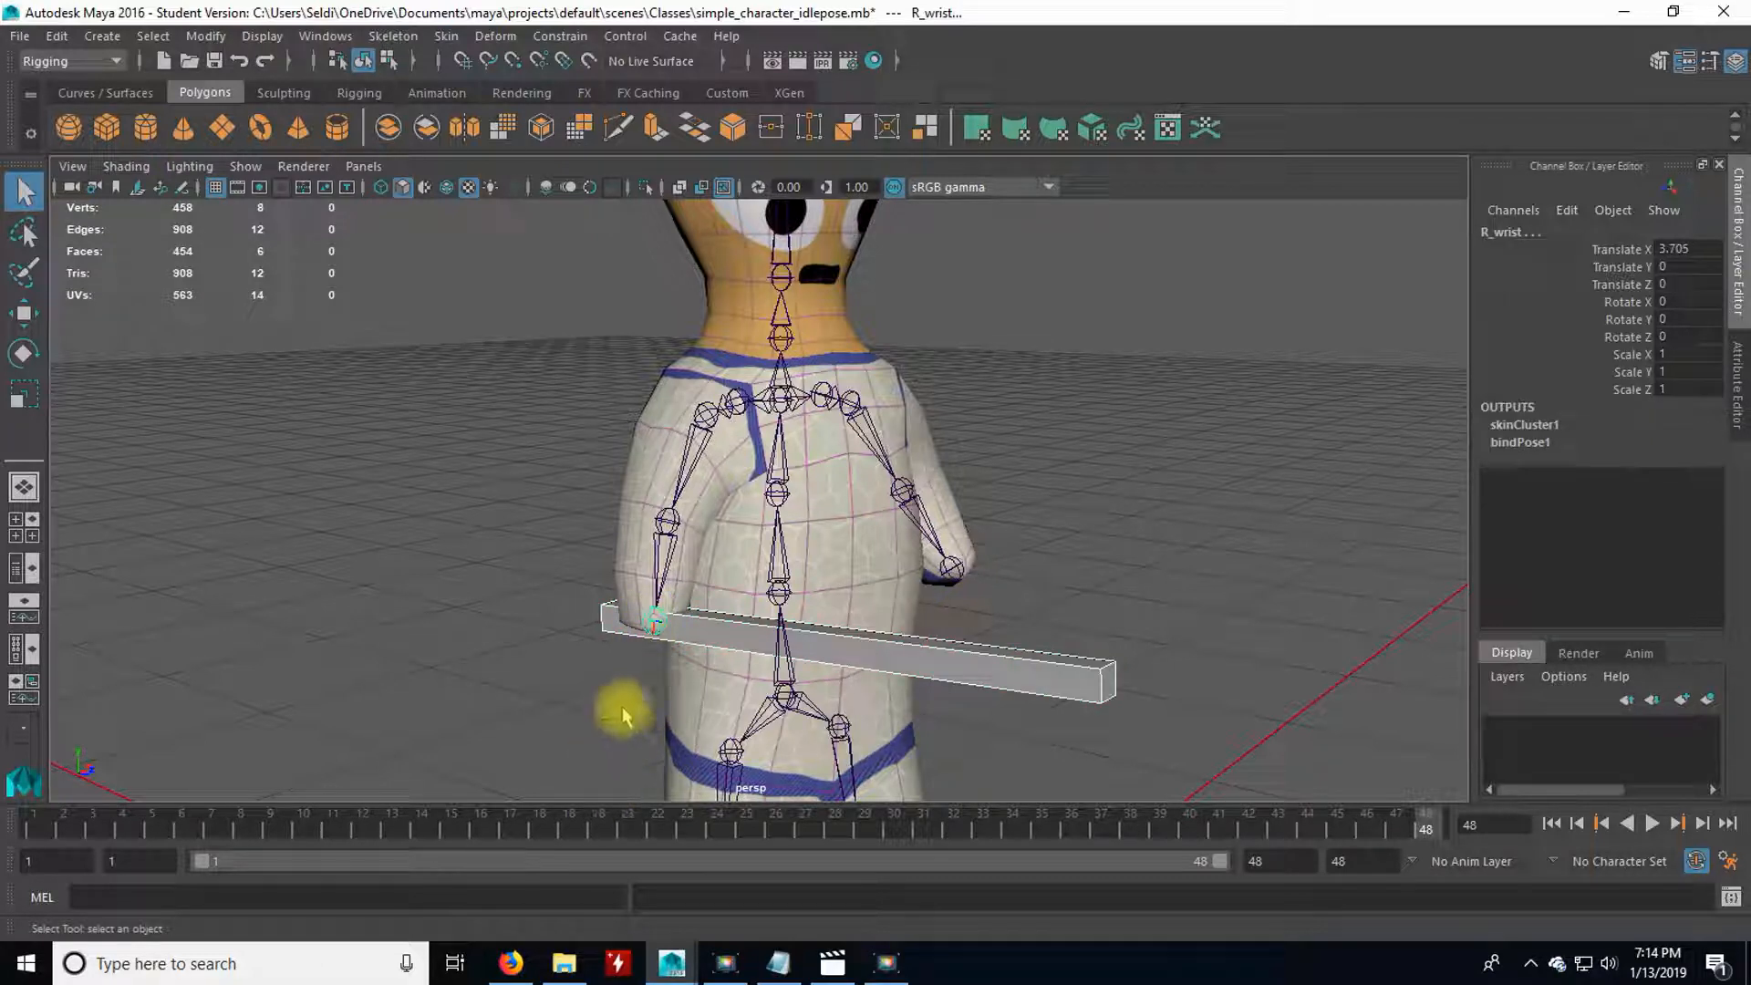
pyautogui.press('Down')
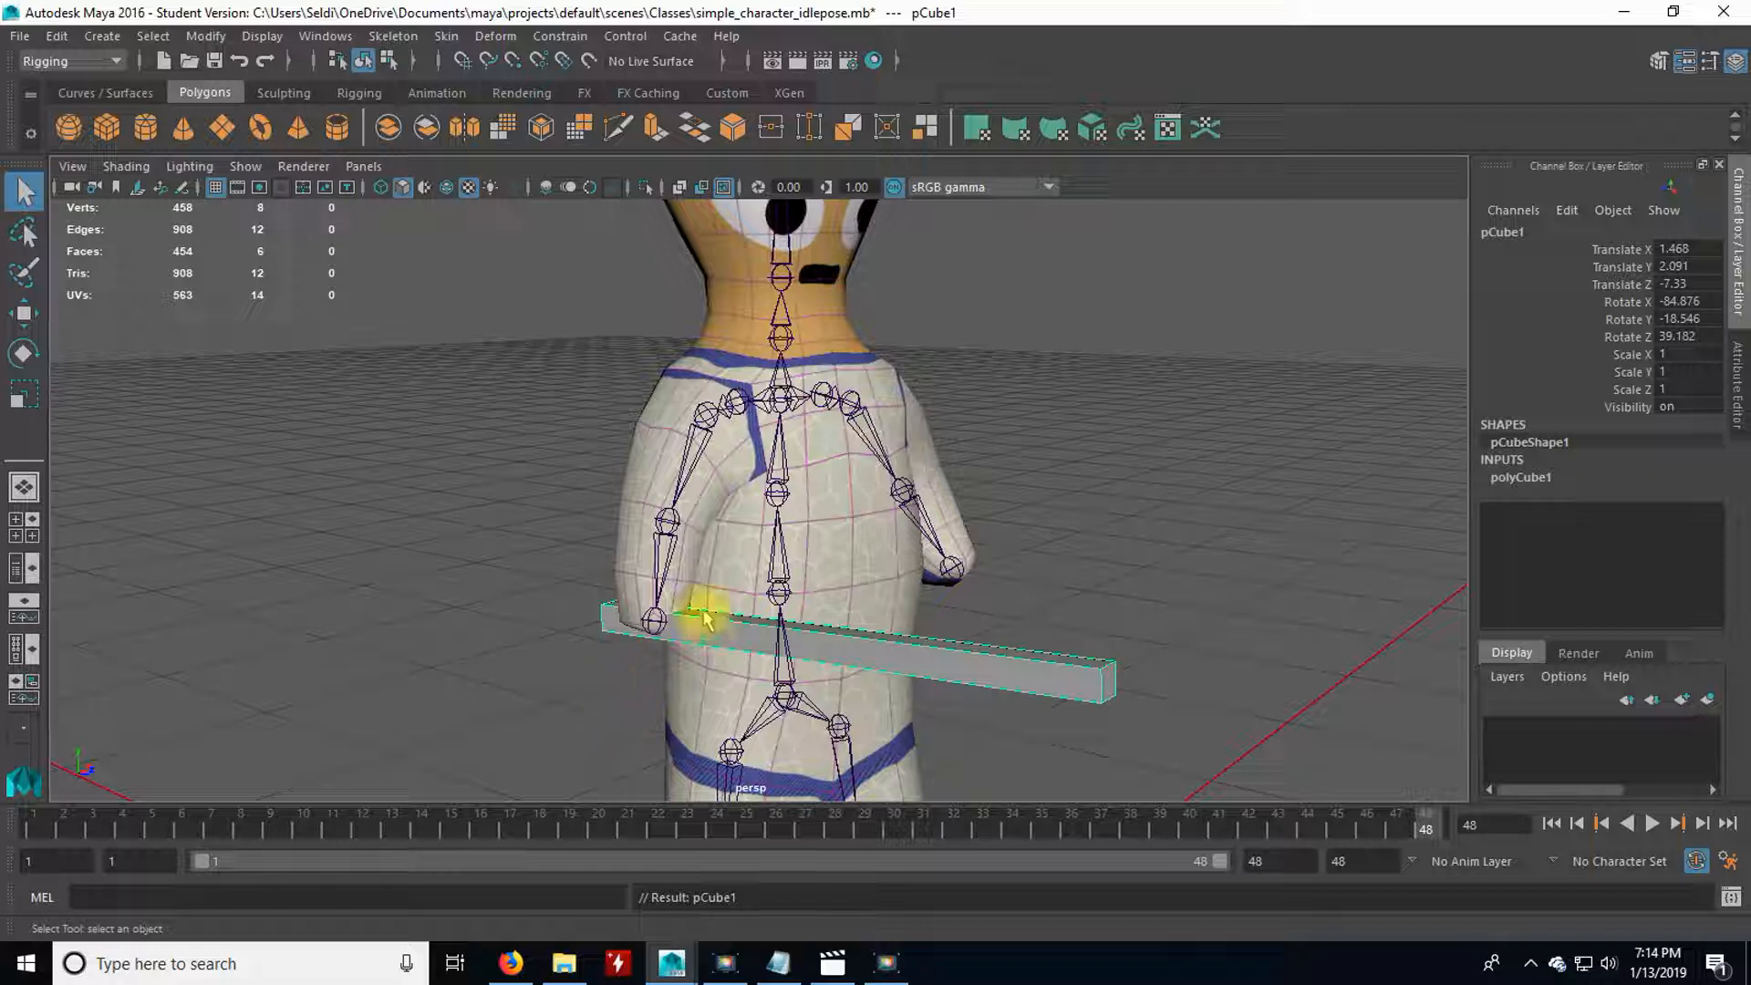
# Test the bar's attachment by rotating the R_shoulder joint about -30 degrees on Z, and undo that rotation.
pyautogui.click(709, 405)
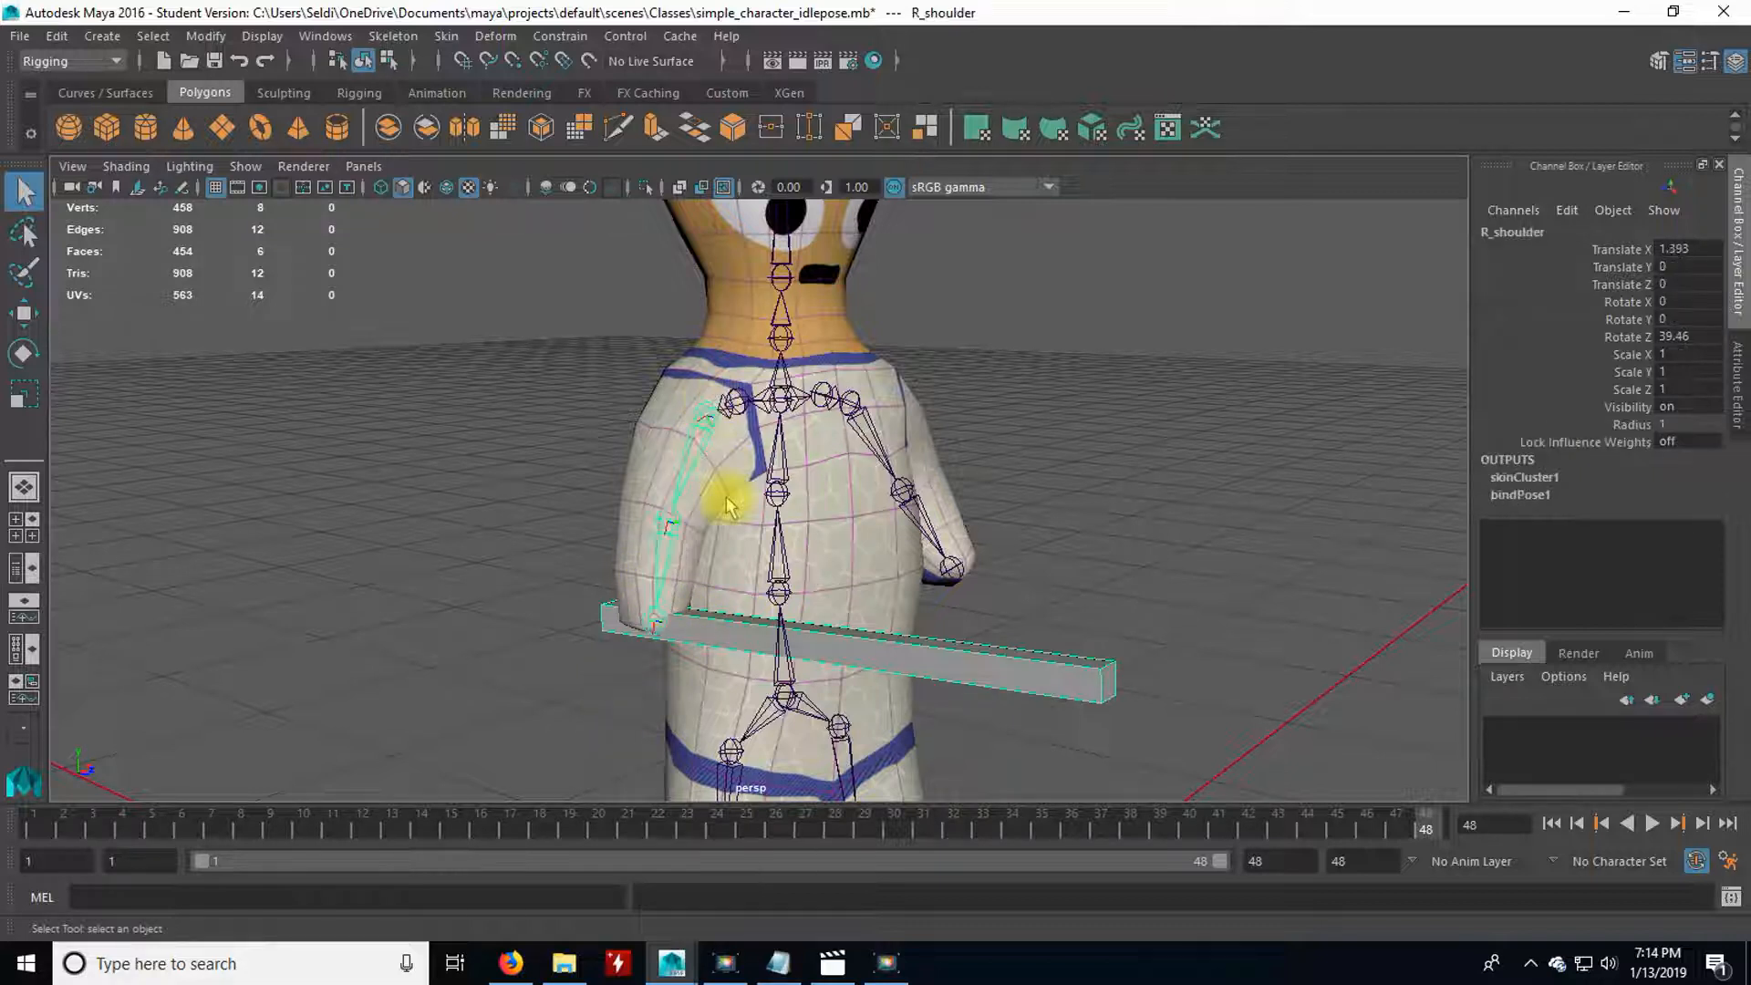
pyautogui.press('e')
pyautogui.moveTo(628, 439); pyautogui.dragTo(578, 373)
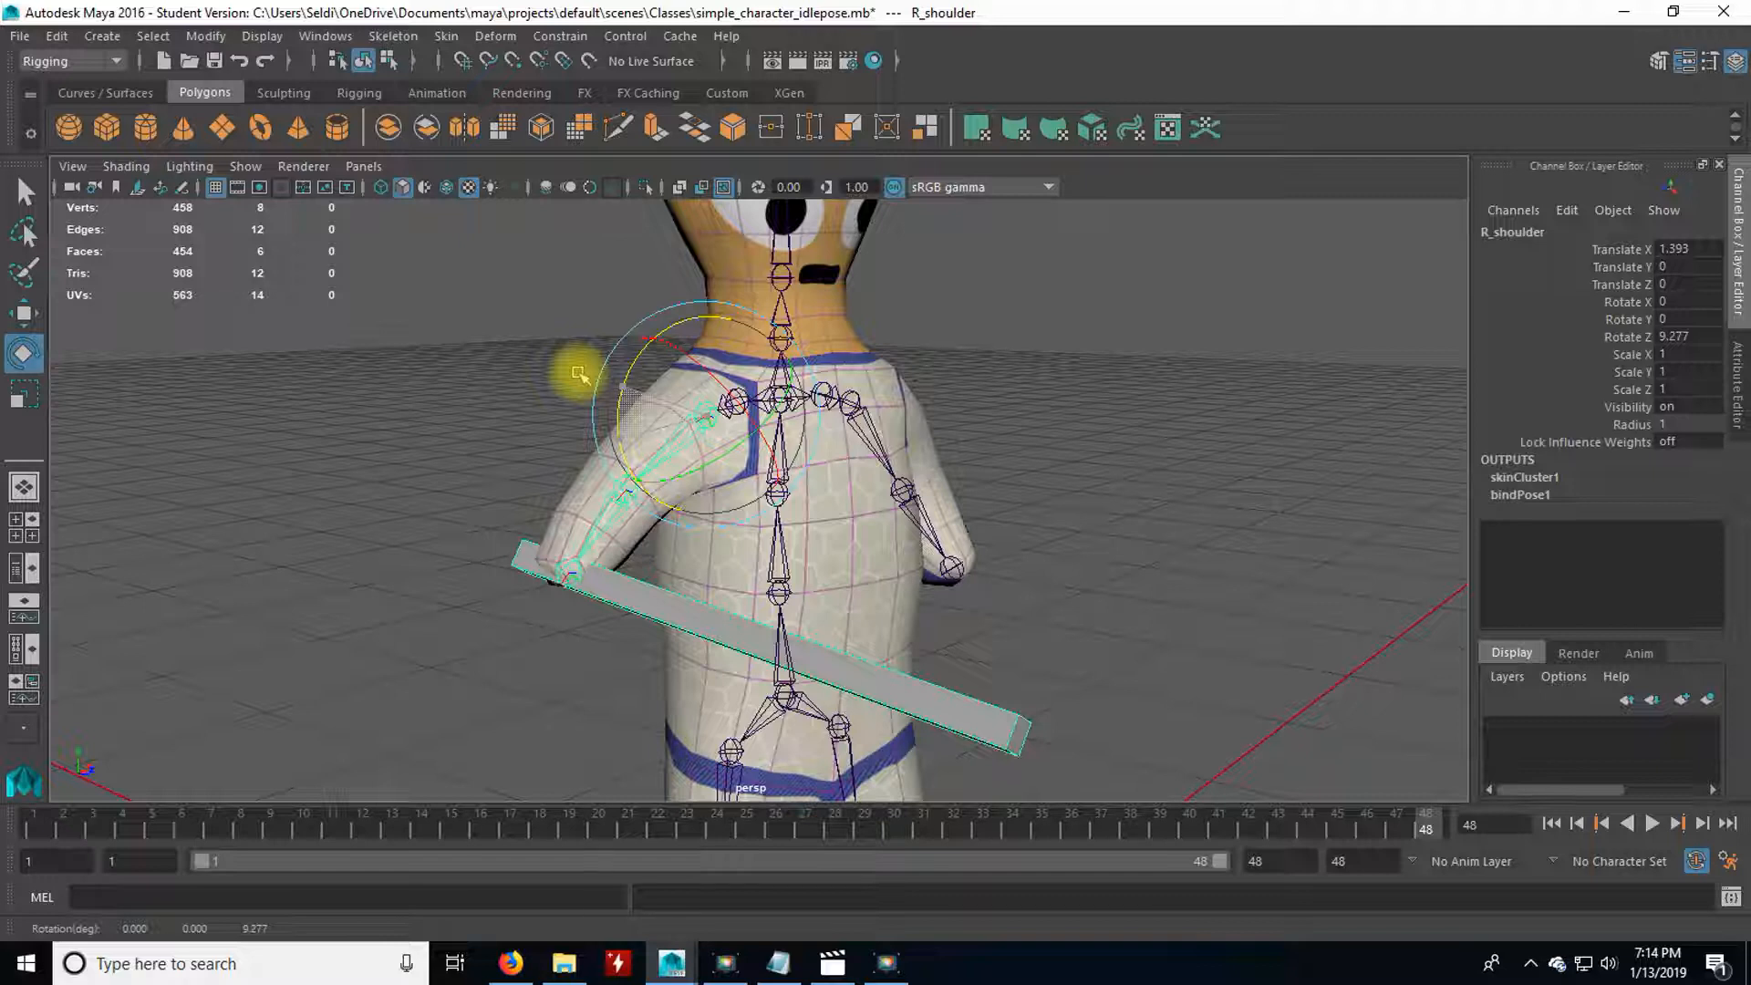
pyautogui.hotkey('ctrl', 'z')
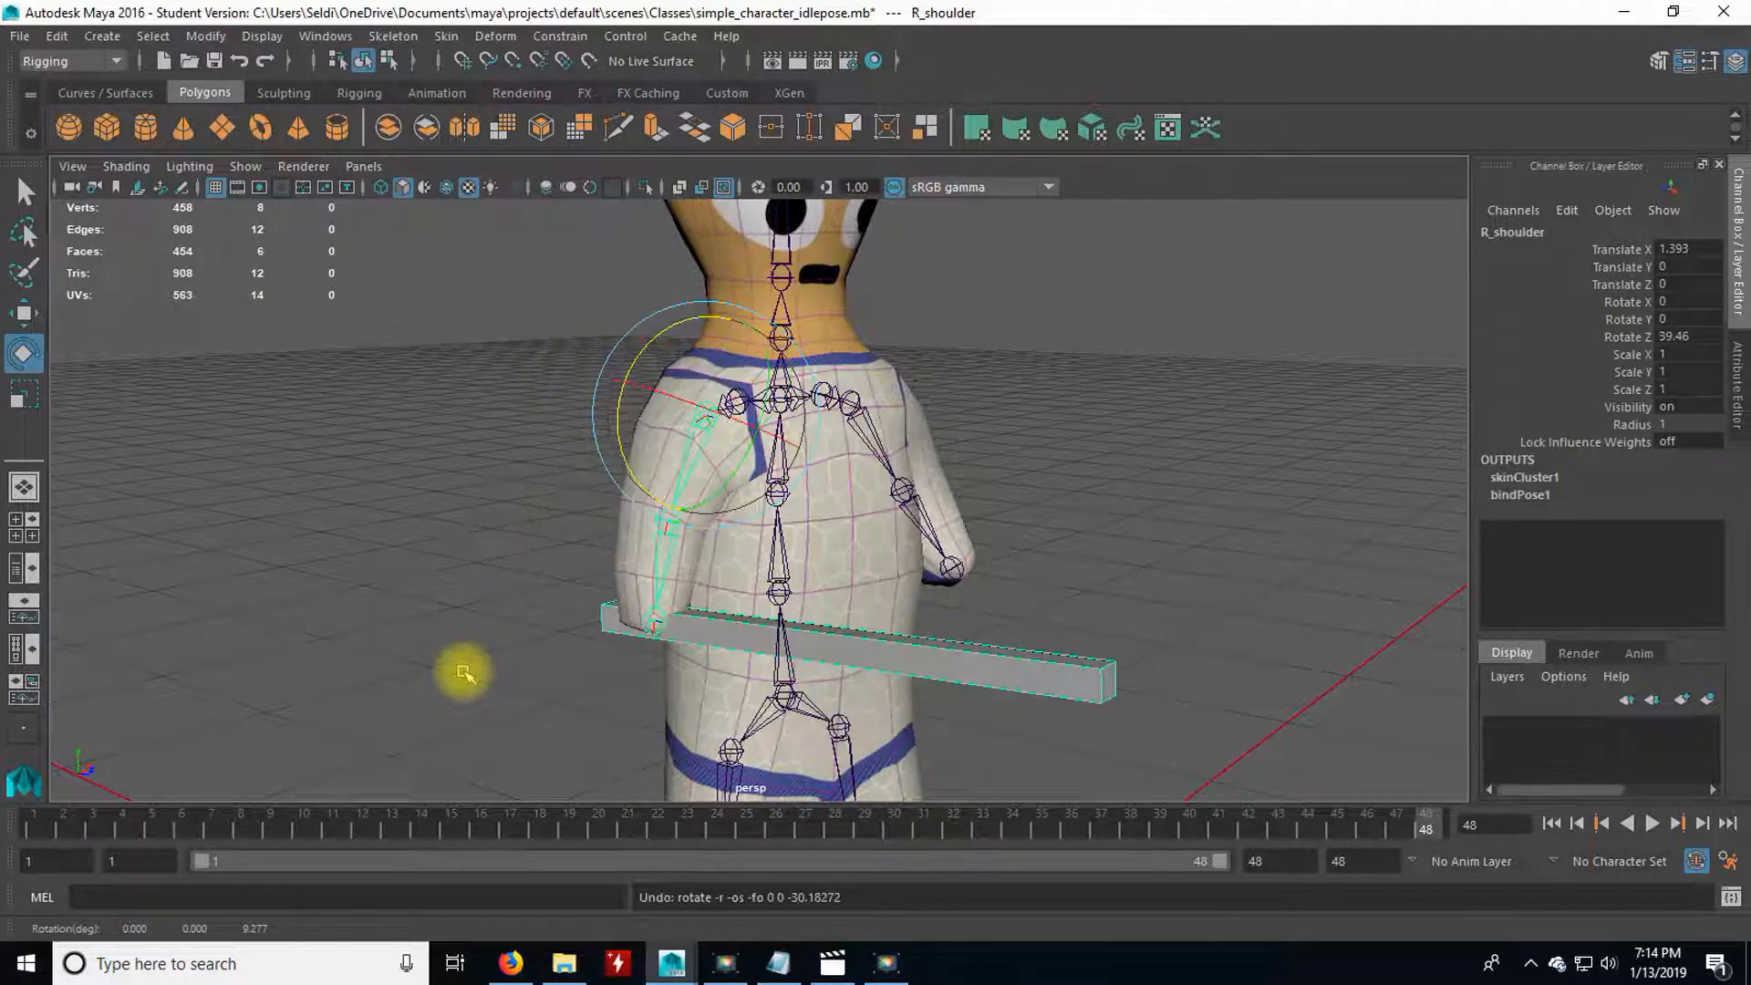
# Return to frame 1, deselect the shoulder joint, and set the animation's end frame to 12.
pyautogui.moveTo(771, 831); pyautogui.dragTo(55, 841)
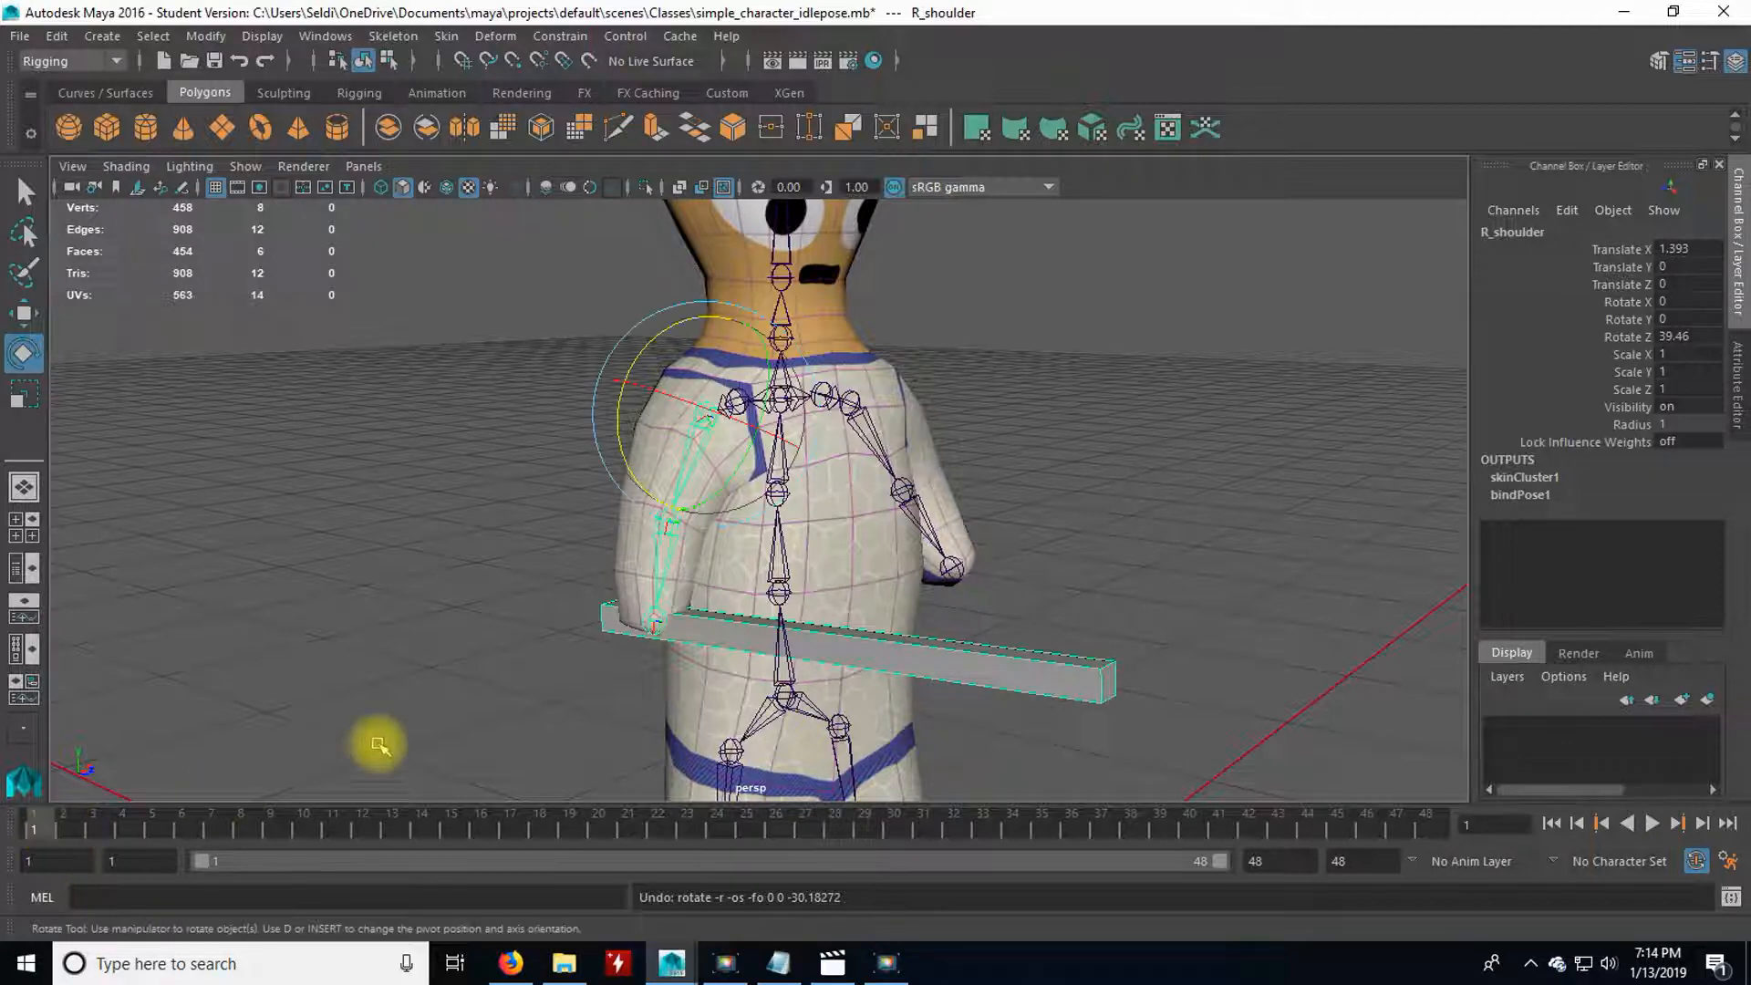
pyautogui.click(449, 702)
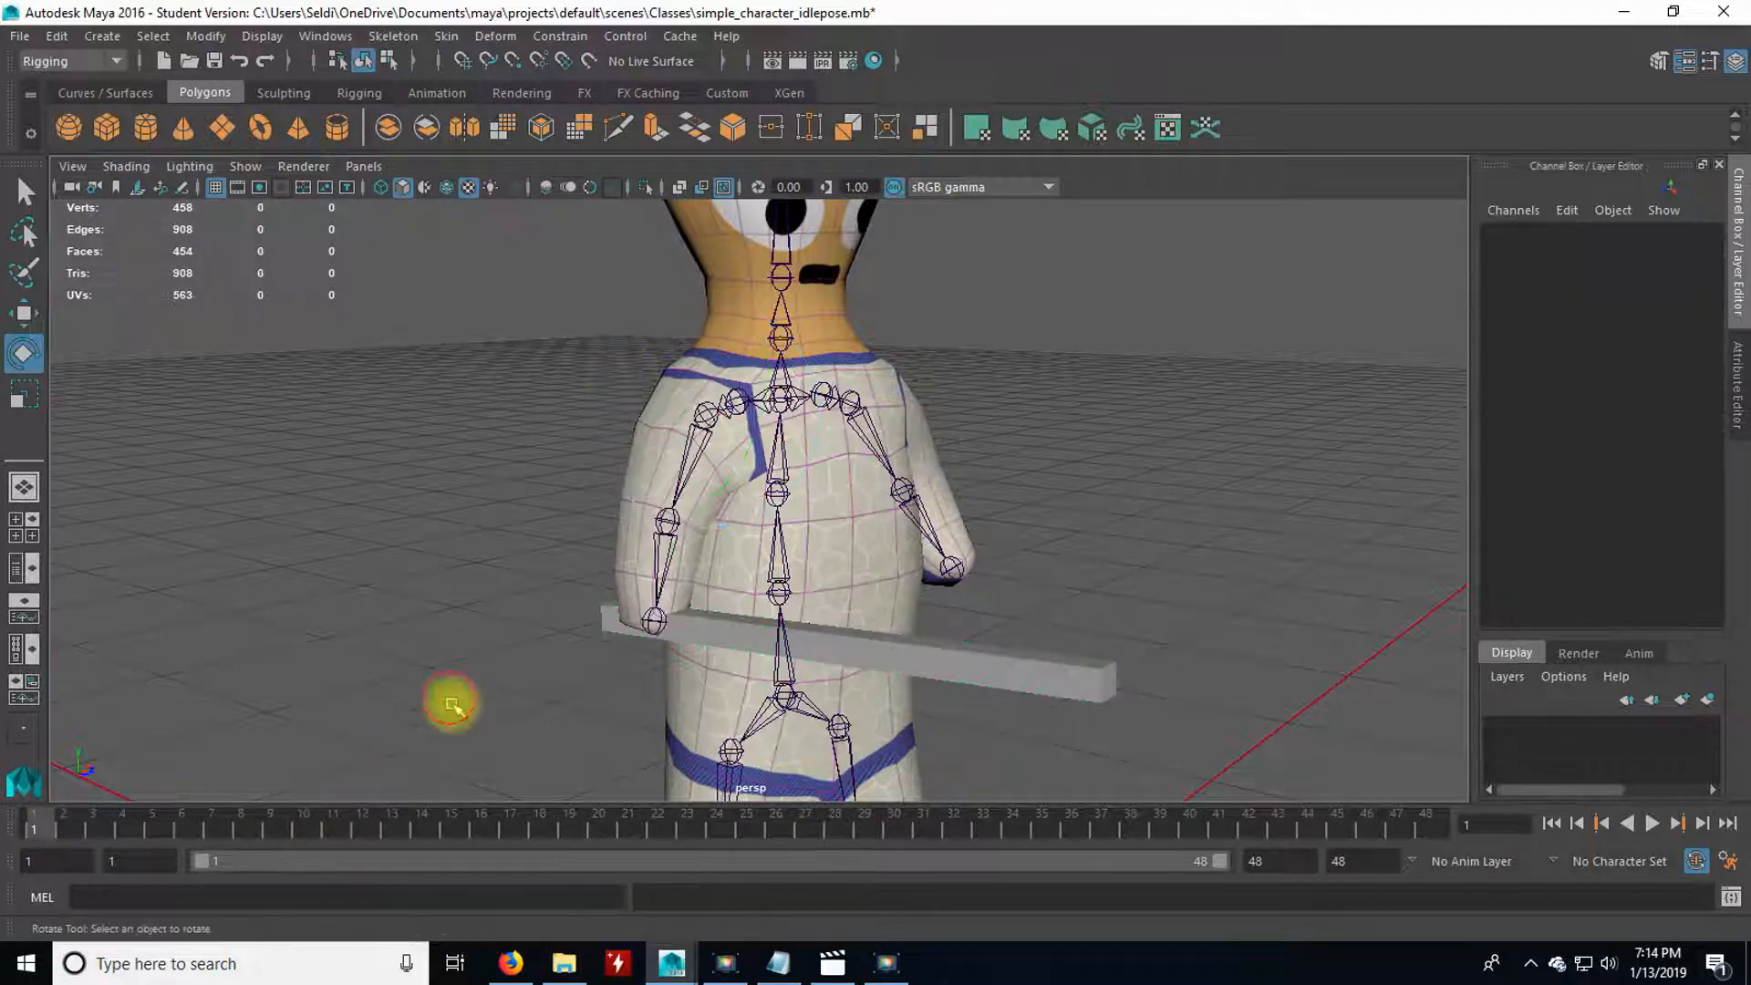
pyautogui.scroll(-3, 606, 664)
pyautogui.keyDown('alt'); pyautogui.moveTo(703, 606); pyautogui.dragTo(531, 638); pyautogui.keyUp('alt')
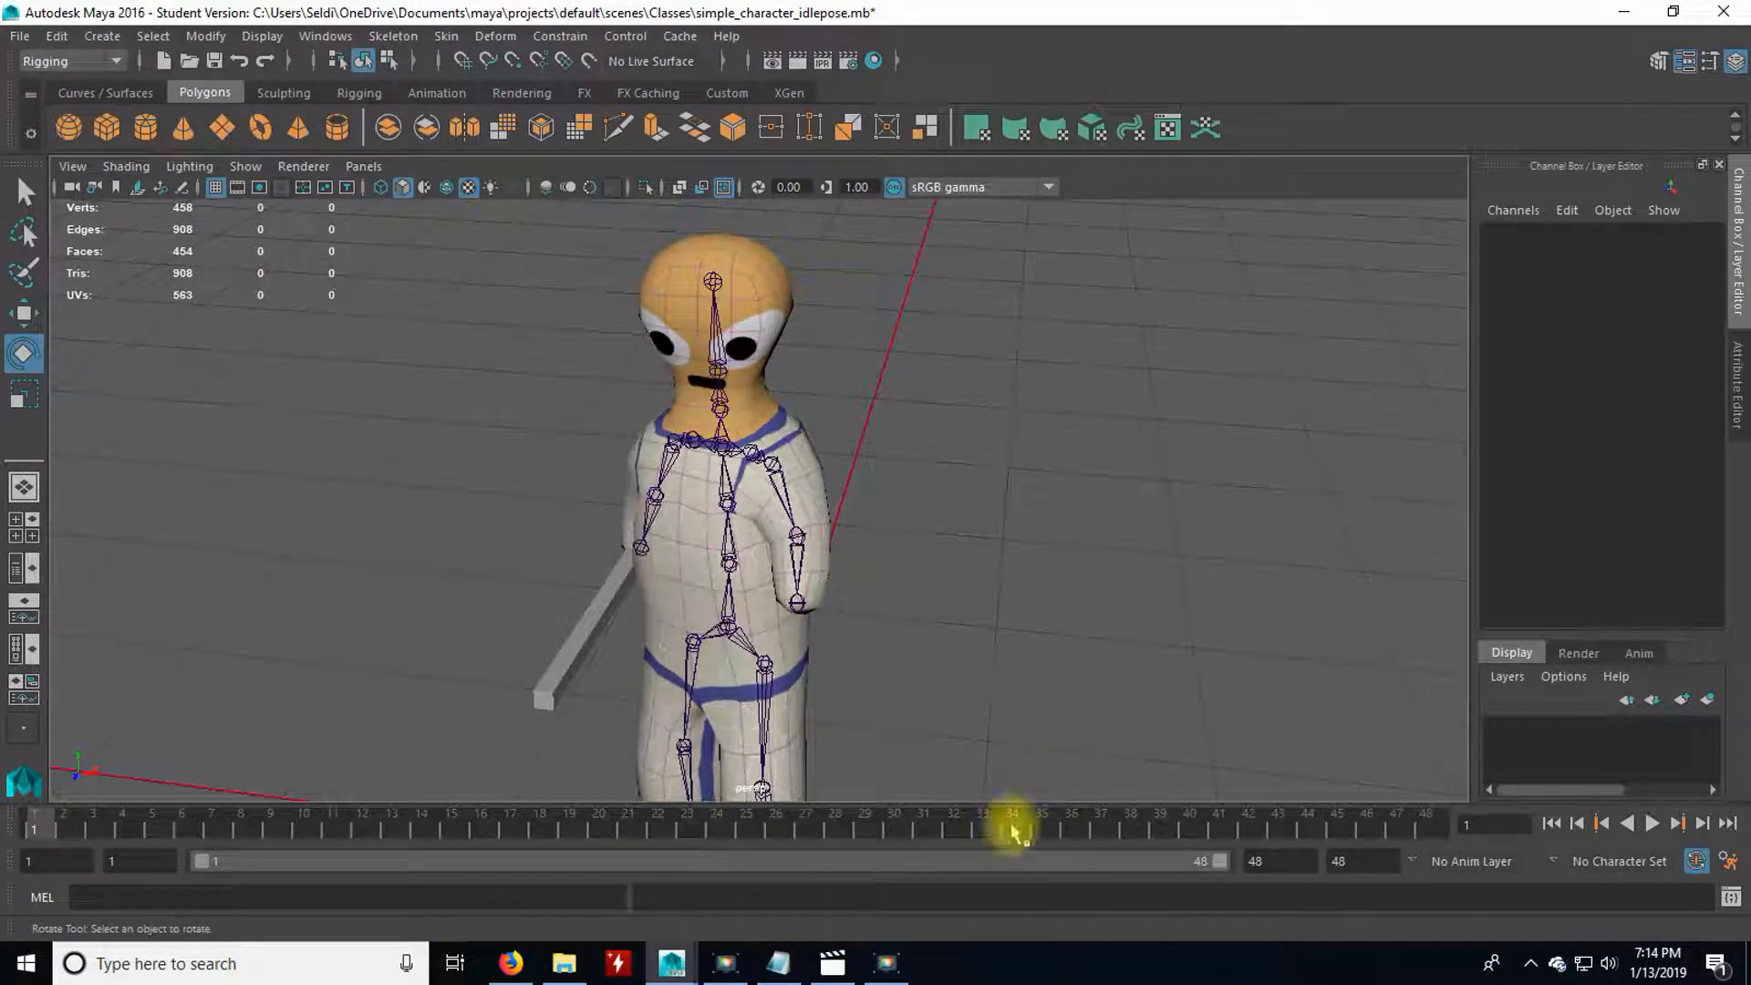
pyautogui.doubleClick(1371, 866)
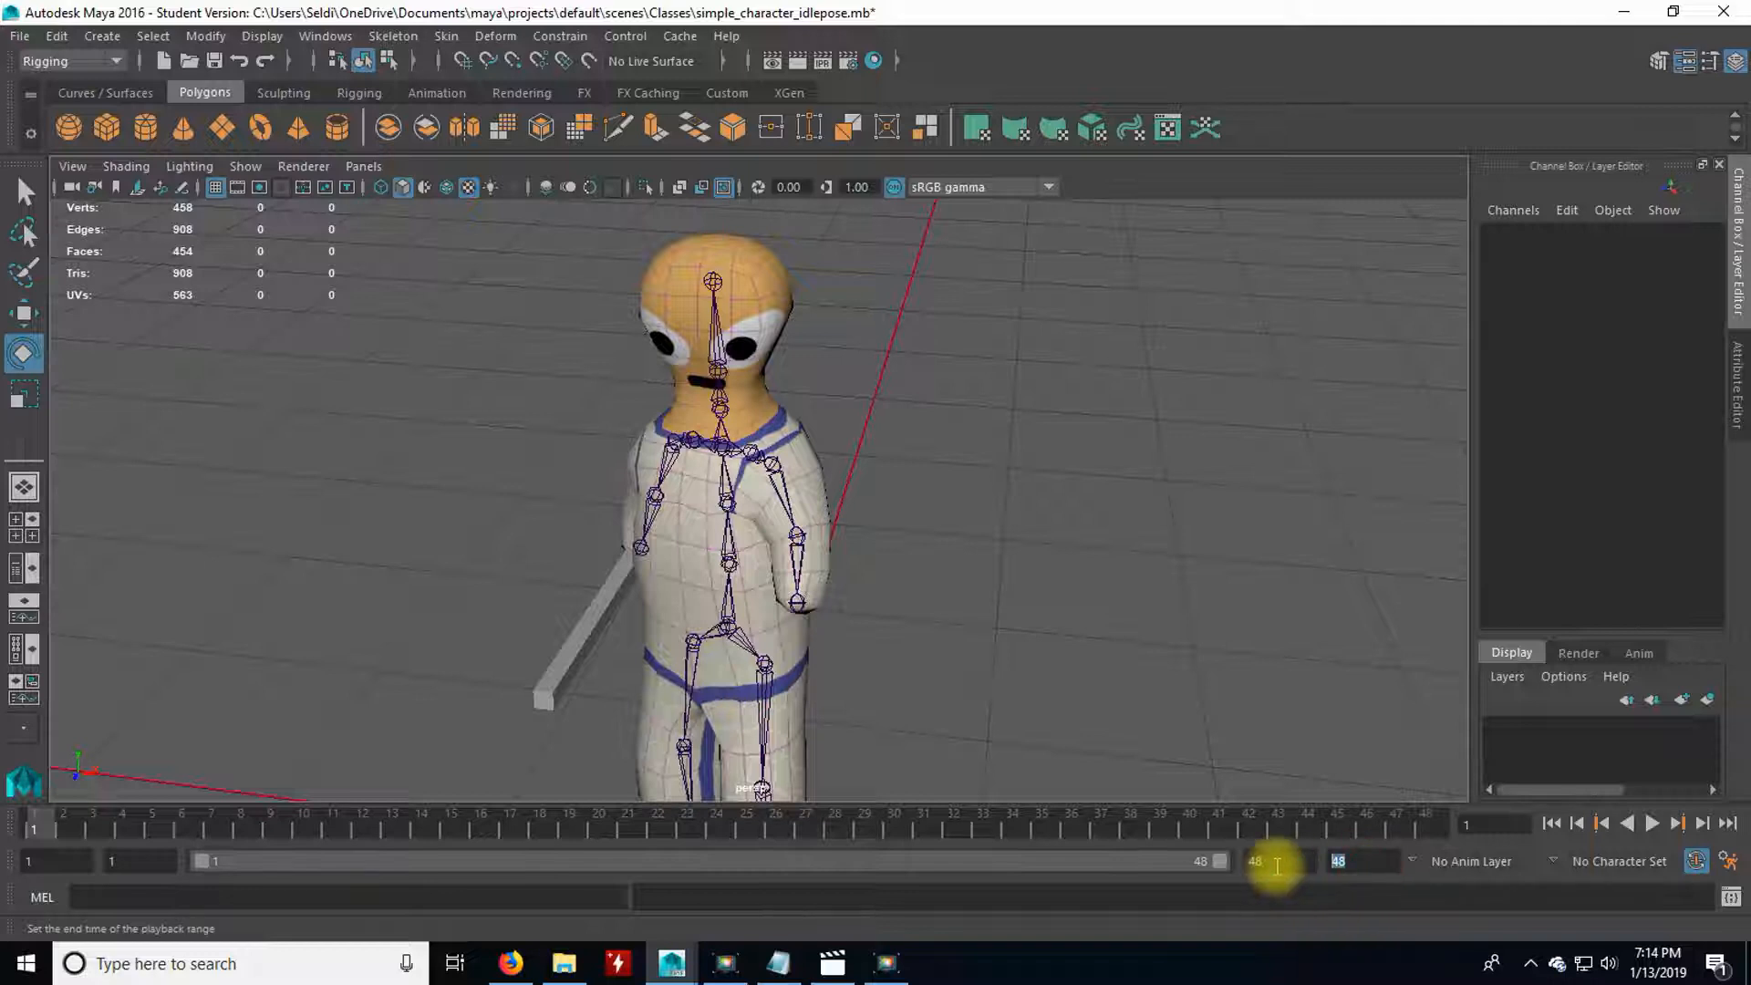
pyautogui.write('12')
pyautogui.press('Return')
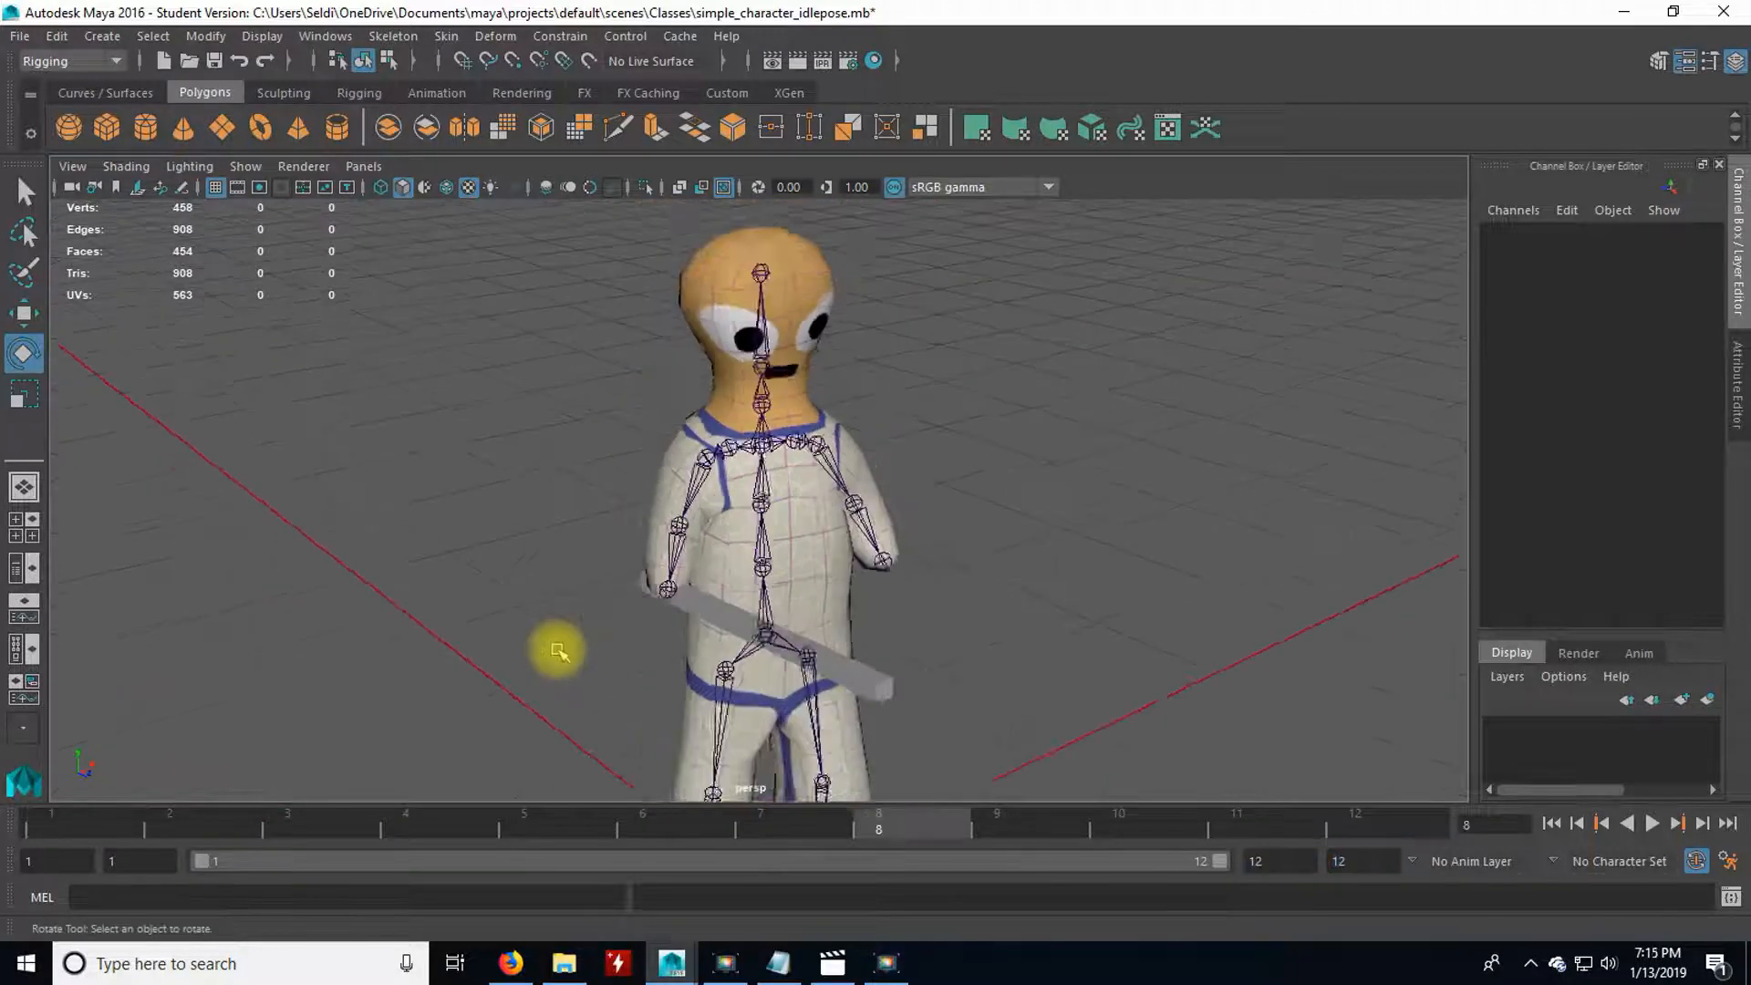
pyautogui.scroll(-4, 570, 655)
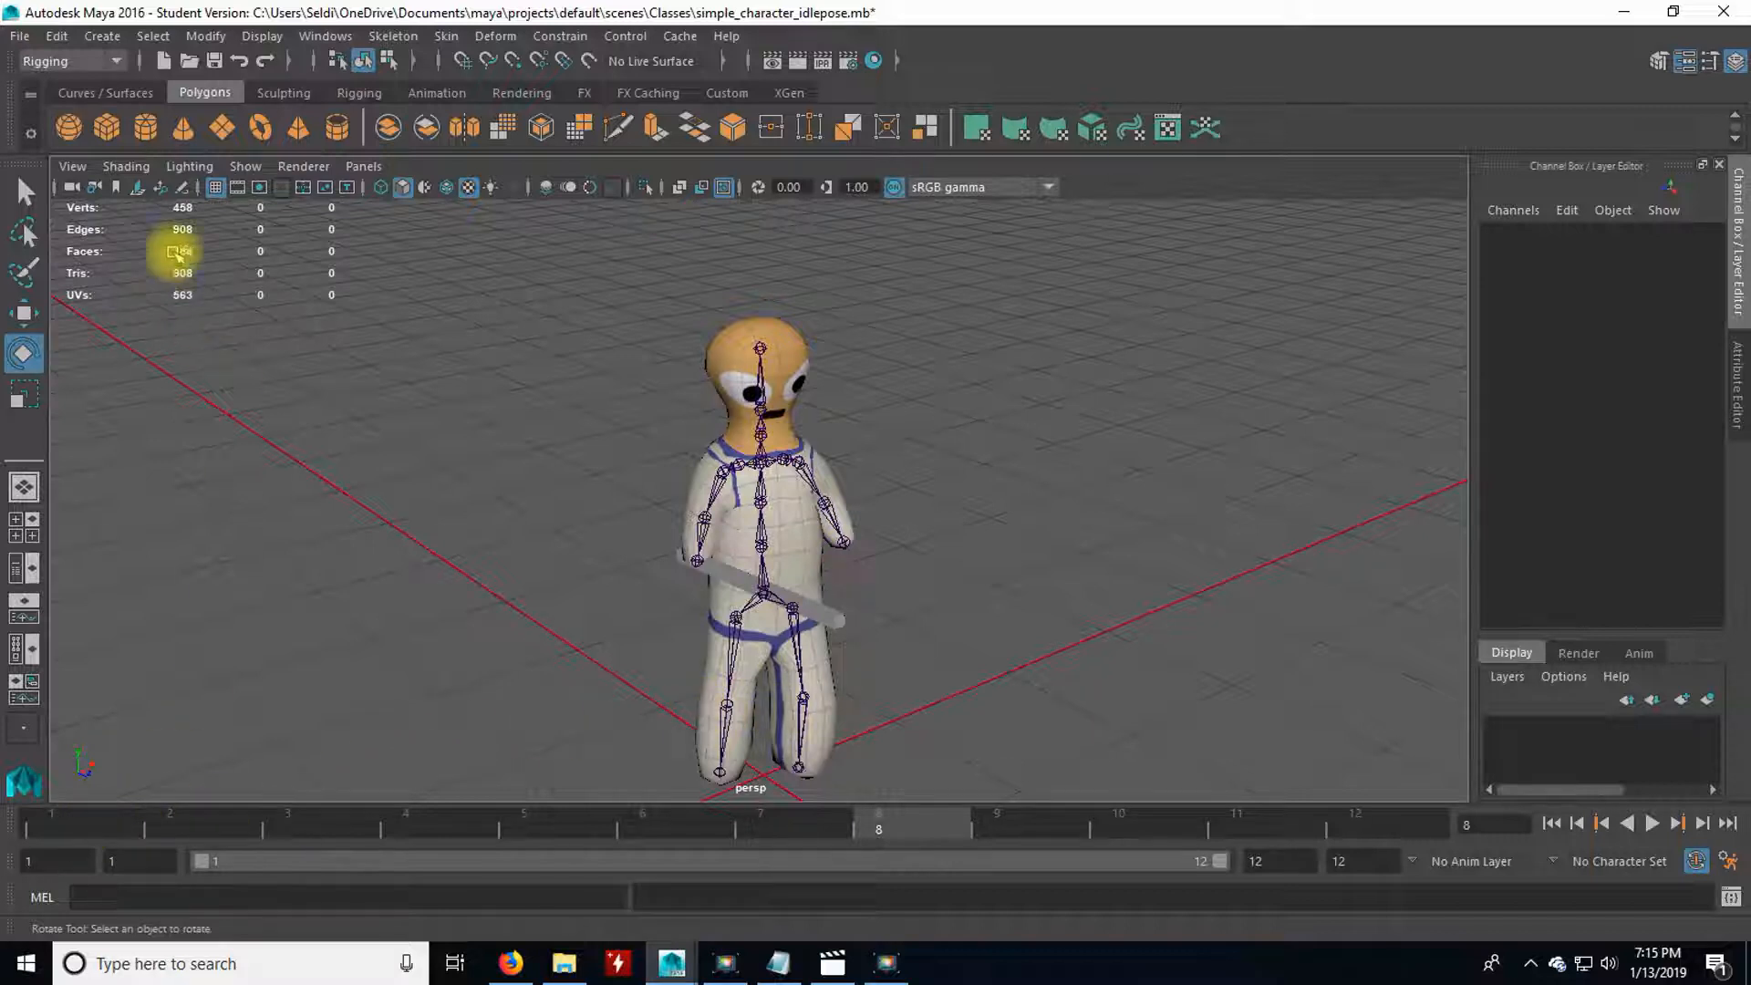
# Select all joints in the scene and set a keyframe on them at frame 1.
pyautogui.click(155, 39)
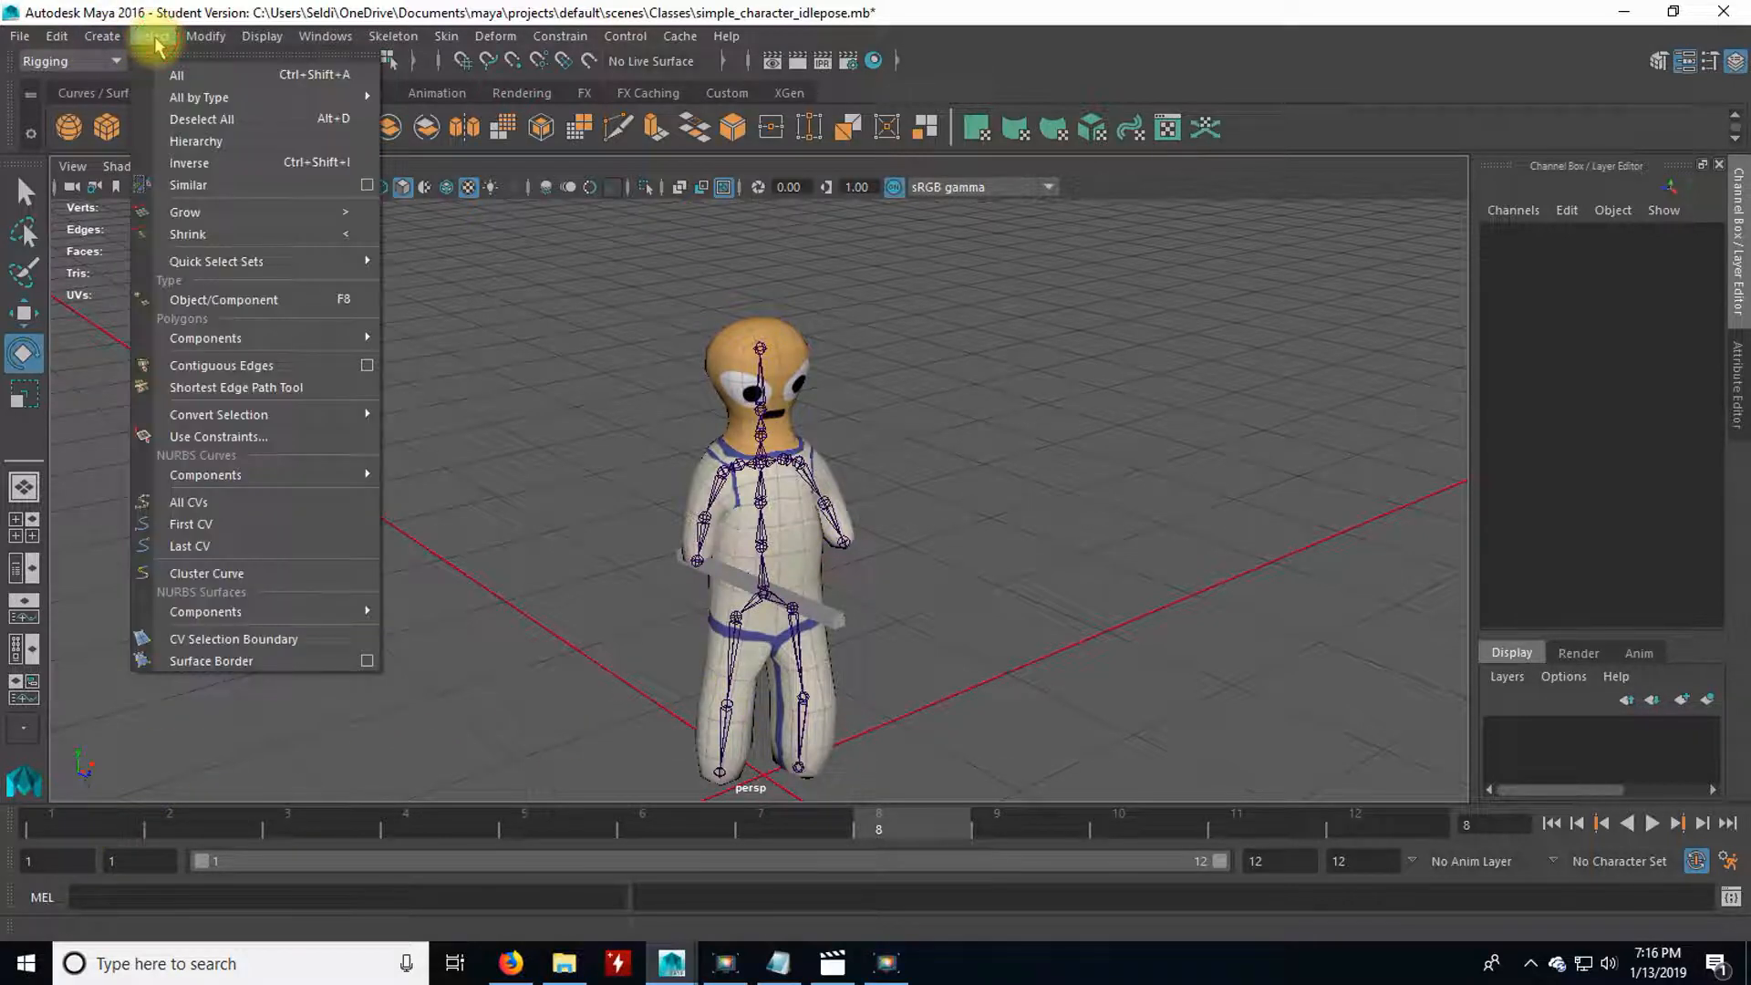
pyautogui.moveTo(196, 97)
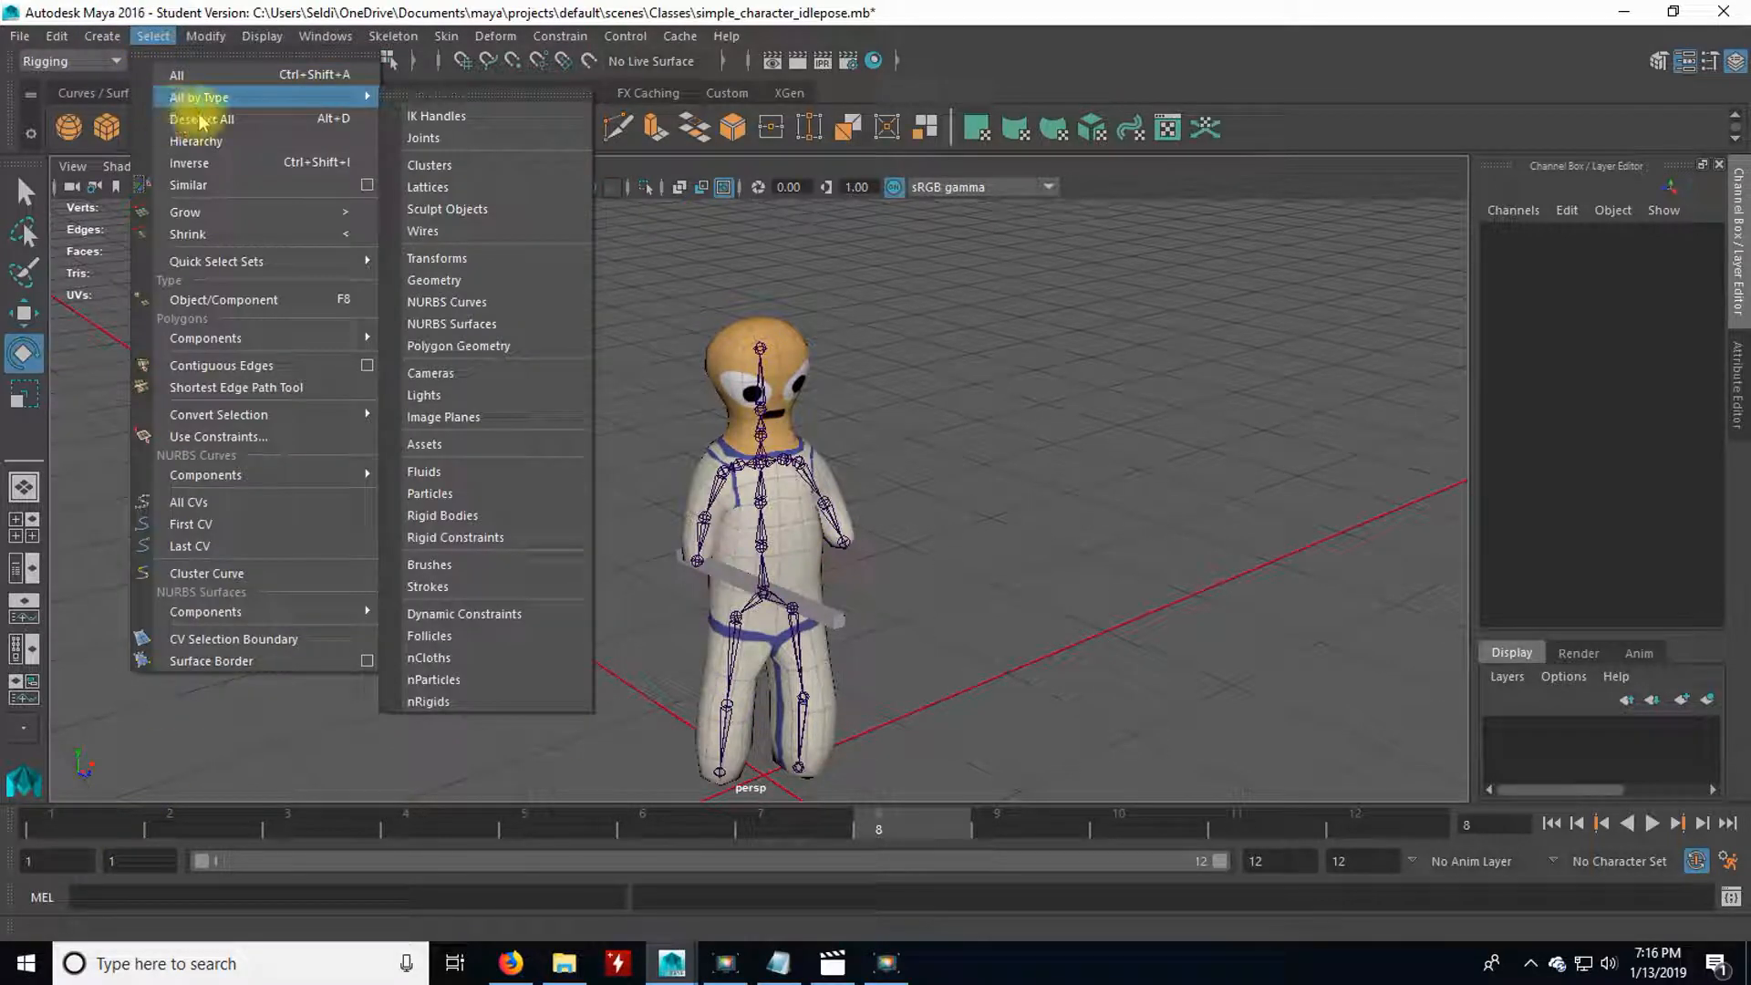
pyautogui.click(449, 137)
pyautogui.click(105, 828)
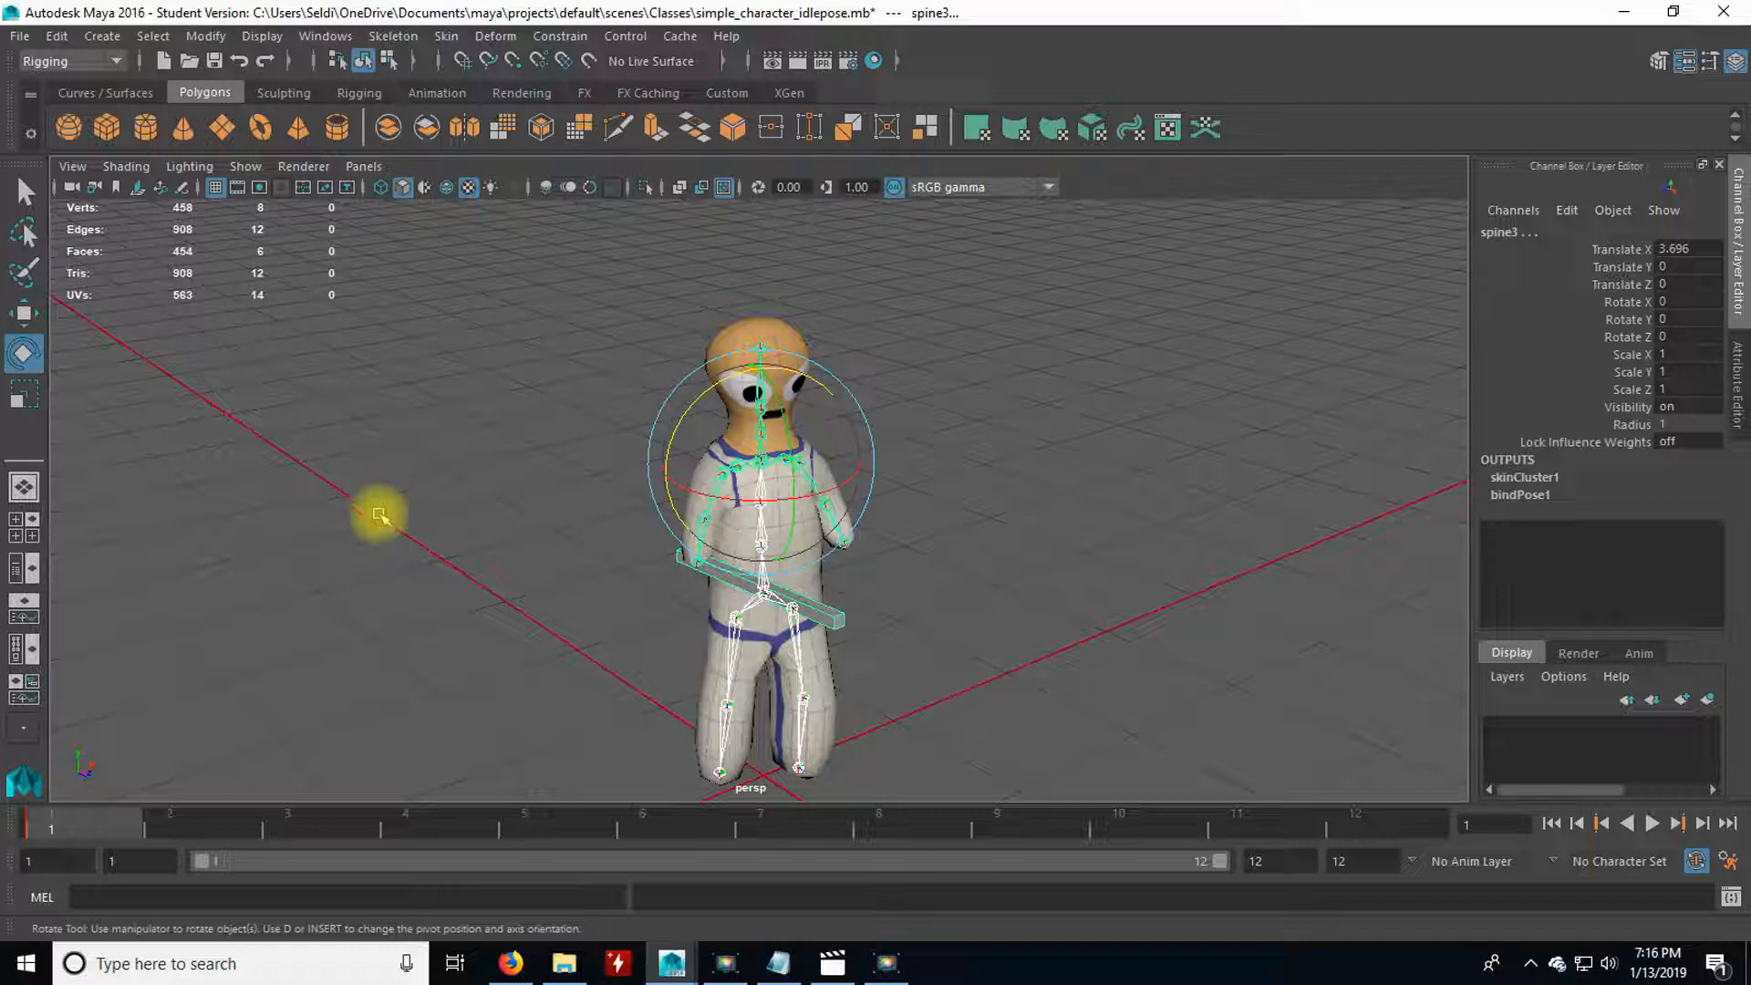
pyautogui.press('s')
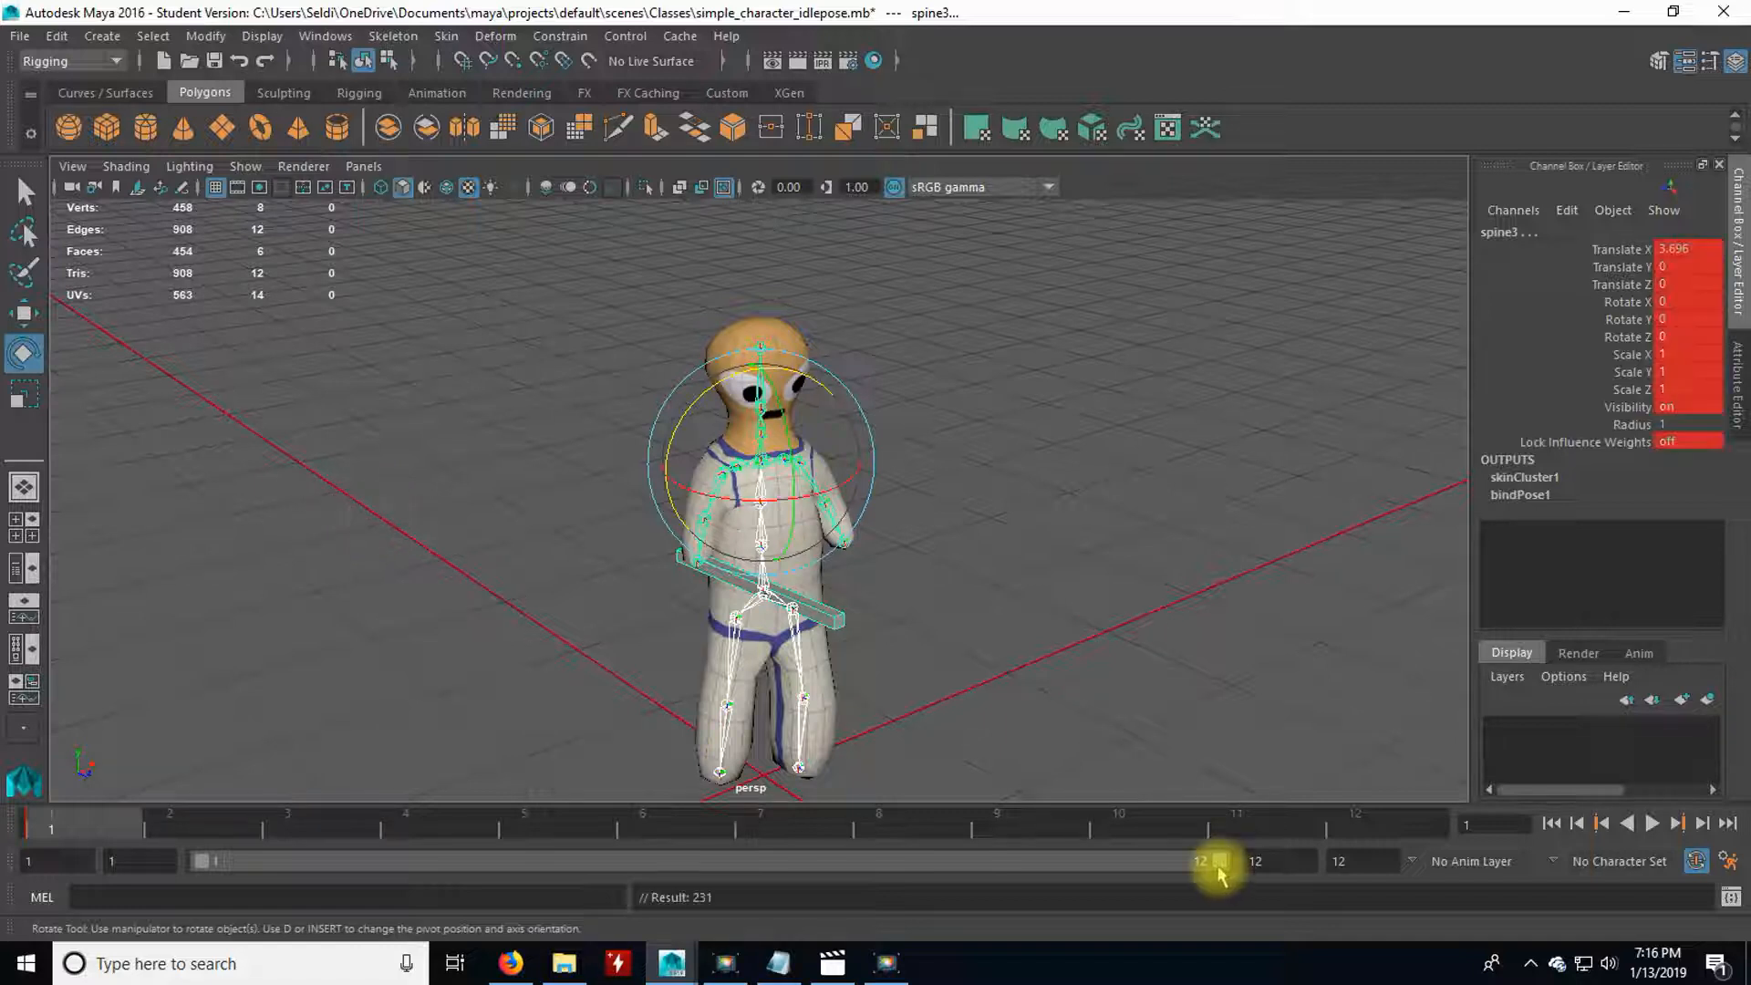
# Set the animation end frame to 48 and extend the playback range to cover all 48 frames.
pyautogui.click(1366, 868)
pyautogui.press('Return')
pyautogui.write('48')
pyautogui.press('Return')
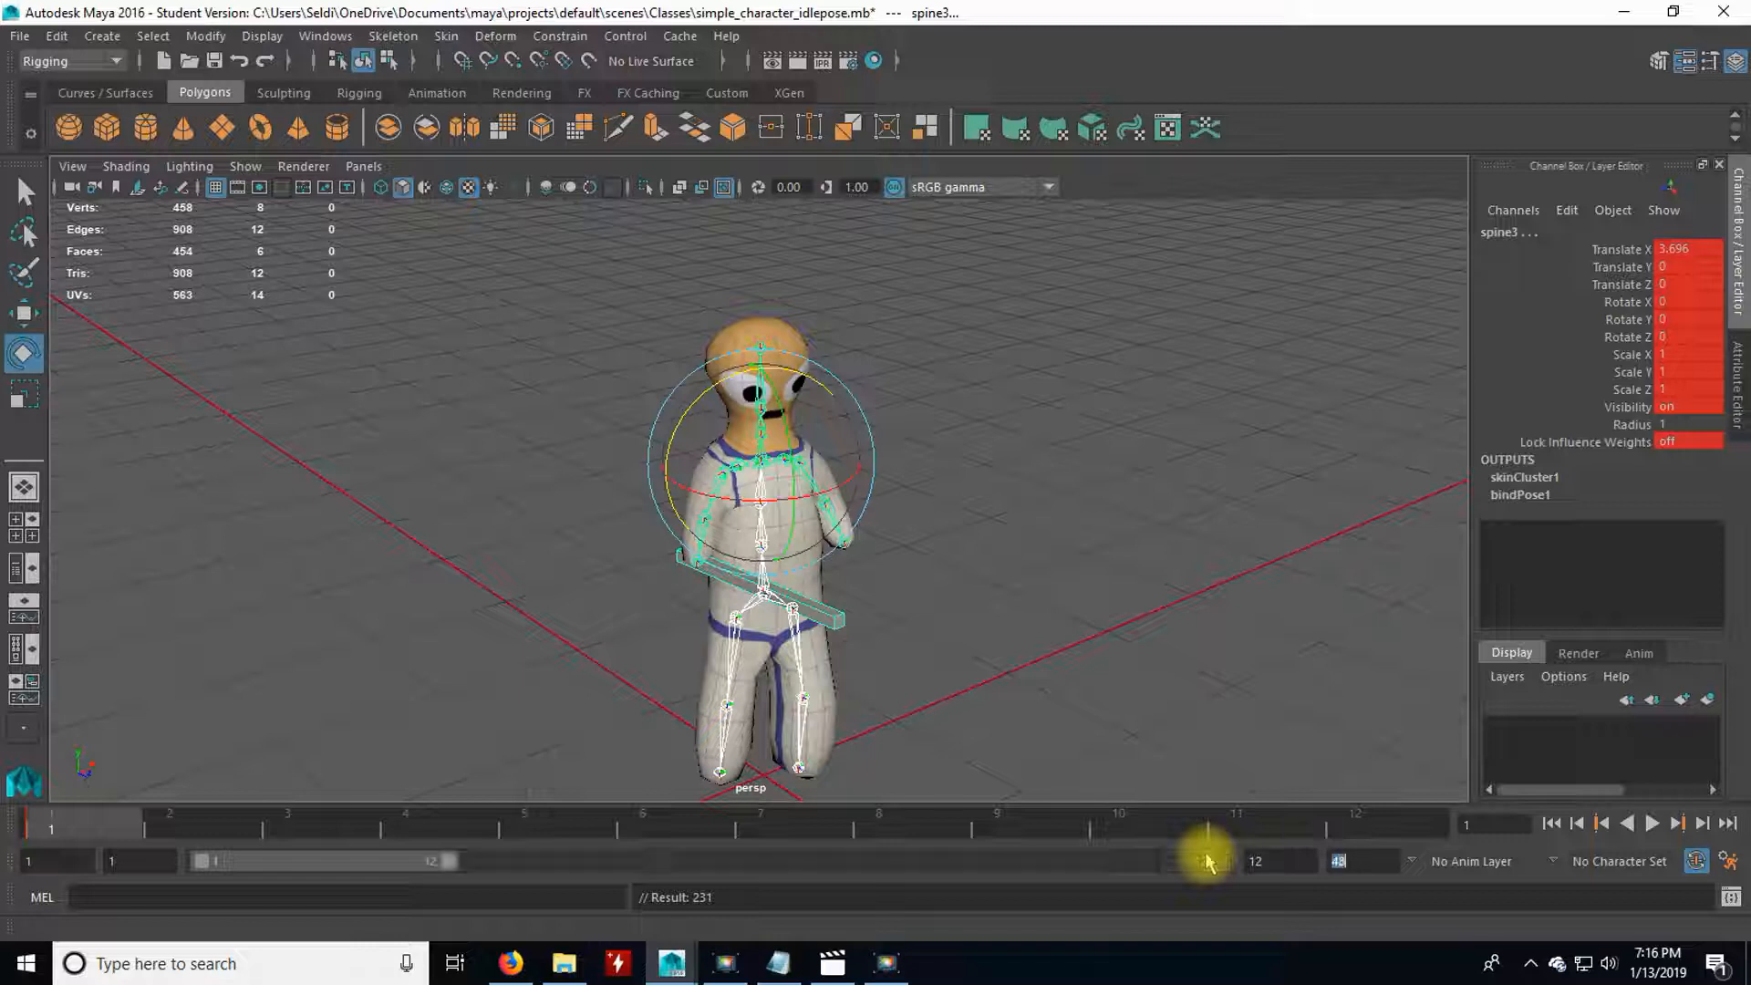
pyautogui.moveTo(450, 860); pyautogui.dragTo(1340, 856)
# Go to frame 48, reselect all joints, and set a keyframe on them there.
pyautogui.click(1427, 827)
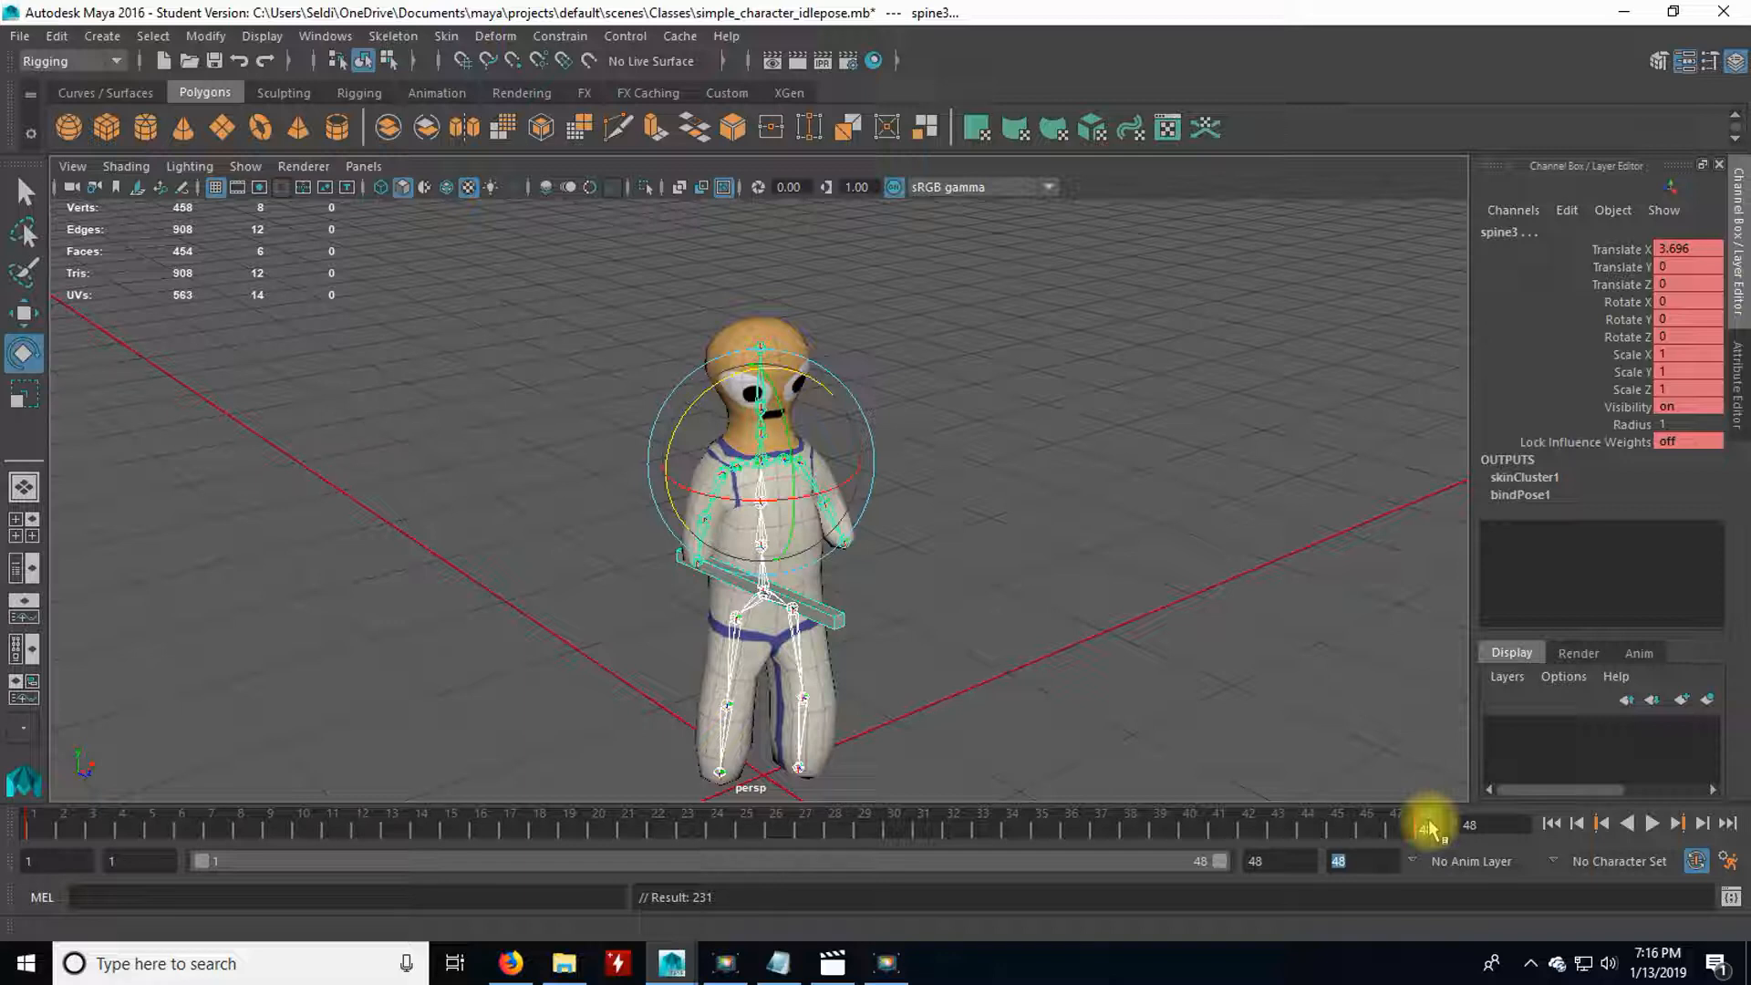
pyautogui.click(1067, 826)
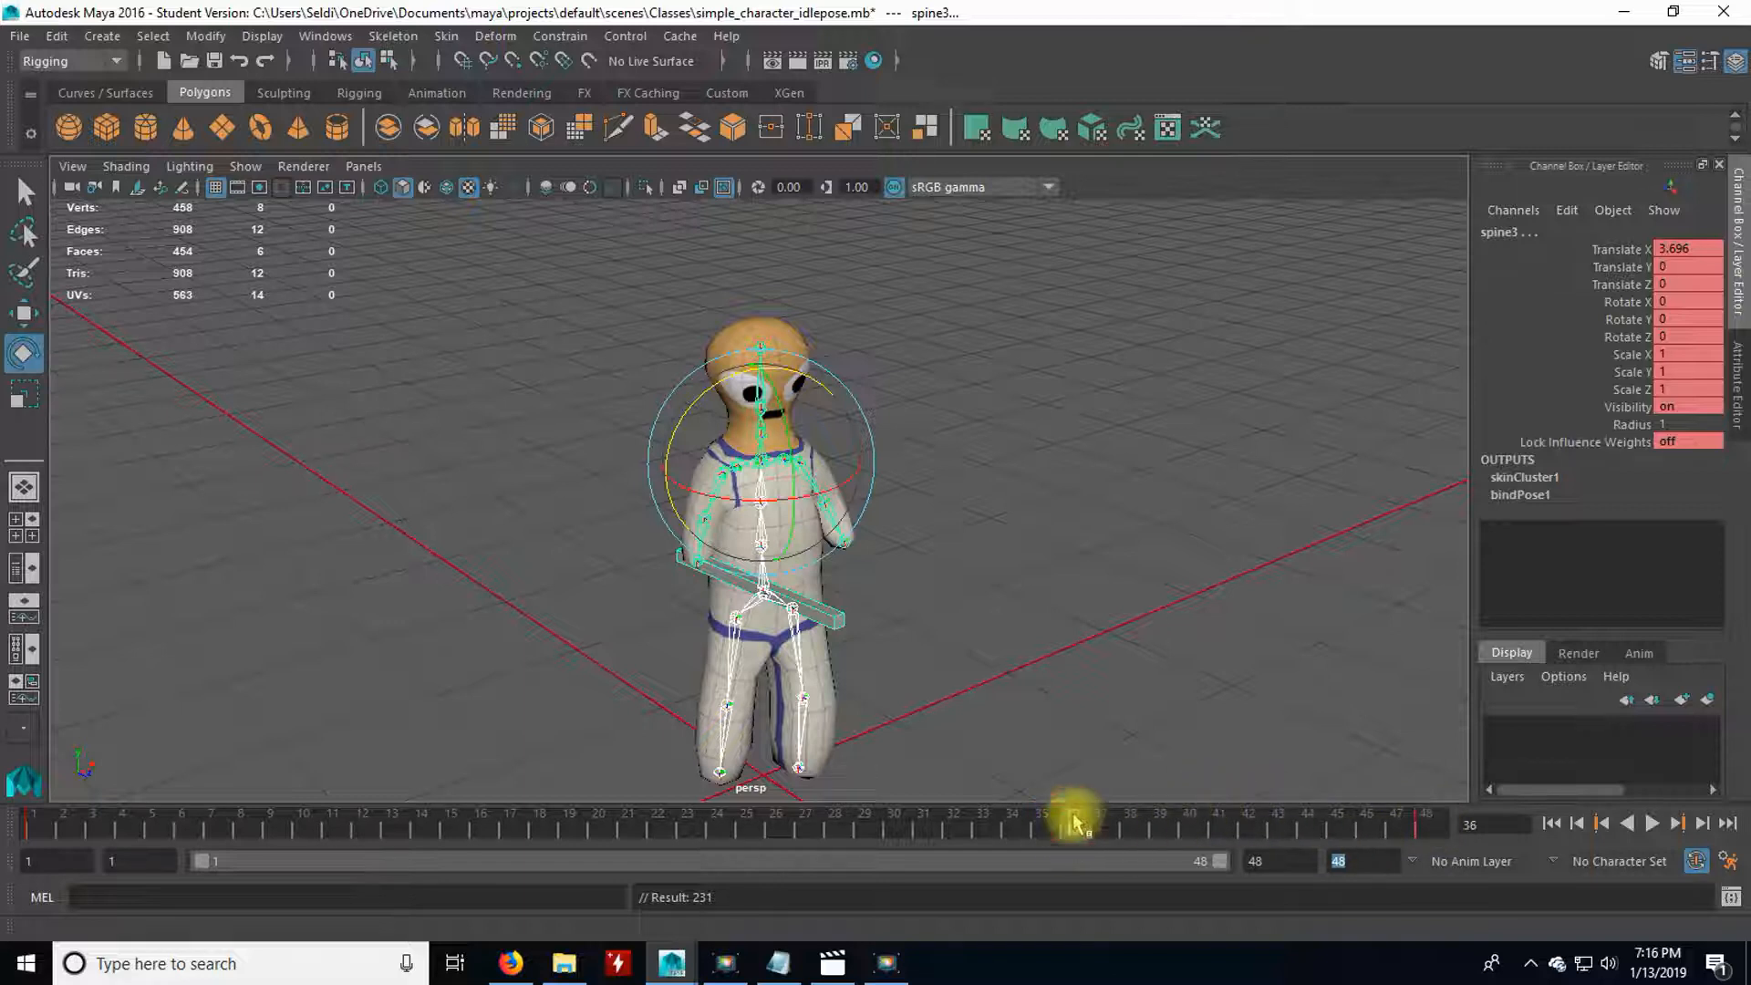
pyautogui.click(1158, 689)
pyautogui.click(59, 36)
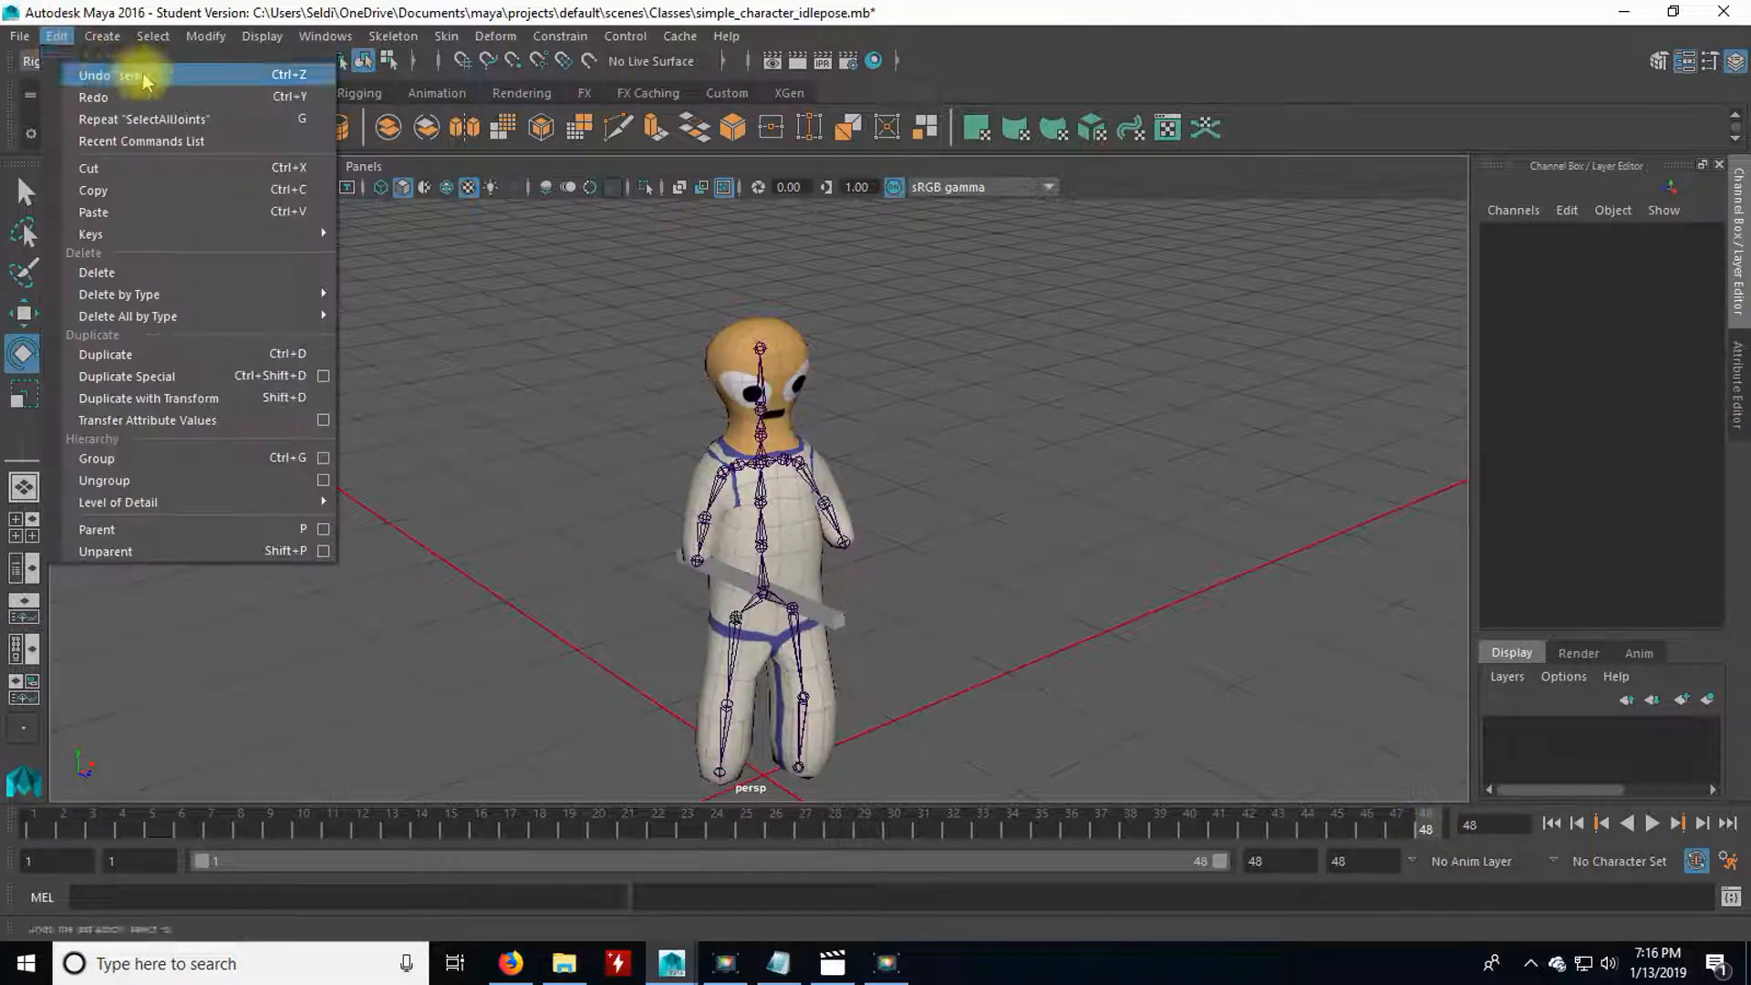
pyautogui.moveTo(195, 41)
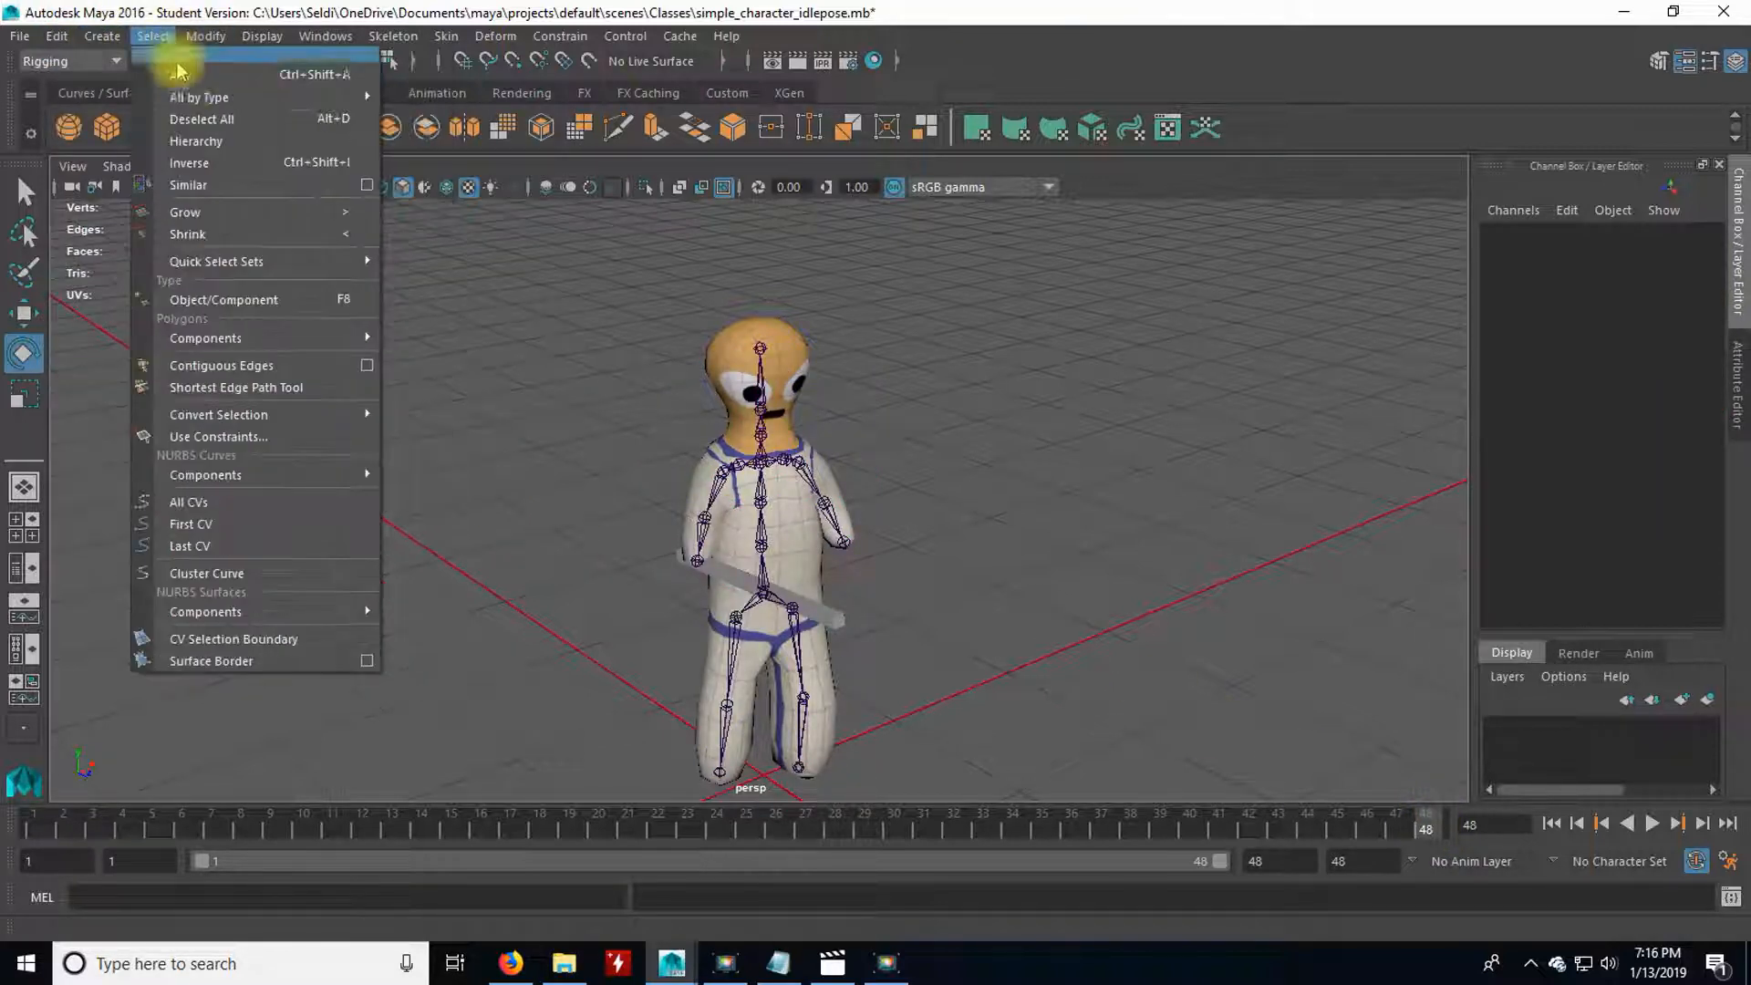
pyautogui.click(784, 424)
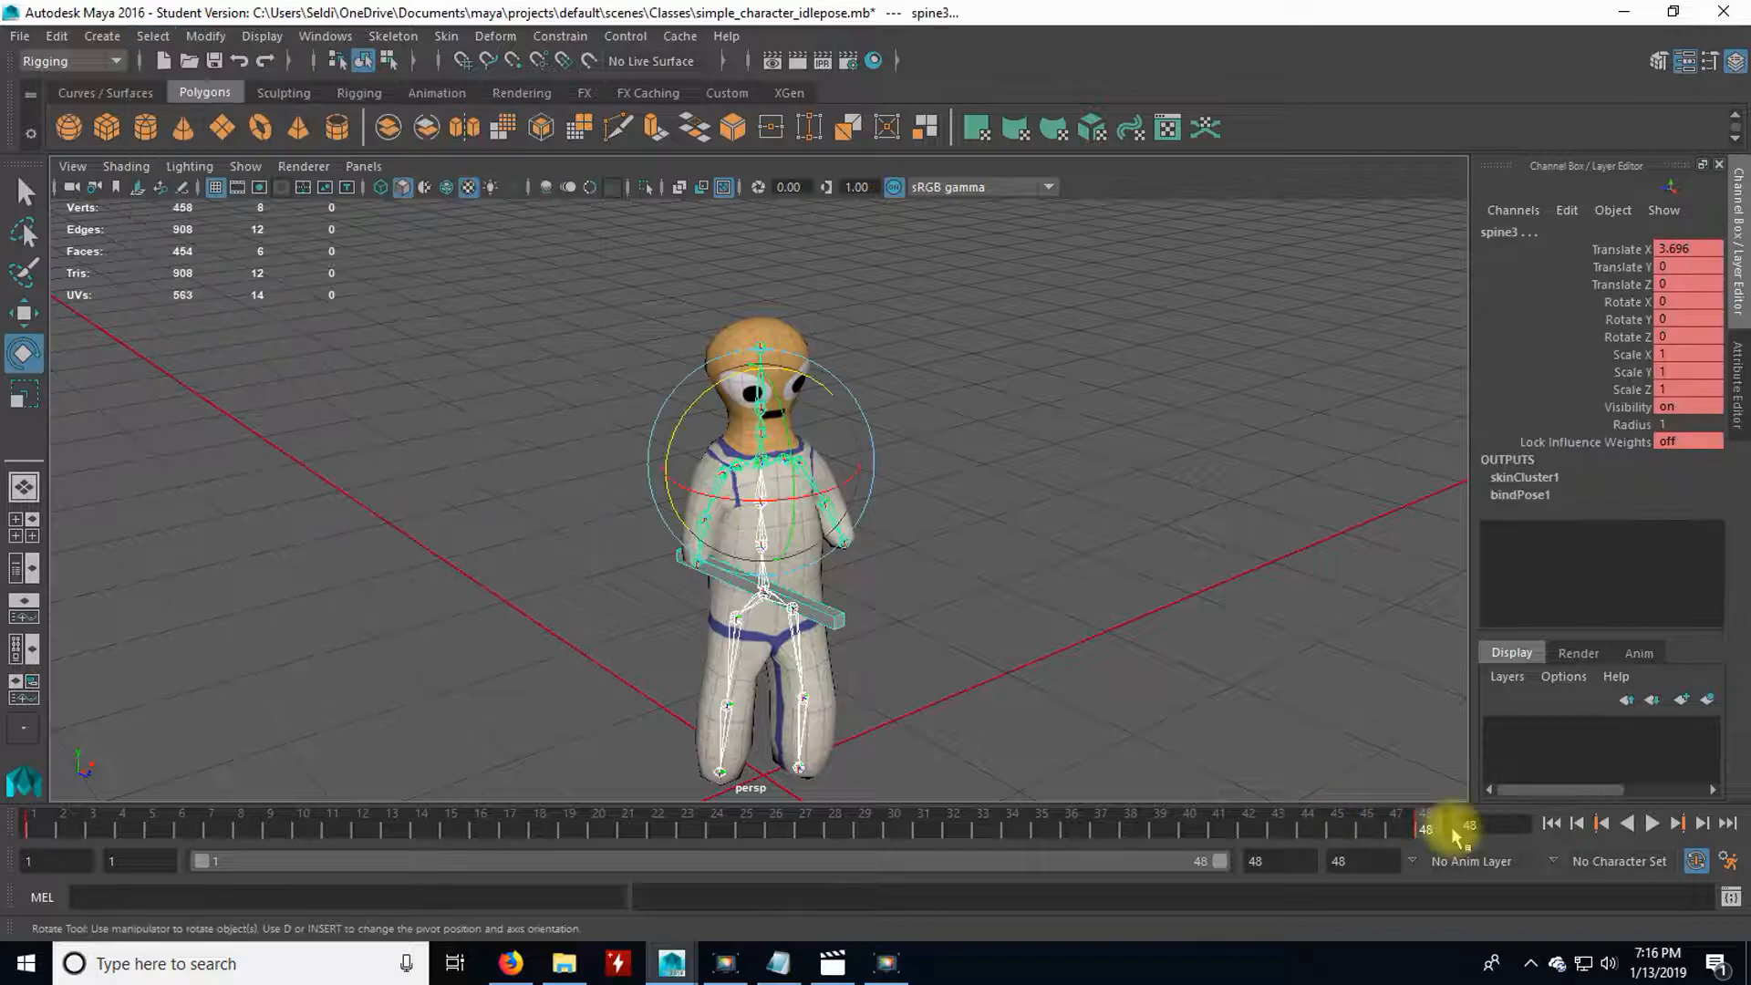
pyautogui.press('s')
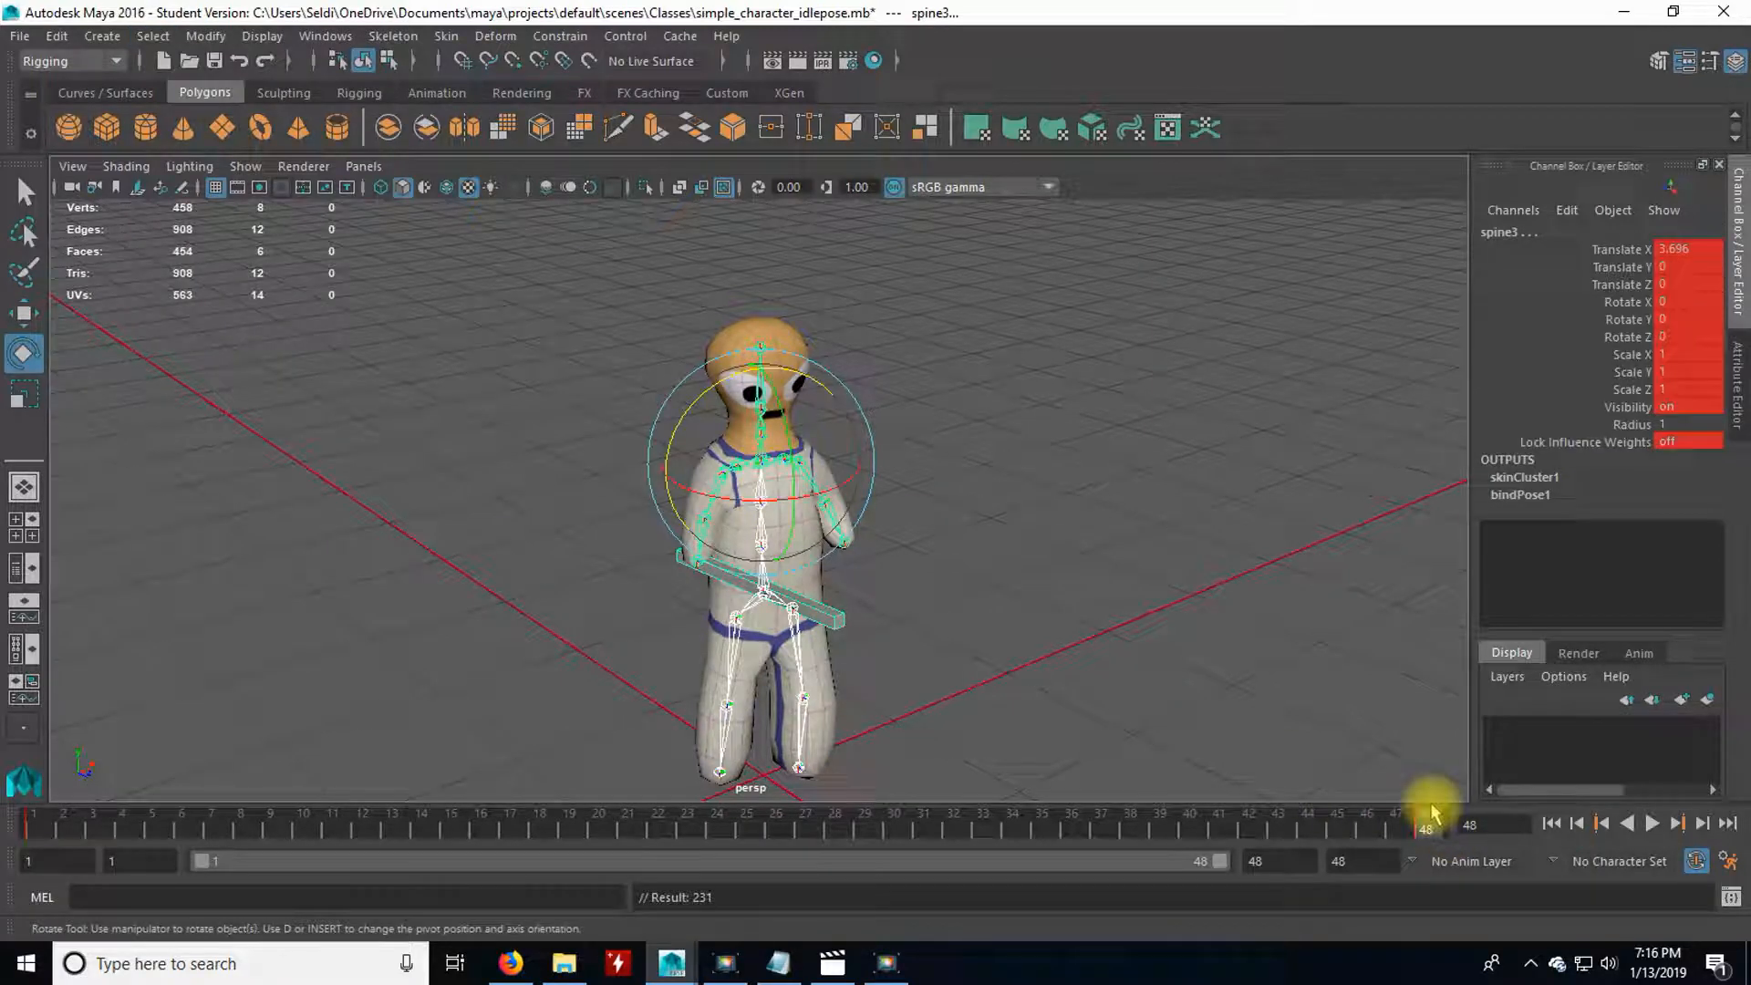
# Move the joints' keyframe from frame 48 to frame 12 and set the animation's end frame to 12.
pyautogui.moveTo(1417, 833)
pyautogui.mouseDown()
pyautogui.moveTo(1399, 830)
pyautogui.moveTo(1428, 834)
pyautogui.mouseUp()
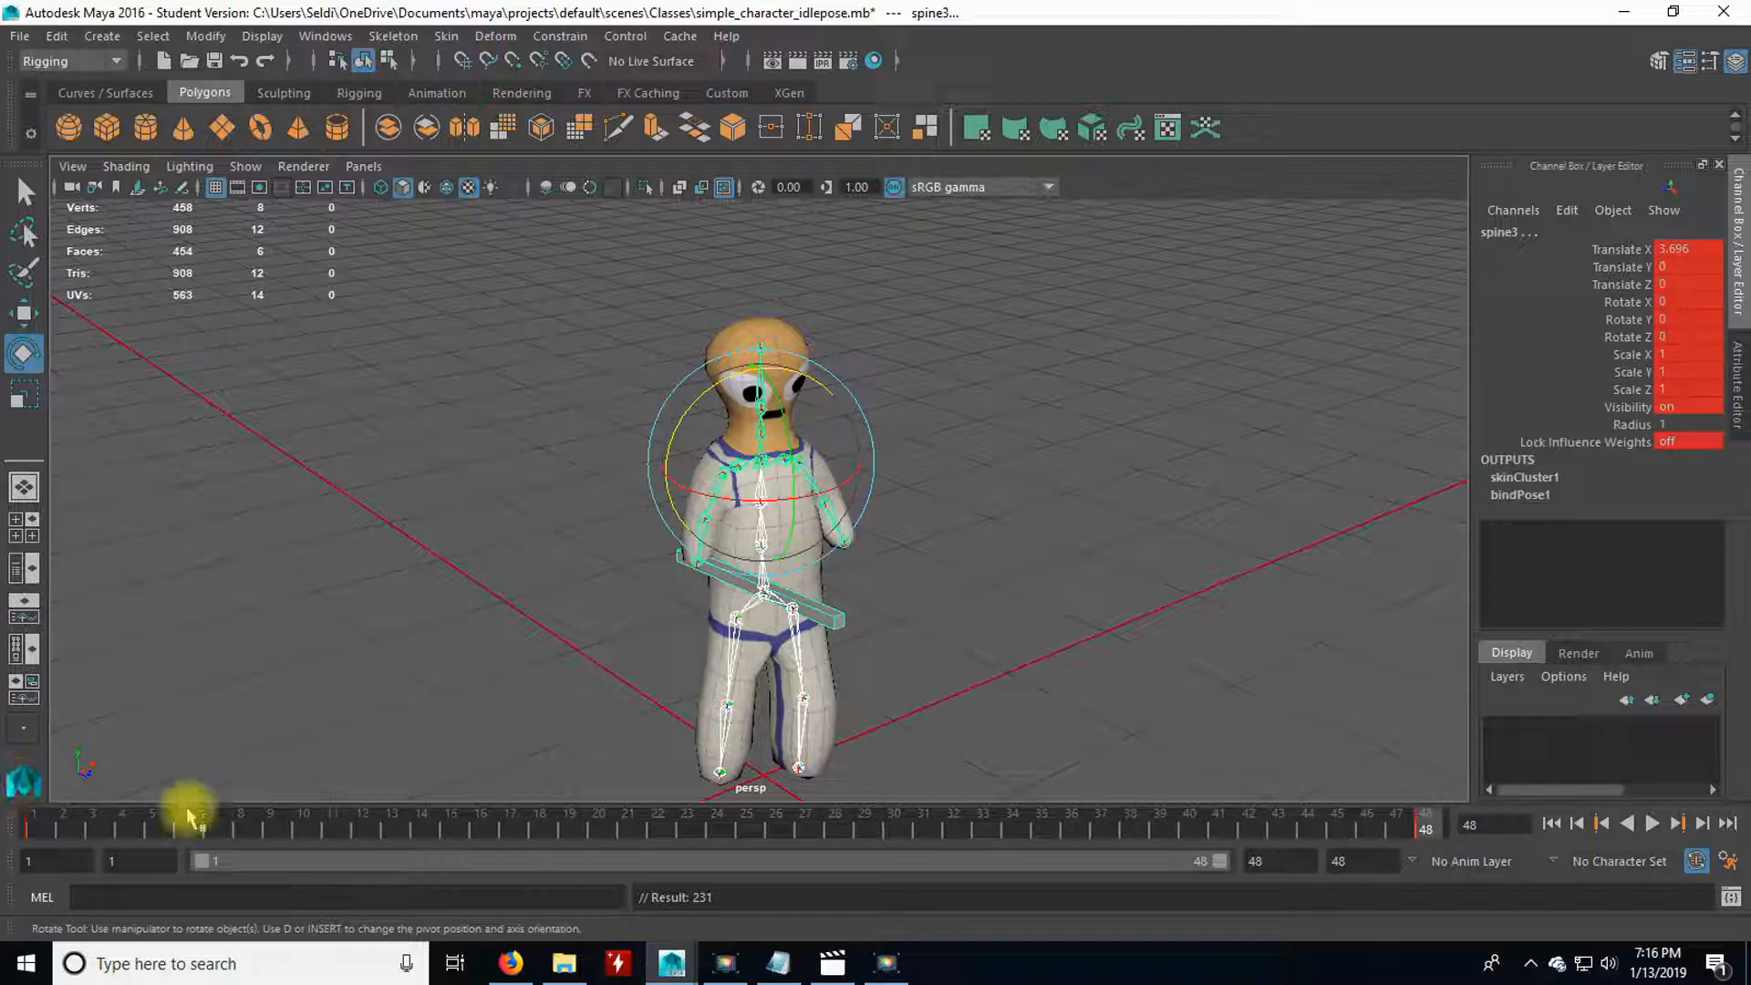
pyautogui.keyDown('shift'); pyautogui.click(1430, 826); pyautogui.keyUp('shift')
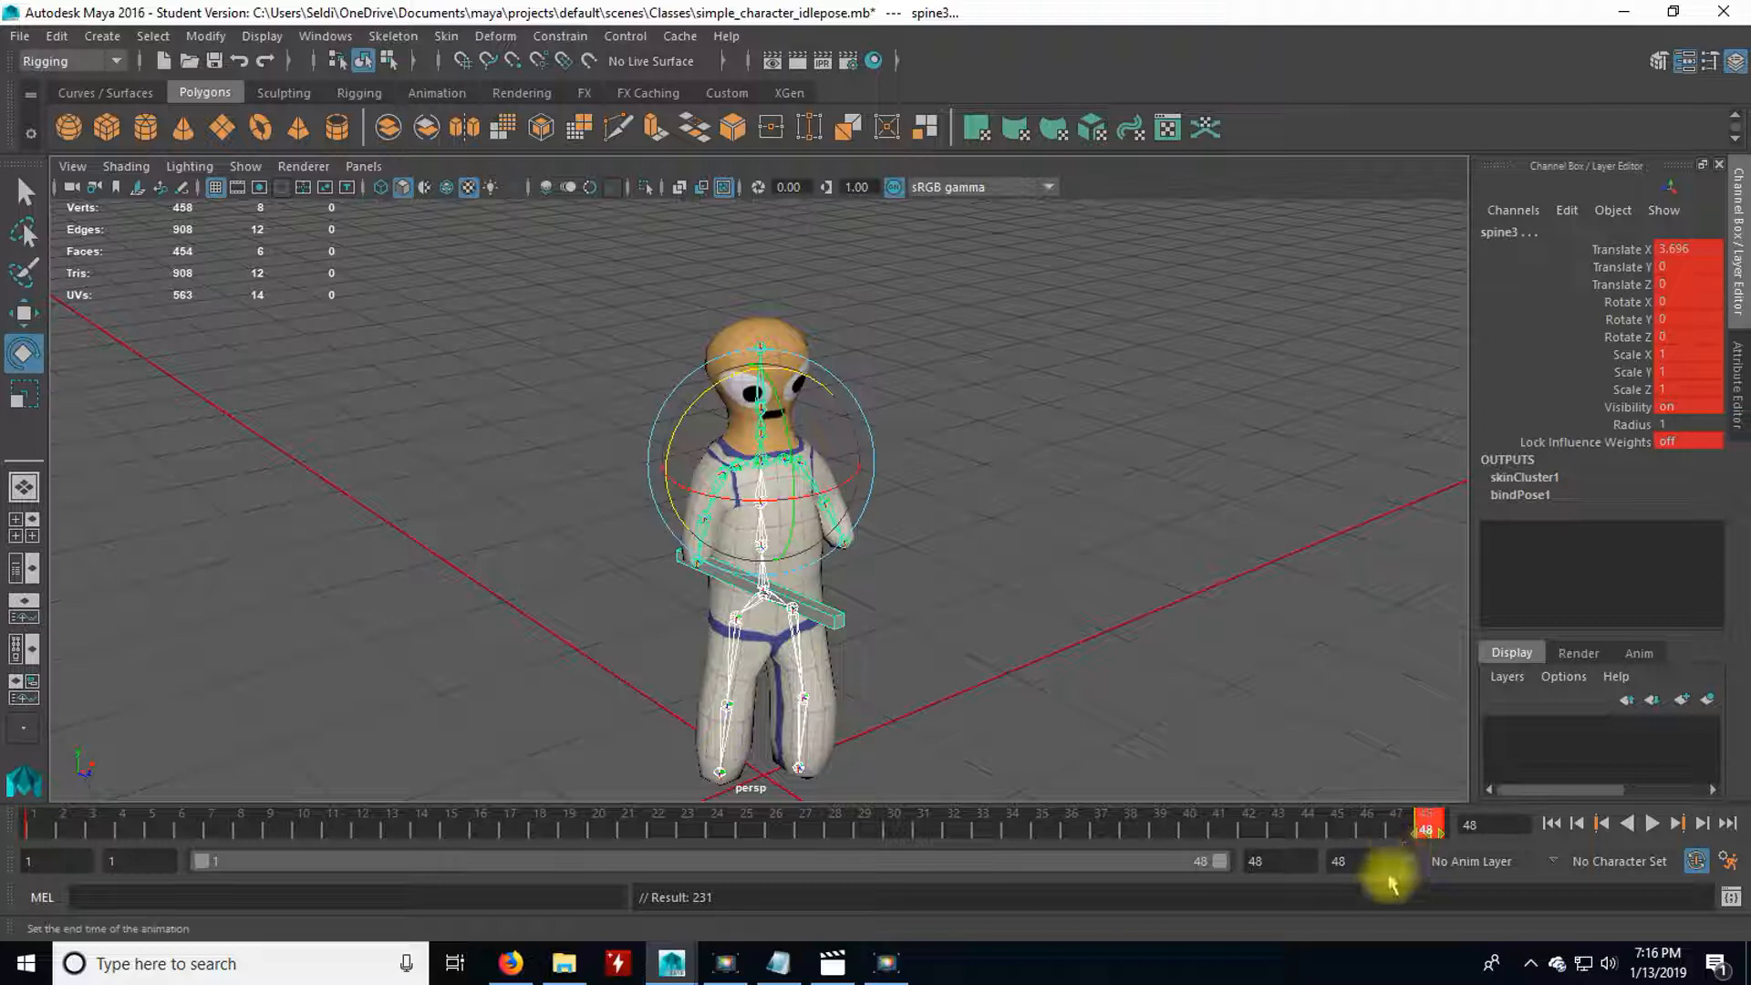
pyautogui.moveTo(1431, 824); pyautogui.dragTo(364, 841)
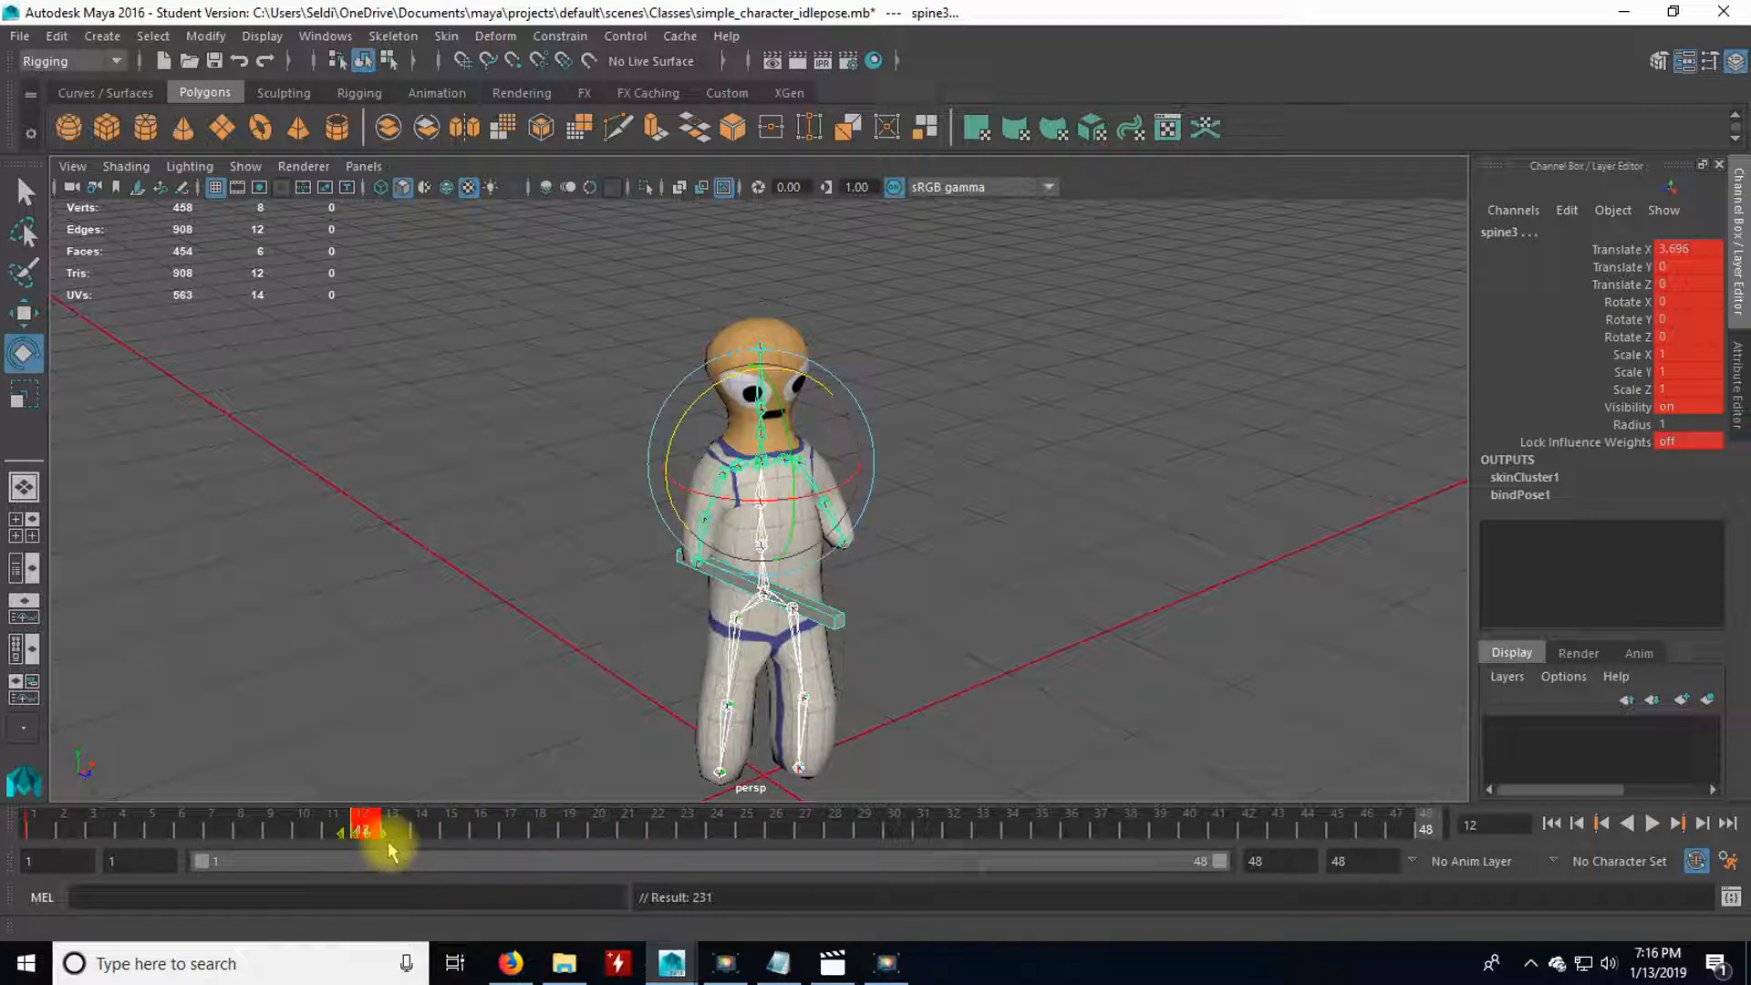
pyautogui.click(1365, 861)
pyautogui.write('12')
pyautogui.press('Return')
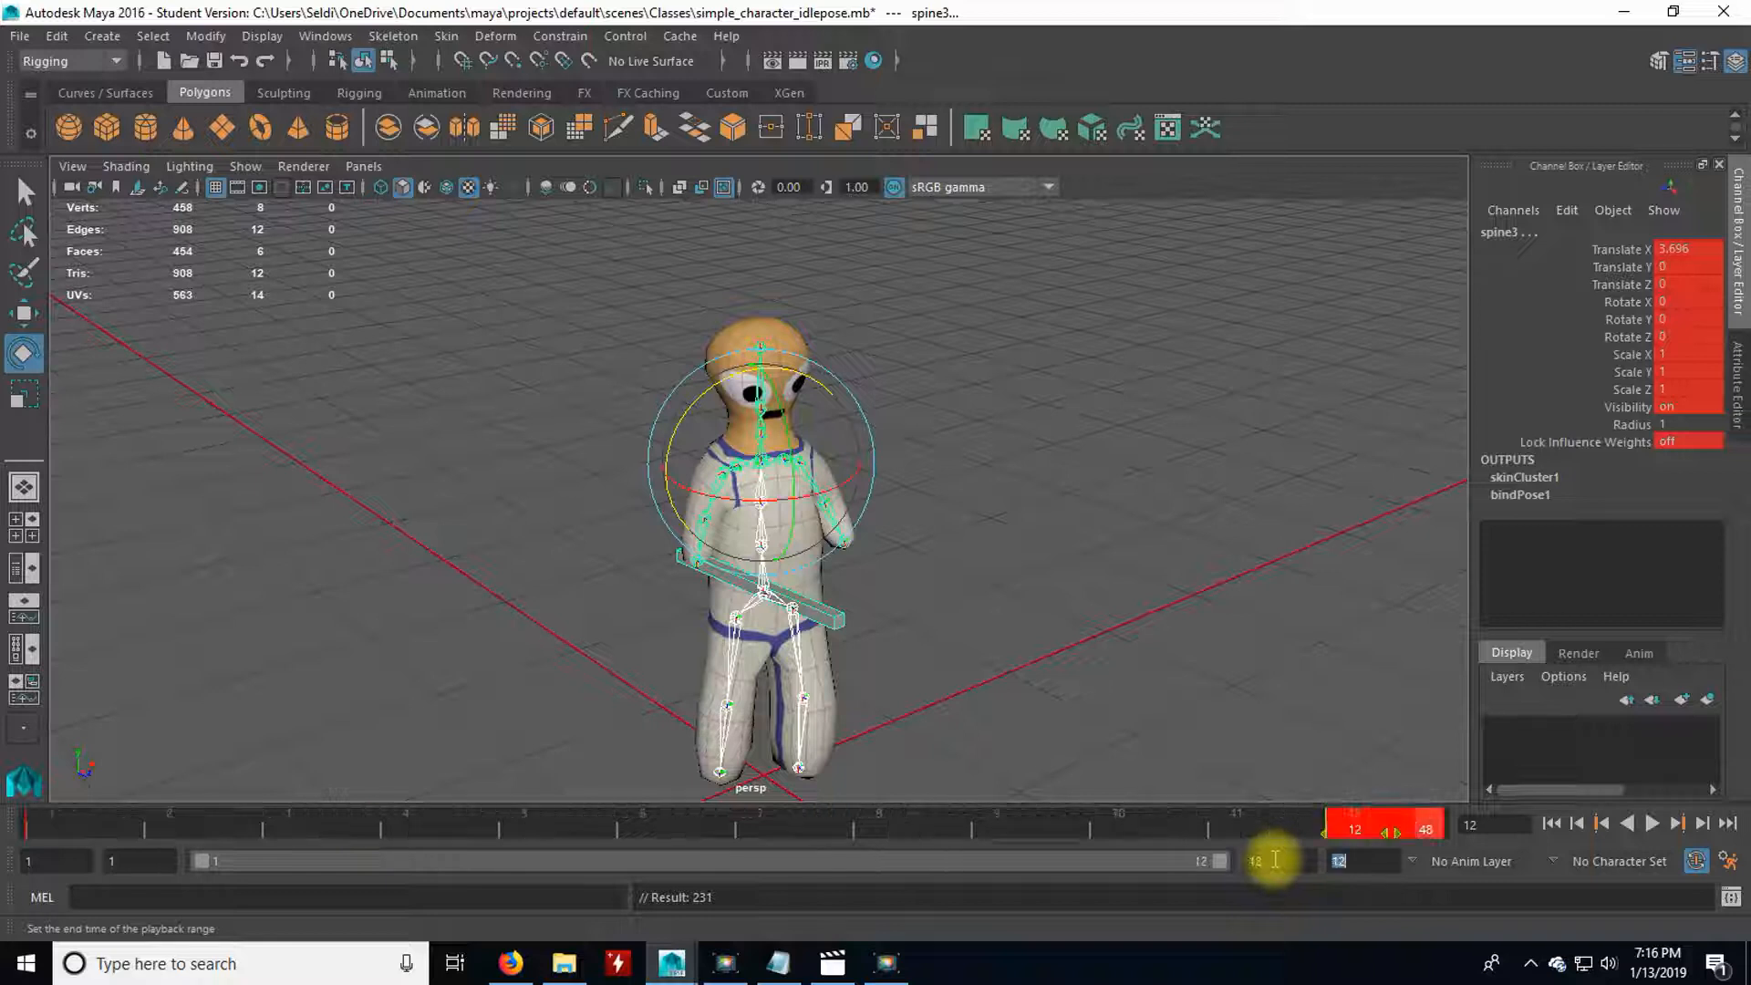
# Scrub between the keyframes at frames 1 and 12 to check the pose, and deselect the joints.
pyautogui.click(1175, 817)
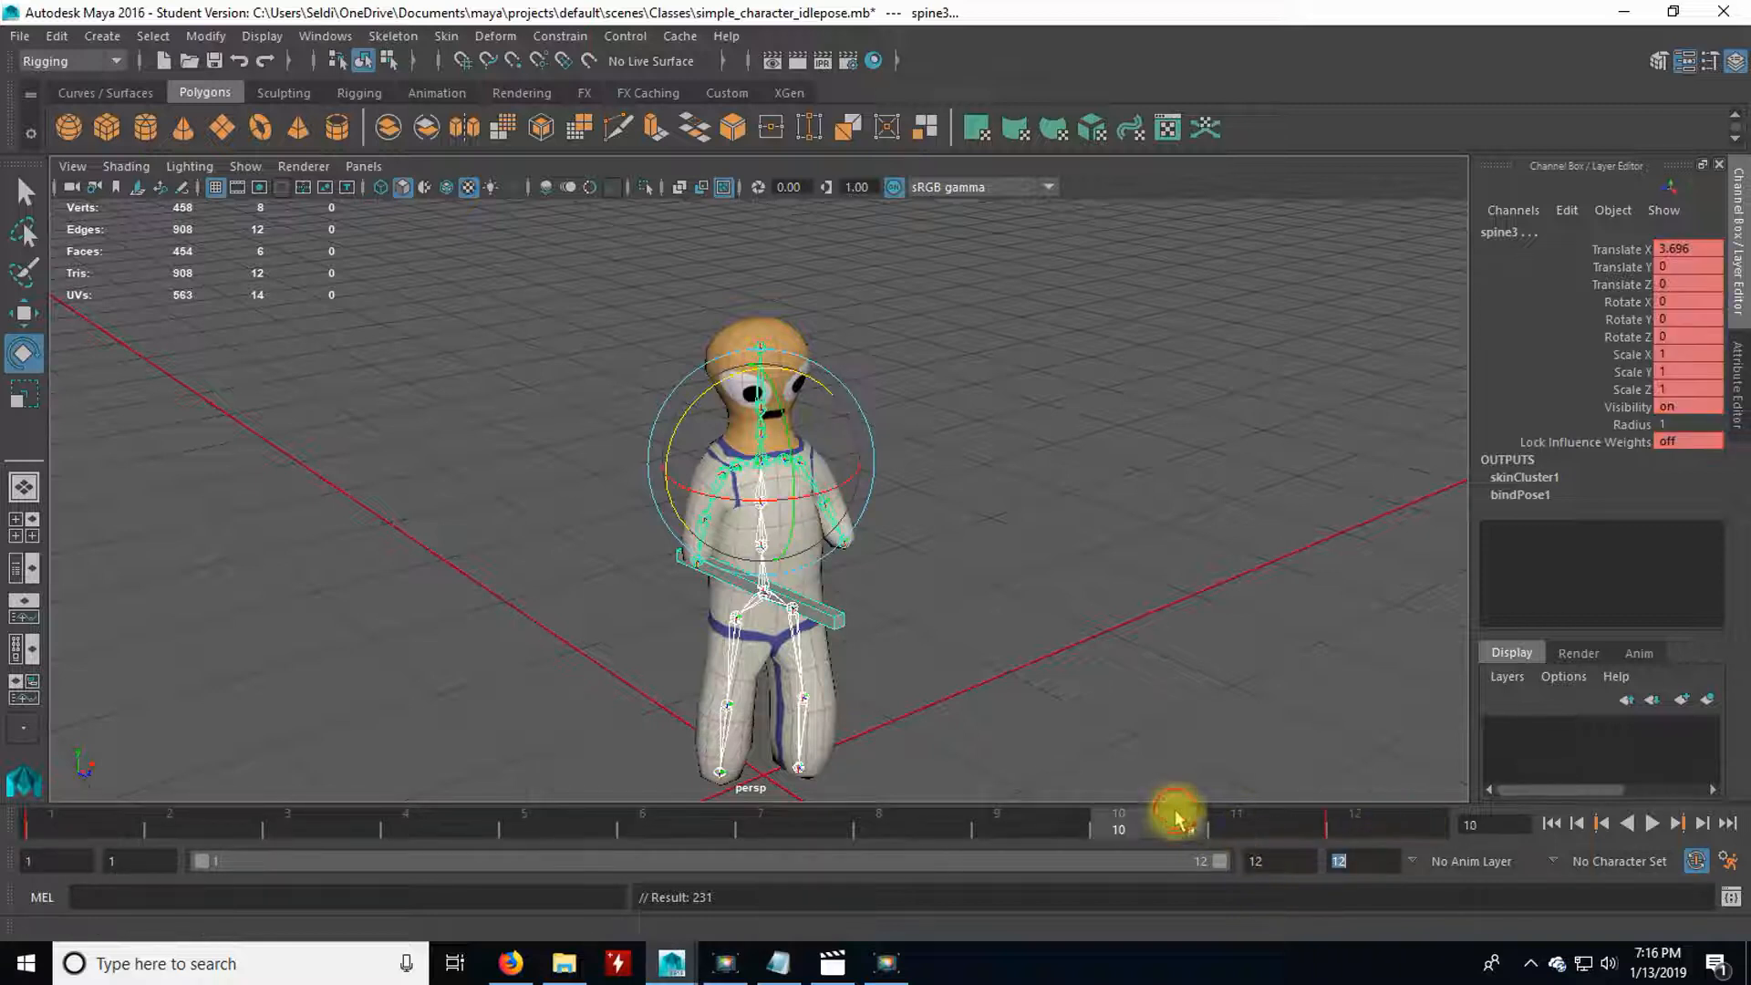
pyautogui.click(1410, 823)
pyautogui.click(100, 826)
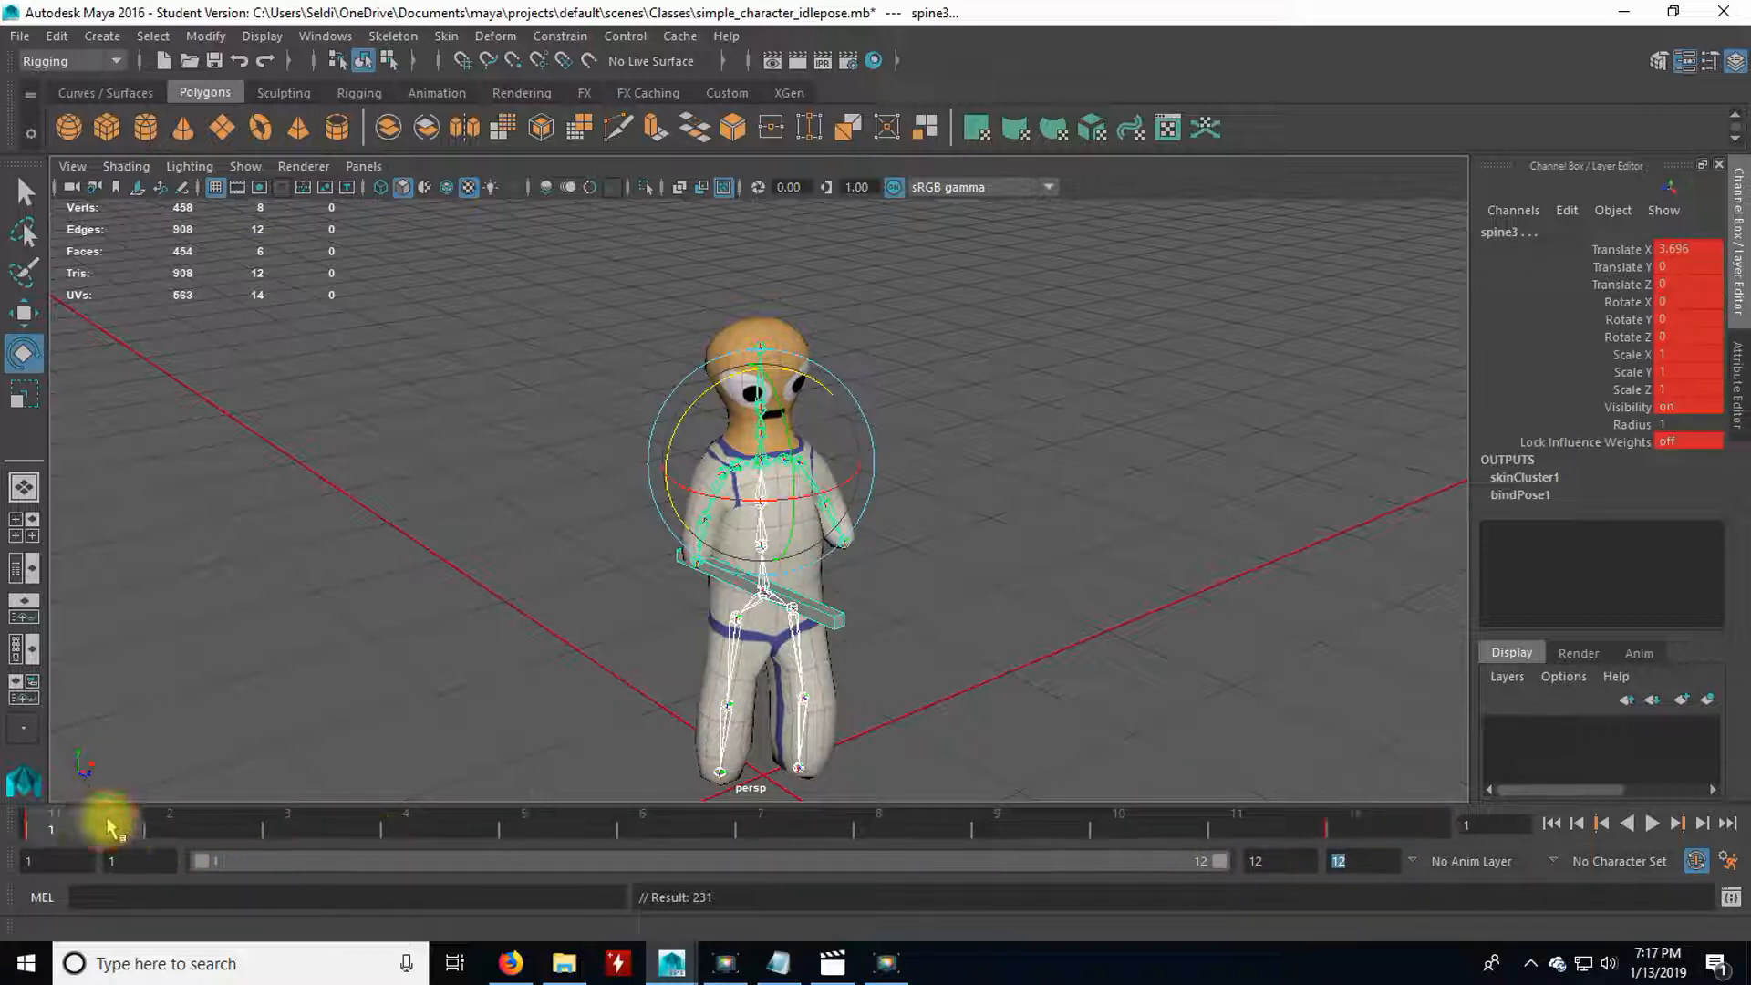
pyautogui.click(194, 825)
pyautogui.moveTo(193, 825)
pyautogui.mouseDown()
pyautogui.moveTo(969, 832)
pyautogui.moveTo(760, 825)
pyautogui.mouseUp()
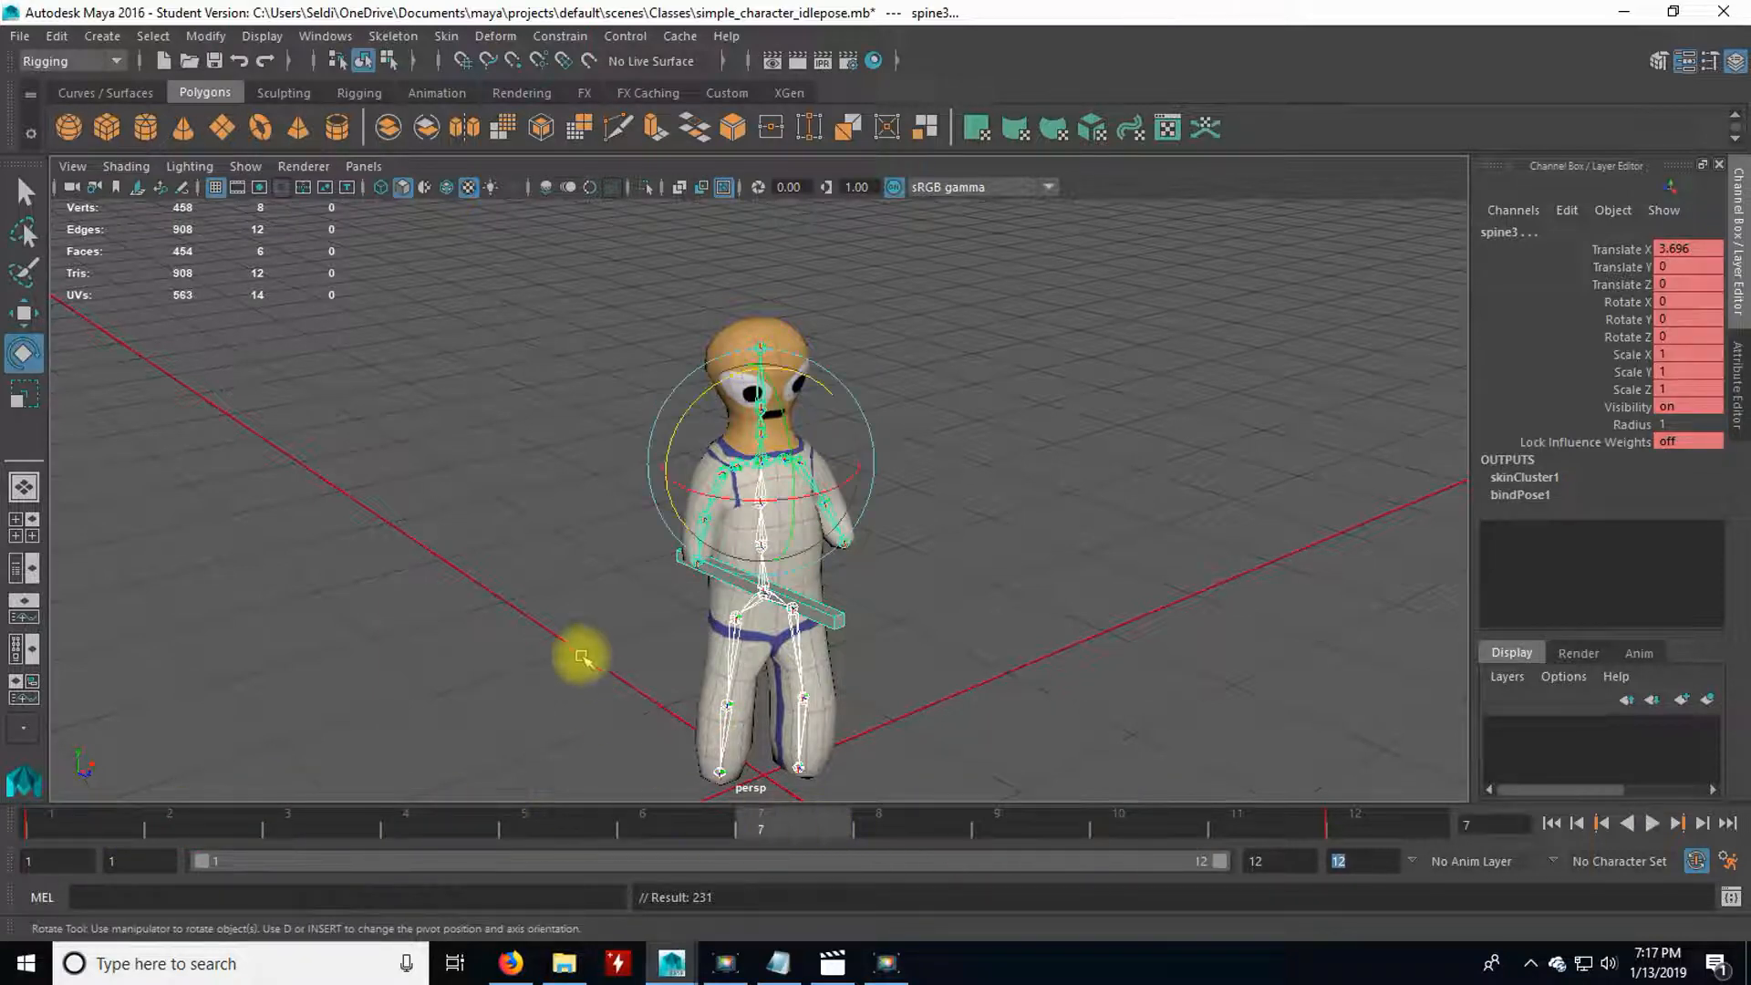
pyautogui.click(556, 675)
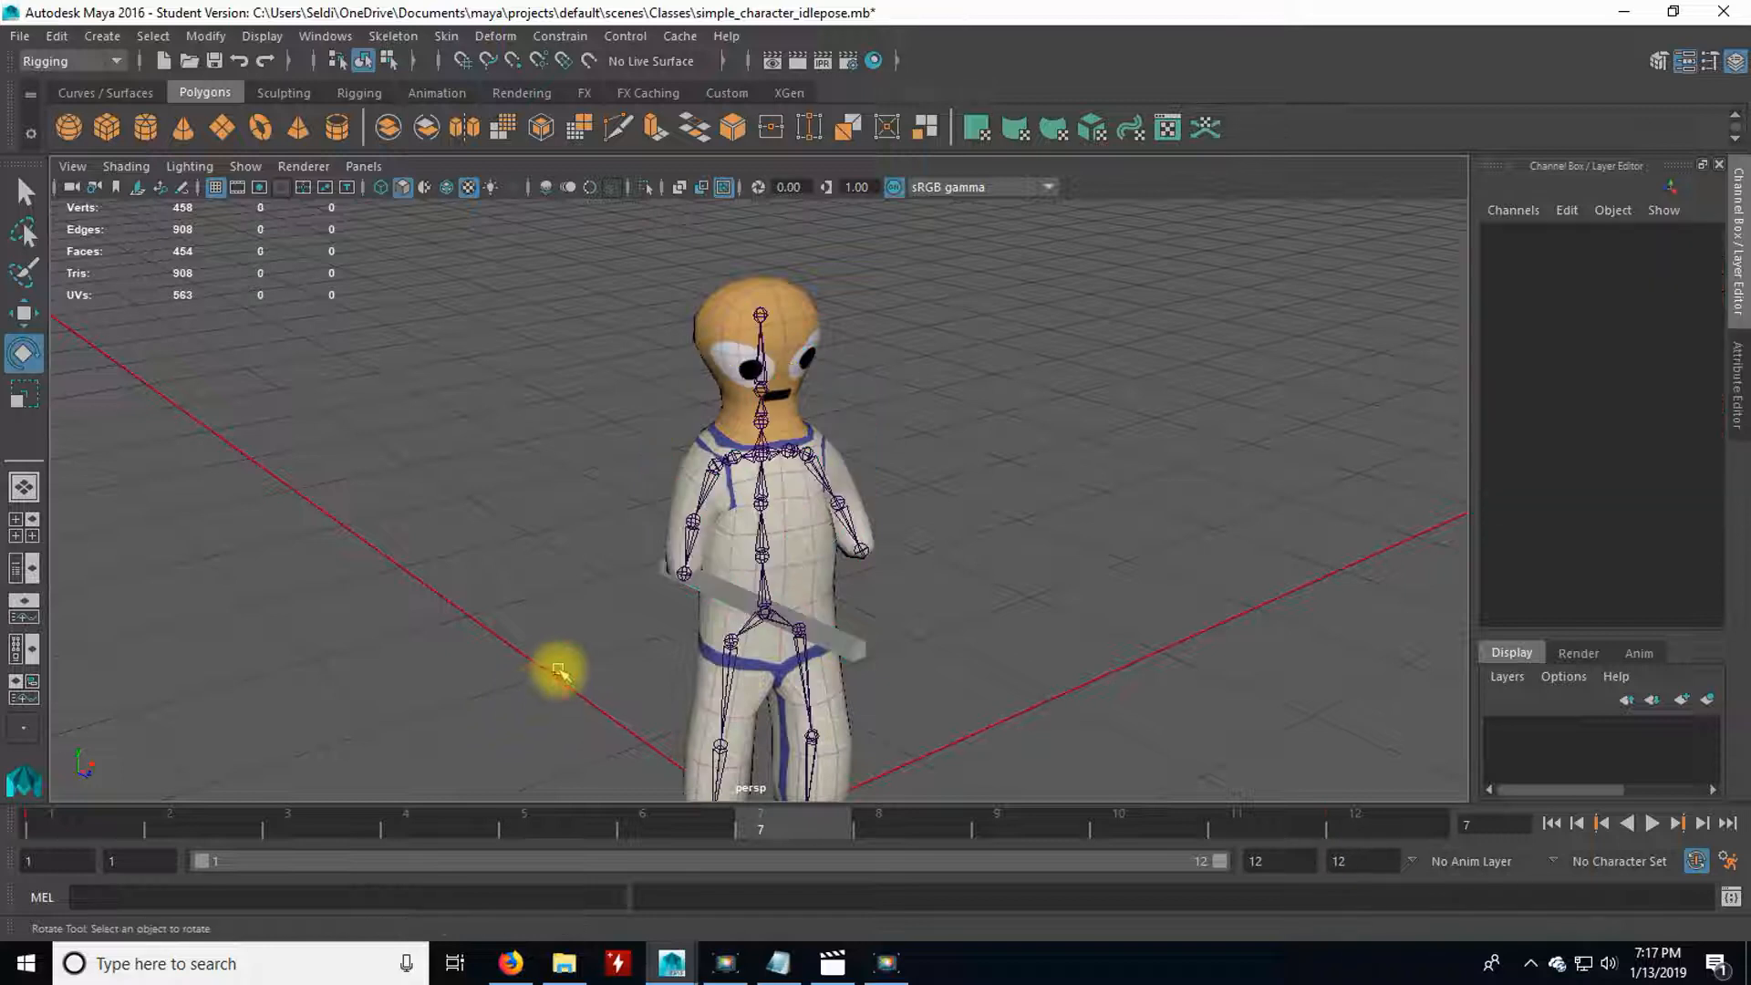
# Go to frame 3 and rotate the pelvis joint to start the new pose.
pyautogui.scroll(3, 563, 675)
pyautogui.scroll(-3, 565, 675)
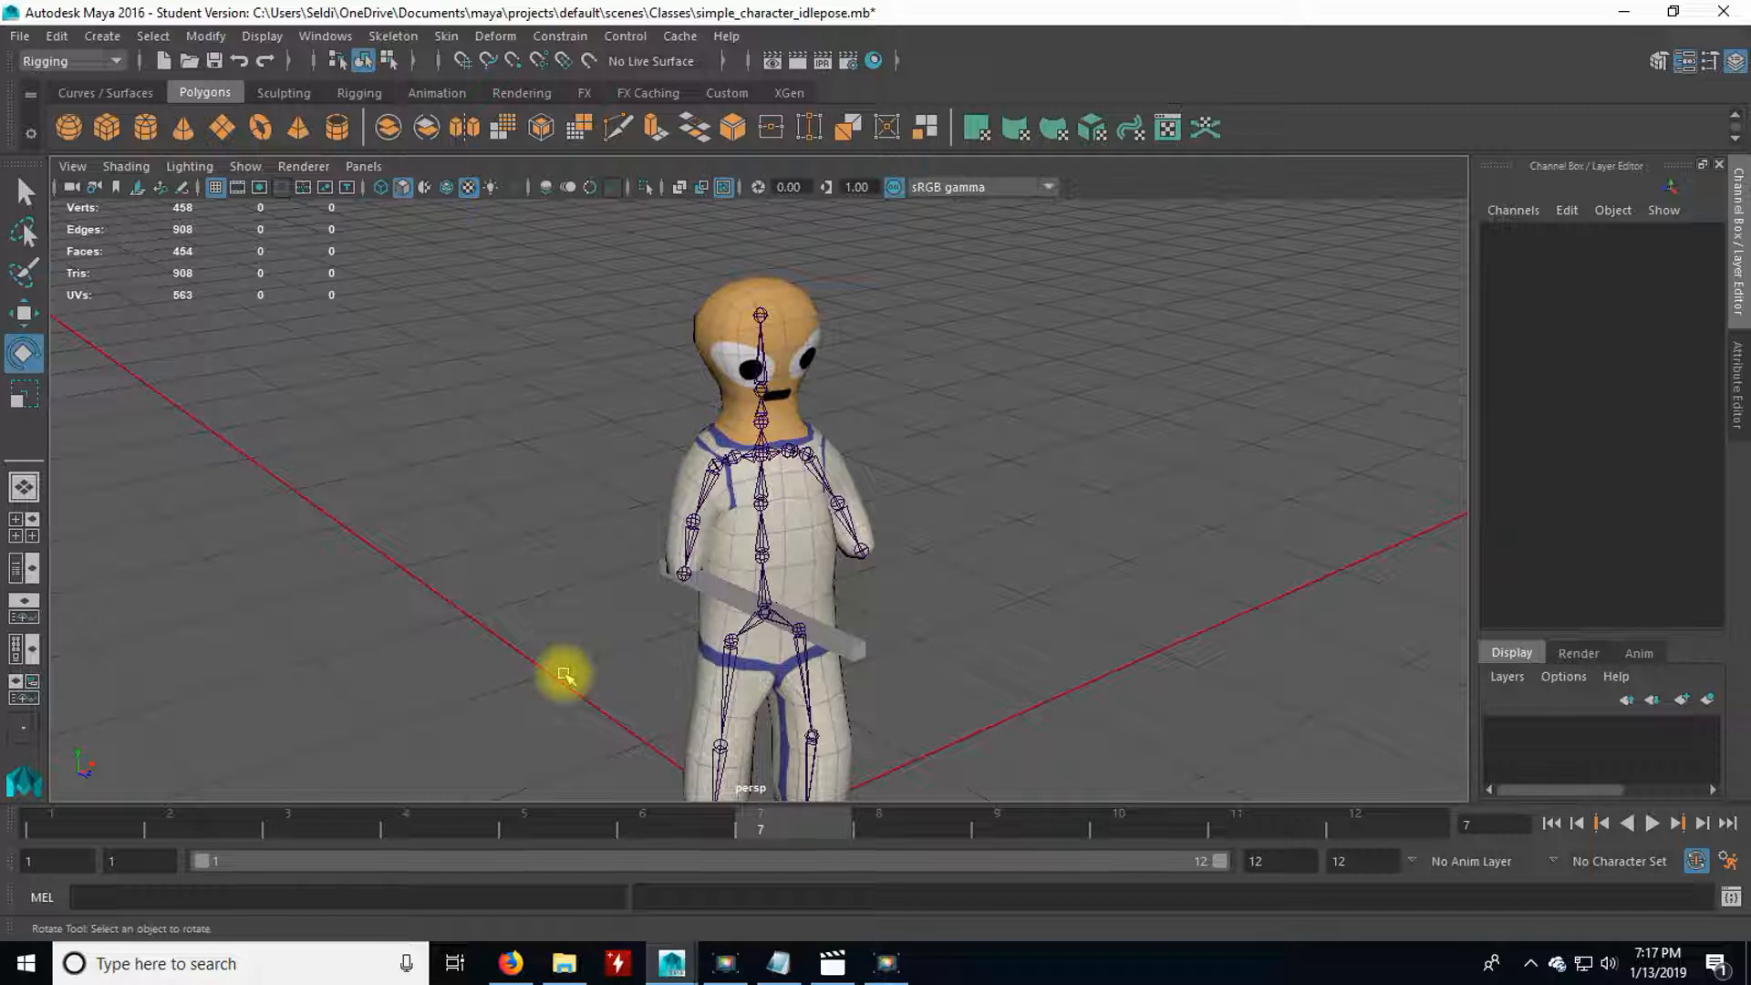
pyautogui.keyDown('alt'); pyautogui.moveTo(687, 720); pyautogui.dragTo(672, 684); pyautogui.keyUp('alt')
pyautogui.click(115, 825)
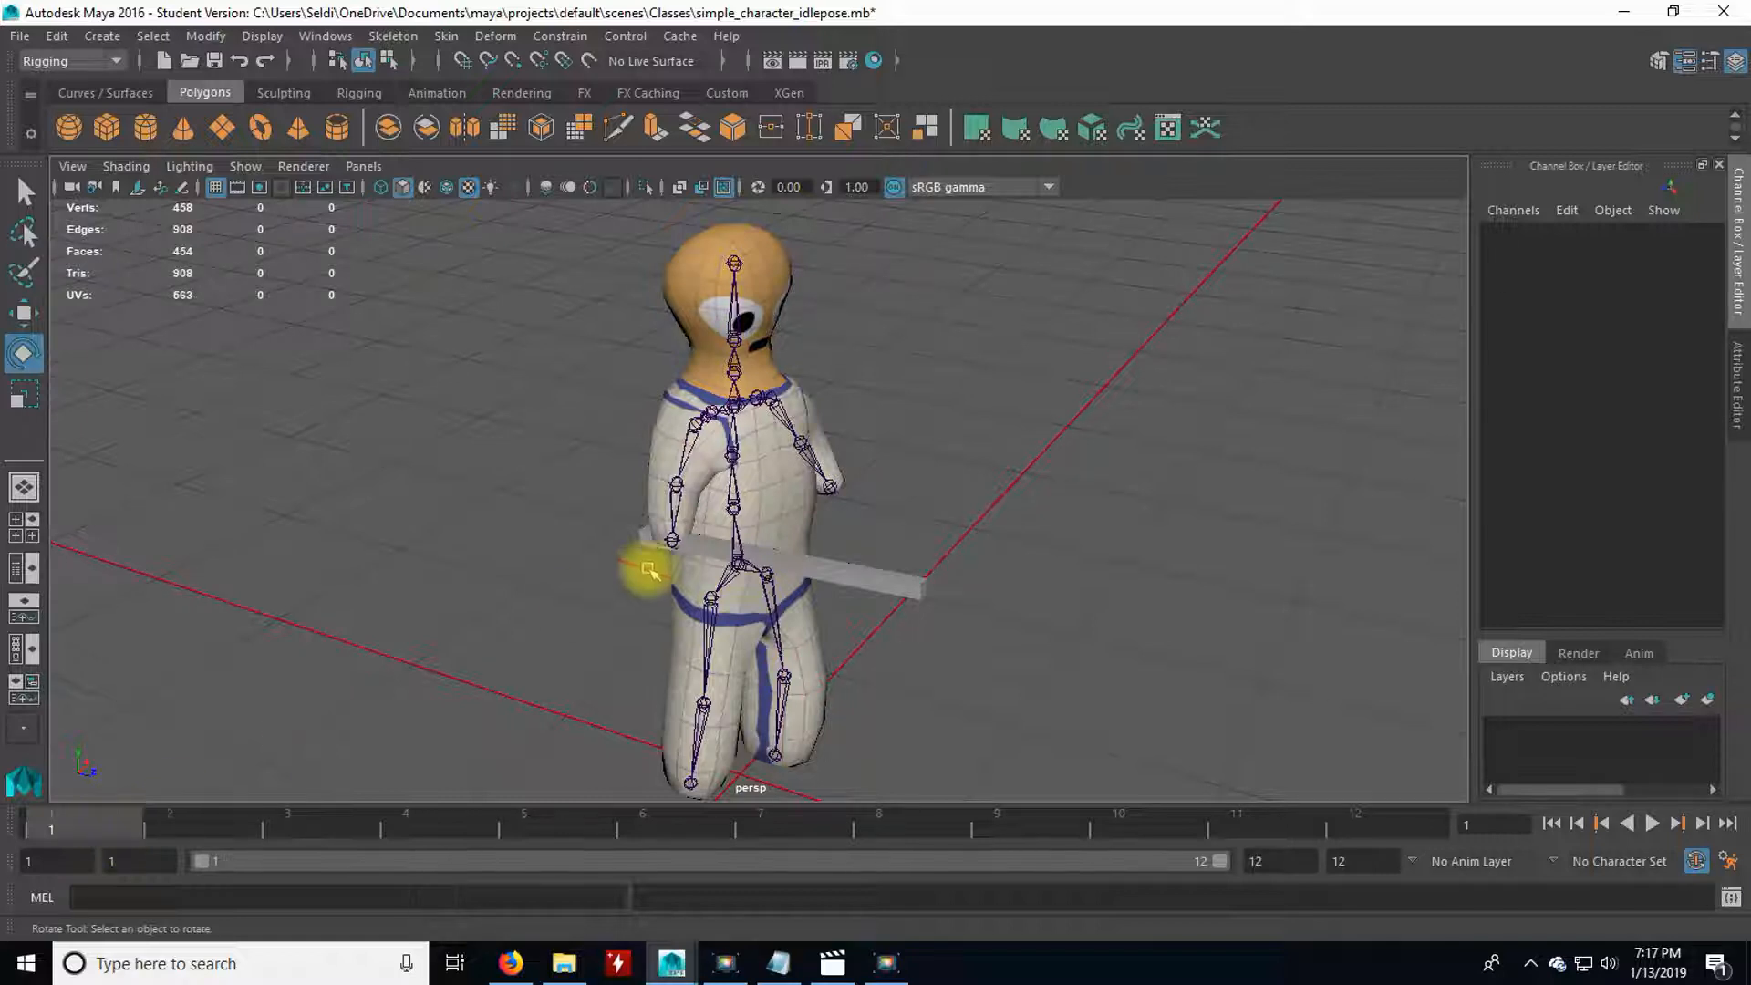
pyautogui.click(297, 816)
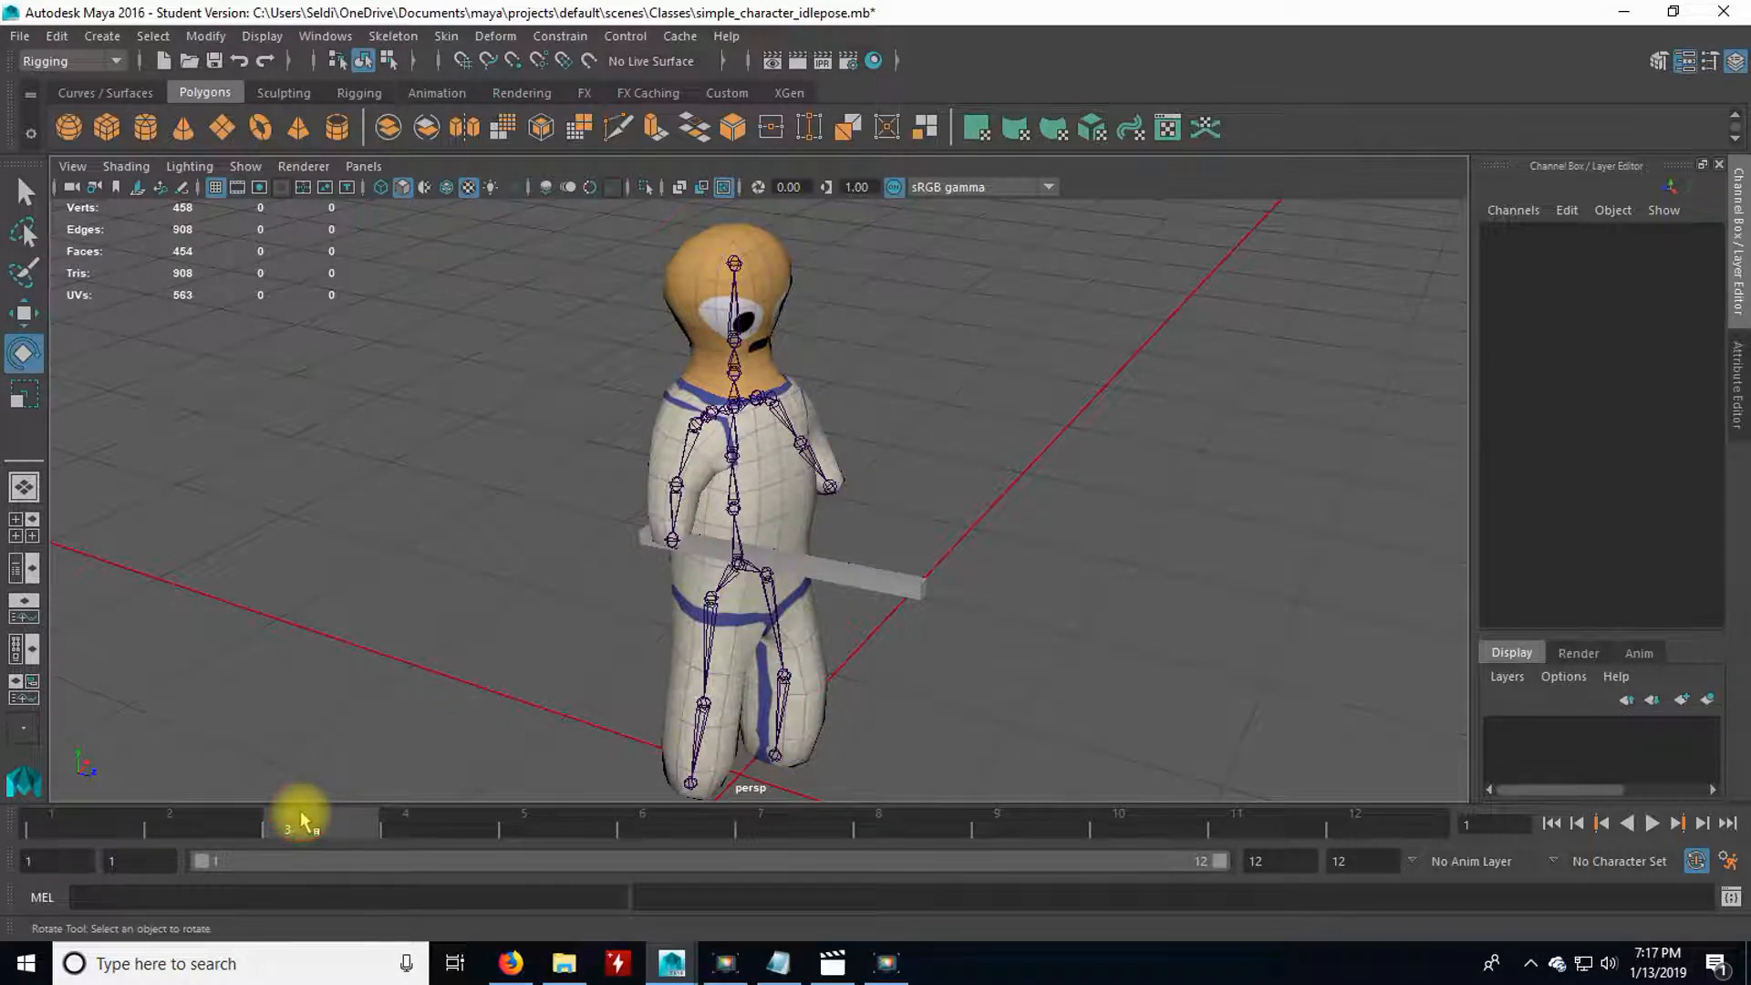
pyautogui.moveTo(507, 723)
pyautogui.keyDown('alt'); pyautogui.mouseDown()
pyautogui.moveTo(544, 703)
pyautogui.moveTo(473, 708)
pyautogui.moveTo(507, 714)
pyautogui.mouseUp(); pyautogui.keyUp('alt')
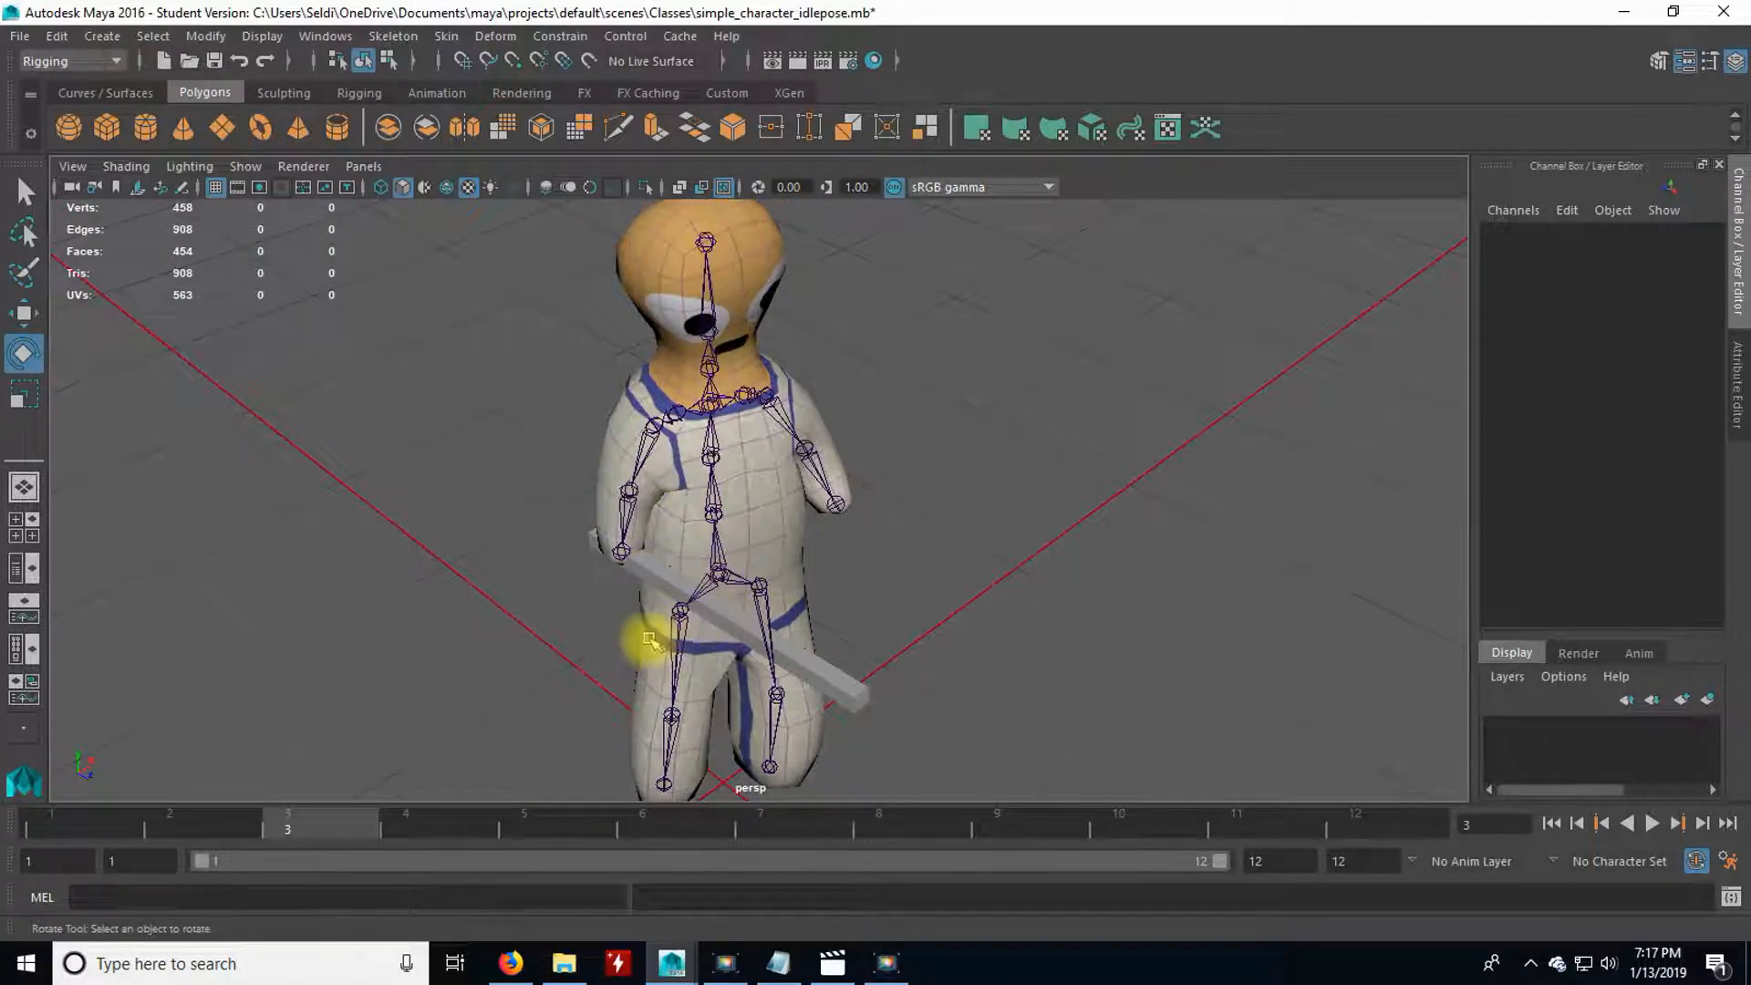
pyautogui.click(718, 575)
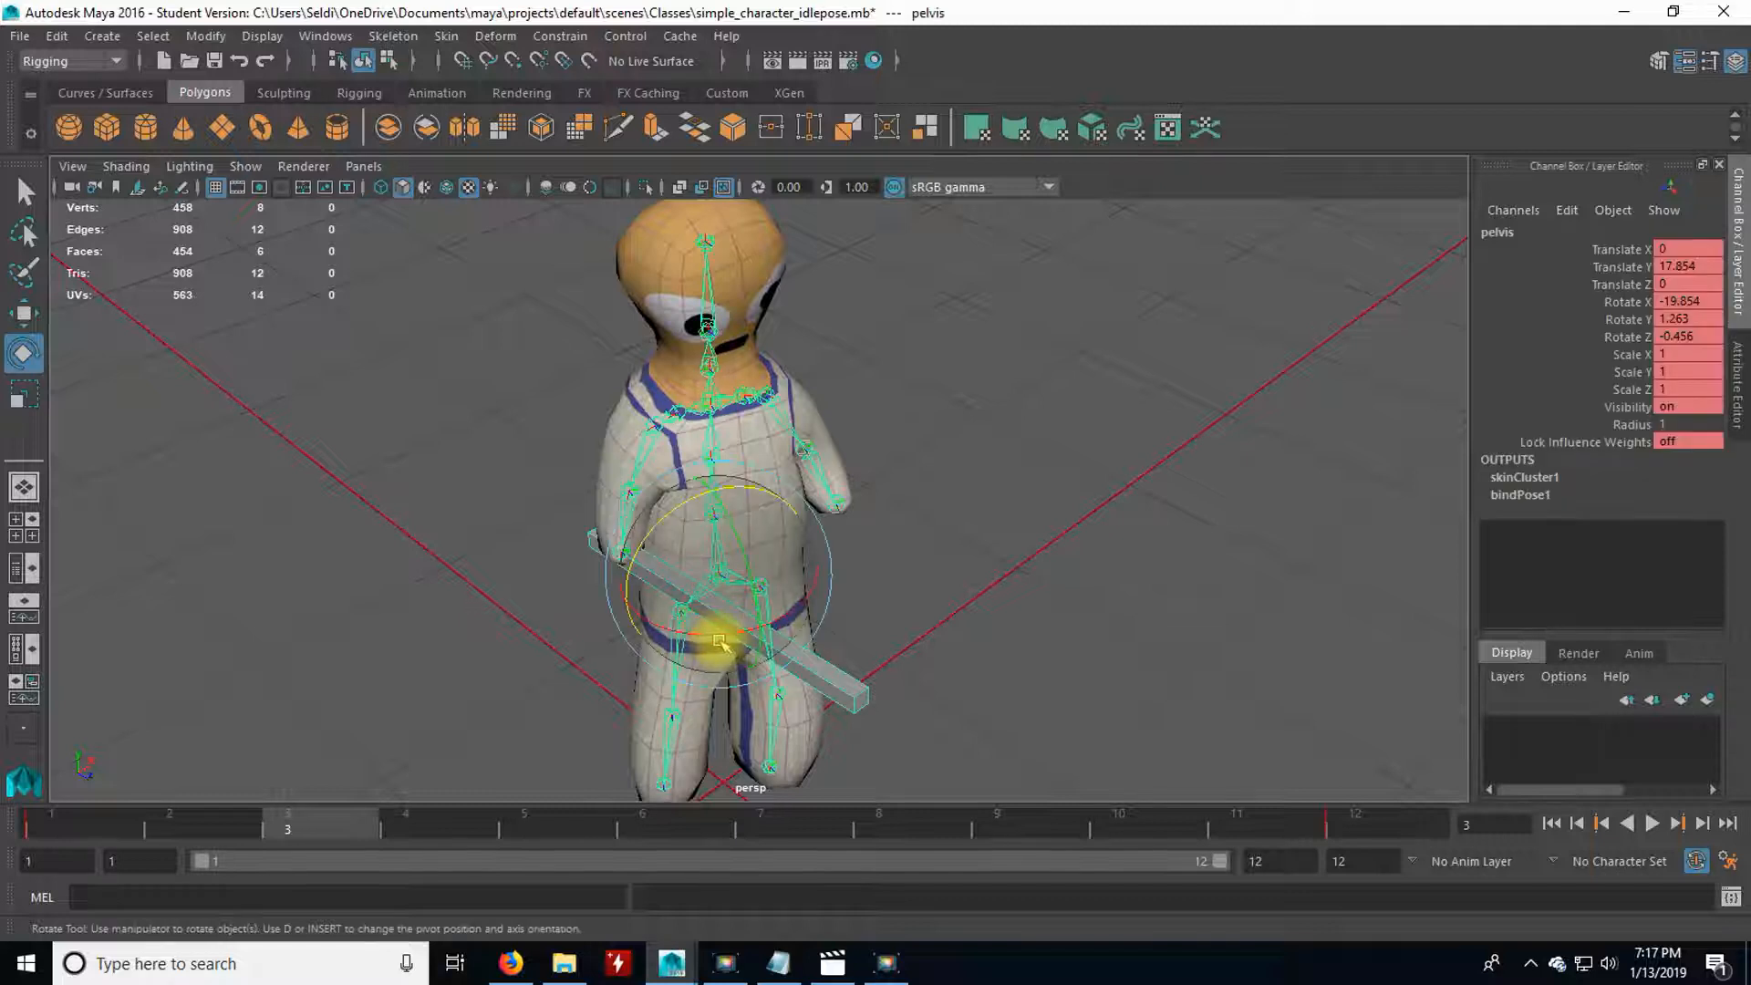
pyautogui.moveTo(718, 627); pyautogui.dragTo(708, 703)
# Rotate the R_hip joint at frame 3 to about 32.6 degrees on X and deselect it.
pyautogui.click(668, 669)
pyautogui.click(708, 673)
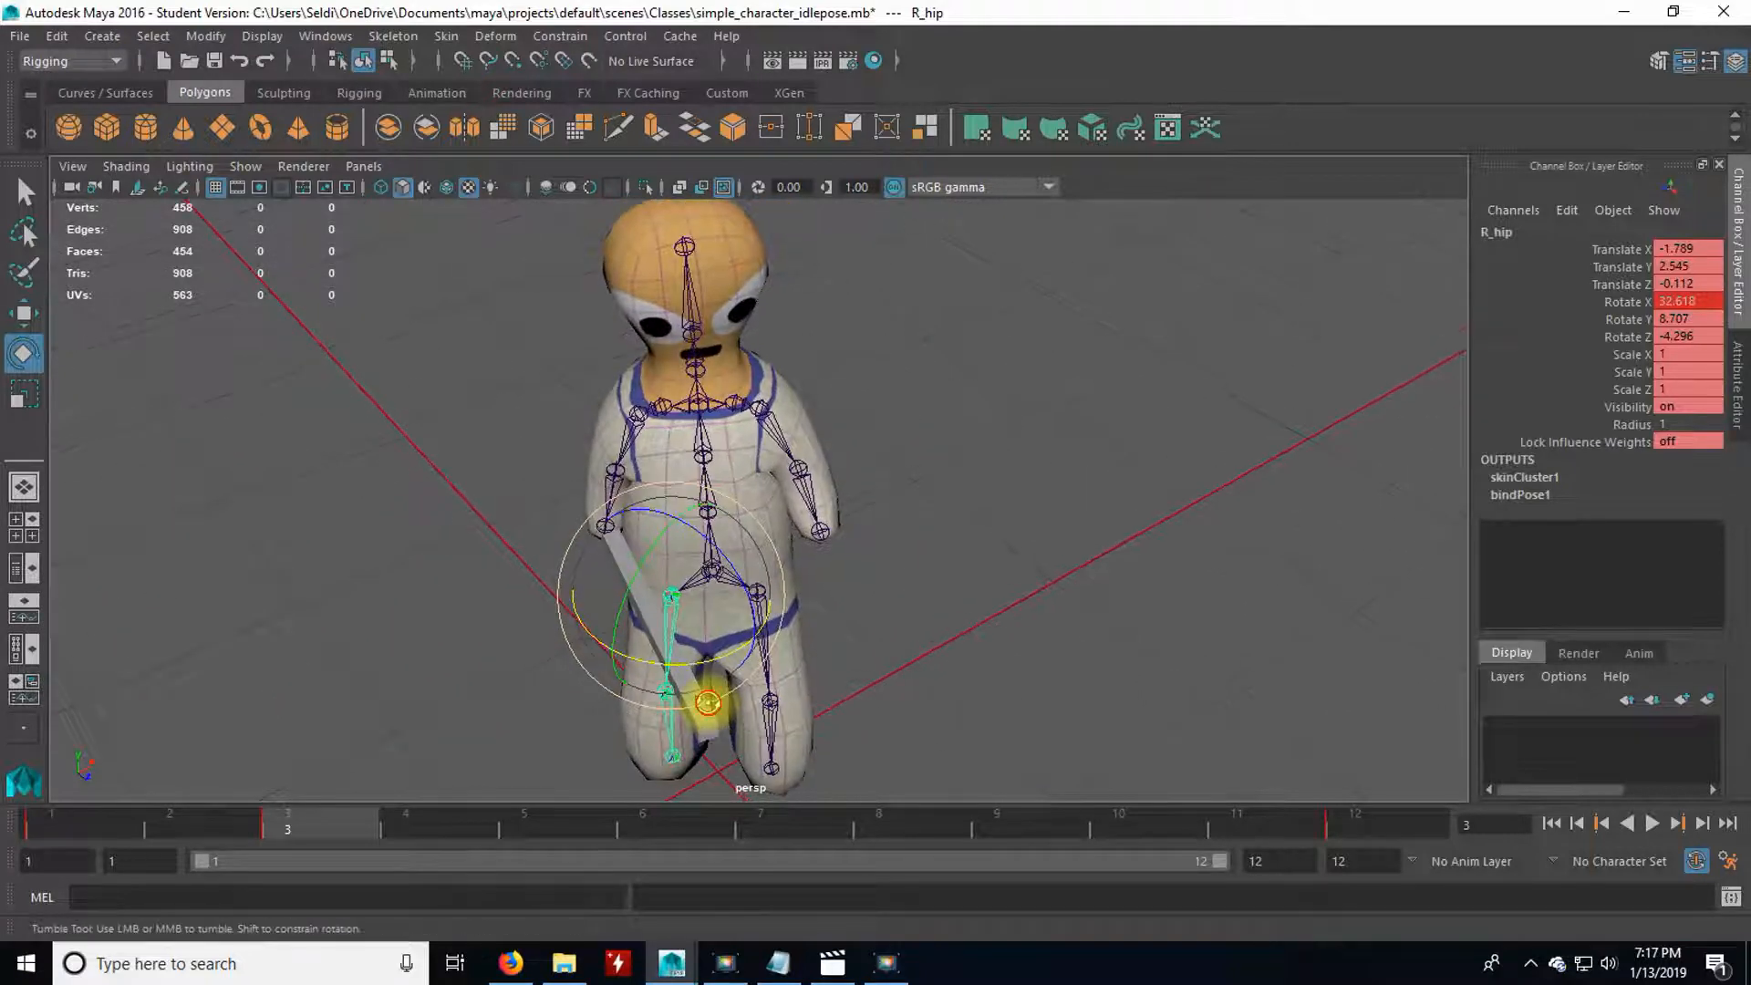
pyautogui.click(837, 674)
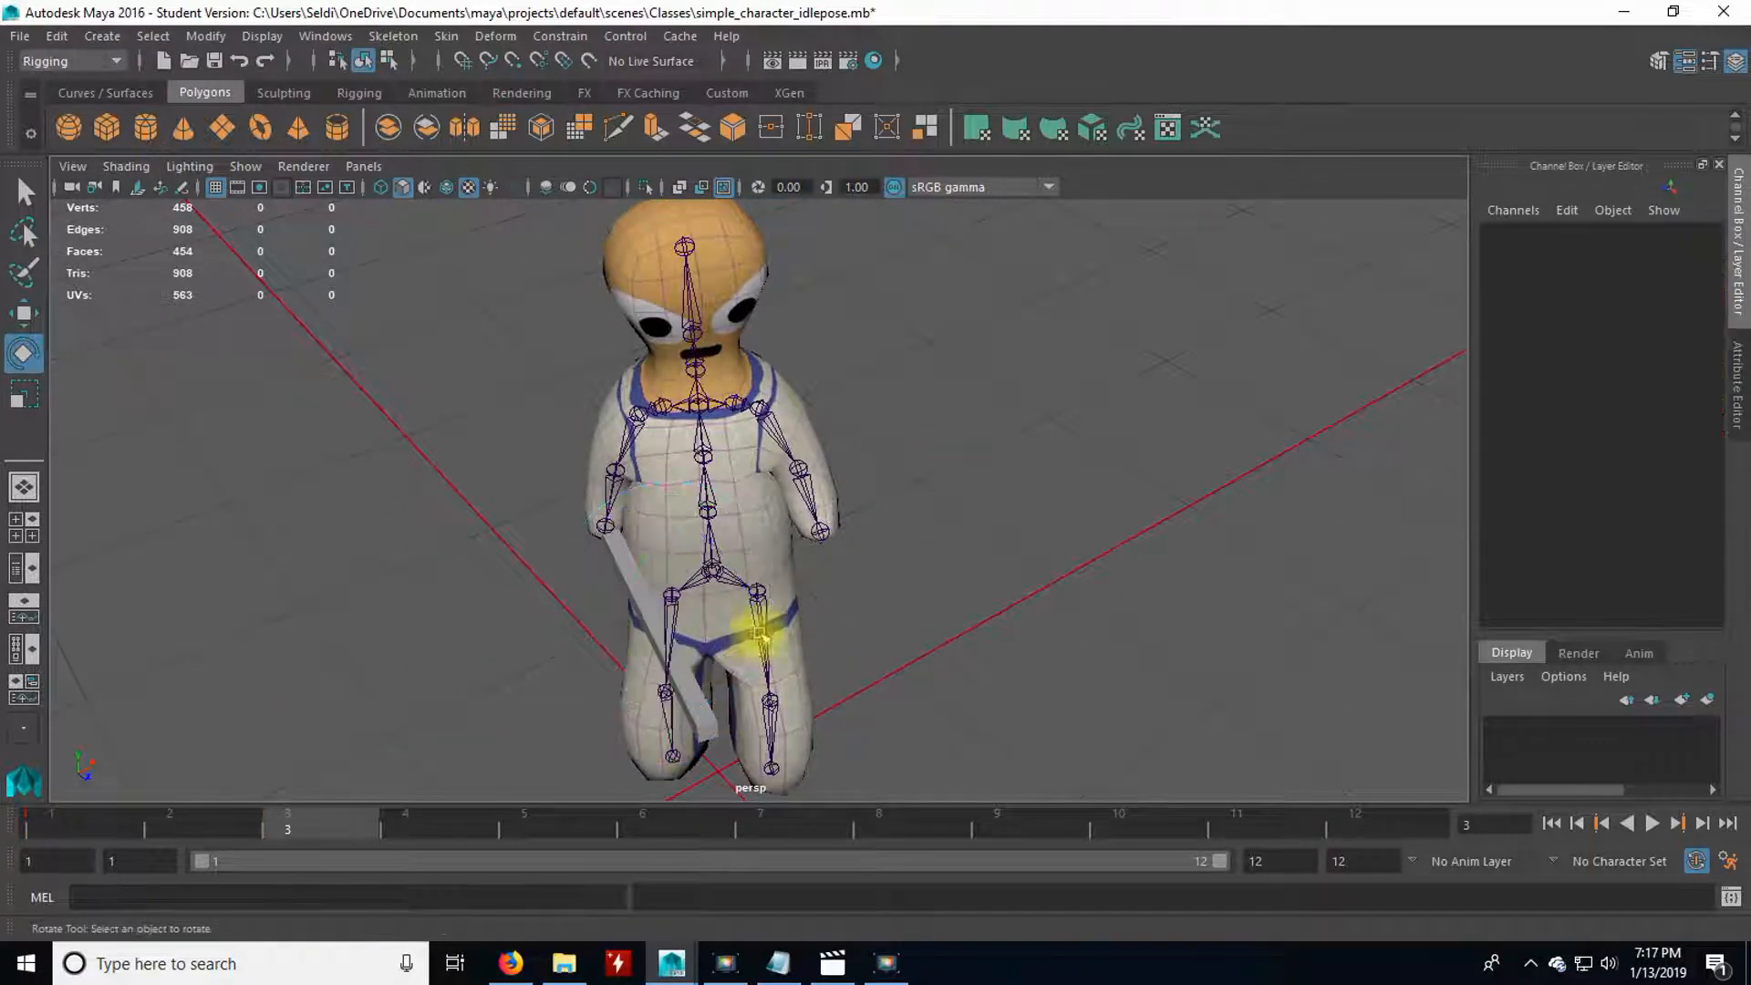
# Raise the left leg at frame 3 by rotating the L_hip joint, keying its rotation, and bending the left knee.
pyautogui.click(760, 630)
pyautogui.keyDown('alt'); pyautogui.moveTo(762, 634); pyautogui.dragTo(851, 582); pyautogui.keyUp('alt')
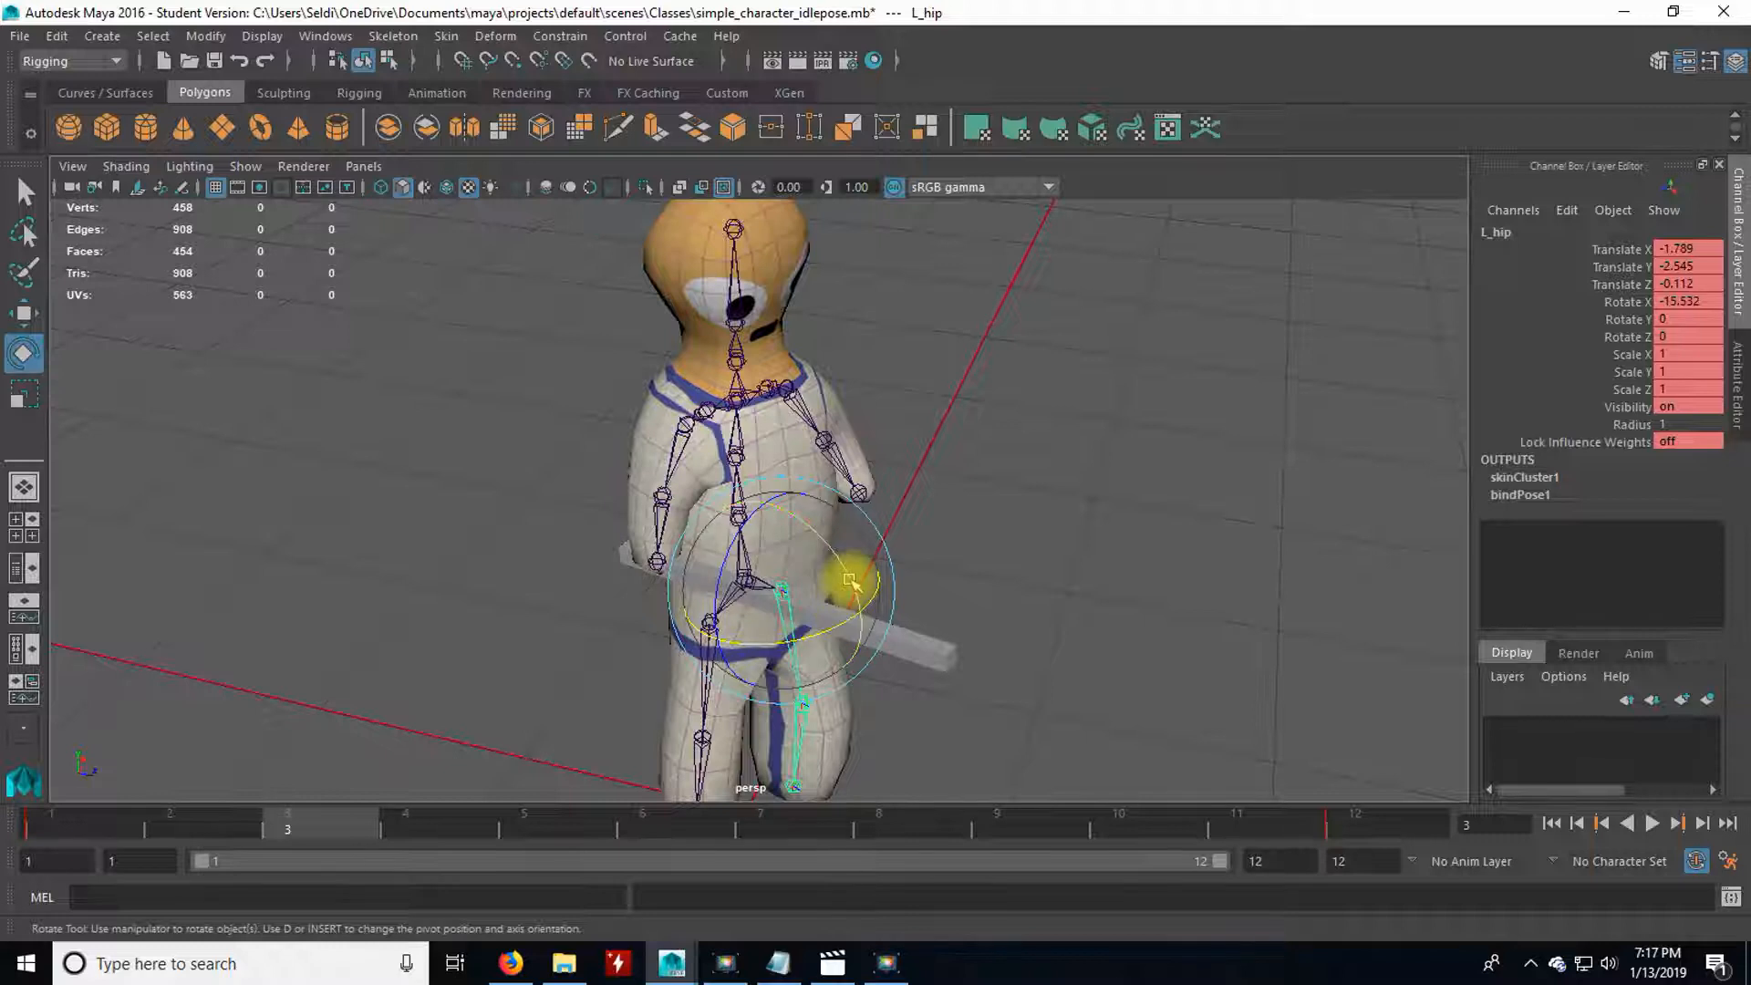
pyautogui.click(847, 575)
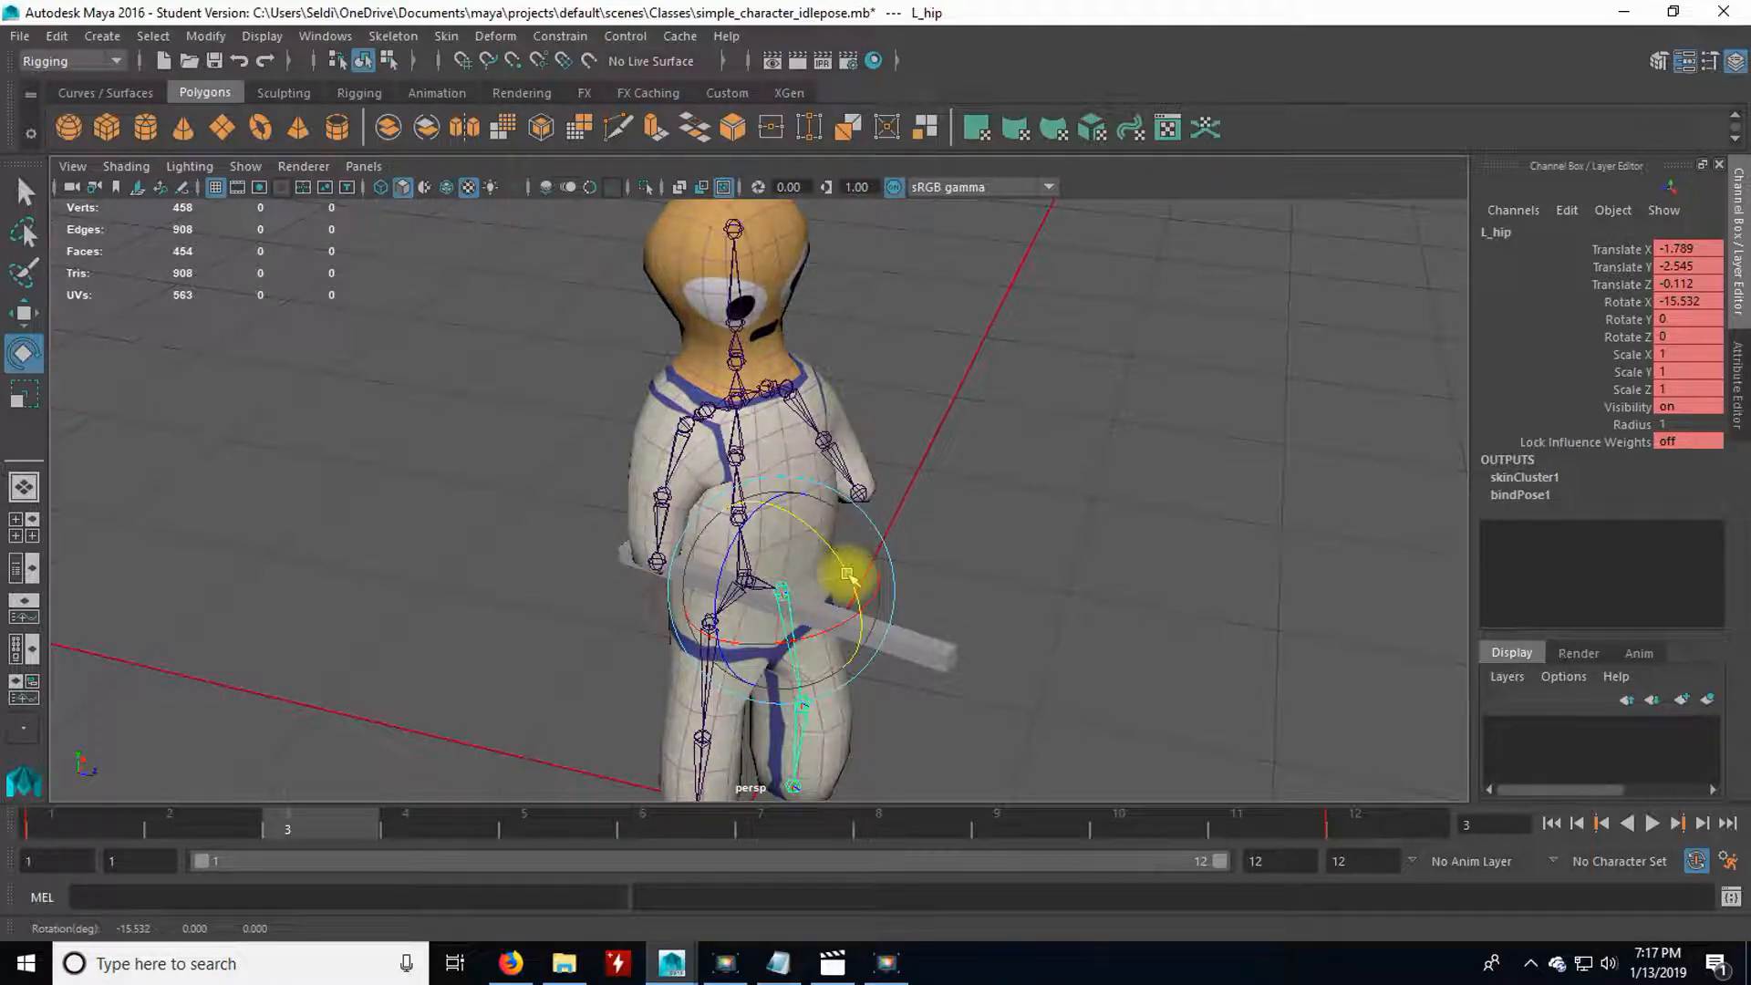
pyautogui.moveTo(847, 575); pyautogui.dragTo(840, 560)
pyautogui.hotkey('shift', 'e')
pyautogui.click(816, 726)
pyautogui.moveTo(869, 691); pyautogui.dragTo(715, 426)
# Pose the upper body at frame 3 by rotating the spine joints, and clear the selection.
pyautogui.click(709, 509)
pyautogui.click(739, 463)
pyautogui.click(710, 452)
pyautogui.keyDown('alt'); pyautogui.moveTo(629, 497); pyautogui.dragTo(793, 508); pyautogui.keyUp('alt')
pyautogui.click(985, 447)
pyautogui.click(740, 451)
pyautogui.click(948, 419)
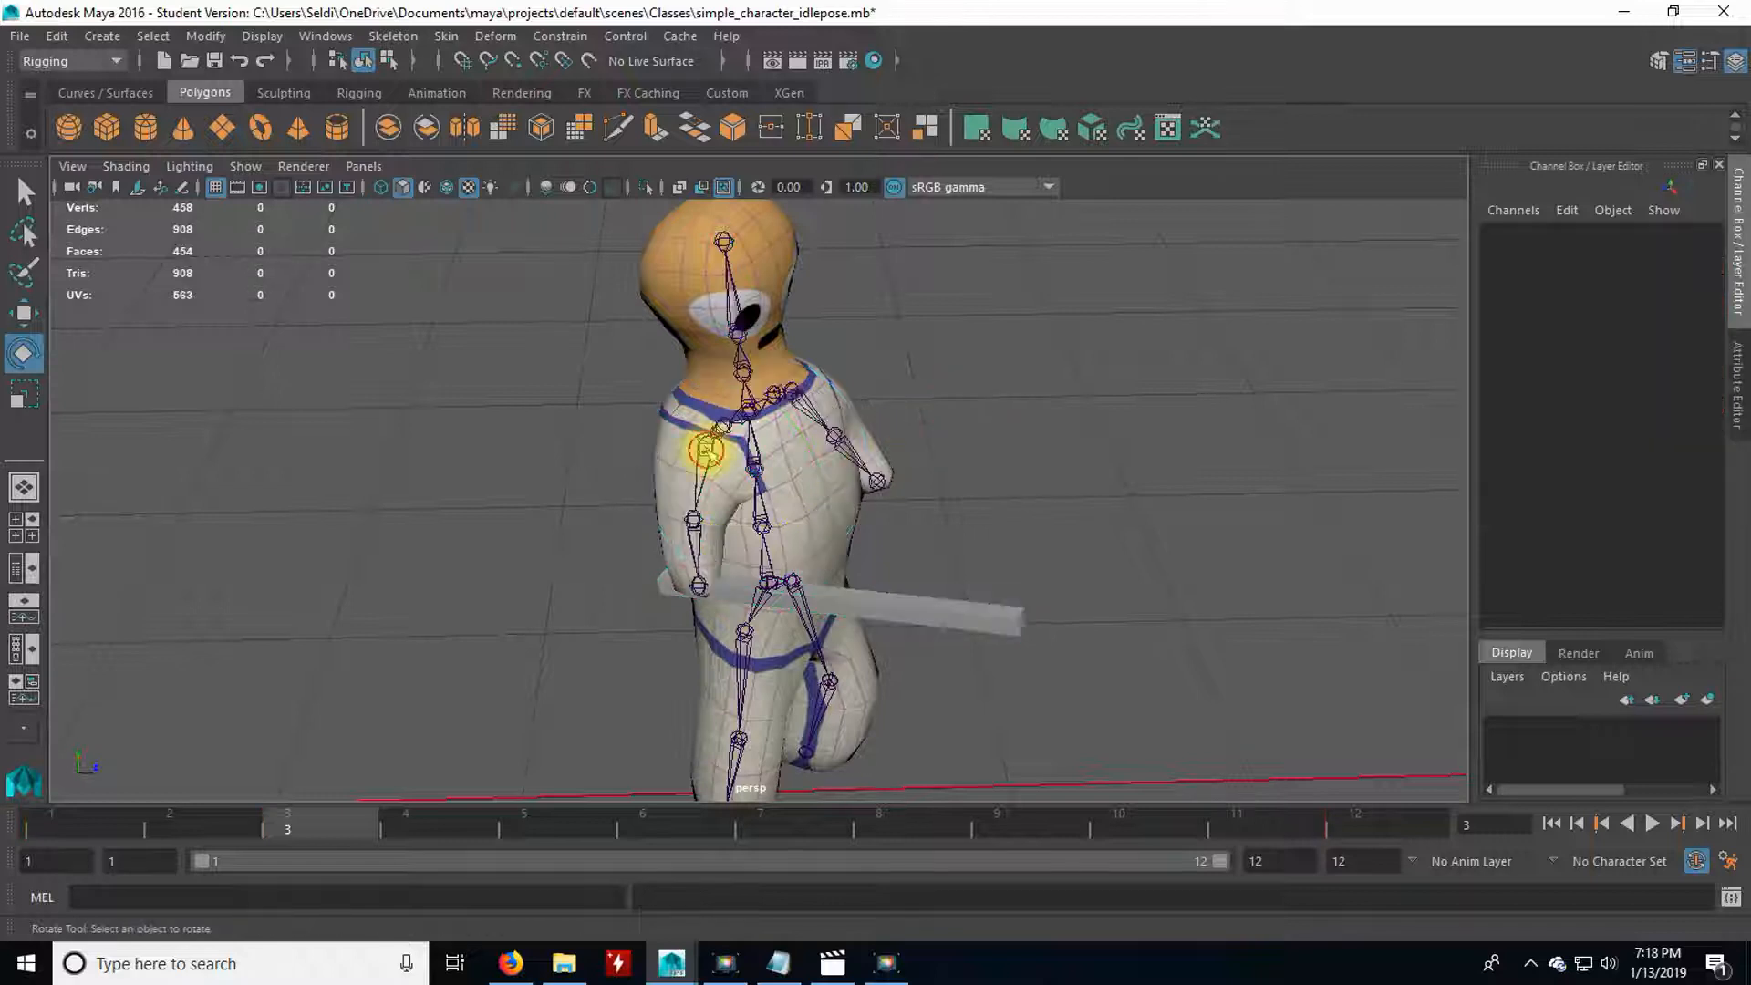
# Pose the right arm at frame 3 by rotating R_shoulder to about 22.8 degrees on Z and bending R_elbow to about -67.3 degrees on Y.
pyautogui.click(707, 450)
pyautogui.moveTo(645, 419); pyautogui.dragTo(684, 466)
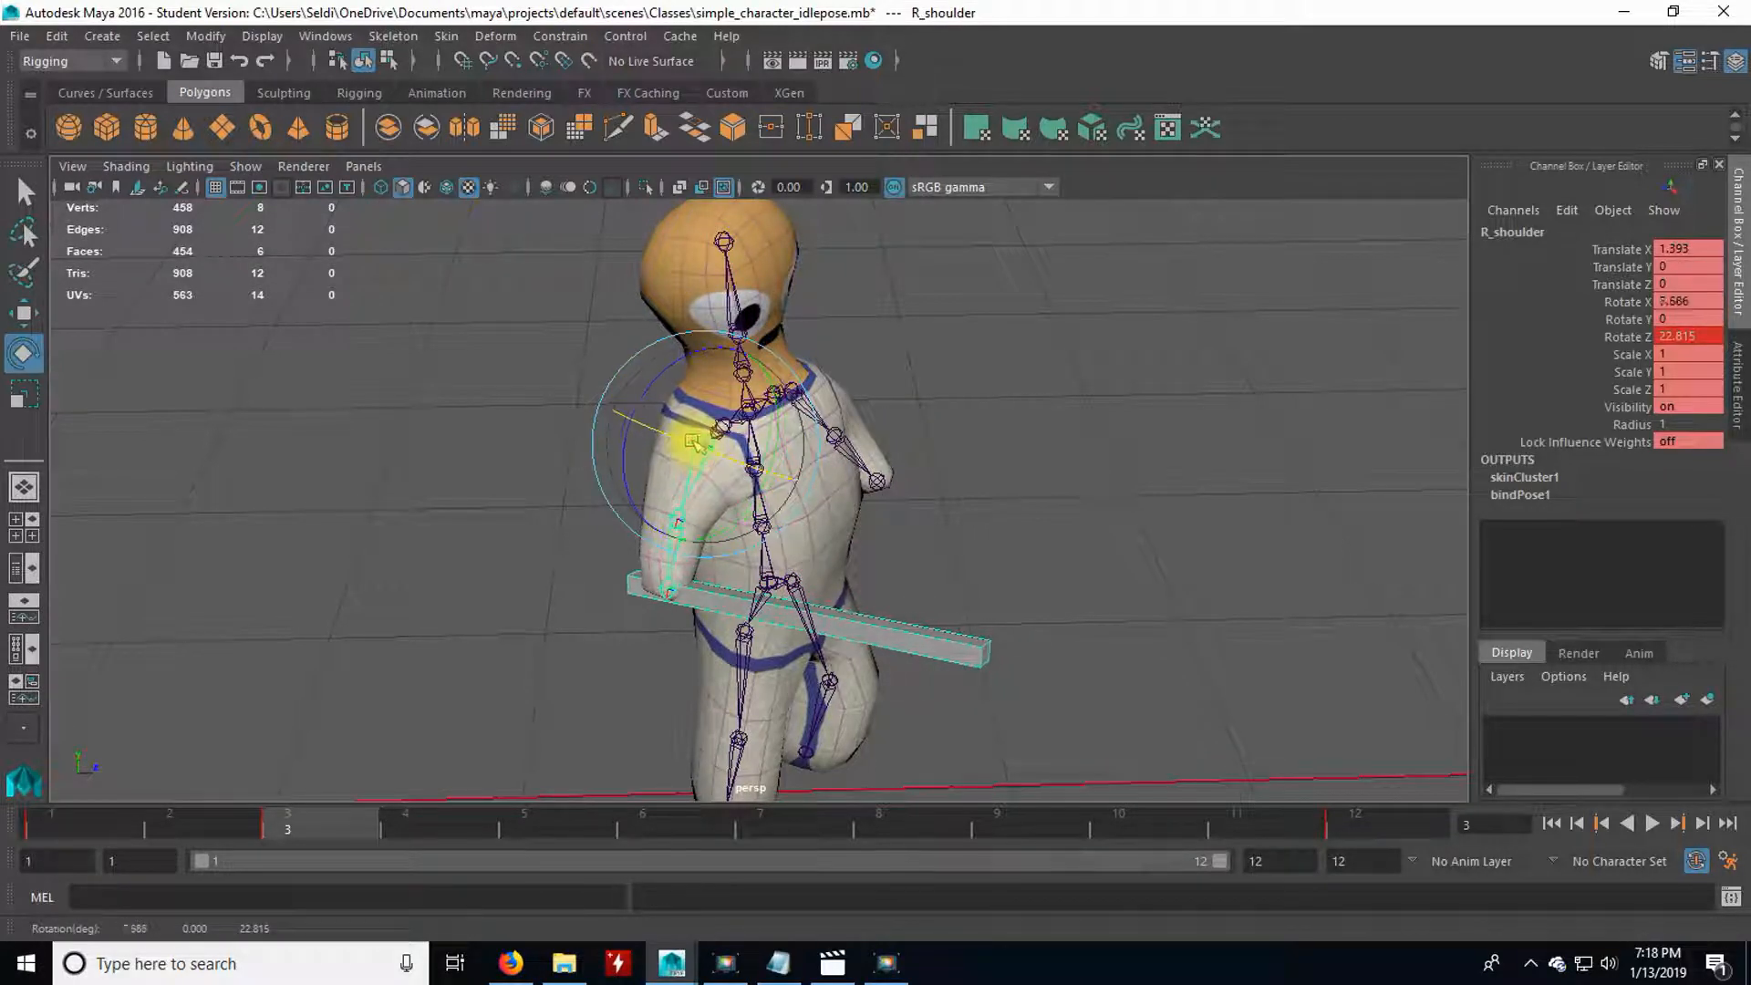
pyautogui.keyDown('alt'); pyautogui.moveTo(705, 453); pyautogui.dragTo(481, 480); pyautogui.keyUp('alt')
pyautogui.click(581, 593)
pyautogui.click(580, 485)
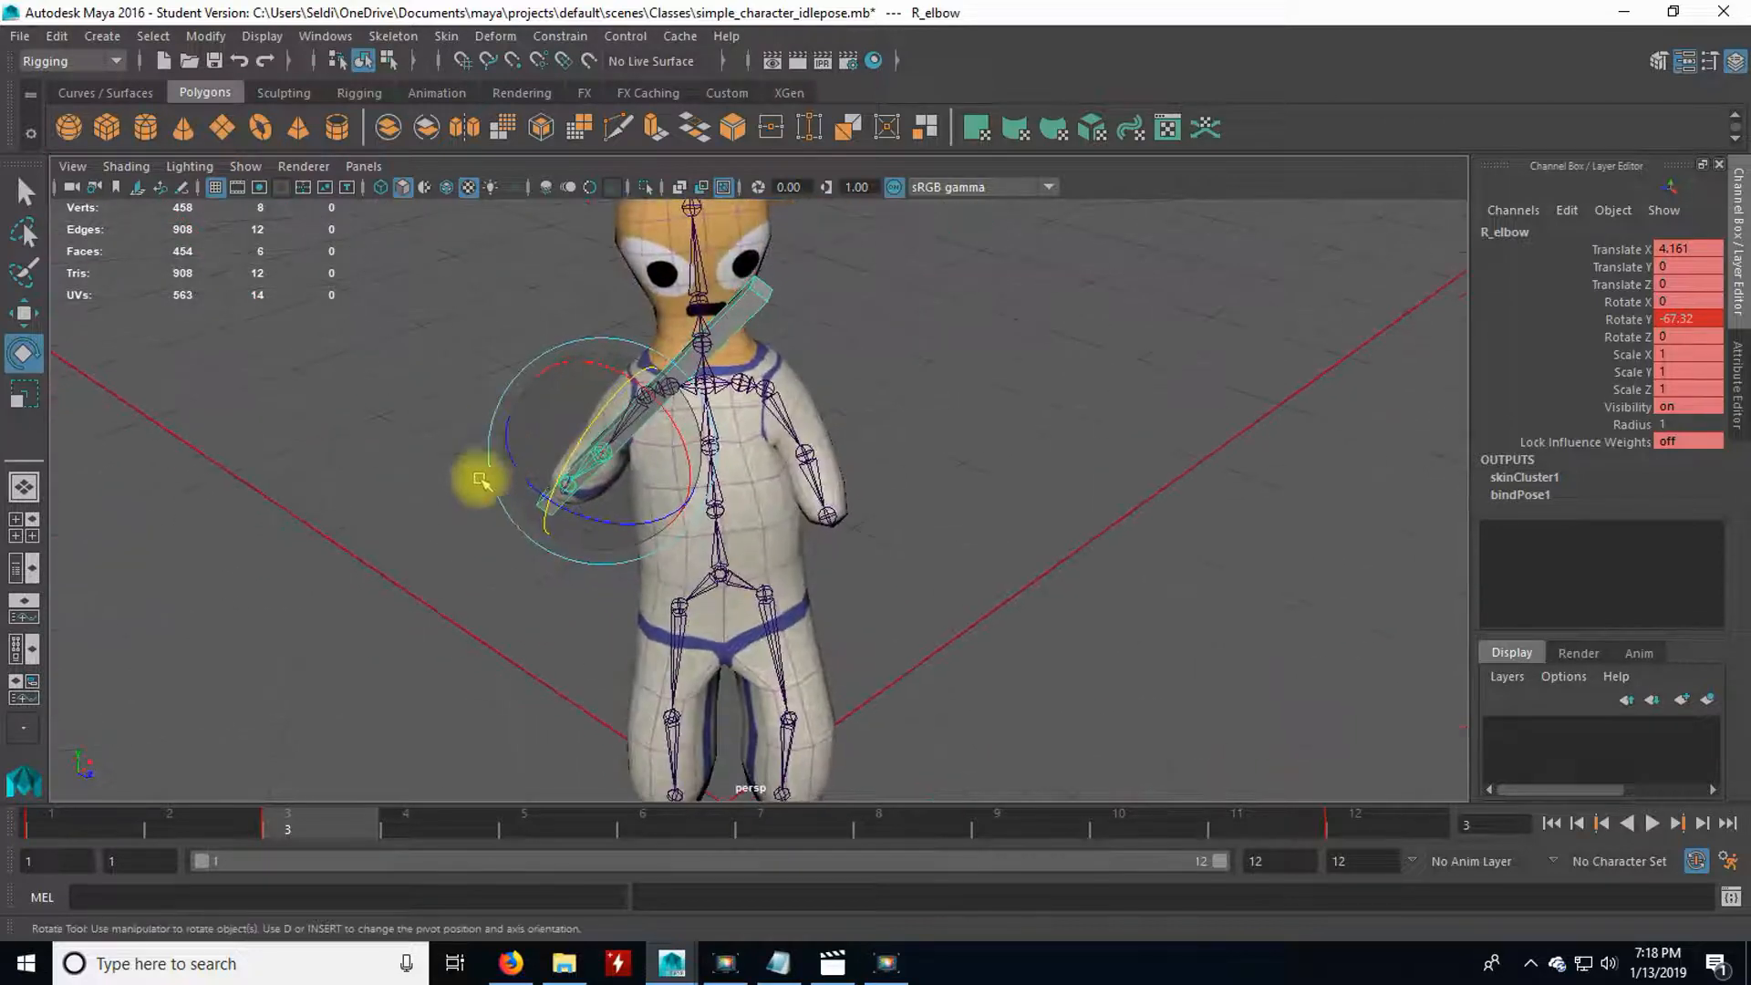
pyautogui.click(540, 646)
pyautogui.keyDown('alt'); pyautogui.moveTo(675, 446); pyautogui.dragTo(729, 478); pyautogui.keyUp('alt')
pyautogui.scroll(3, 670, 463)
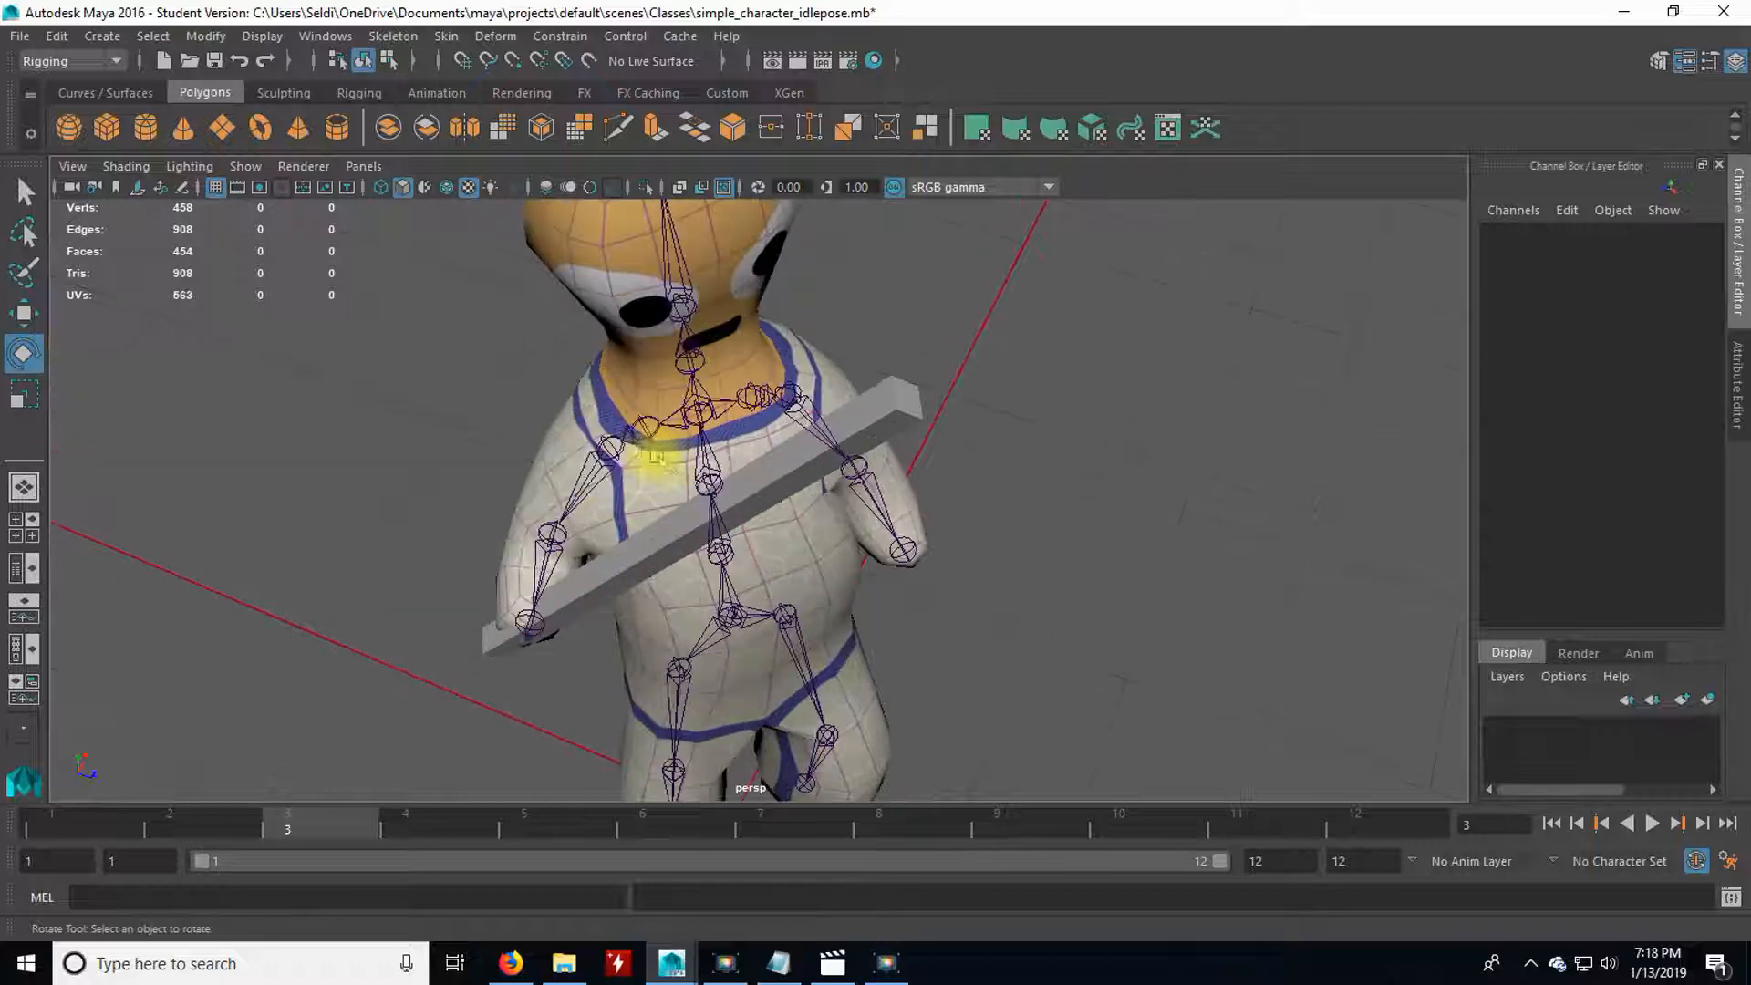
# Rotate the R_clavicle joint at frame 3 to about 6.7, 11.3 and 3.5 degrees on X, Y and Z, and deselect it.
pyautogui.click(649, 474)
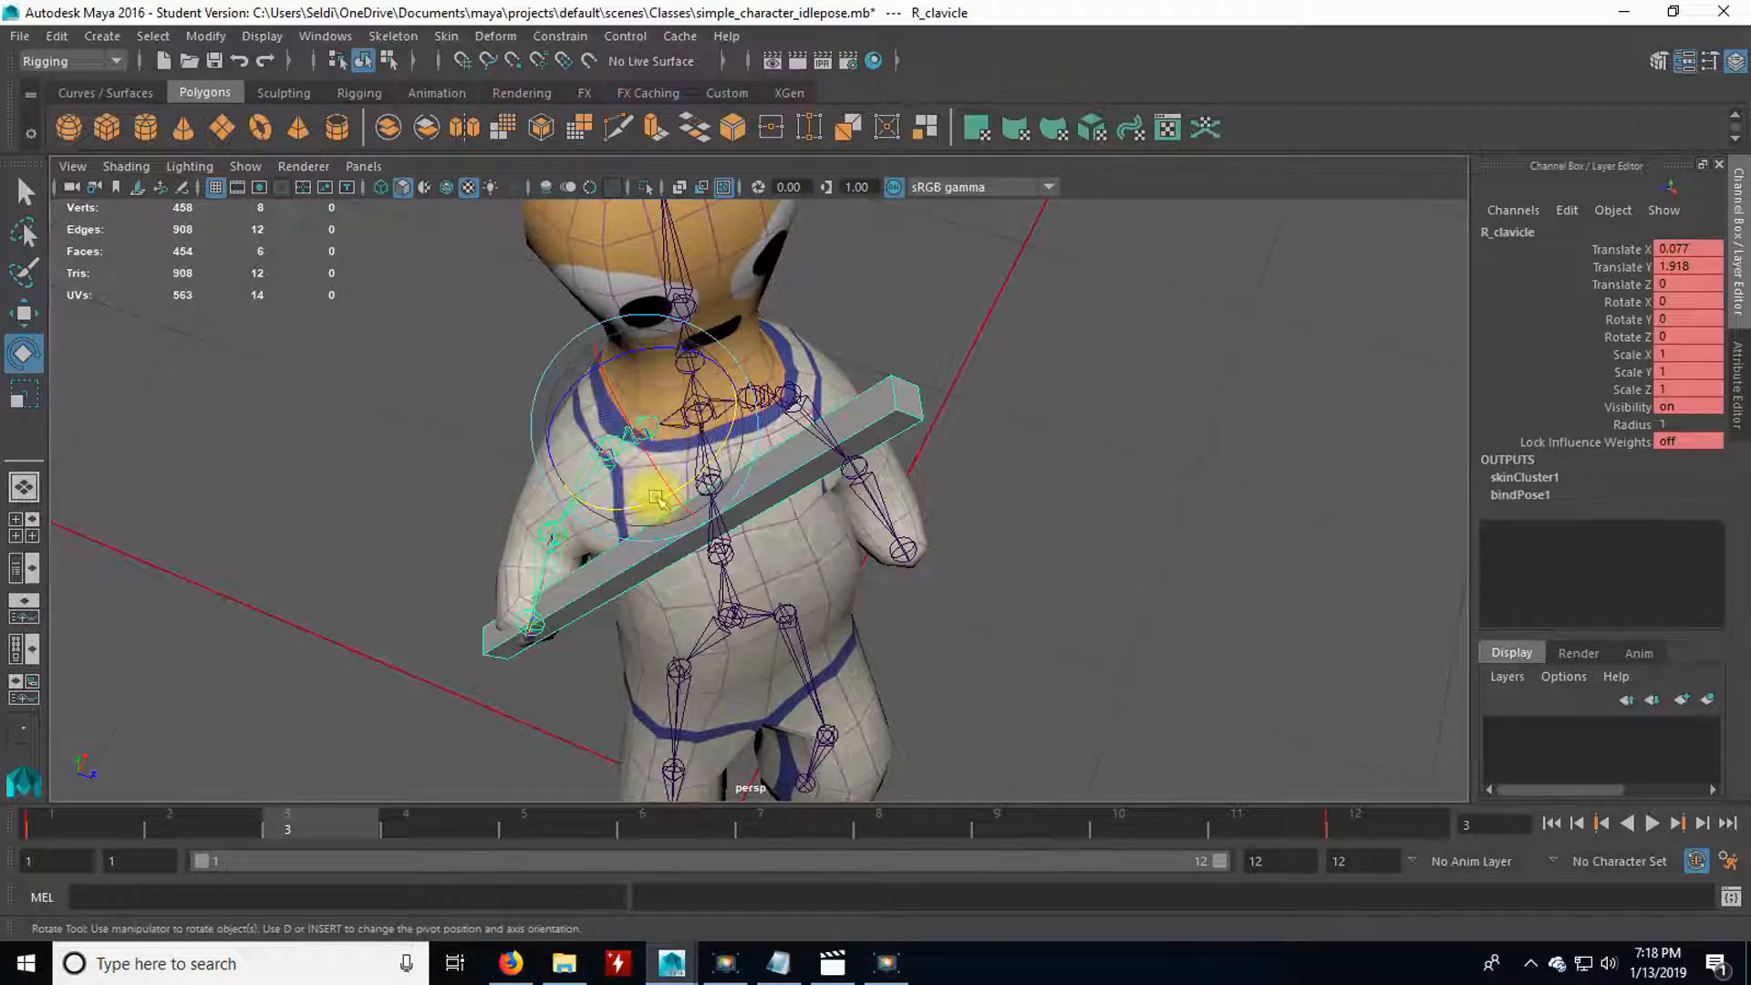
pyautogui.moveTo(636, 497); pyautogui.dragTo(618, 480)
pyautogui.moveTo(631, 361); pyautogui.dragTo(623, 357)
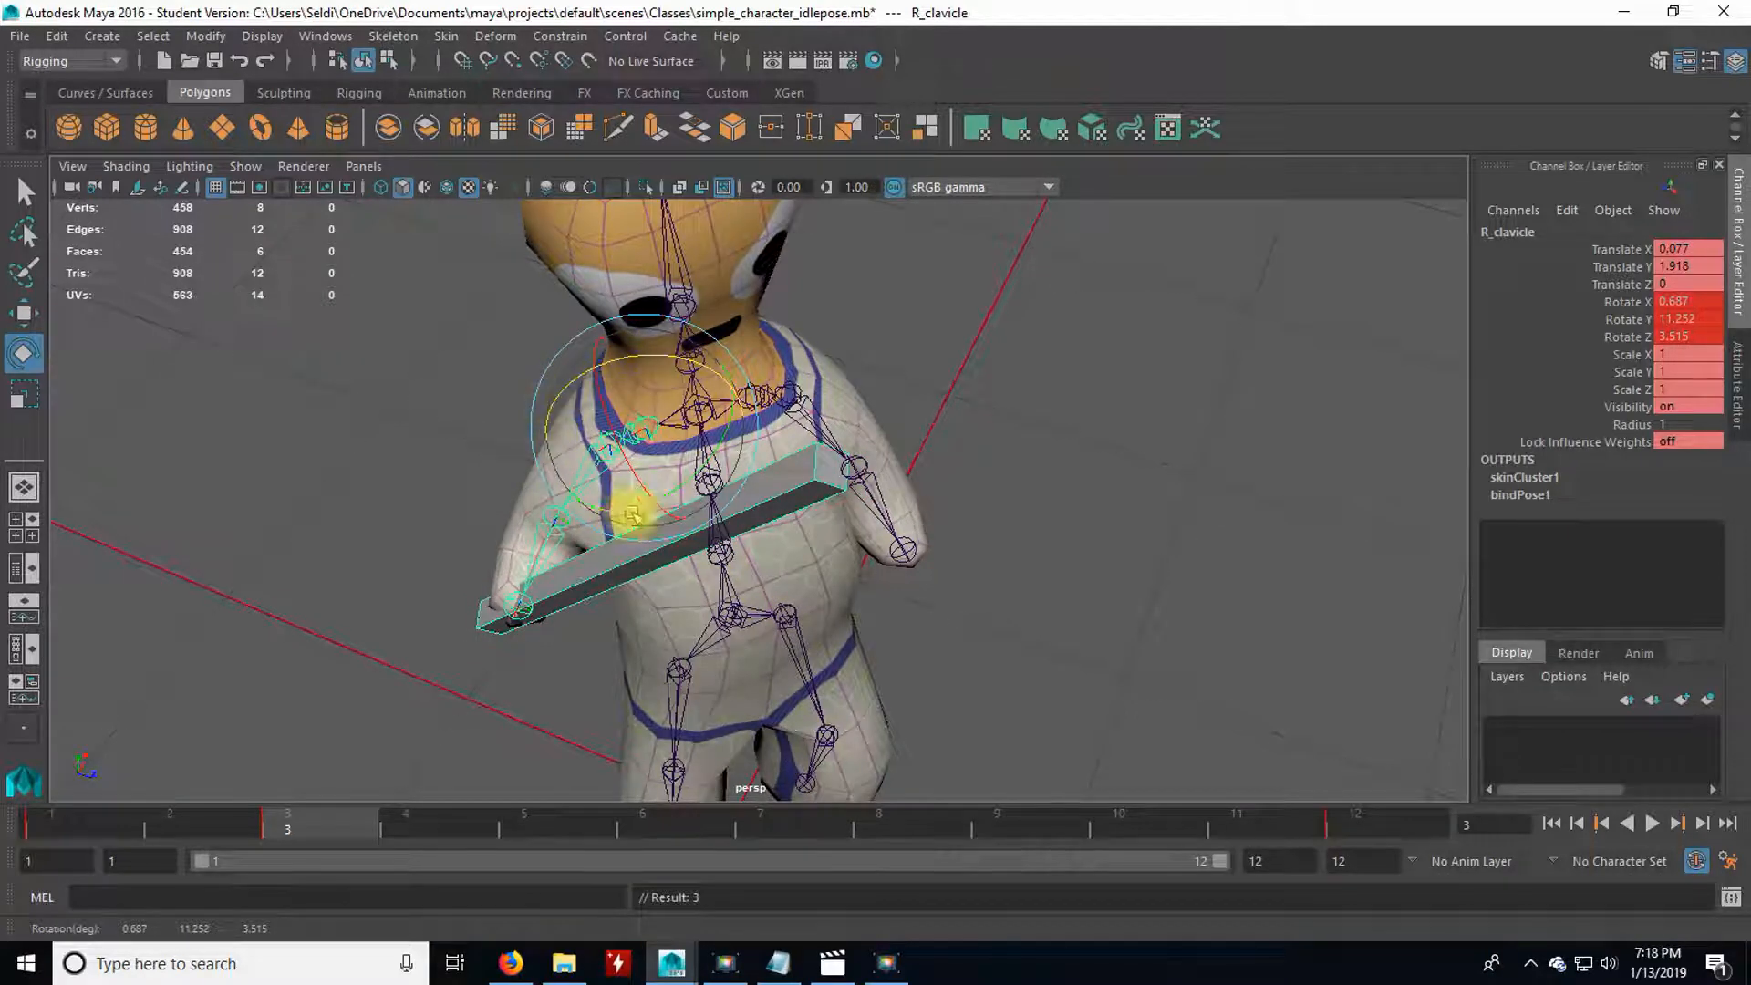
pyautogui.moveTo(628, 474); pyautogui.dragTo(618, 450)
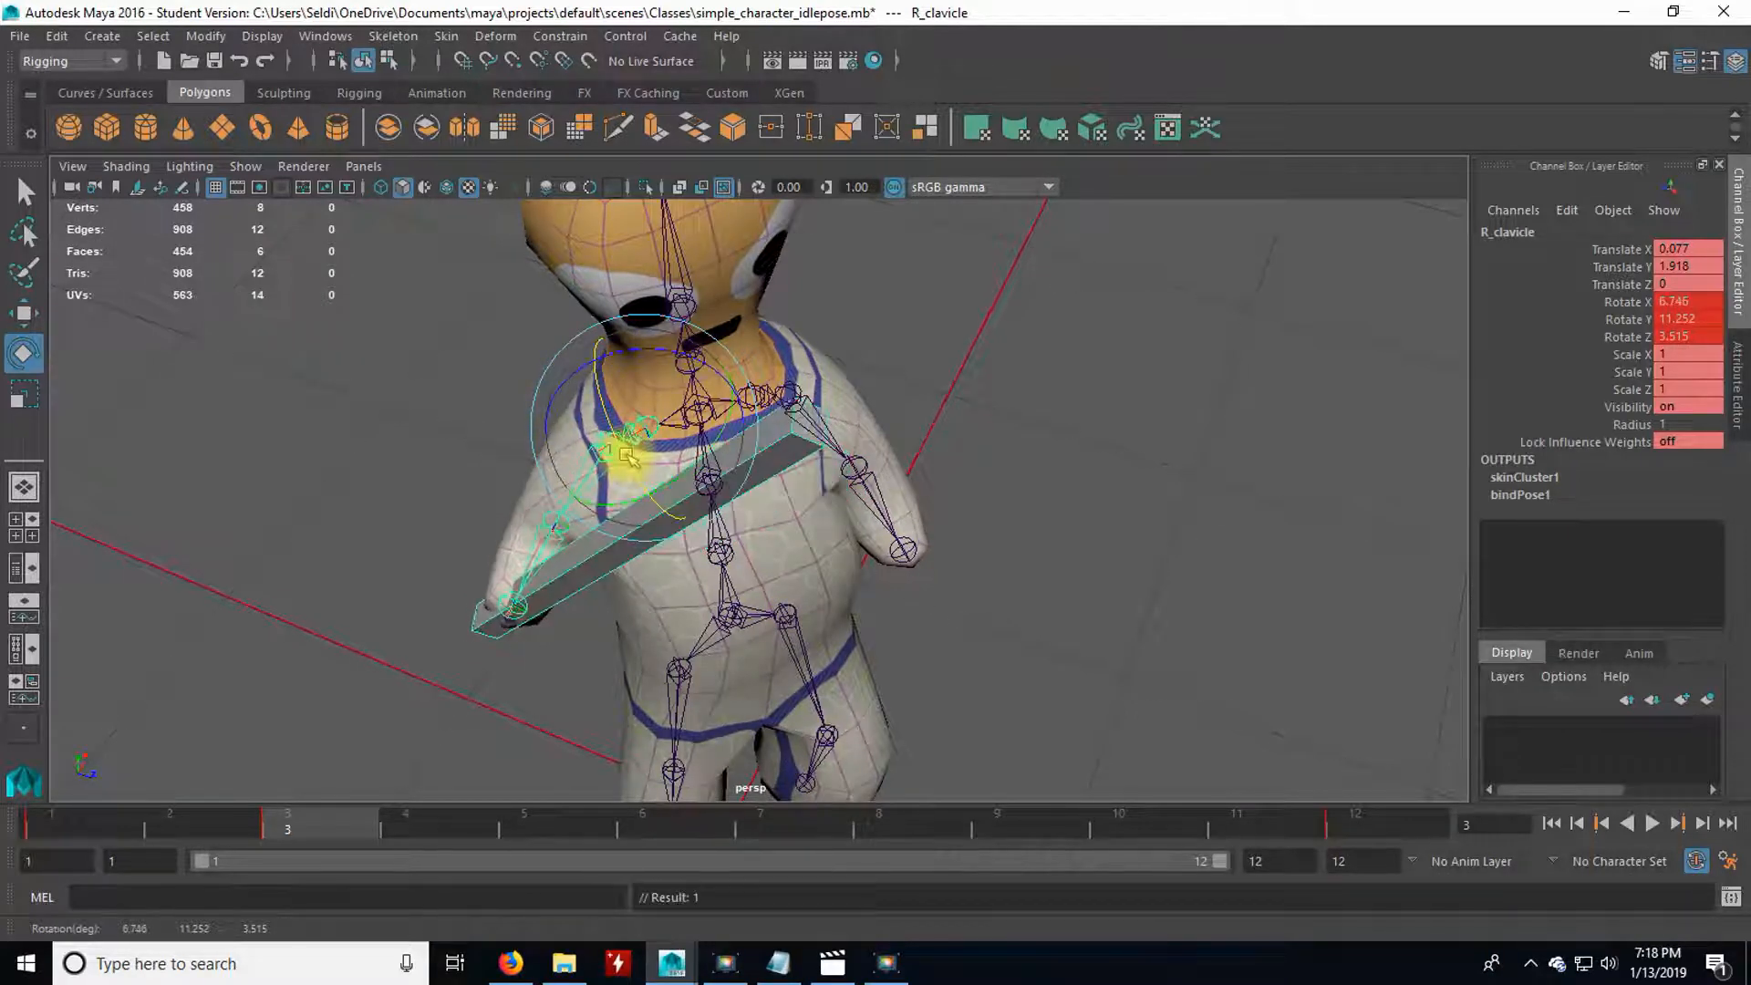
pyautogui.click(496, 496)
# Rotate the R_shoulder joint at frame 3 to about 19.6 degrees on X.
pyautogui.click(581, 458)
pyautogui.click(586, 477)
pyautogui.keyDown('alt'); pyautogui.moveTo(588, 563); pyautogui.dragTo(575, 416); pyautogui.keyUp('alt')
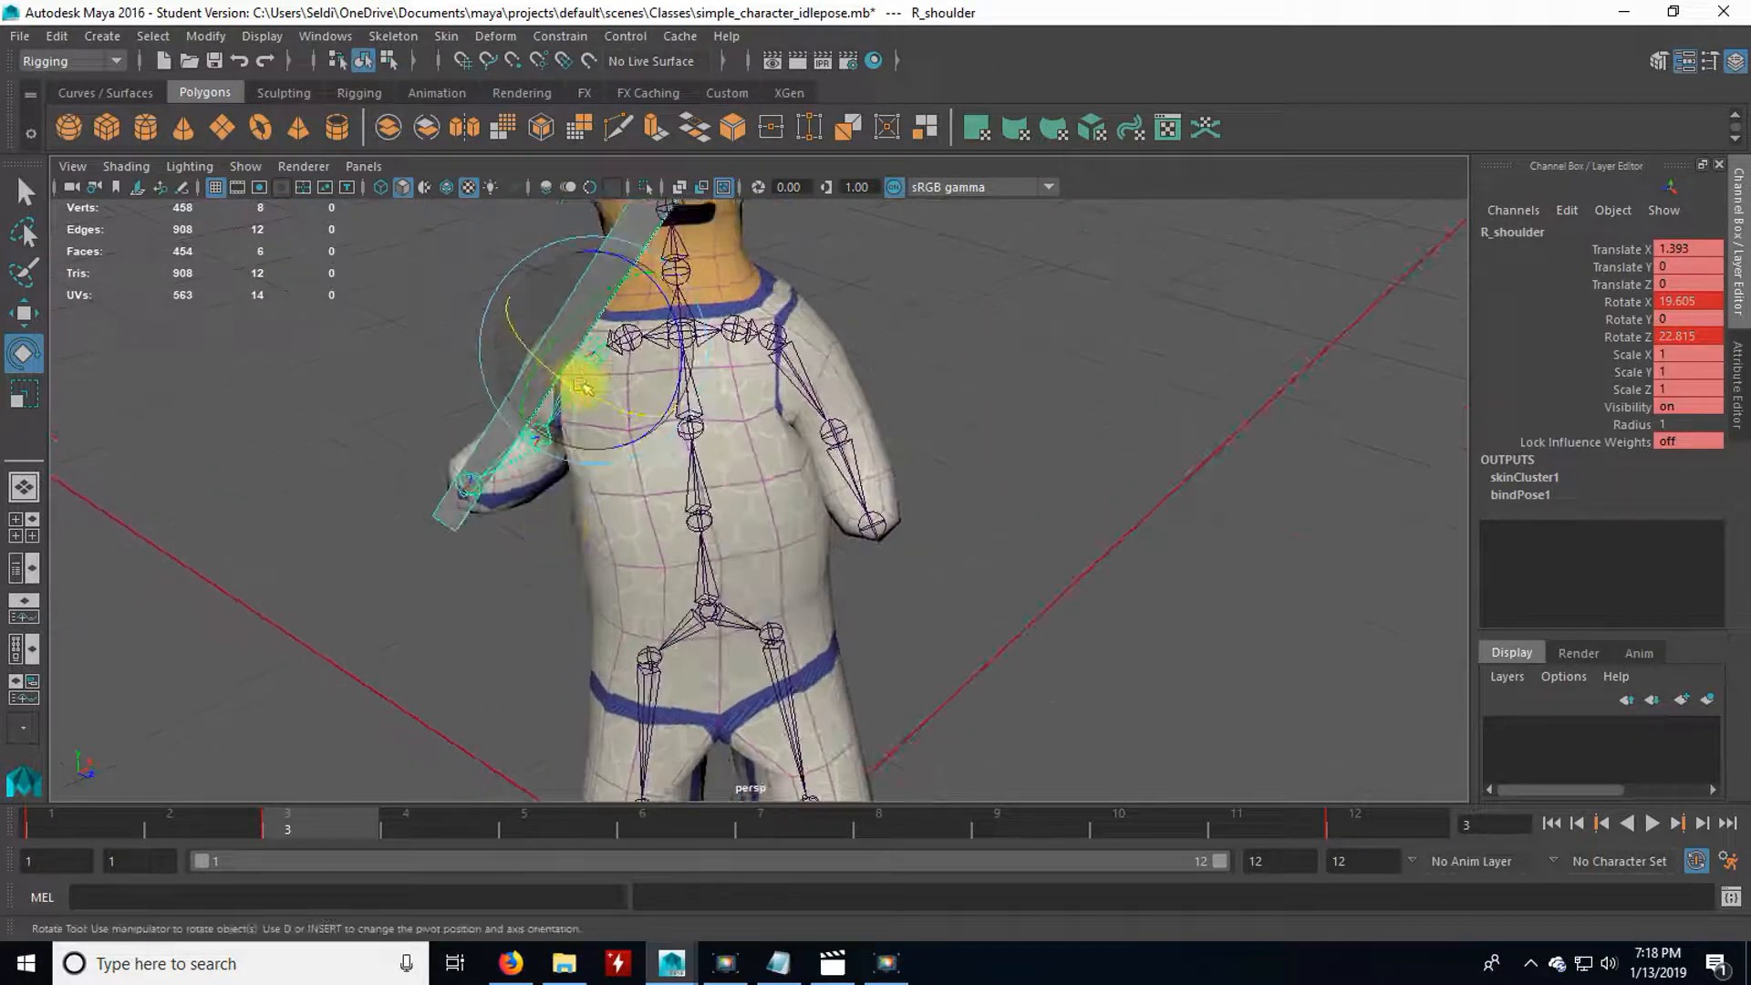
pyautogui.click(578, 252)
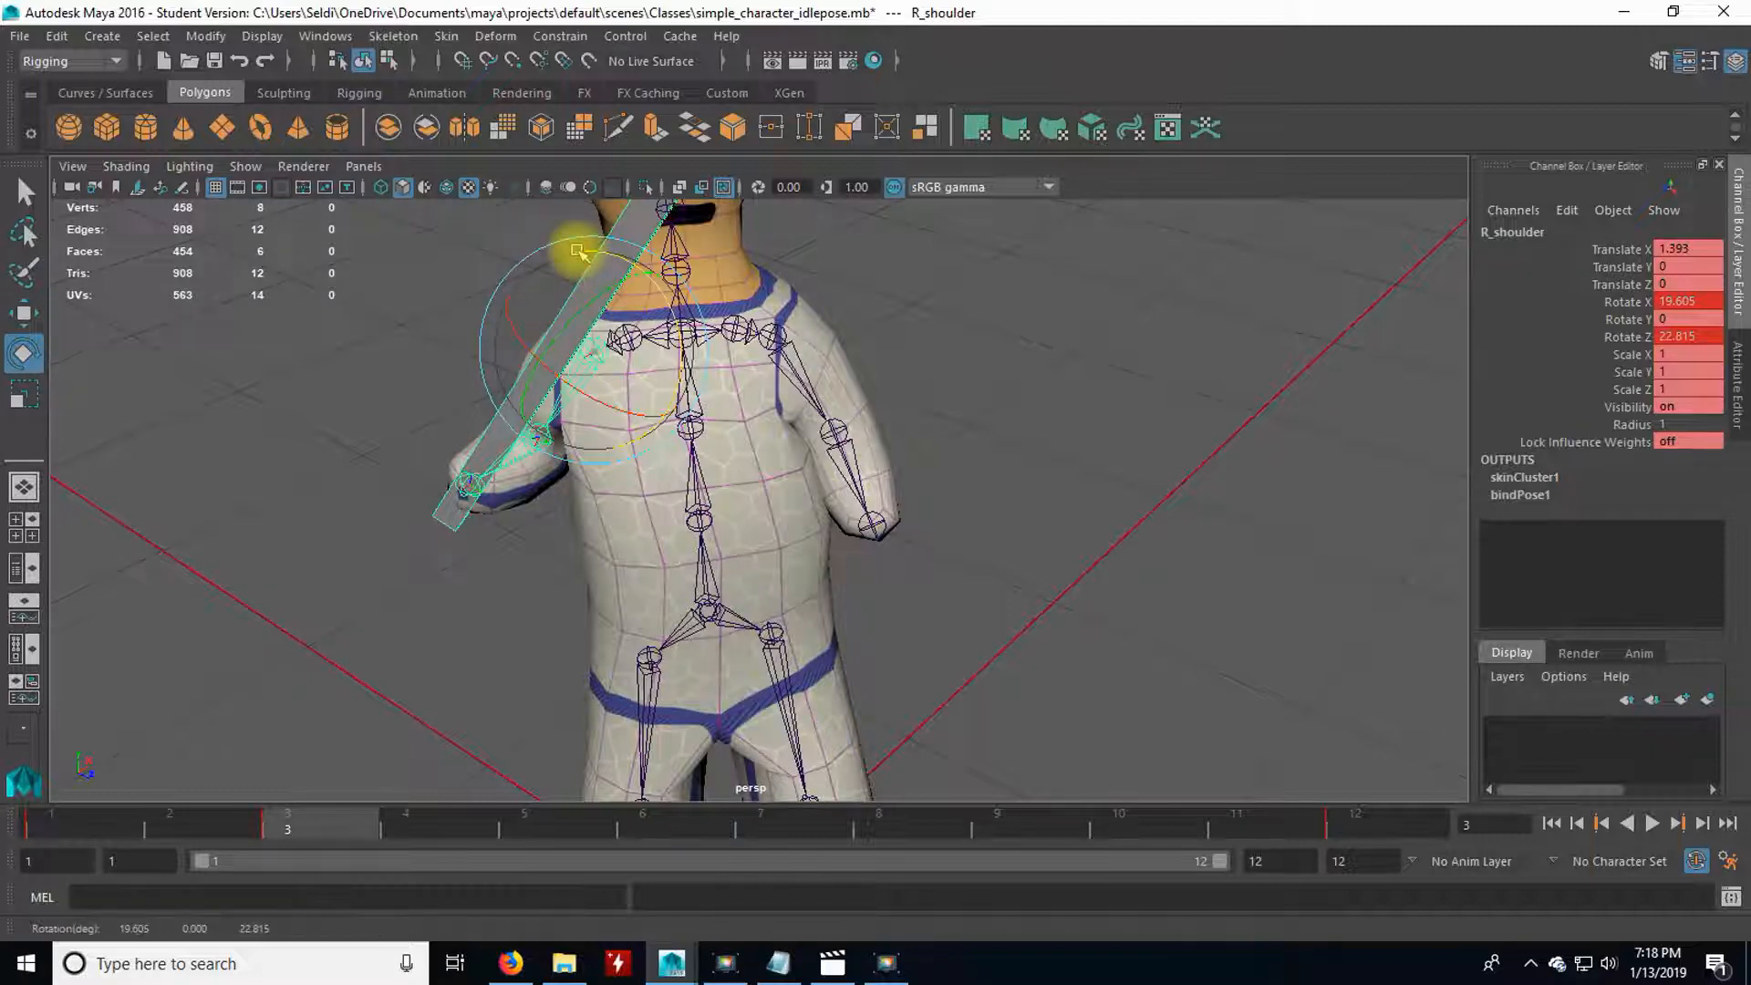
pyautogui.moveTo(578, 251); pyautogui.dragTo(582, 254)
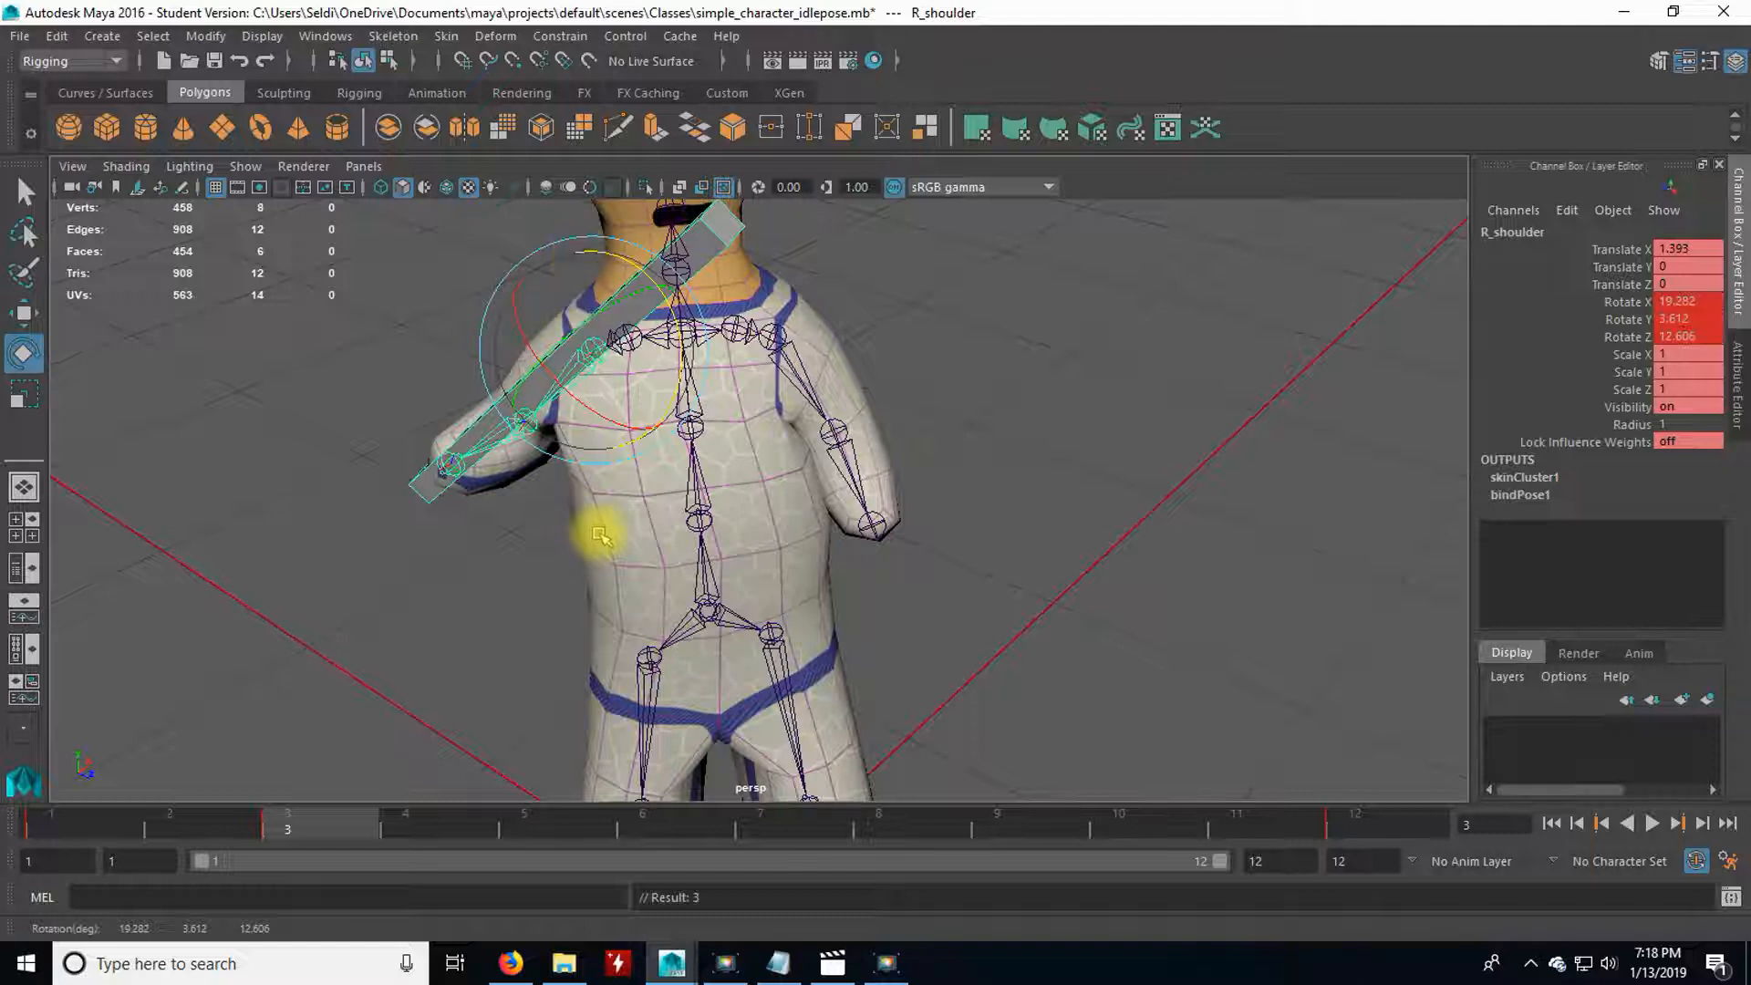
pyautogui.hotkey('ctrl', 'z')
# Fine-tune the R_shoulder rotation at frame 3, key its rotation channels, and clear the selection.
pyautogui.keyDown('alt'); pyautogui.moveTo(422, 437); pyautogui.dragTo(457, 429); pyautogui.keyUp('alt')
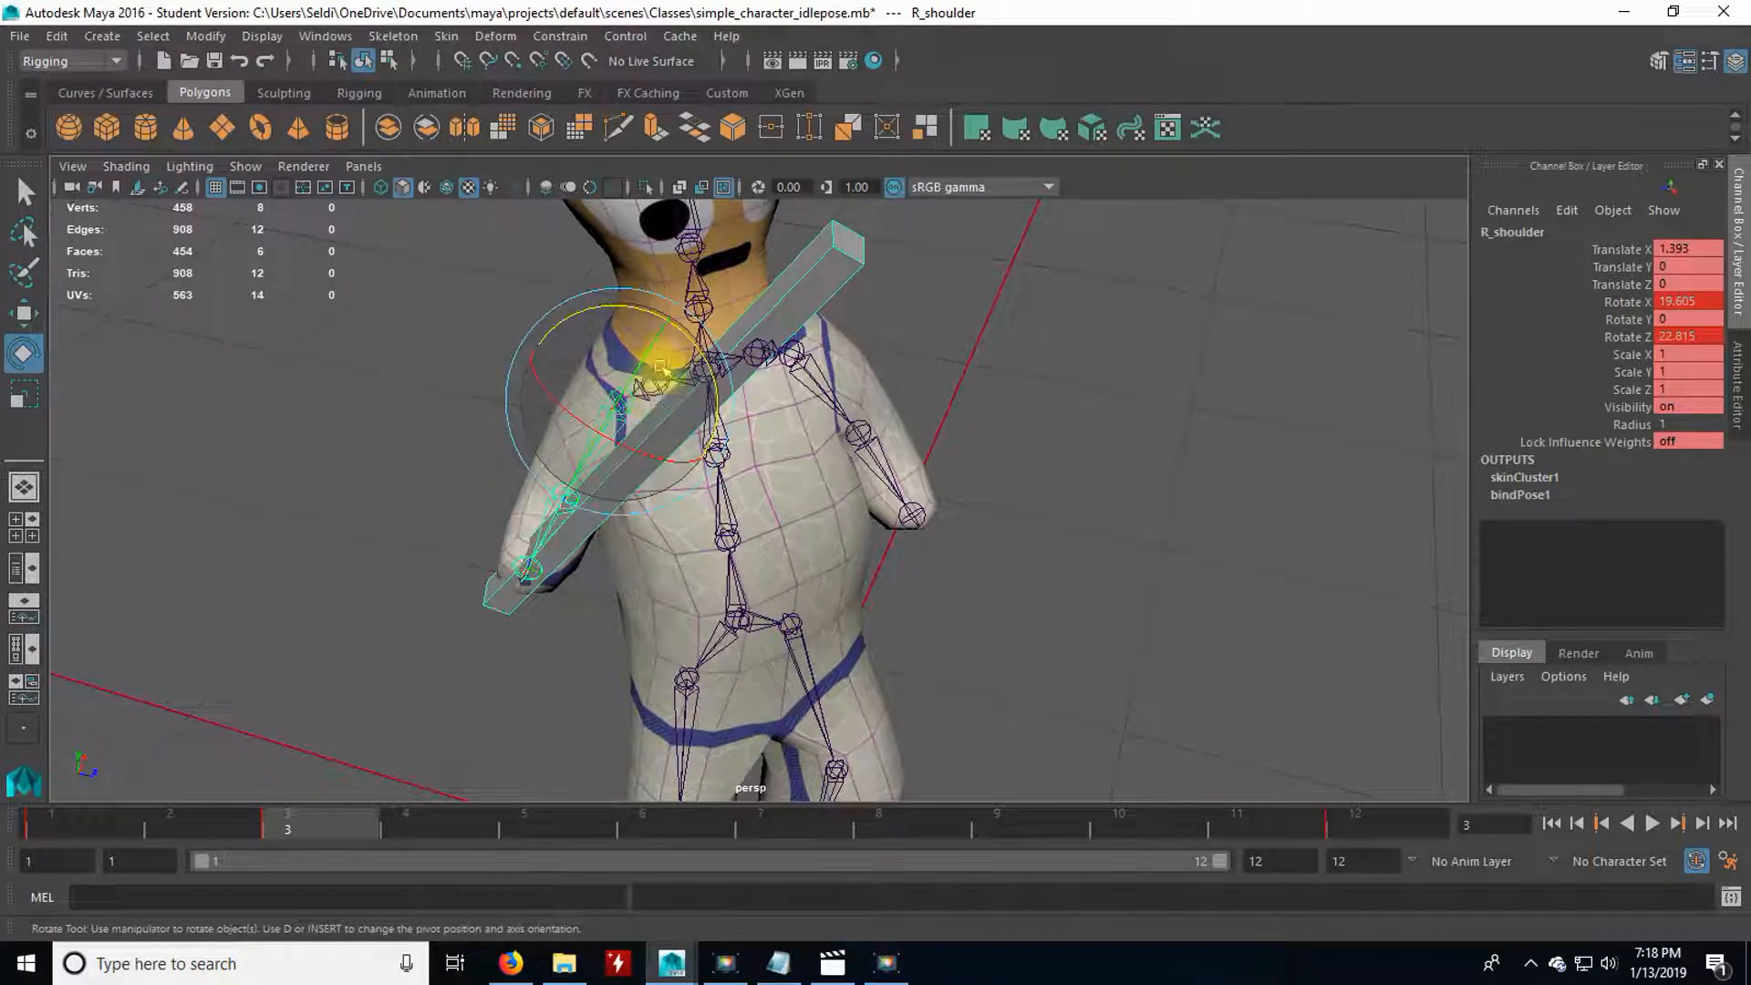
pyautogui.moveTo(619, 307); pyautogui.dragTo(606, 352)
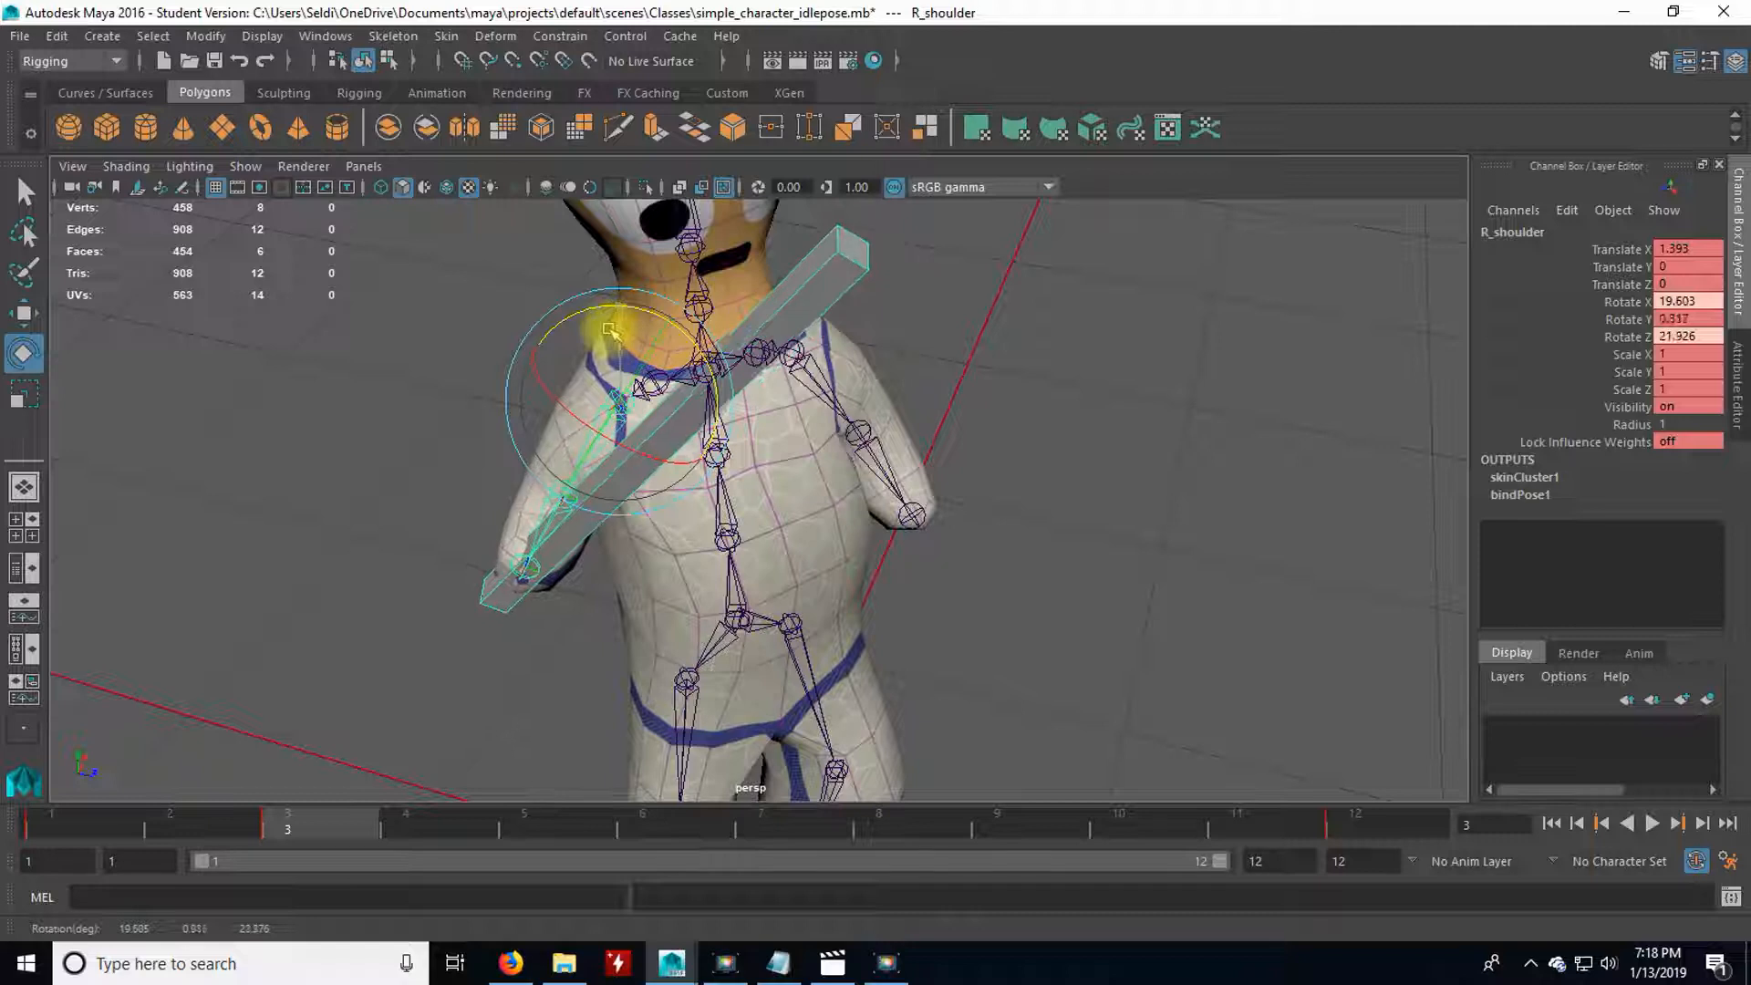
pyautogui.hotkey('shift', 'e')
pyautogui.keyDown('alt'); pyautogui.moveTo(504, 529); pyautogui.dragTo(429, 501); pyautogui.keyUp('alt')
pyautogui.click(519, 465)
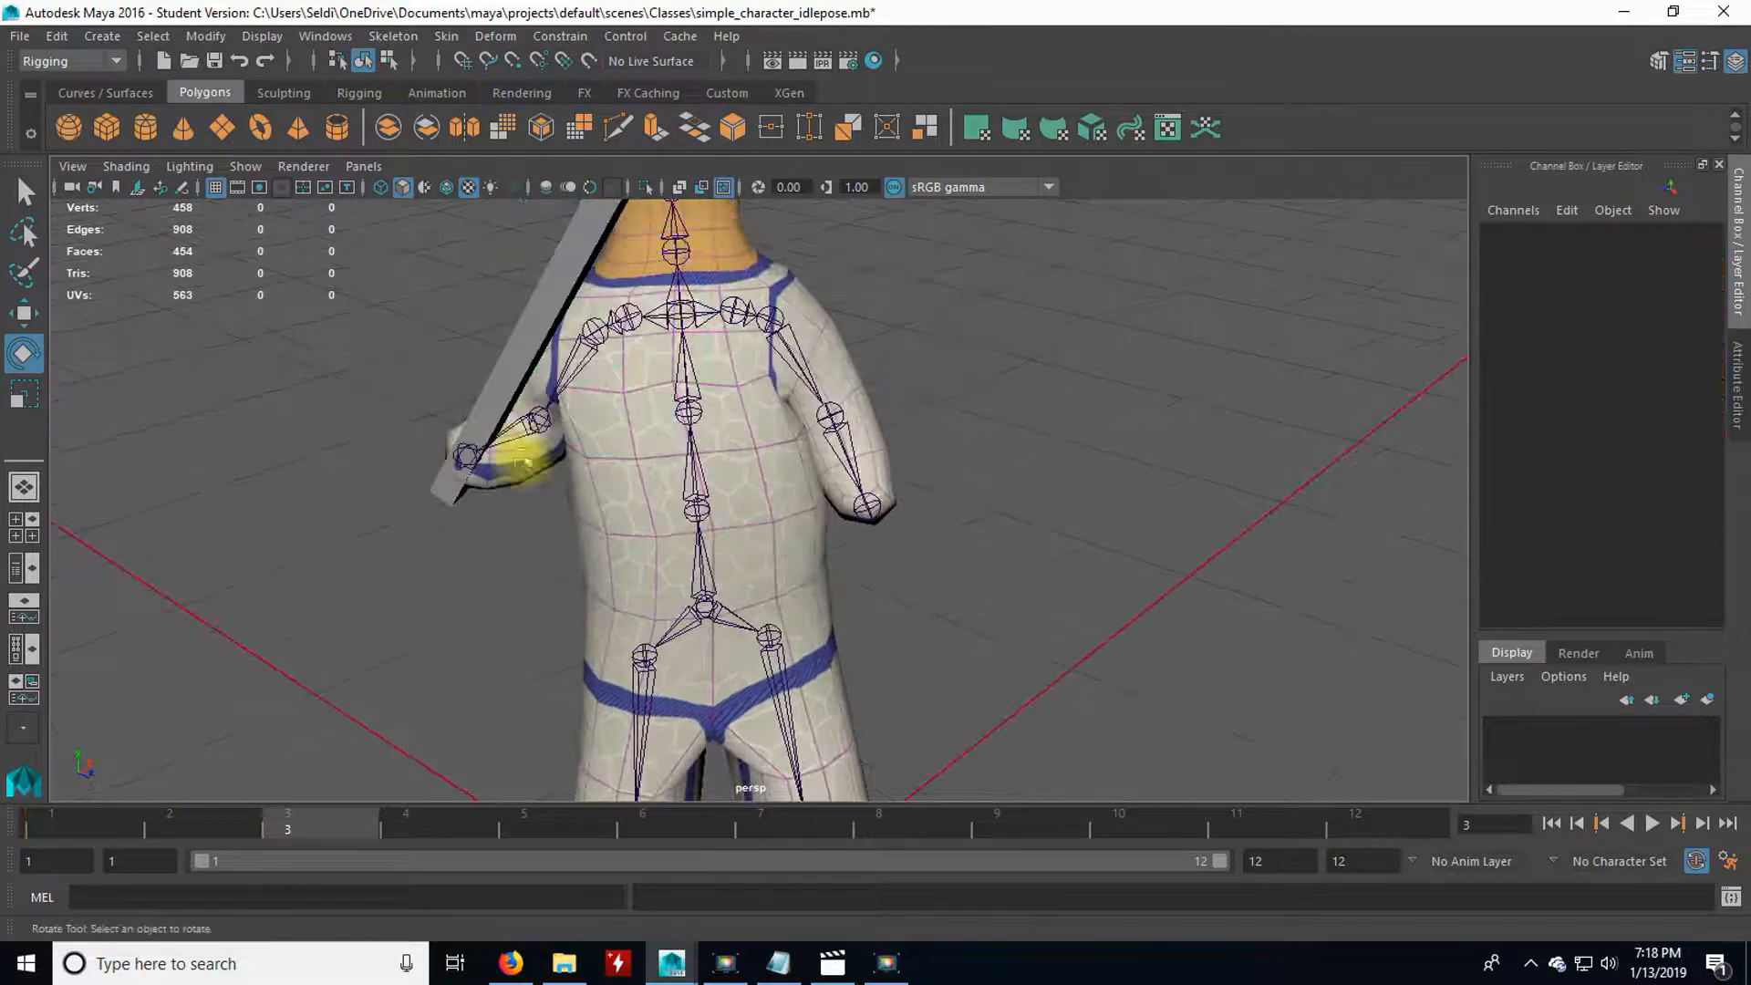
# Rotate the right elbow at frame 3 so the bar stands upright, and scrub the opening frames to check the arm's motion.
pyautogui.click(534, 422)
pyautogui.moveTo(598, 394); pyautogui.dragTo(342, 419)
pyautogui.scroll(-2, 654, 595)
pyautogui.keyDown('alt'); pyautogui.moveTo(657, 576); pyautogui.dragTo(614, 602); pyautogui.keyUp('alt')
pyautogui.moveTo(118, 813); pyautogui.dragTo(413, 654)
pyautogui.click(453, 589)
pyautogui.keyDown('alt'); pyautogui.moveTo(454, 588); pyautogui.dragTo(540, 563); pyautogui.keyUp('alt')
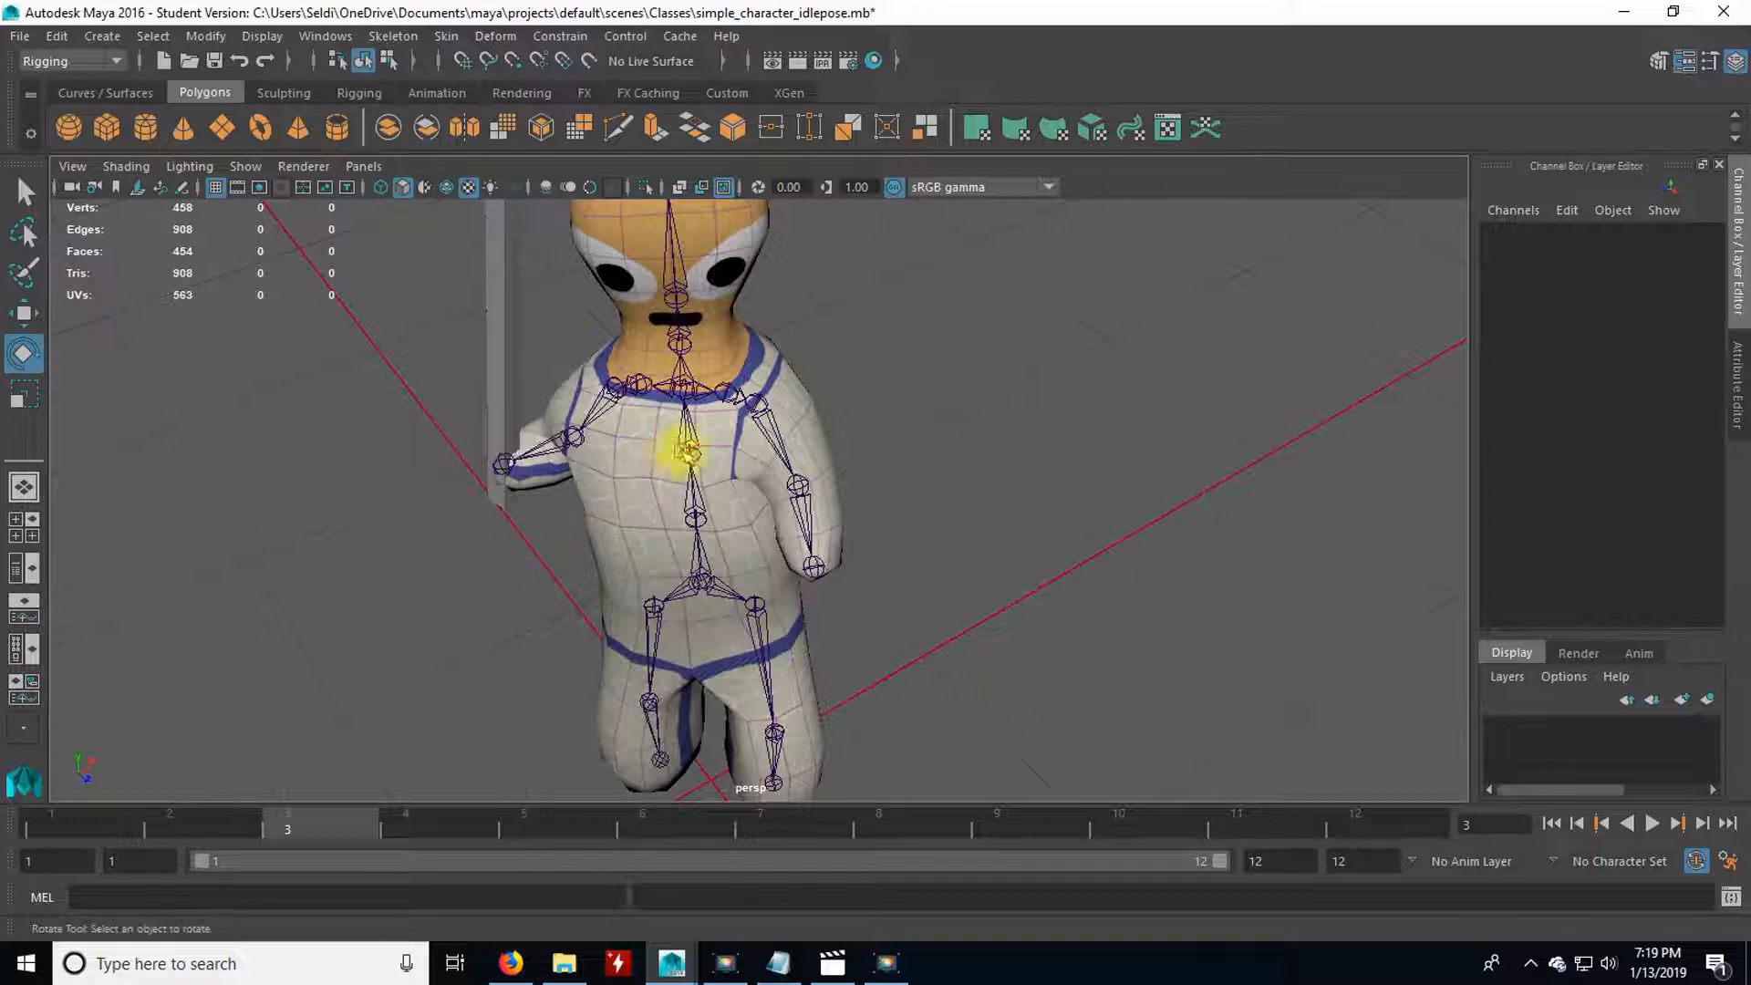
# Adjust the torso at frame 3 by slightly rotating a spine joint, and clear the selection.
pyautogui.click(675, 447)
pyautogui.click(695, 570)
pyautogui.click(718, 555)
pyautogui.moveTo(746, 580); pyautogui.dragTo(733, 578)
pyautogui.click(909, 493)
# Bring the left arm forward at frame 3 by rotating L_shoulder and bending L_elbow to about -49.8 degrees on Y.
pyautogui.click(768, 435)
pyautogui.moveTo(700, 406); pyautogui.dragTo(729, 400)
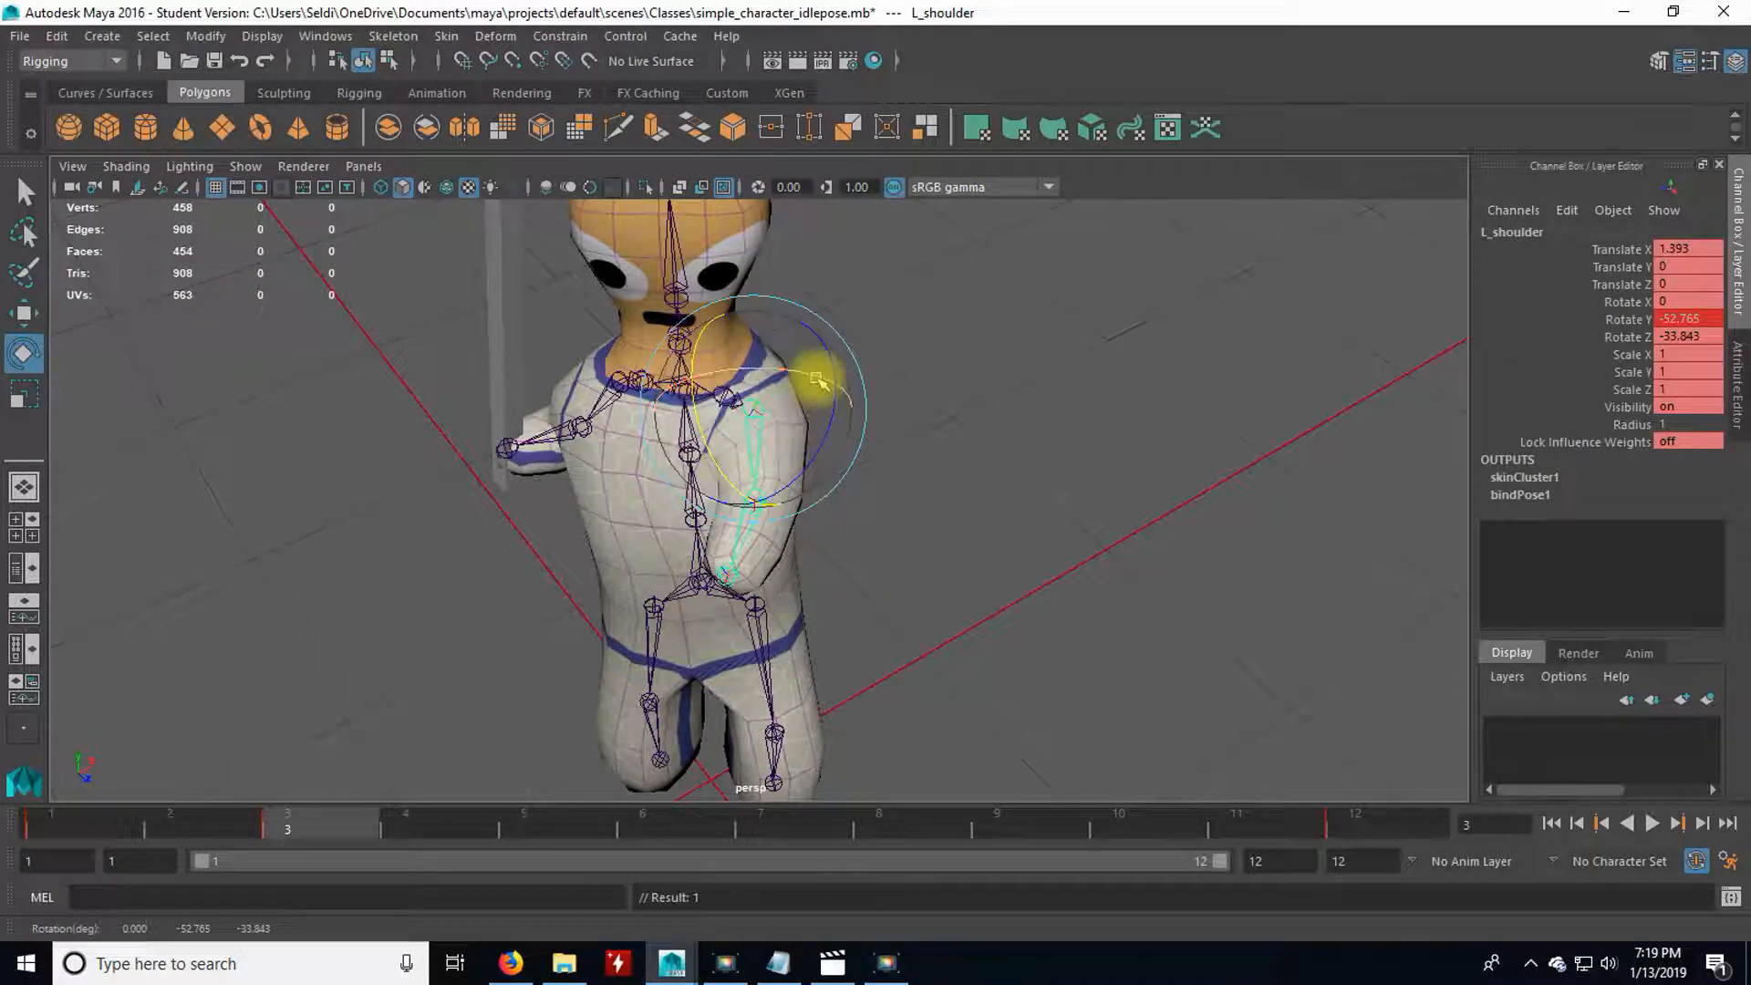
pyautogui.moveTo(796, 406); pyautogui.dragTo(770, 511)
pyautogui.click(782, 509)
pyautogui.click(752, 519)
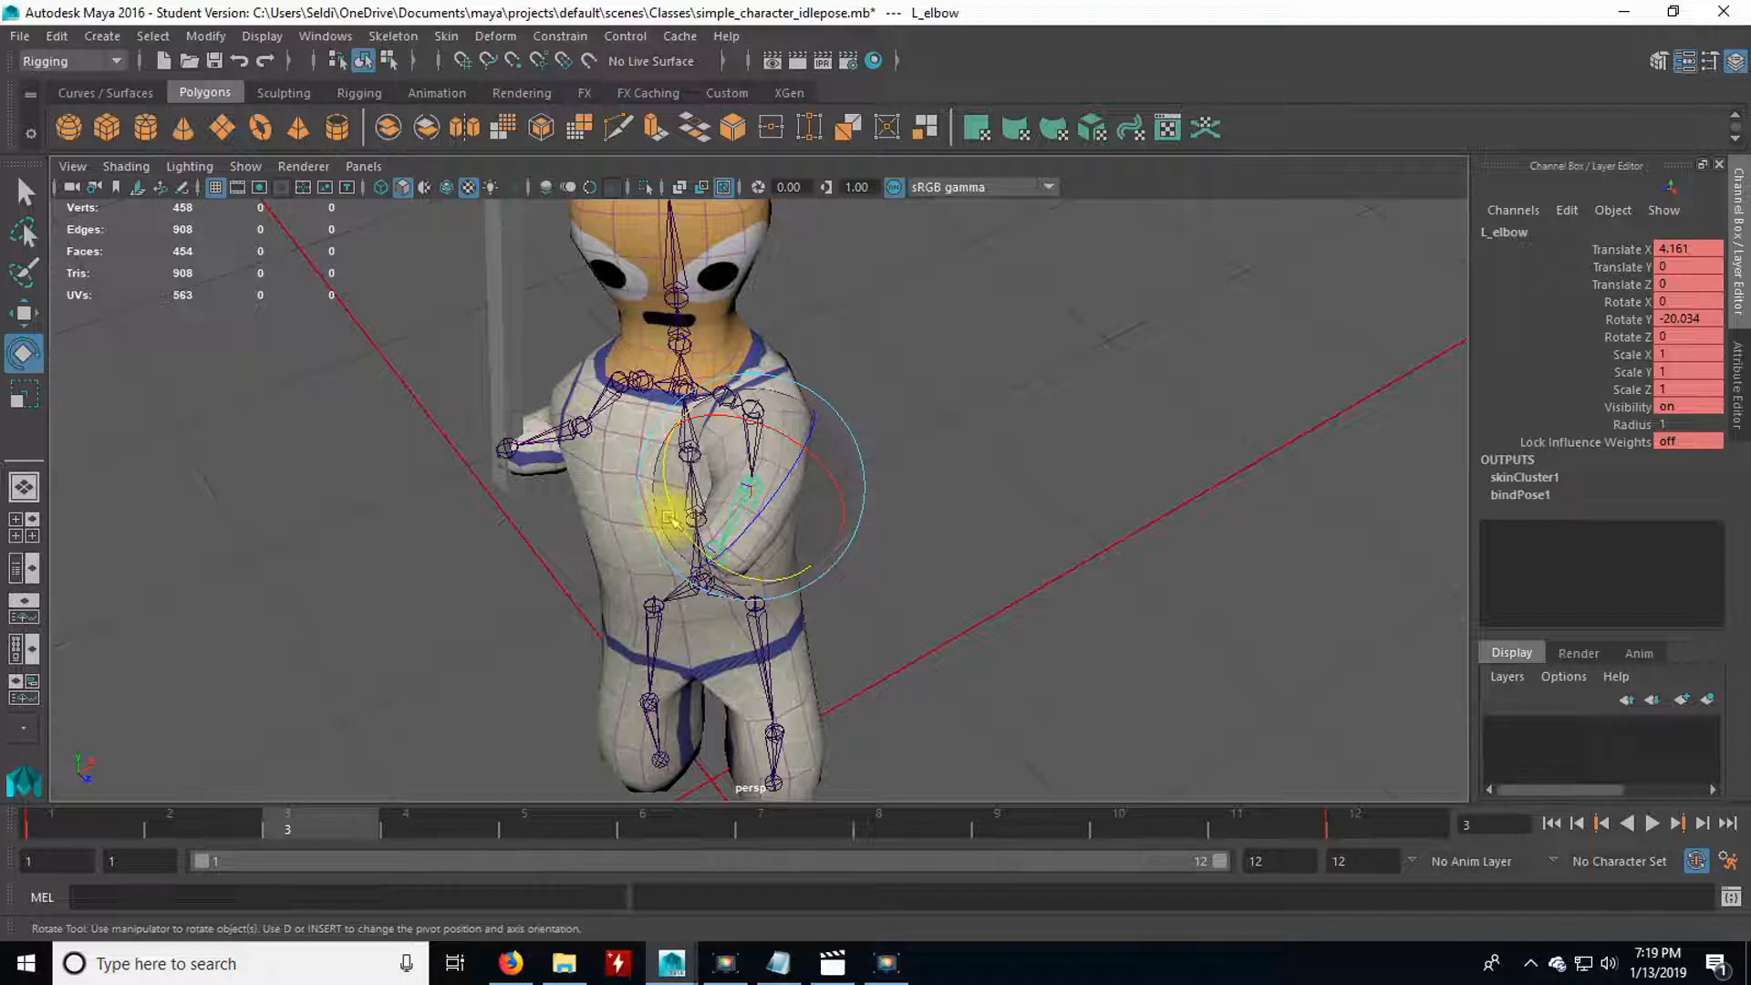
pyautogui.moveTo(667, 497); pyautogui.dragTo(659, 475)
# Scrub frames 1 to 3 to check the motion, and select all joints to key the complete pose at frame 3.
pyautogui.keyDown('alt'); pyautogui.moveTo(558, 540); pyautogui.dragTo(750, 503); pyautogui.keyUp('alt')
pyautogui.moveTo(71, 830); pyautogui.dragTo(327, 830)
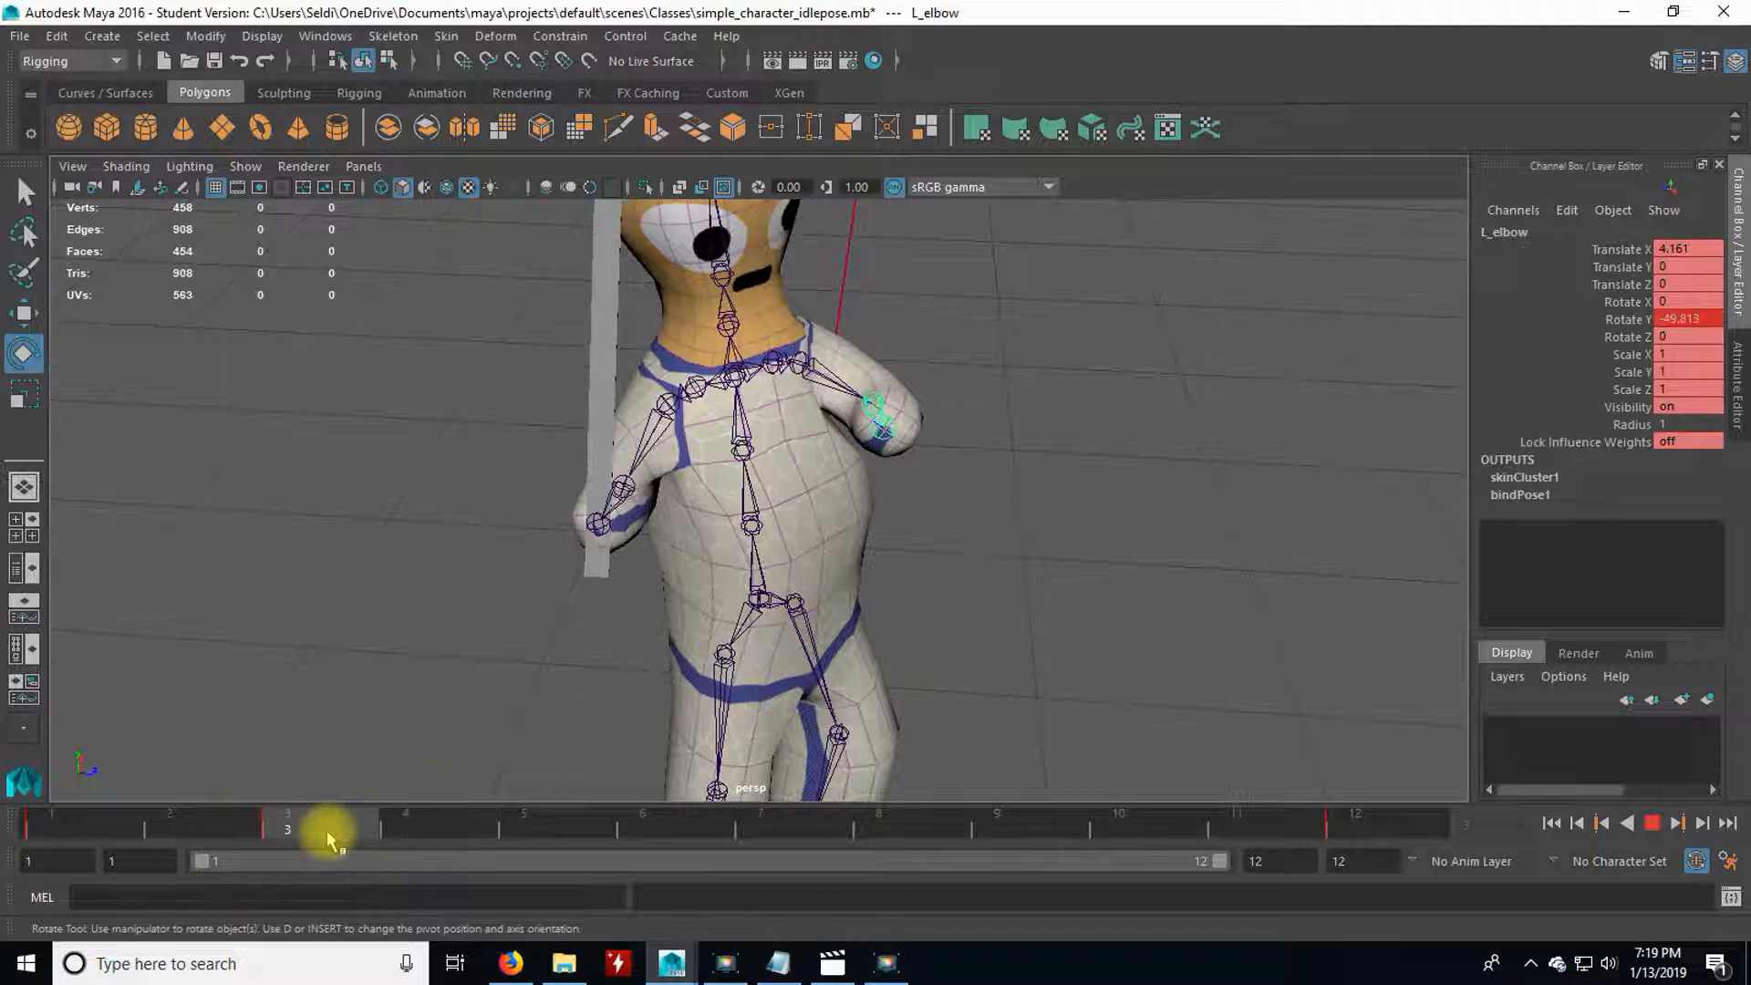
pyautogui.keyDown('alt'); pyautogui.moveTo(683, 684); pyautogui.dragTo(688, 675); pyautogui.keyUp('alt')
pyautogui.moveTo(79, 821); pyautogui.dragTo(377, 827)
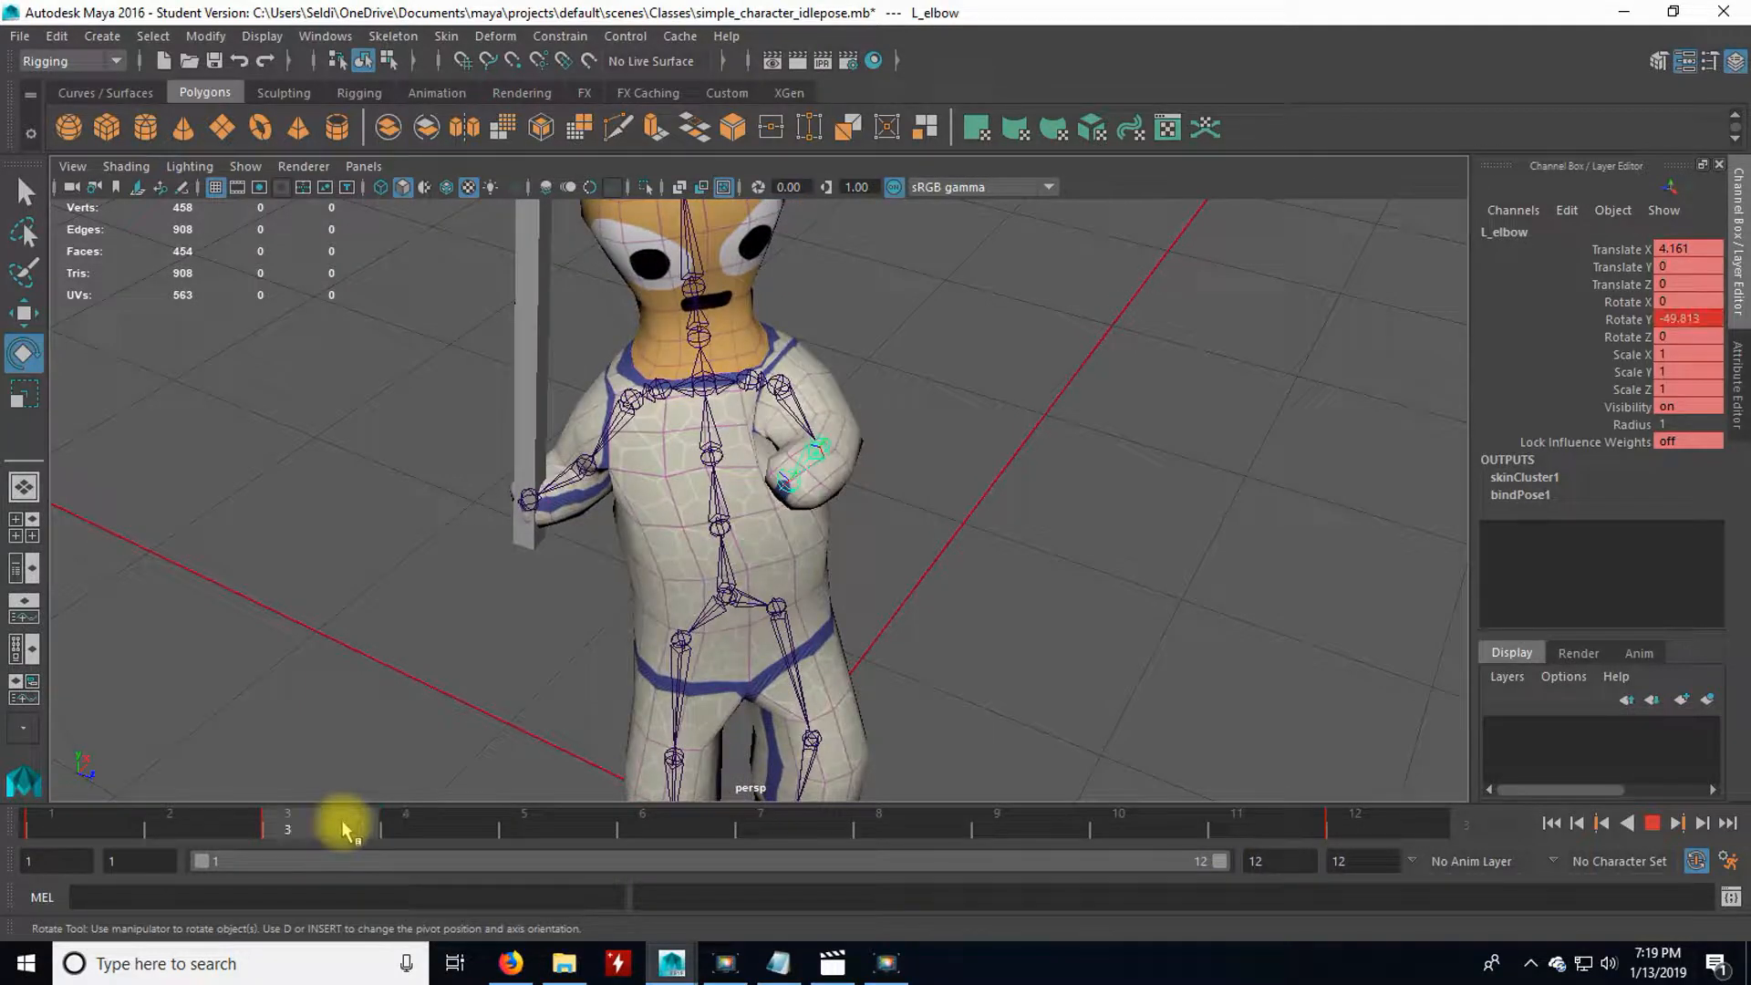
pyautogui.moveTo(345, 829); pyautogui.dragTo(343, 826)
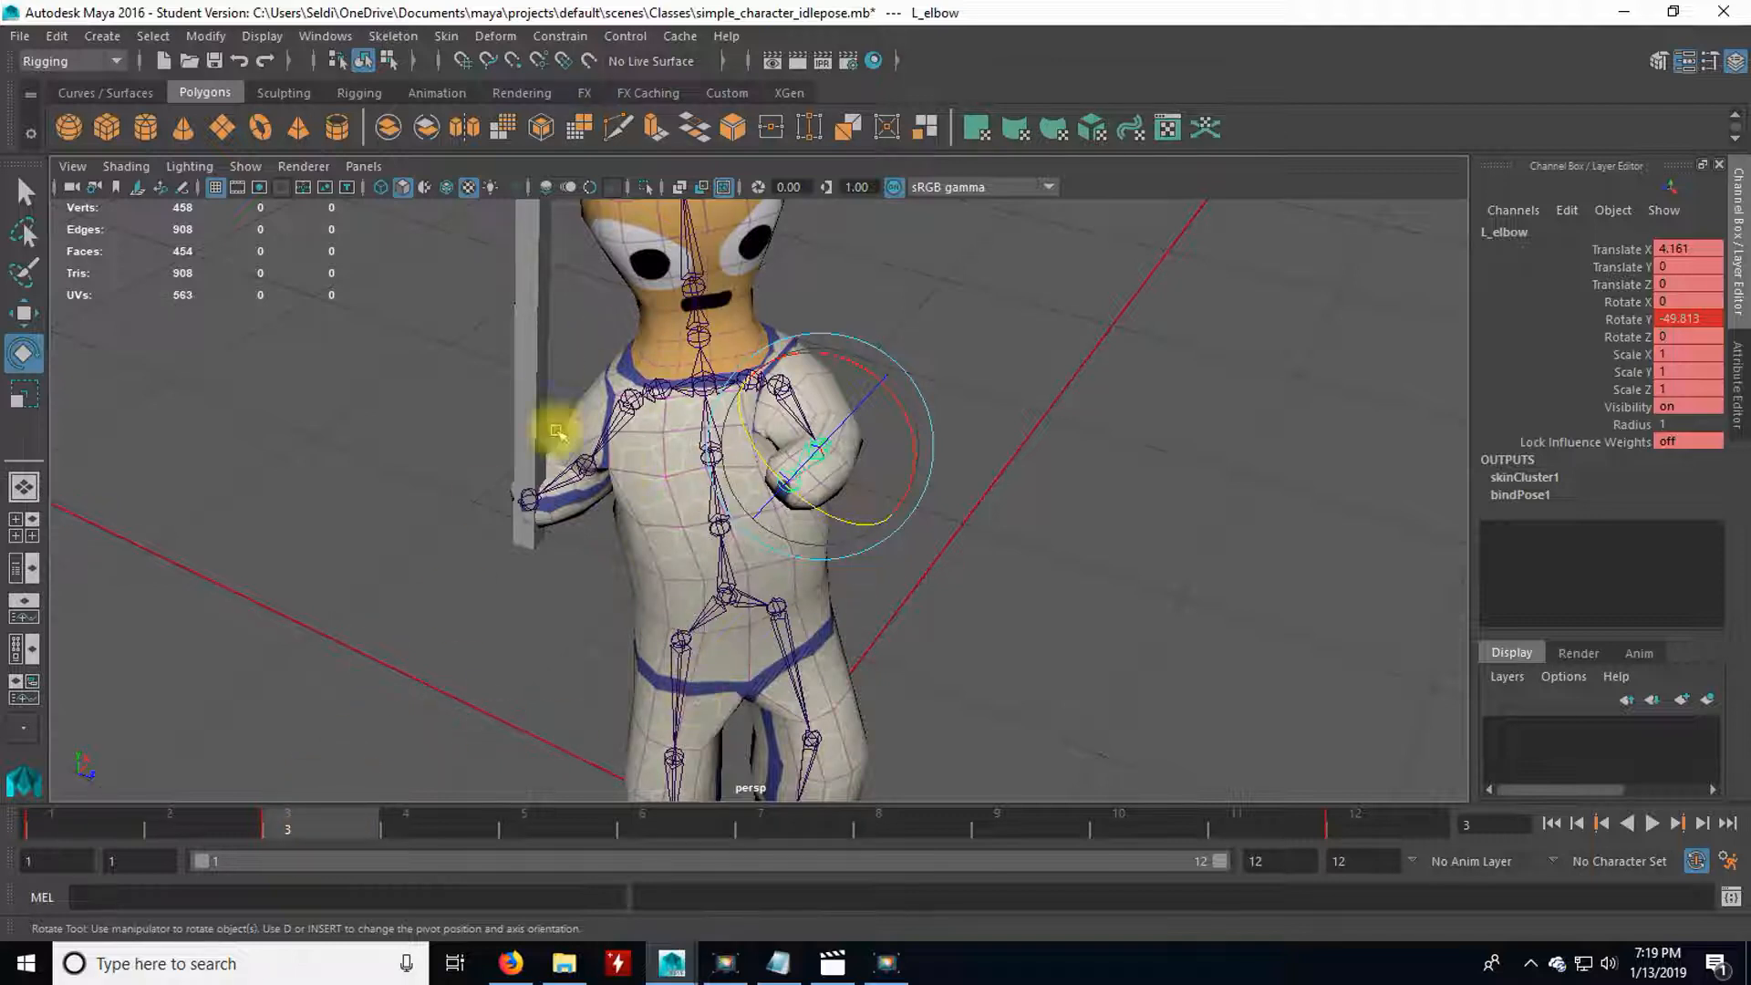
pyautogui.click(154, 36)
pyautogui.moveTo(212, 97)
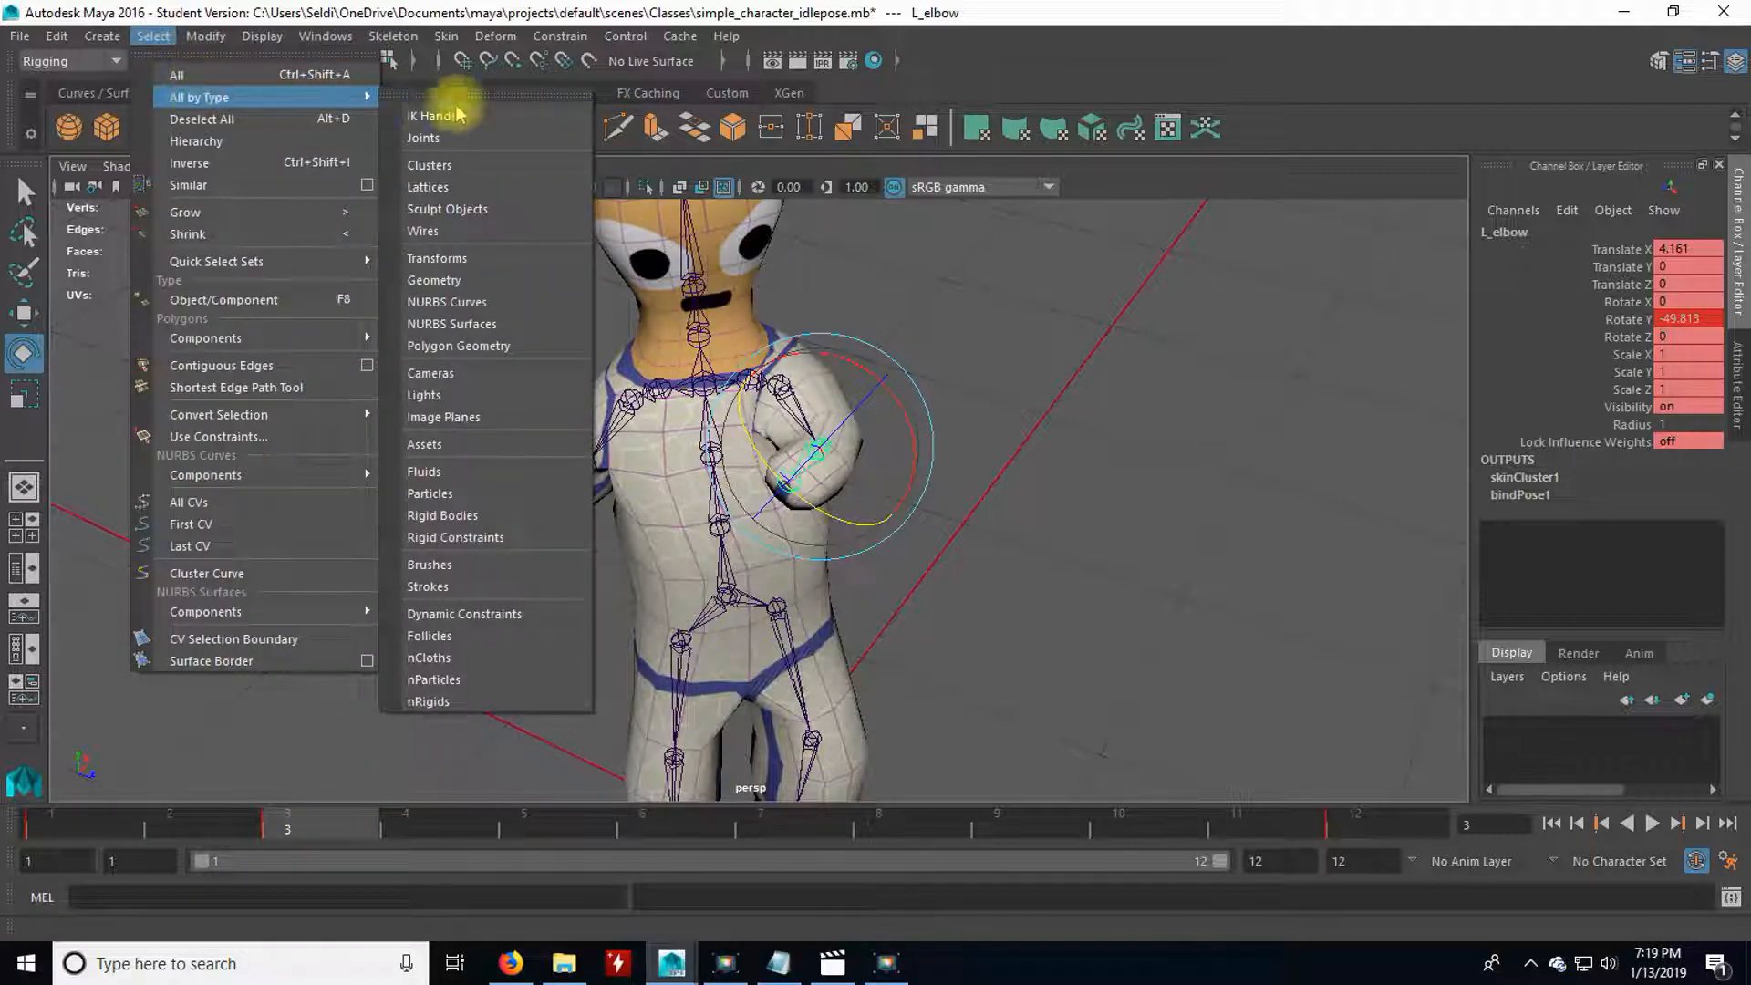
pyautogui.click(461, 139)
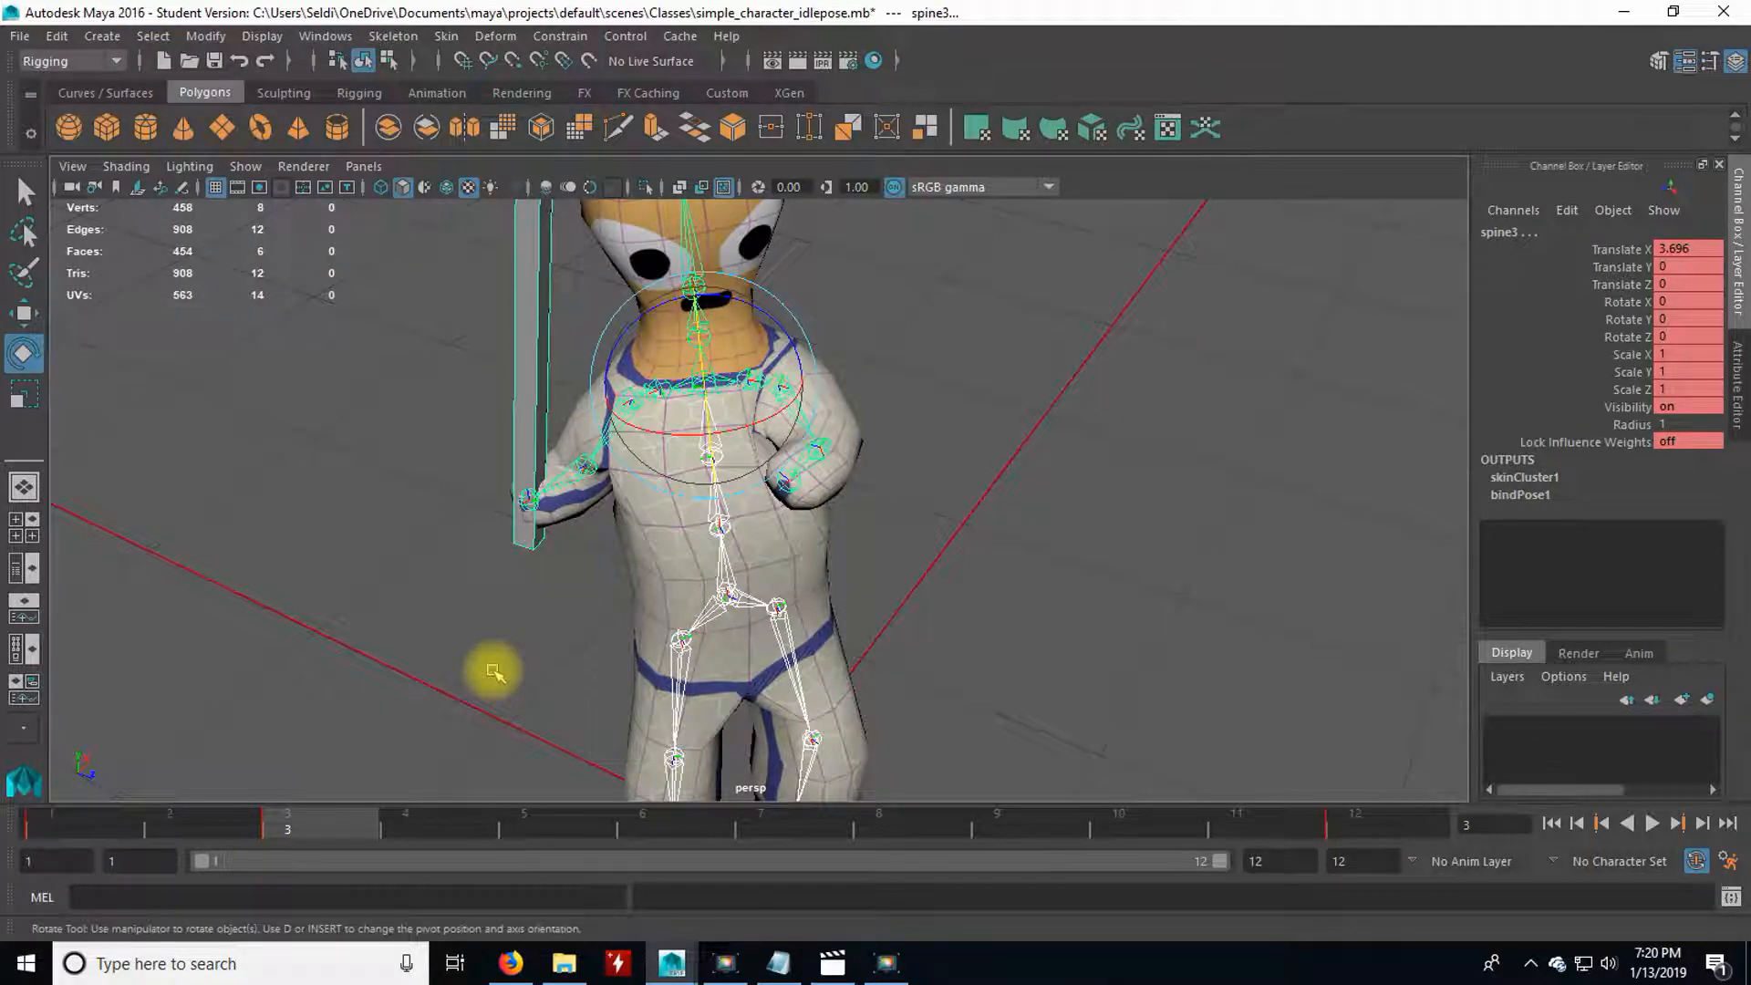
pyautogui.press('s')
# Go to frame 6 and move the pelvis joint forward to about 3.5 on Translate Z.
pyautogui.moveTo(462, 840); pyautogui.dragTo(667, 840)
pyautogui.scroll(-5, 785, 729)
pyautogui.scroll(2, 791, 727)
pyautogui.keyDown('alt'); pyautogui.moveTo(797, 730); pyautogui.dragTo(705, 646, button='middle'); pyautogui.keyUp('alt')
pyautogui.scroll(4, 709, 644)
pyautogui.keyDown('alt'); pyautogui.moveTo(741, 624); pyautogui.dragTo(663, 570); pyautogui.keyUp('alt')
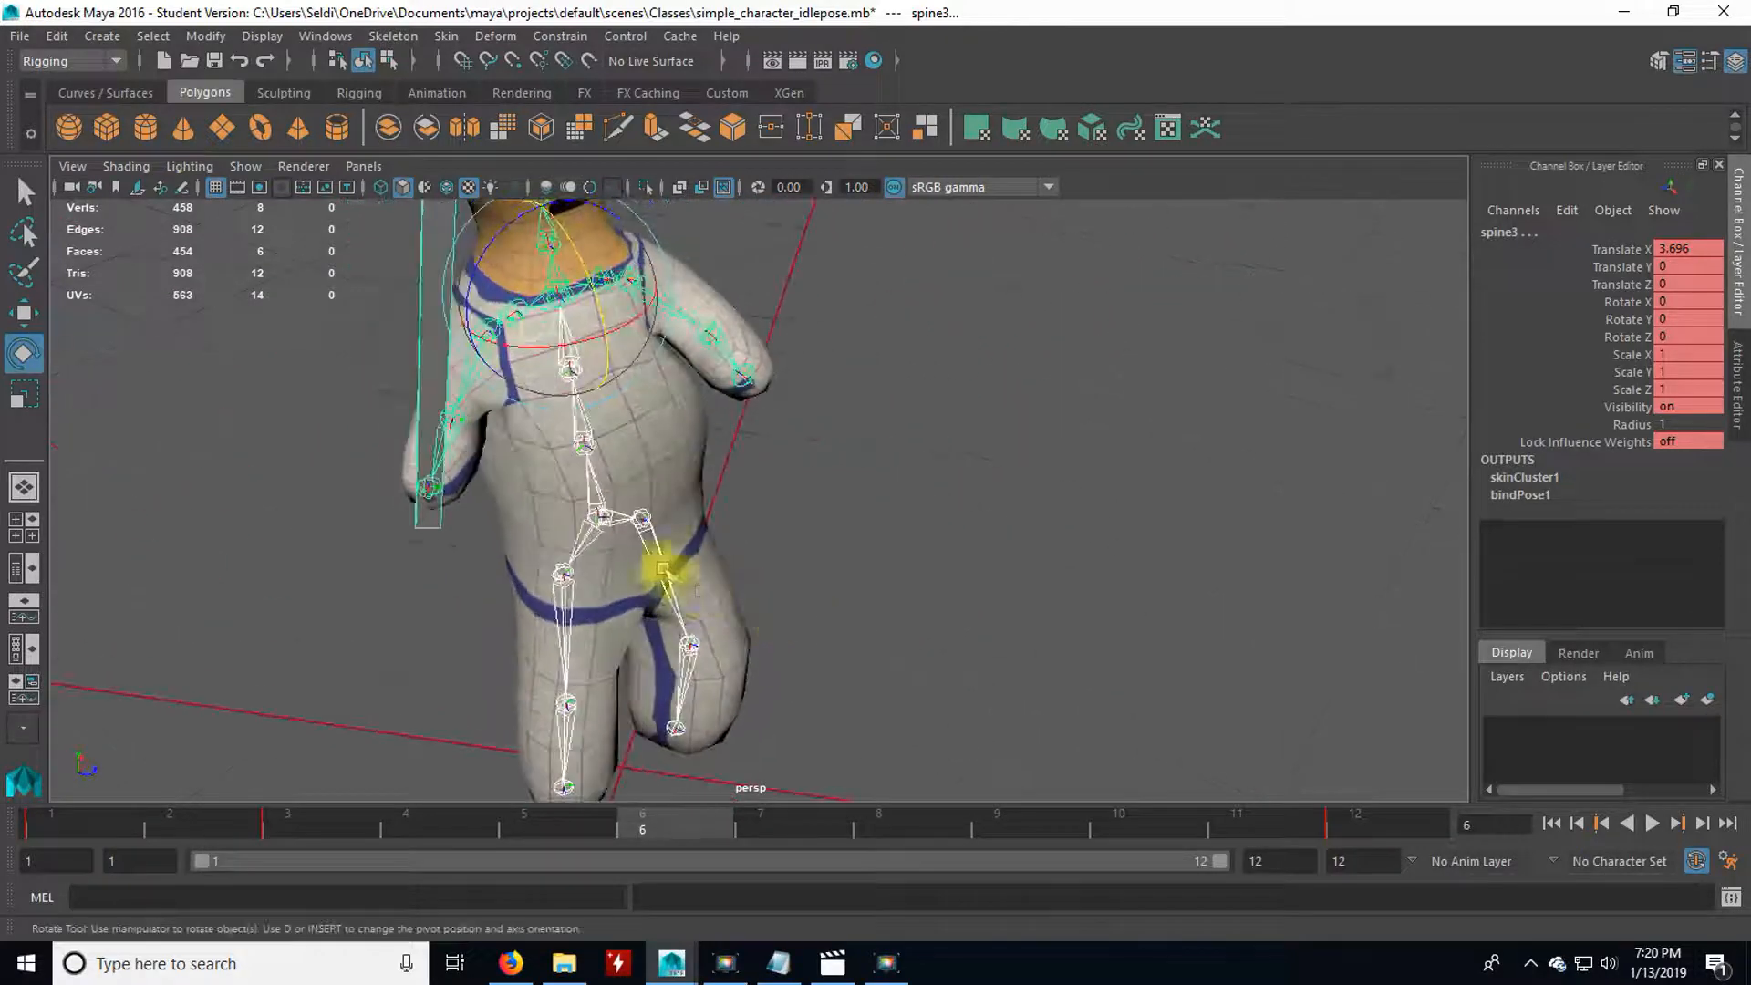
pyautogui.click(608, 519)
pyautogui.press('w')
pyautogui.moveTo(710, 529); pyautogui.dragTo(779, 538)
pyautogui.keyDown('alt'); pyautogui.moveTo(771, 637); pyautogui.dragTo(542, 631); pyautogui.keyUp('alt')
# In the side view at frame 6, swing the left leg forward by rotating the hip and bending L_knee to about 23.5 degrees on Y.
pyautogui.press('space')
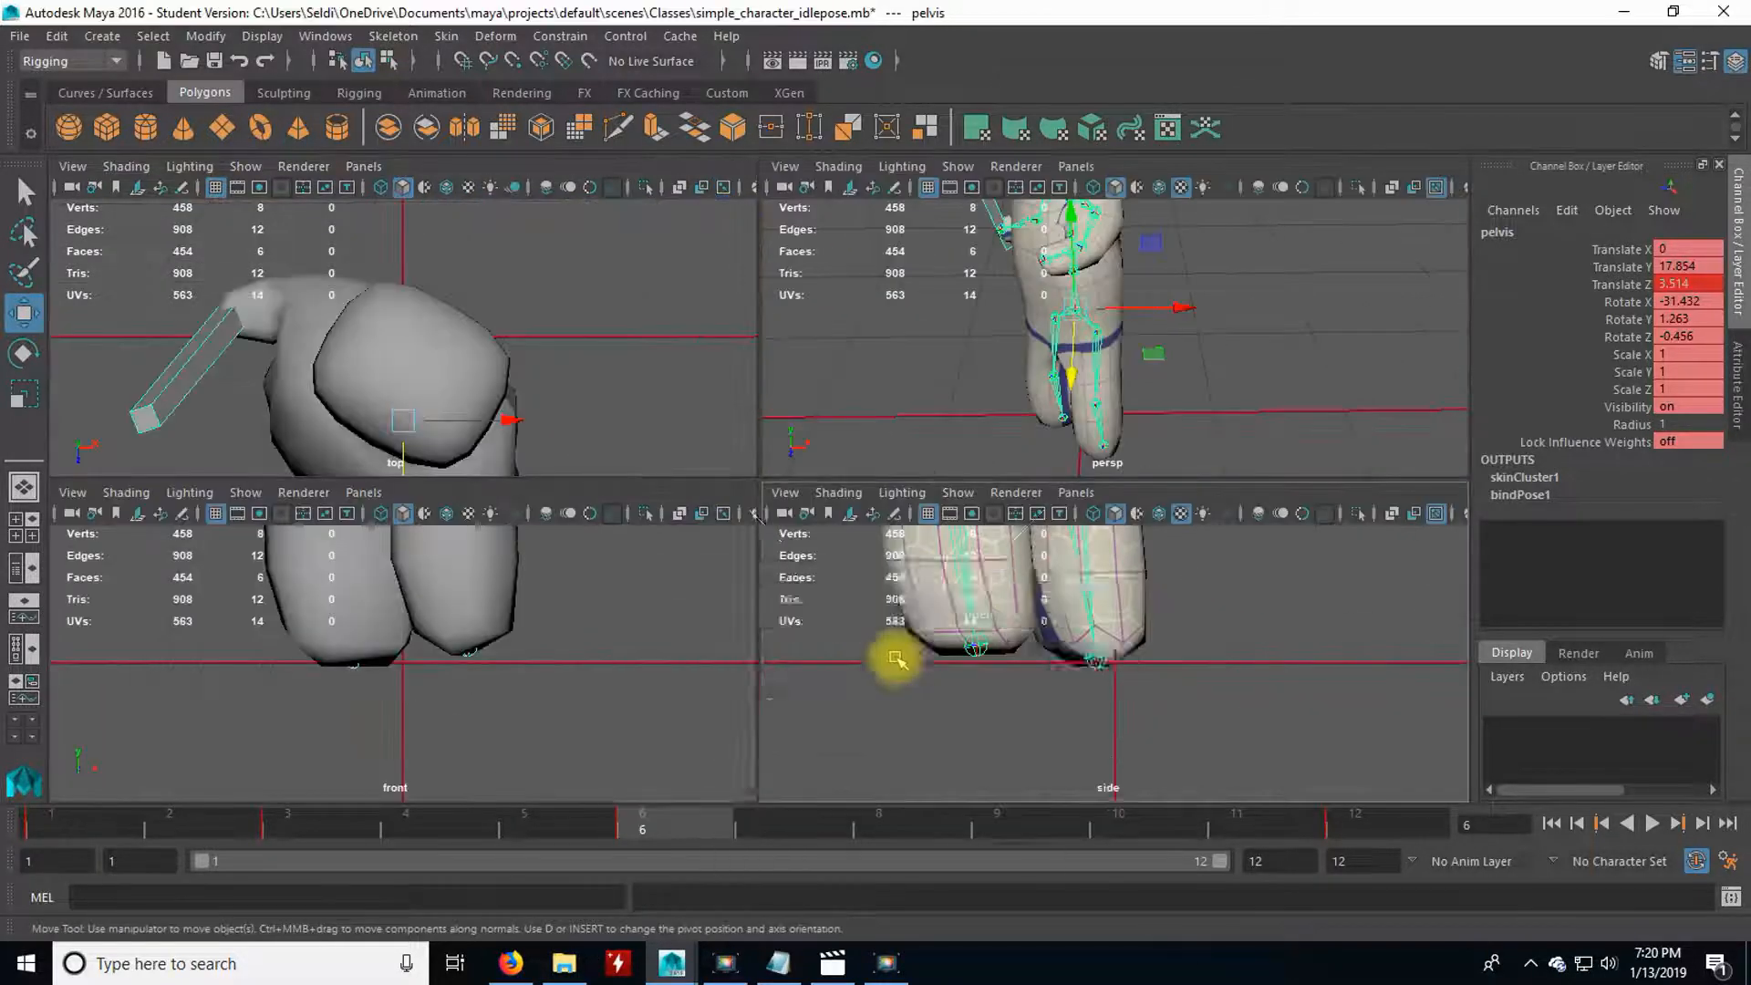
pyautogui.press('space')
pyautogui.scroll(-9, 800, 666)
pyautogui.keyDown('alt'); pyautogui.moveTo(819, 430); pyautogui.dragTo(837, 631, button='middle'); pyautogui.keyUp('alt')
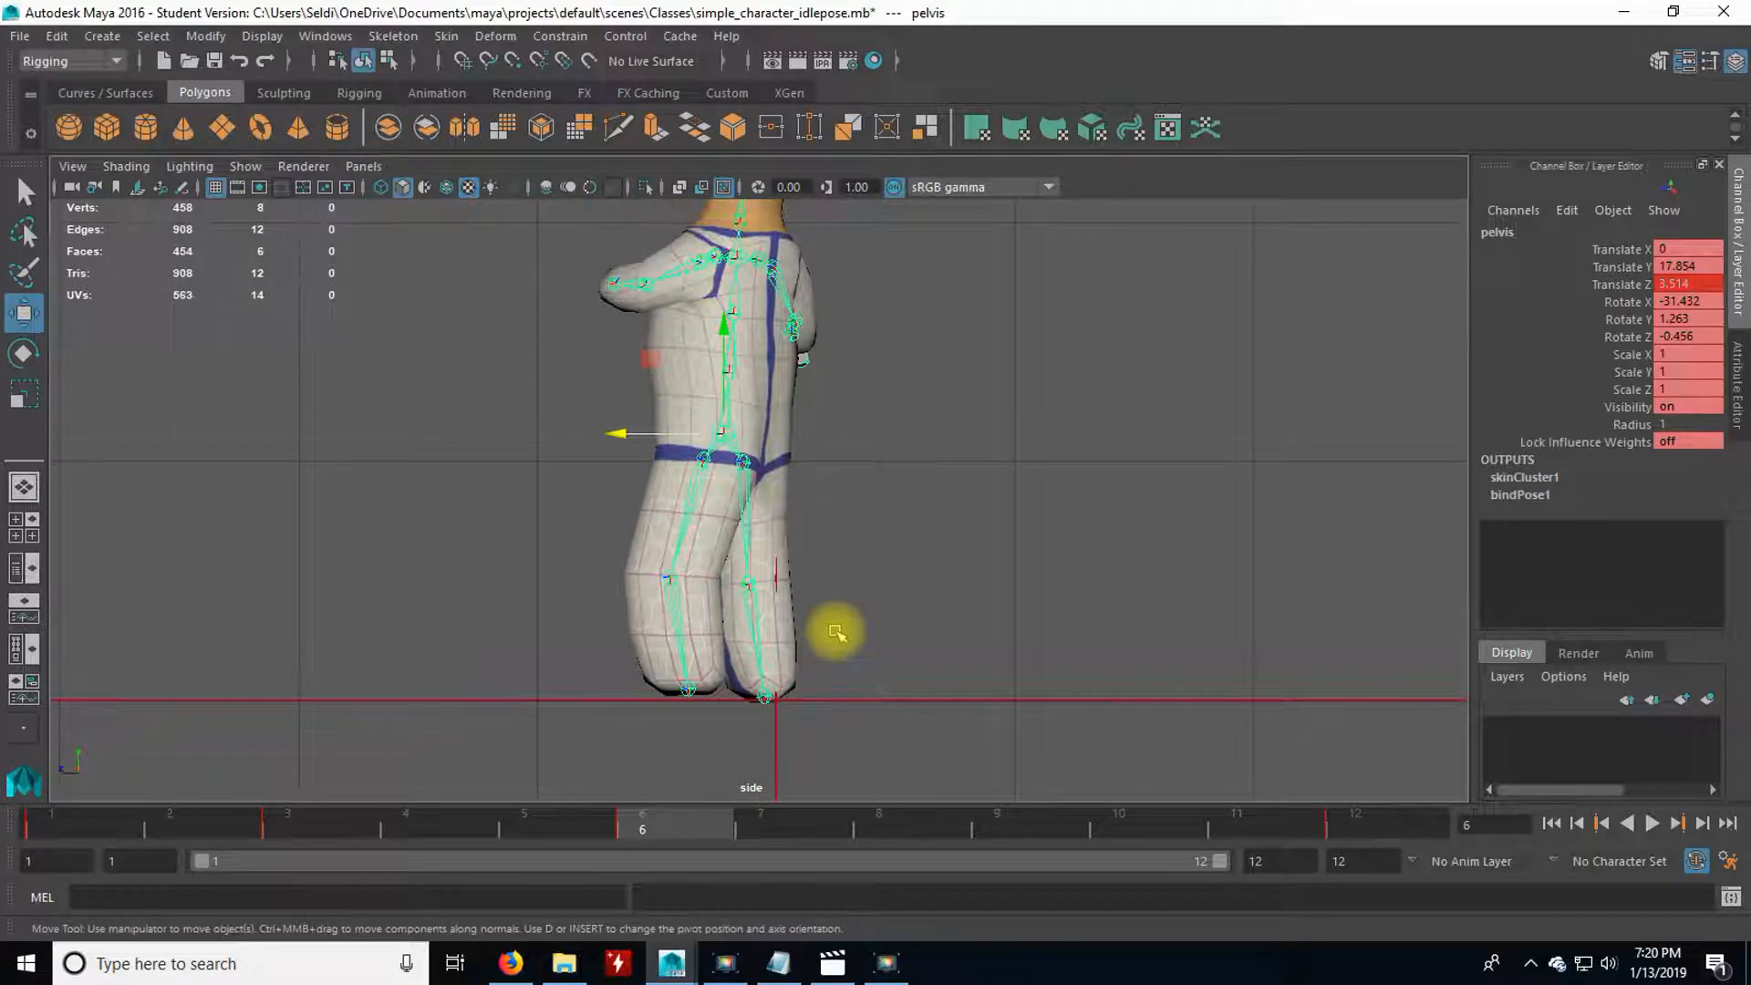
pyautogui.scroll(1, 836, 631)
pyautogui.click(656, 563)
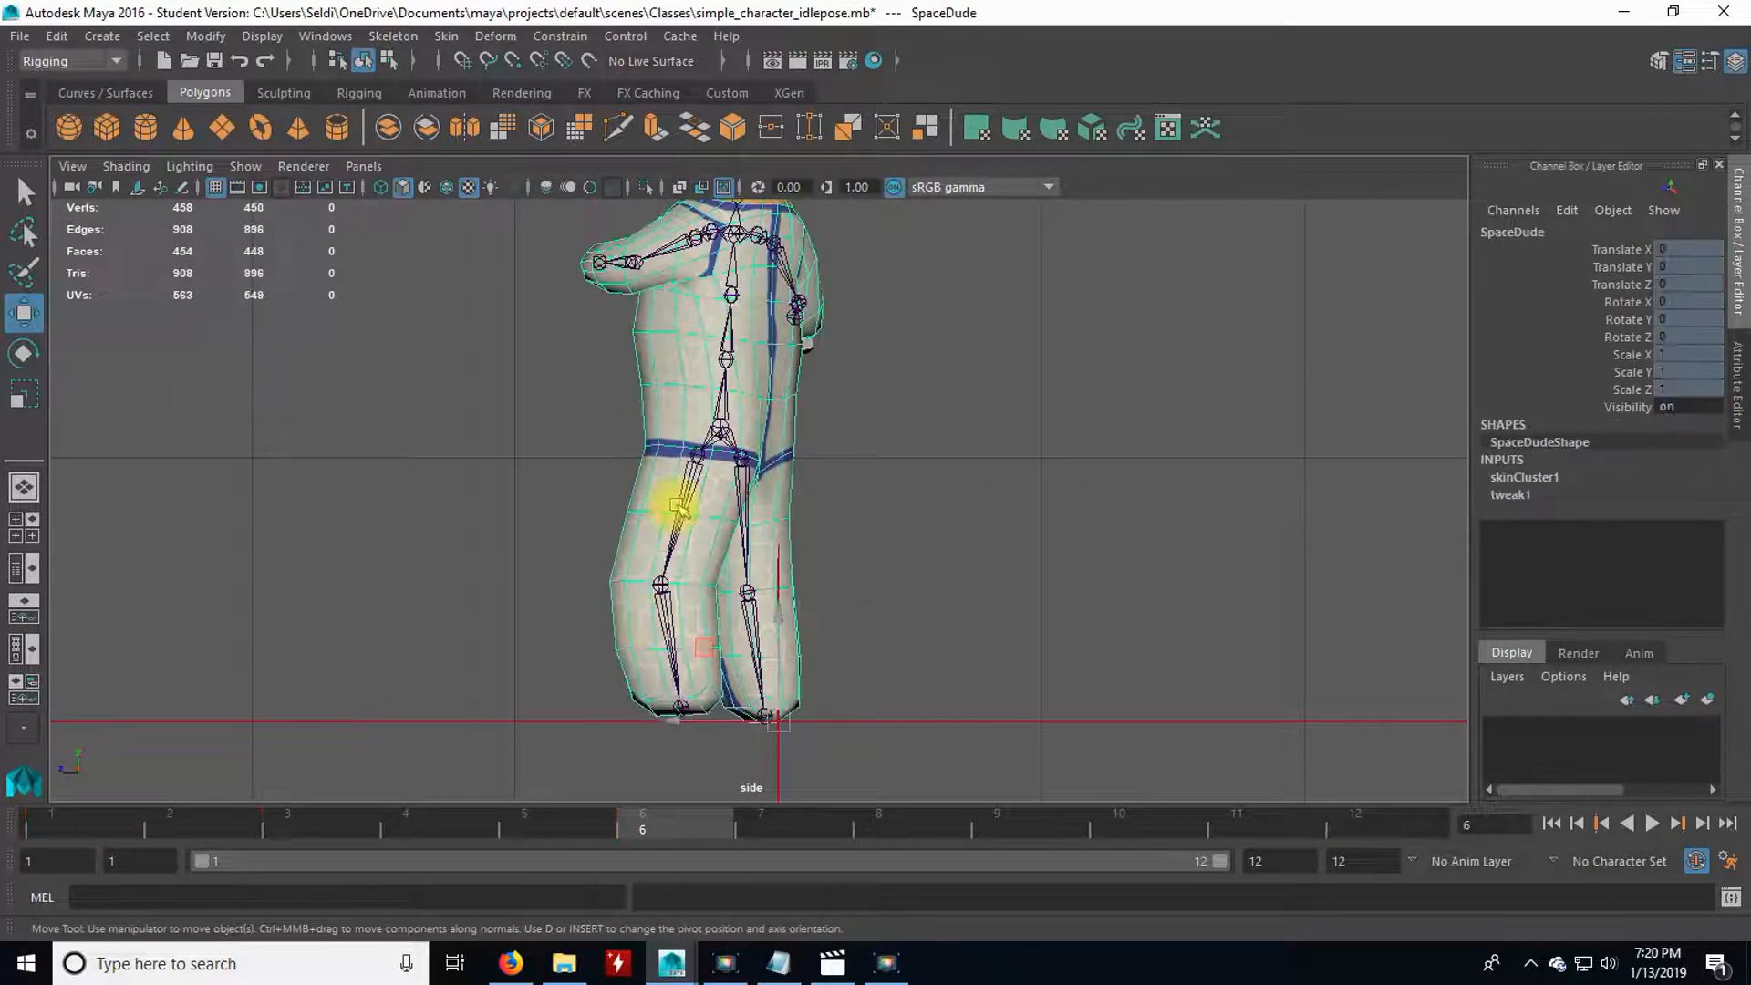
pyautogui.click(673, 586)
pyautogui.press('e')
pyautogui.moveTo(747, 538); pyautogui.dragTo(742, 629)
pyautogui.click(618, 616)
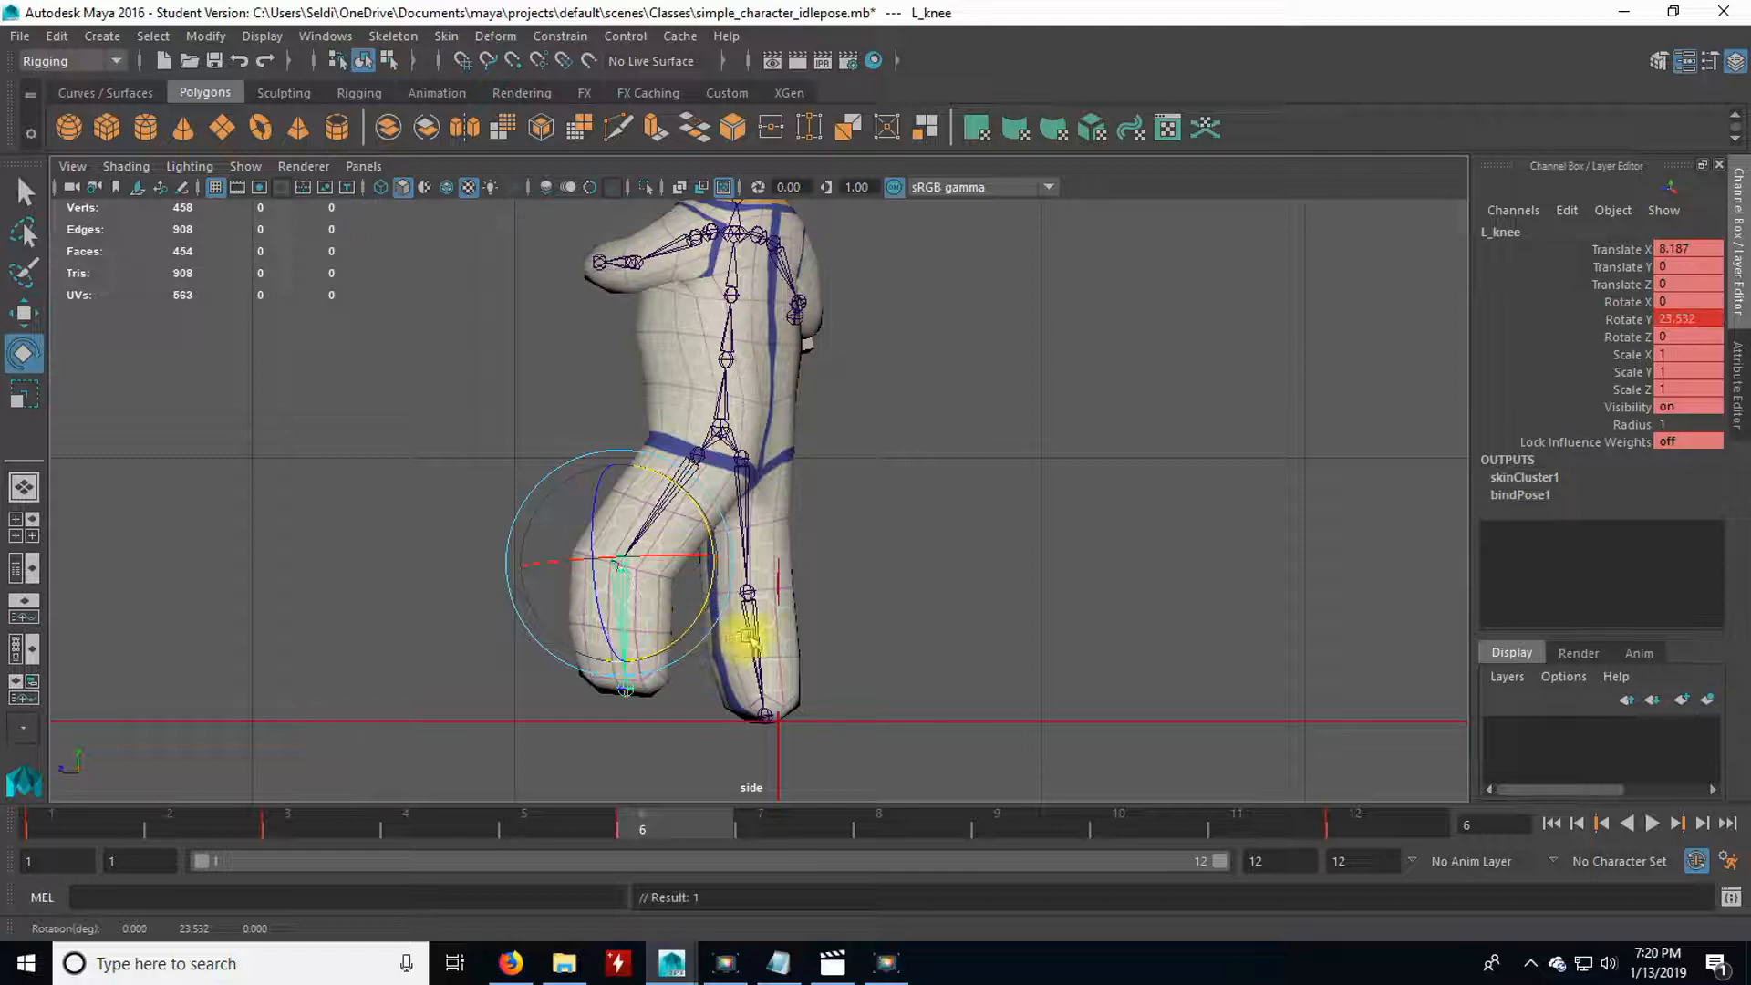
pyautogui.click(825, 475)
# Swing the right leg back at frame 6, rotating R_hip to about 28.2, 39.6 and 0.9 degrees and R_knee to about 5.7 degrees on Y.
pyautogui.click(744, 488)
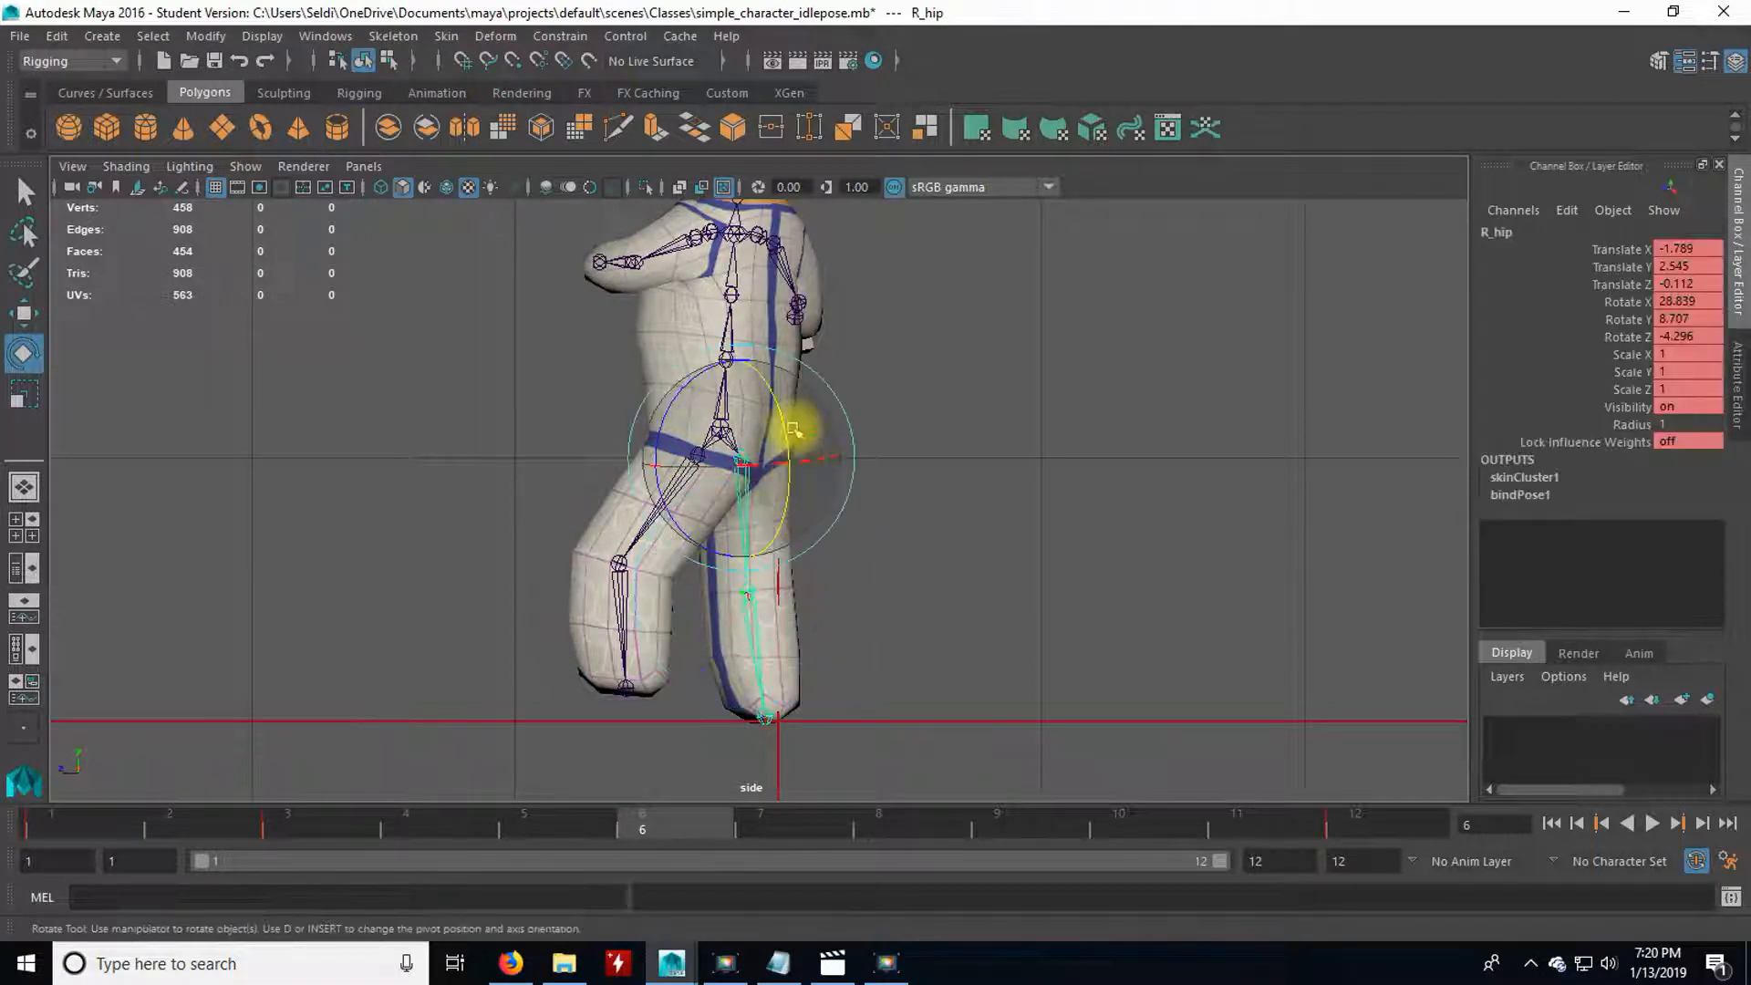
pyautogui.moveTo(781, 418); pyautogui.dragTo(717, 401)
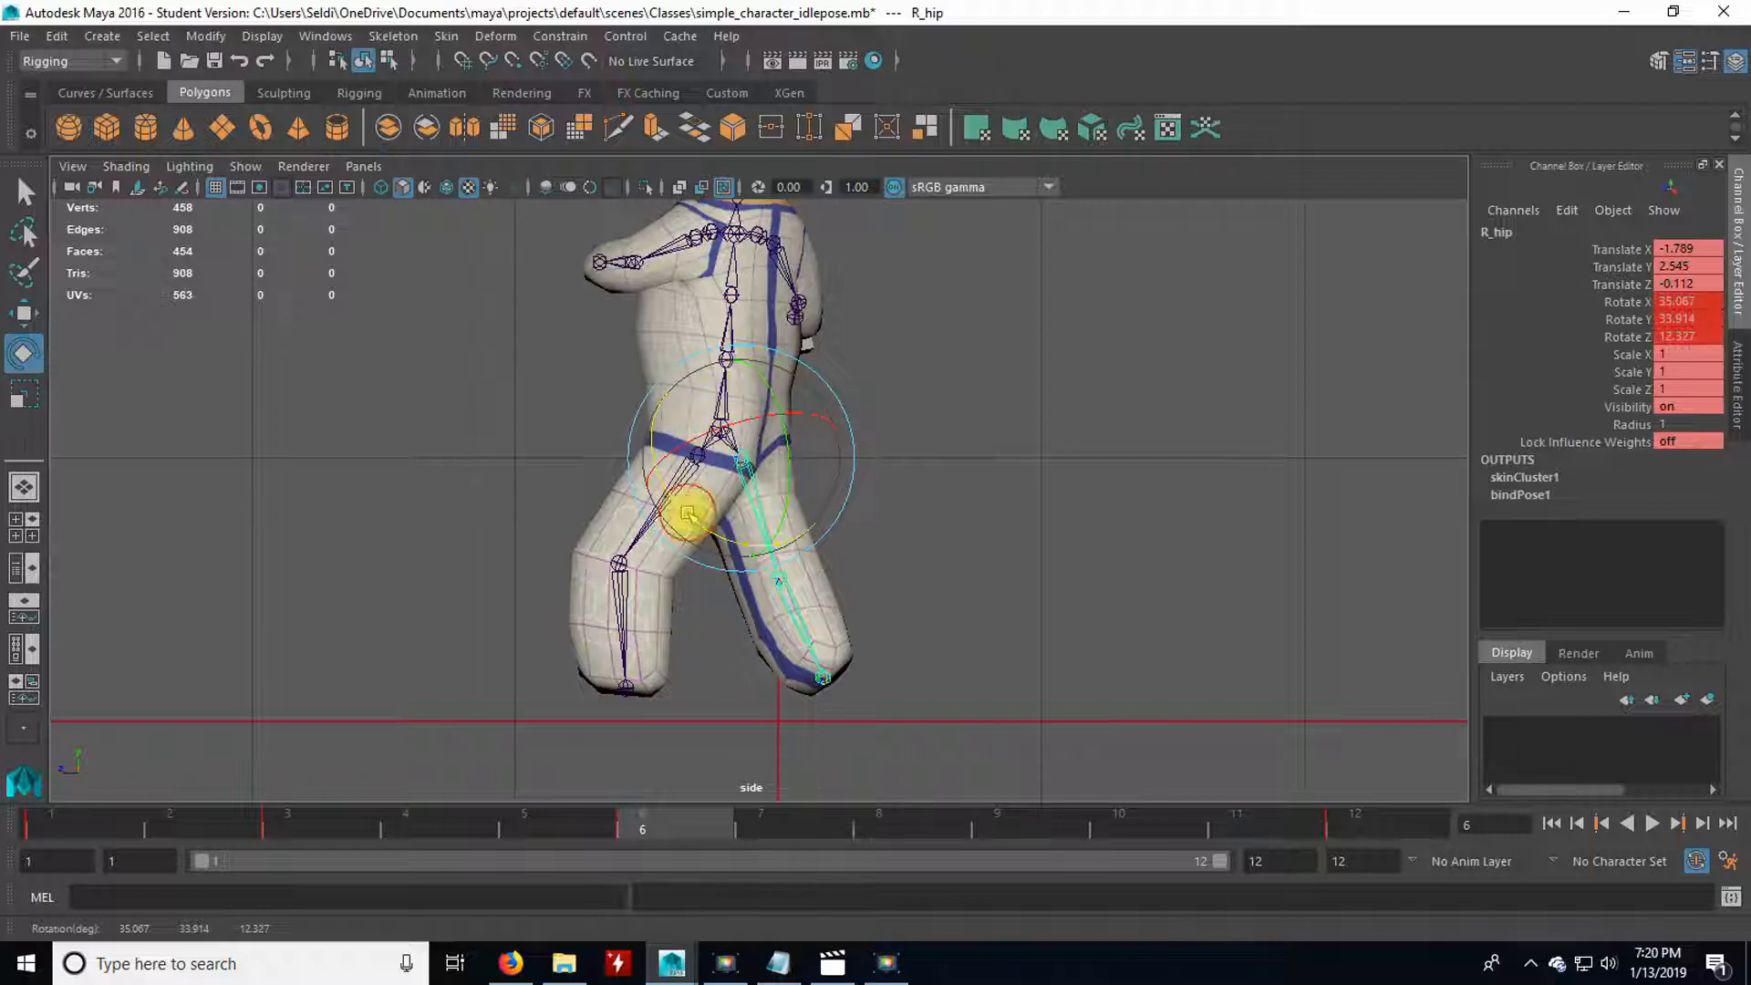
pyautogui.moveTo(688, 512); pyautogui.dragTo(702, 528)
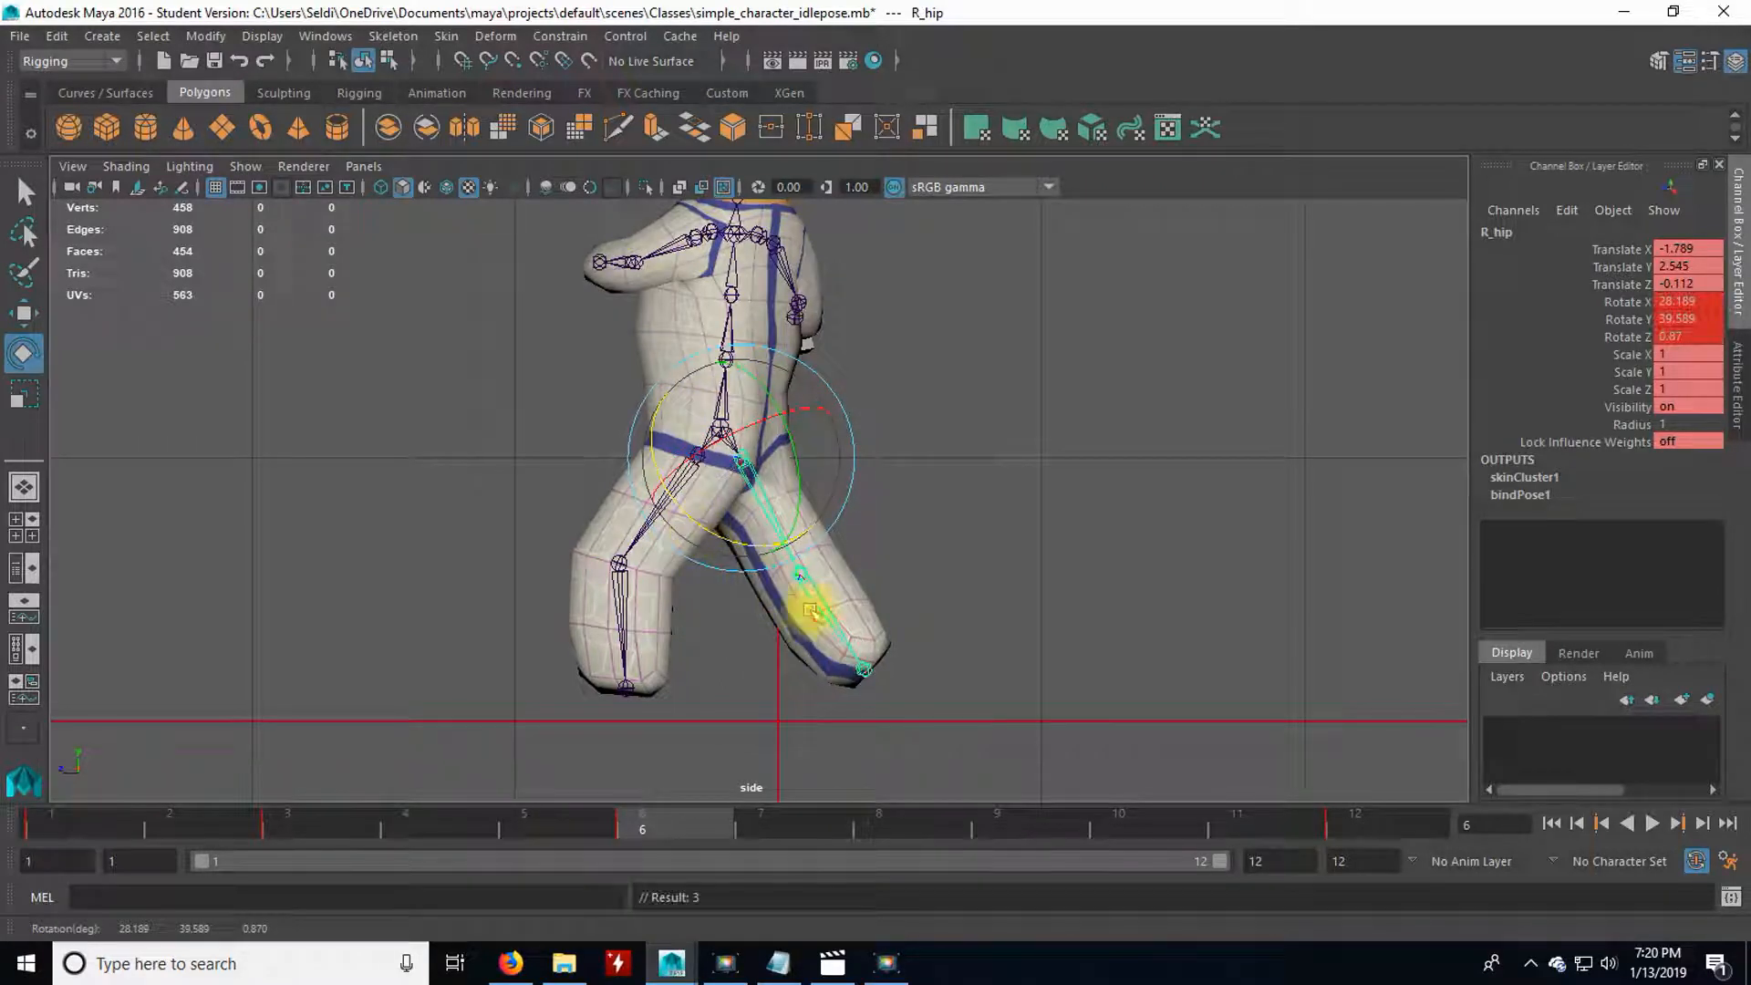
pyautogui.click(810, 613)
pyautogui.moveTo(850, 570)
pyautogui.mouseDown()
pyautogui.moveTo(834, 570)
pyautogui.moveTo(842, 547)
pyautogui.mouseUp()
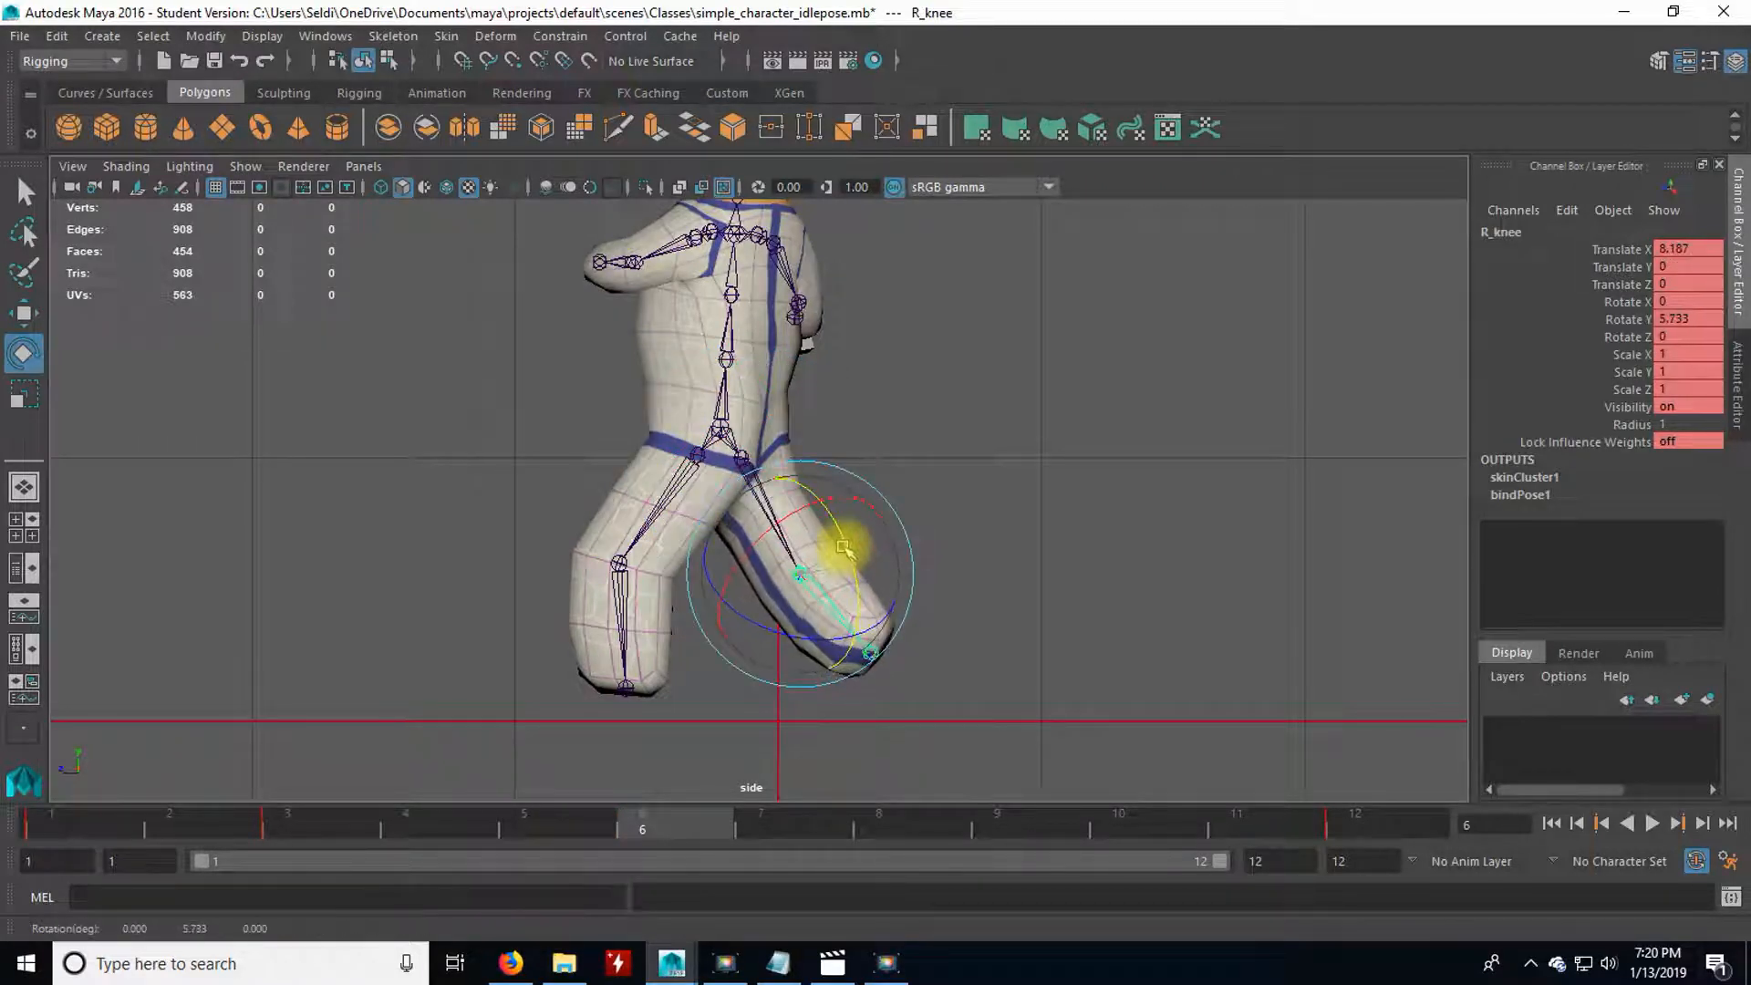
pyautogui.keyDown('alt'); pyautogui.click(467, 478); pyautogui.keyUp('alt')
# Rotate the pelvis at frame 6 to about -31.6, -6.0 and 4.0 degrees, and readjust both legs' rotations to restore the wide stride.
pyautogui.click(720, 424)
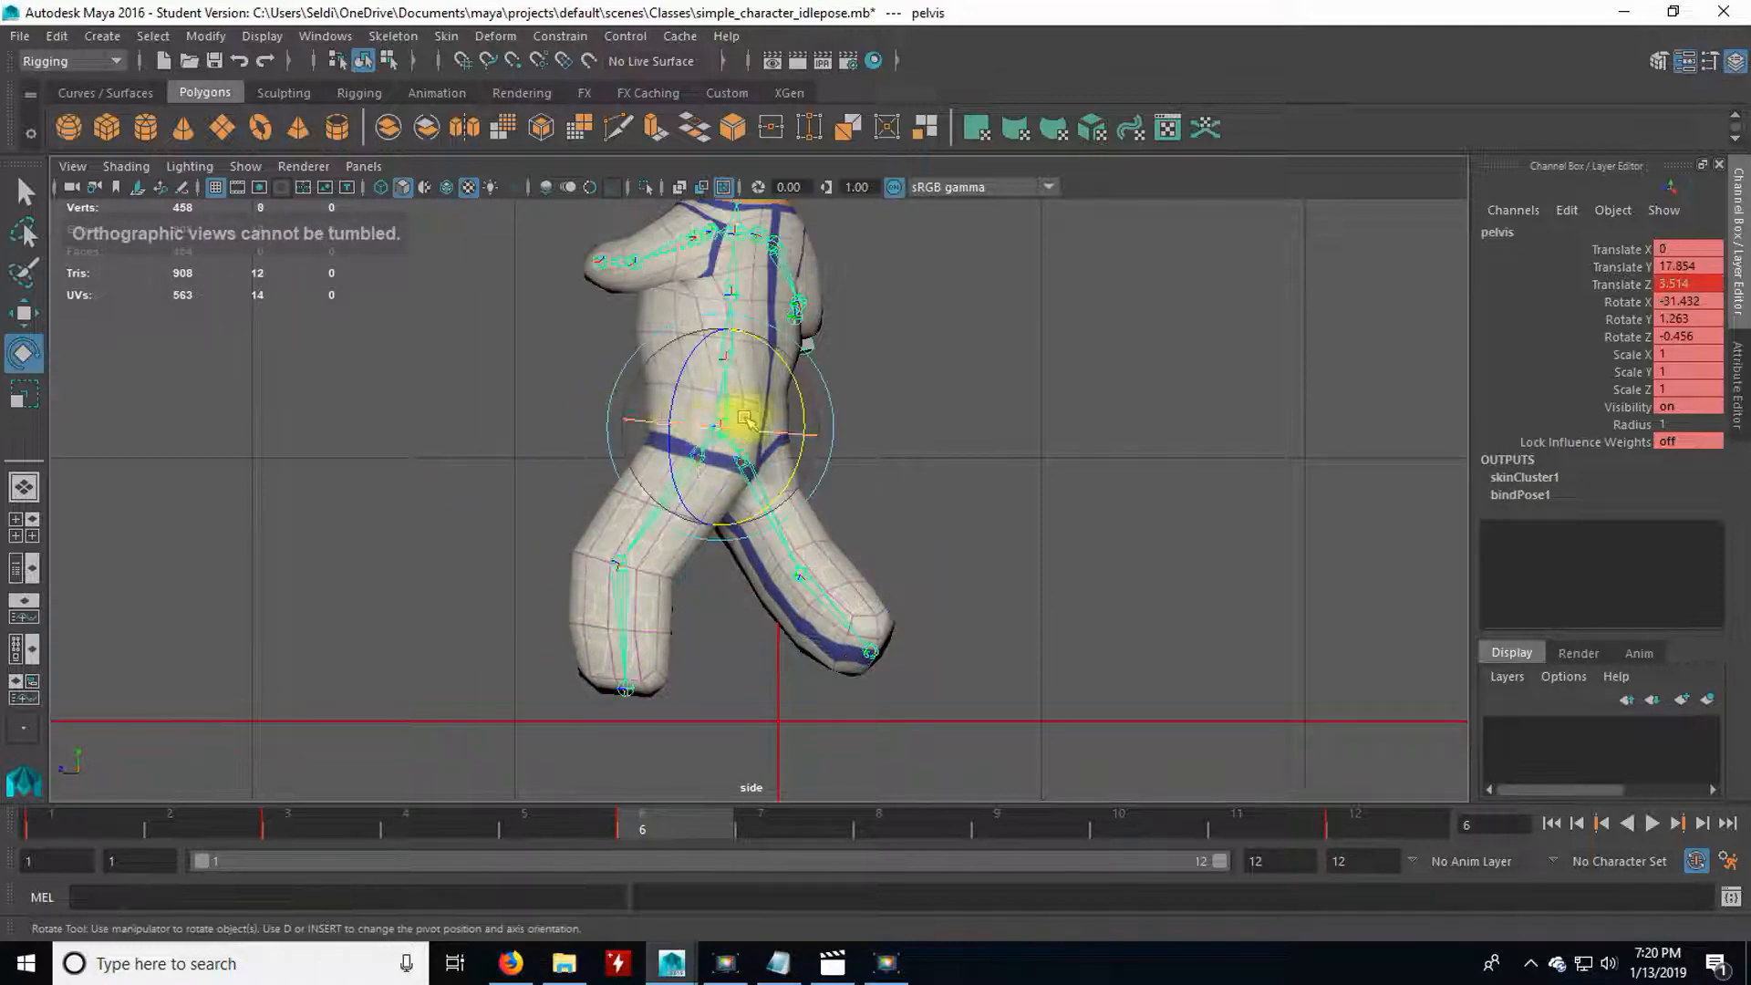
pyautogui.moveTo(796, 376); pyautogui.dragTo(786, 363)
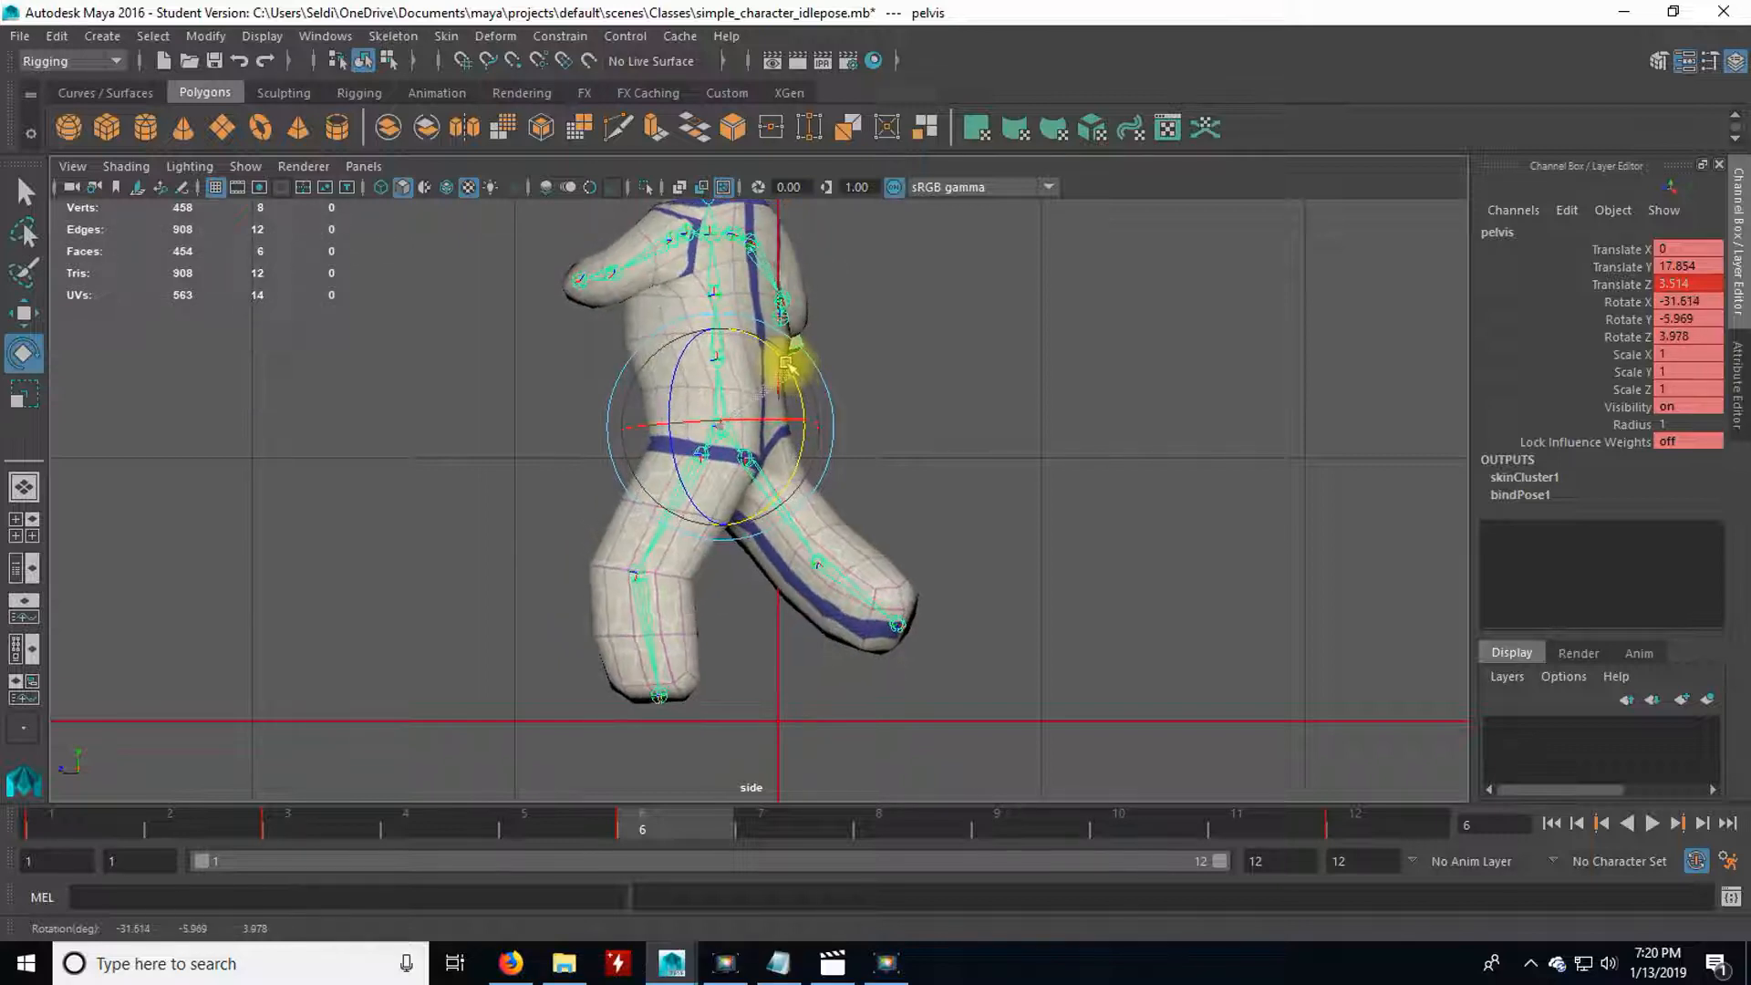
pyautogui.click(708, 591)
pyautogui.click(679, 508)
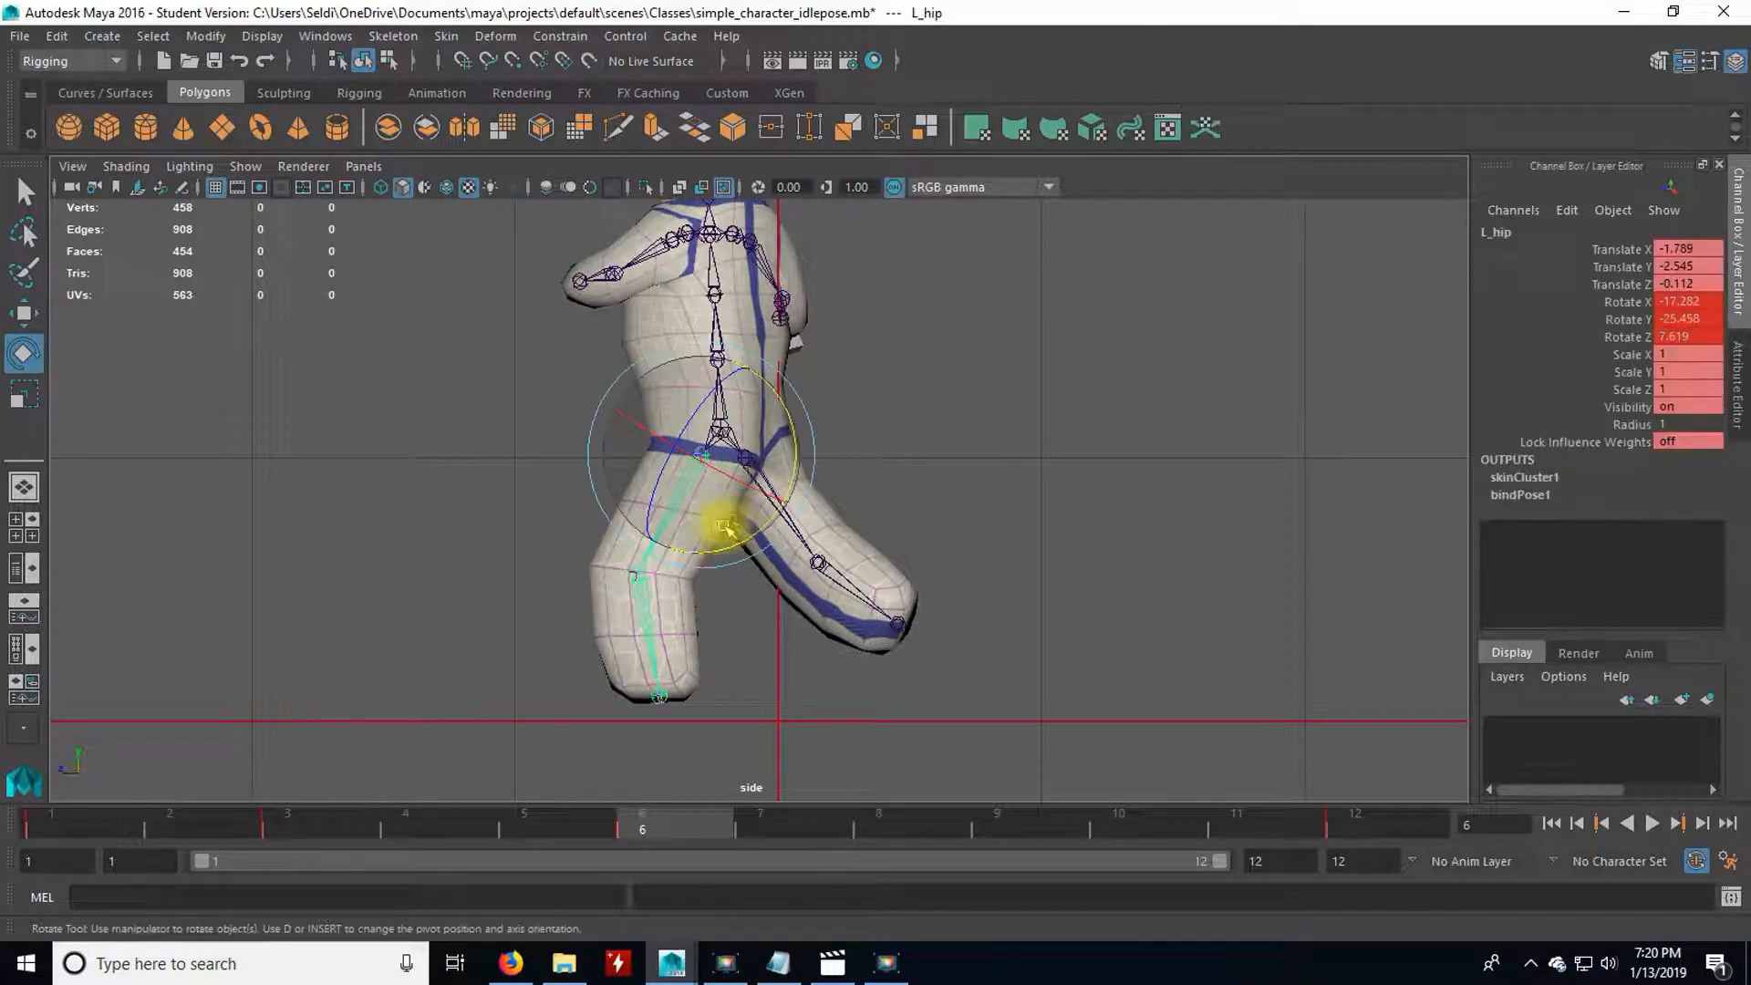
pyautogui.moveTo(766, 527); pyautogui.dragTo(819, 517)
pyautogui.click(807, 546)
pyautogui.click(970, 571)
# Lower the pelvis at frame 6 to about 14.9 on Translate Y so the feet reach the ground, and select the L_hip joint.
pyautogui.click(719, 452)
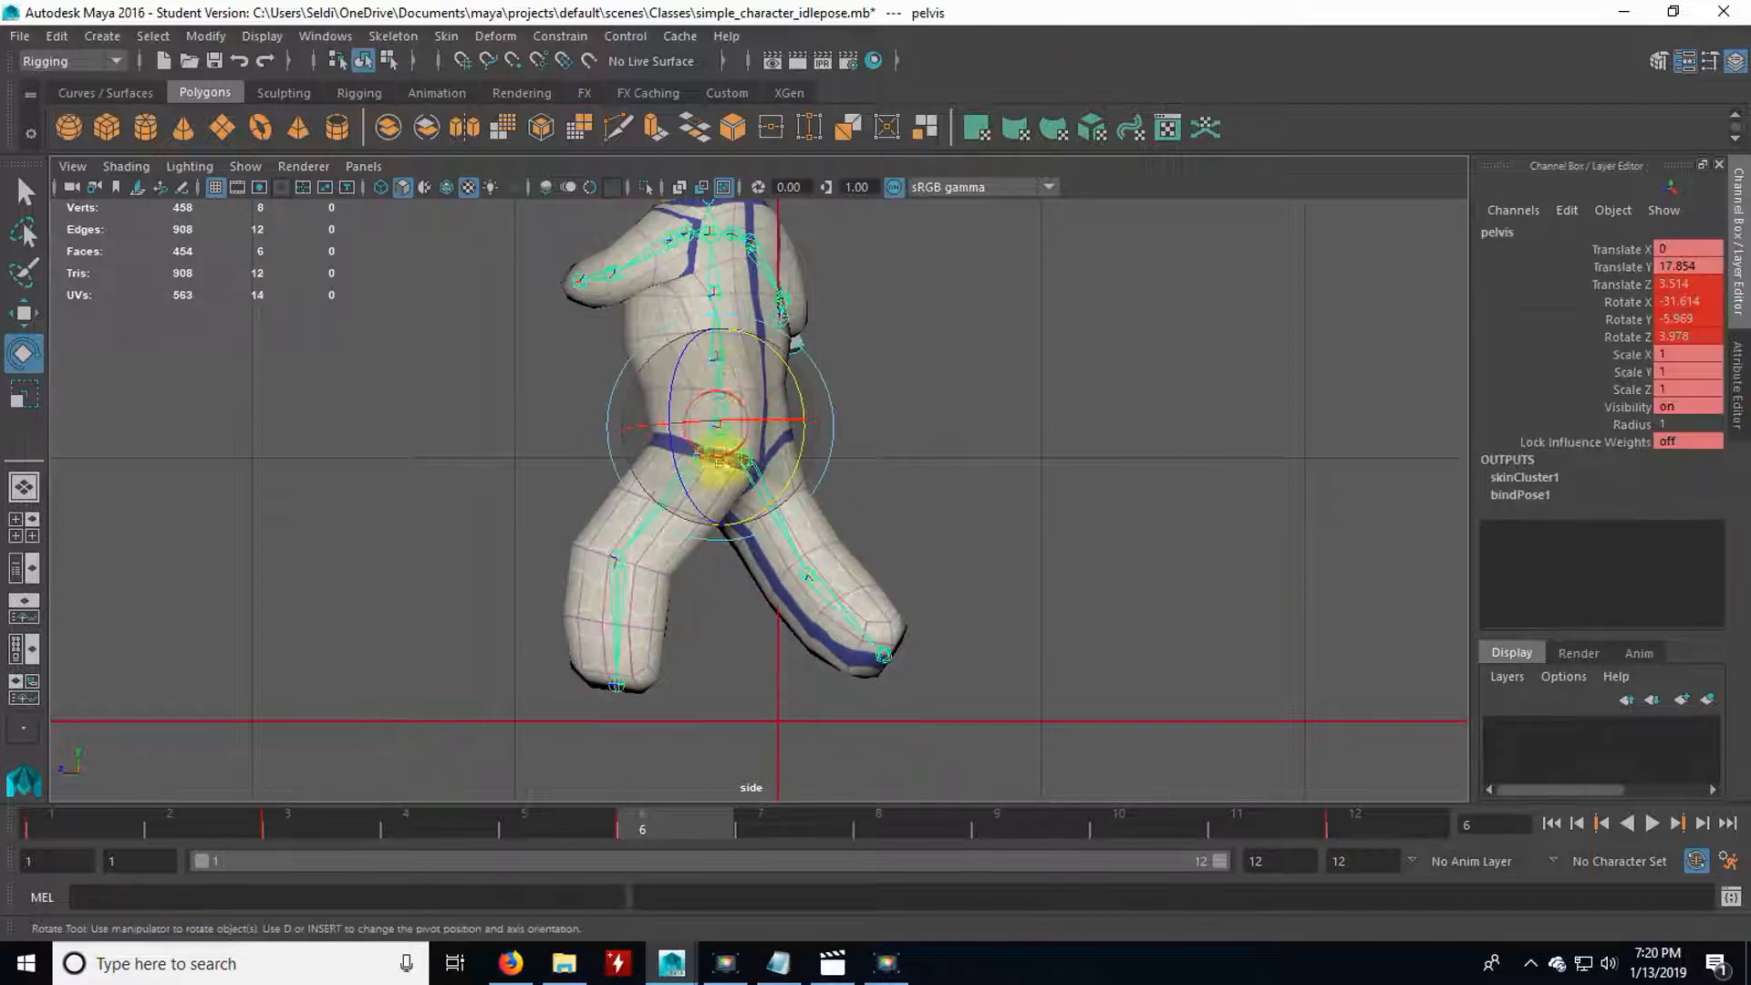
pyautogui.press('w')
pyautogui.moveTo(720, 326); pyautogui.dragTo(721, 371)
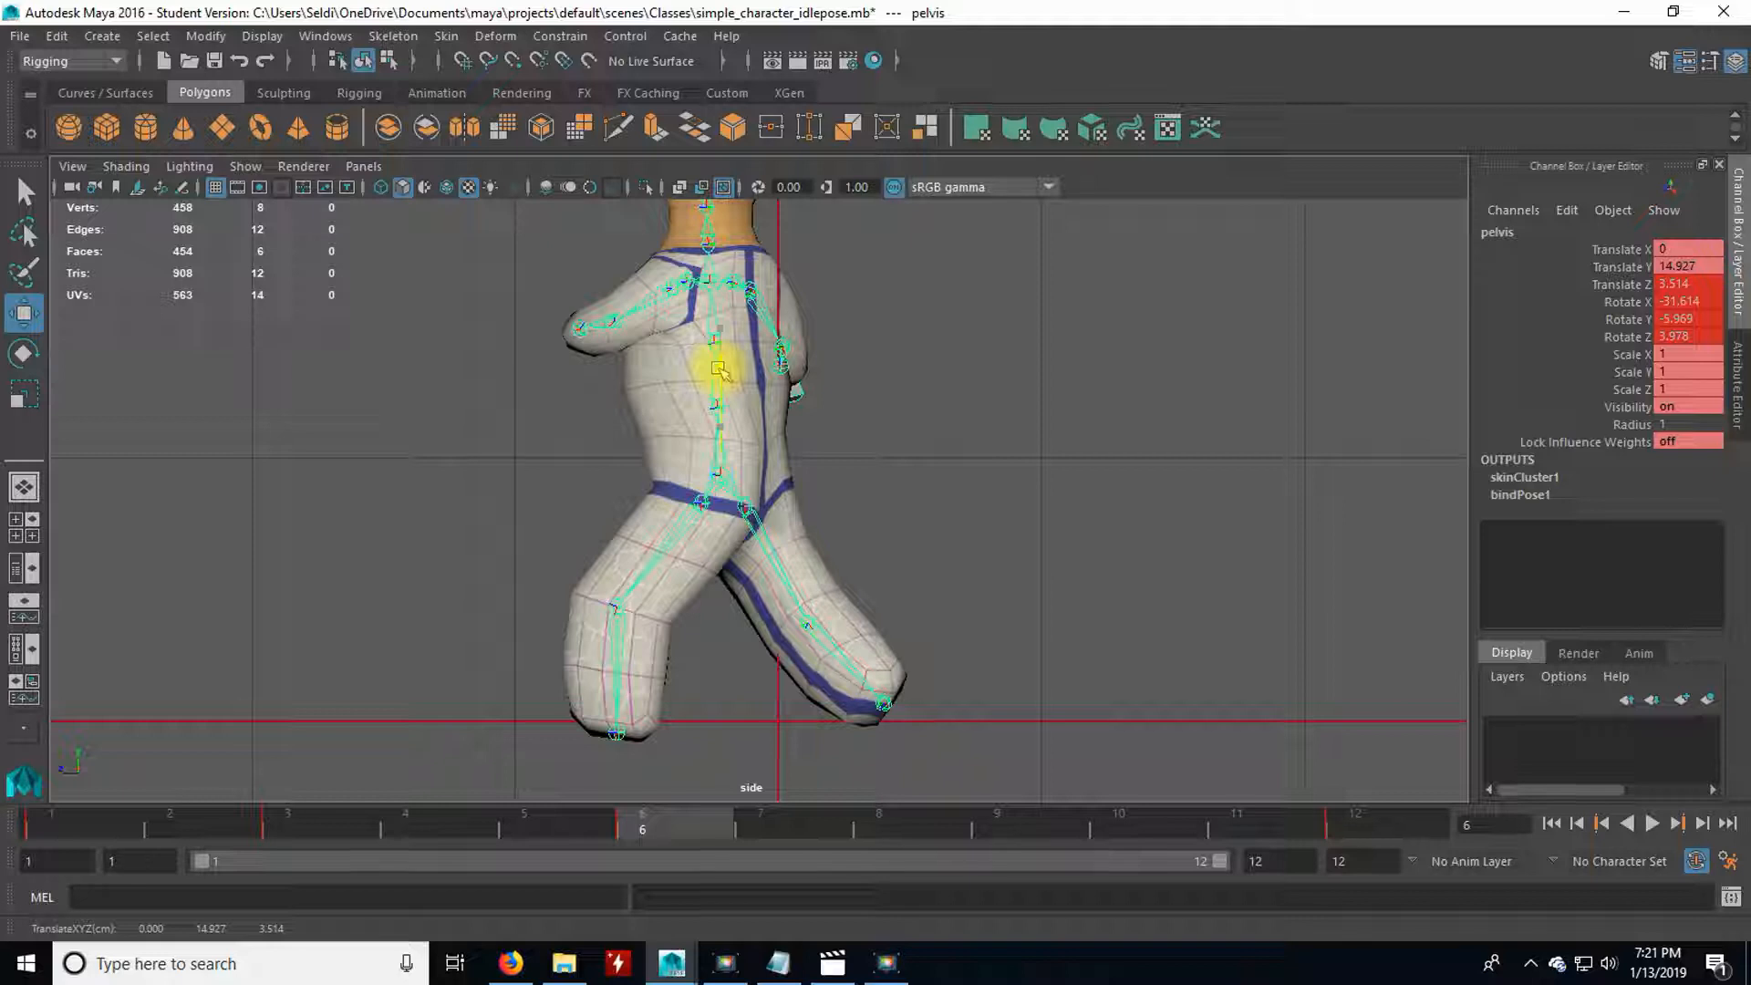
pyautogui.click(652, 563)
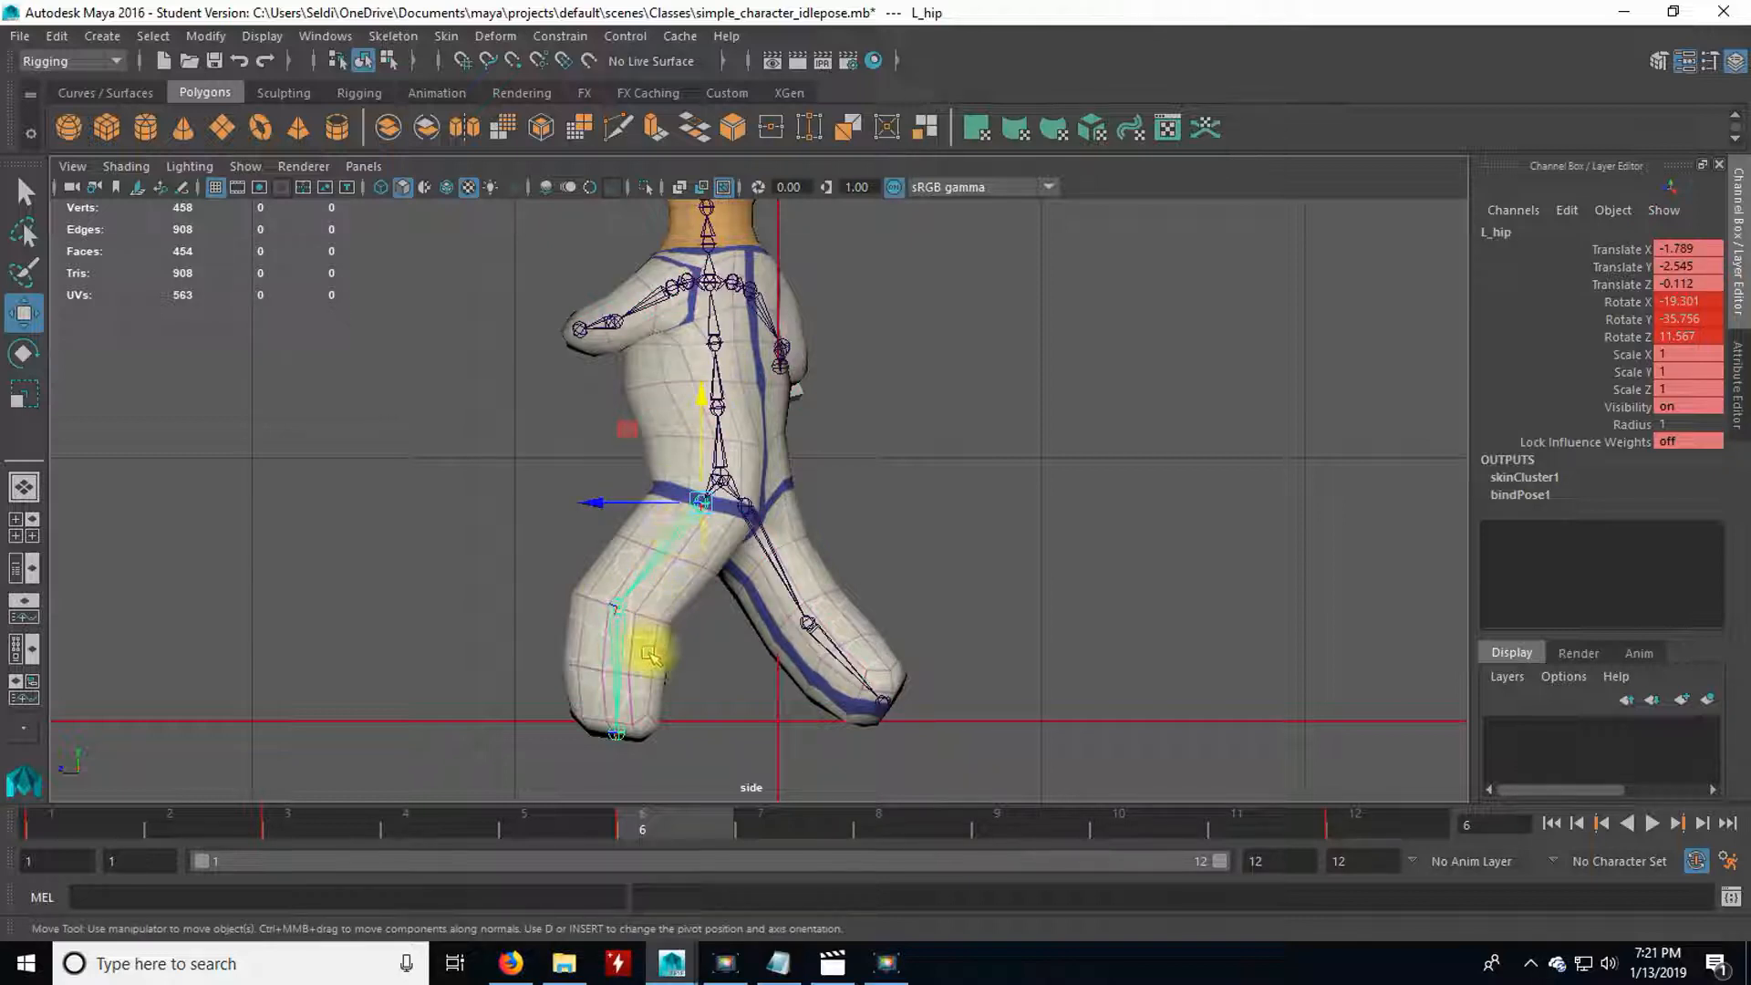
# Swing L_hip slightly further forward at frame 6 and bend L_knee to about 42.3 degrees on Y.
pyautogui.press('e')
pyautogui.moveTo(733, 591); pyautogui.dragTo(724, 594)
pyautogui.click(584, 653)
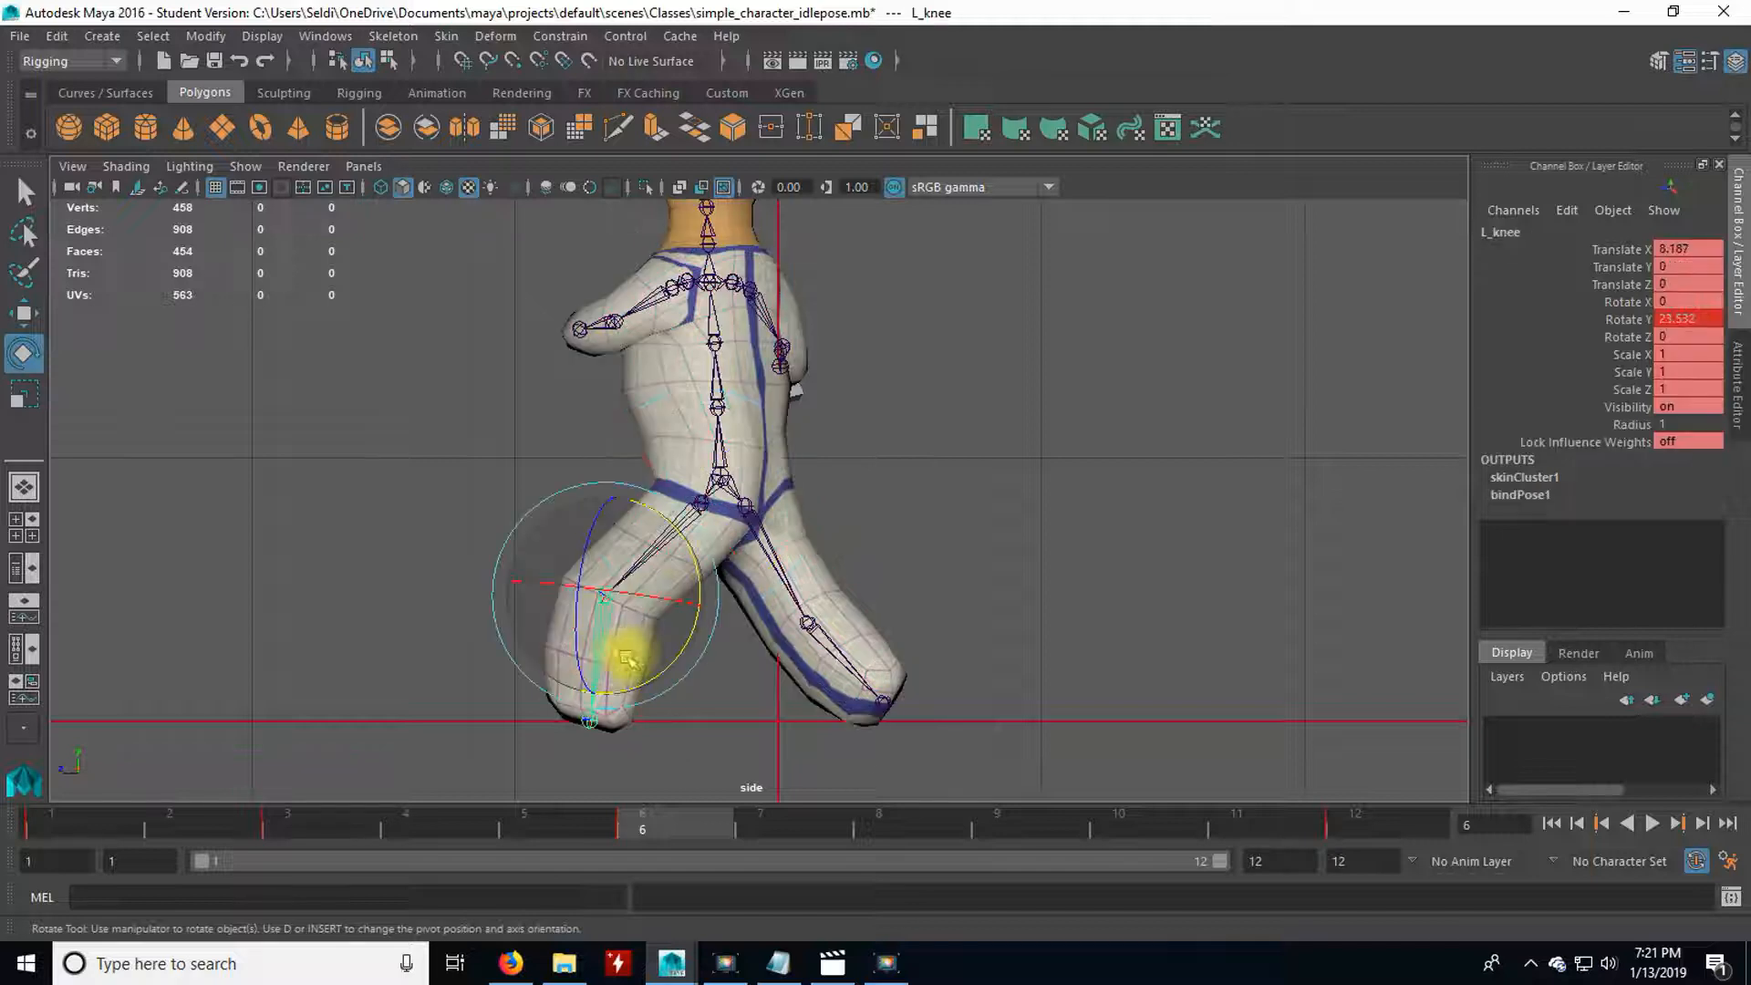
pyautogui.moveTo(651, 671); pyautogui.dragTo(676, 654)
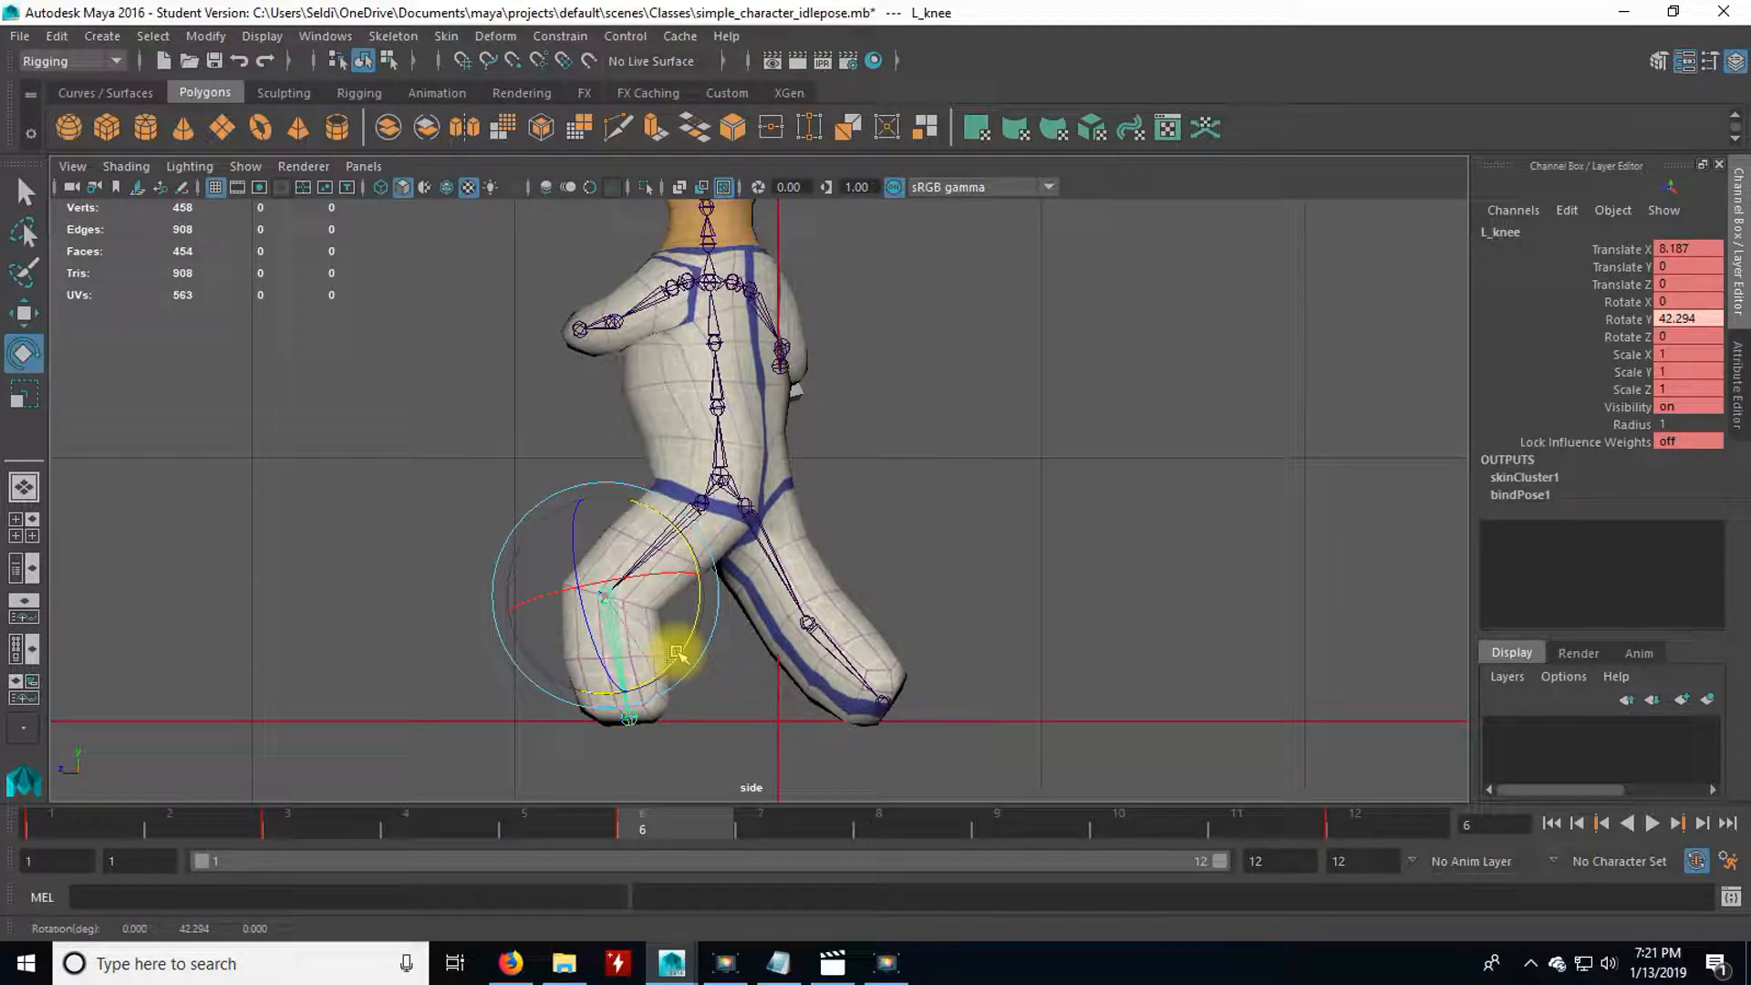
# In the perspective view, rotate the pelvis at frame 6 to about -26 degrees on X.
pyautogui.press('space')
pyautogui.press('space')
pyautogui.keyDown('alt'); pyautogui.moveTo(518, 527); pyautogui.dragTo(632, 469); pyautogui.keyUp('alt')
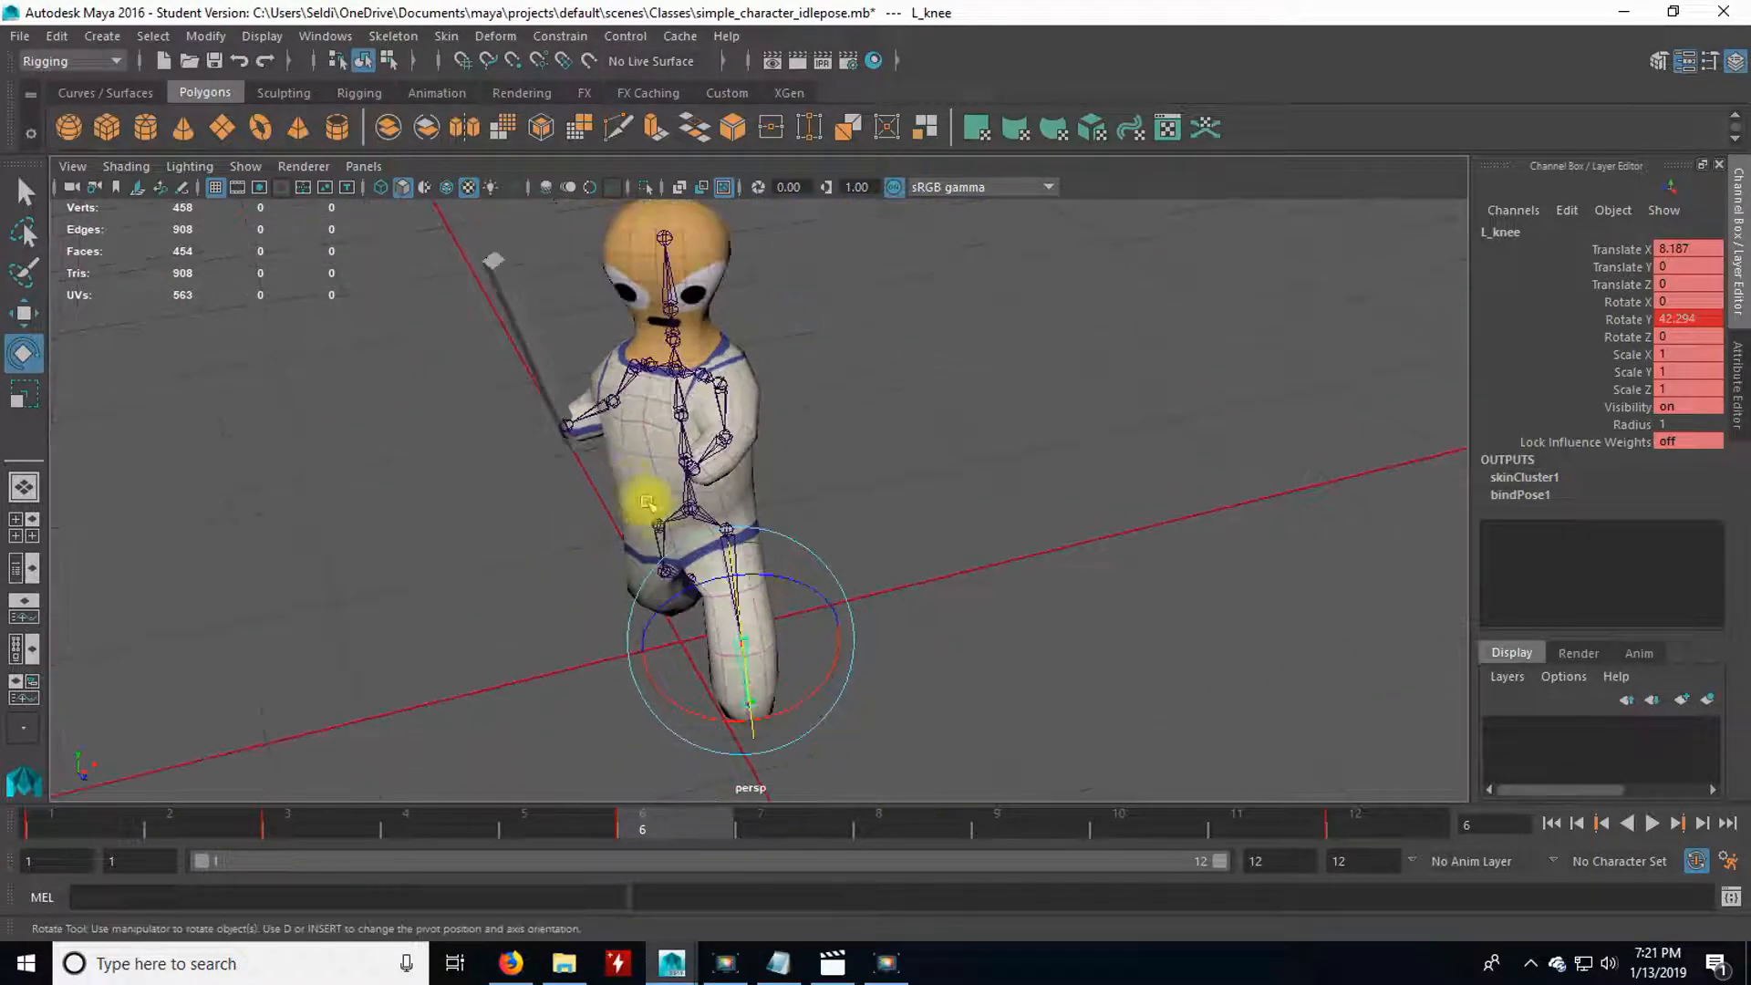
pyautogui.click(691, 536)
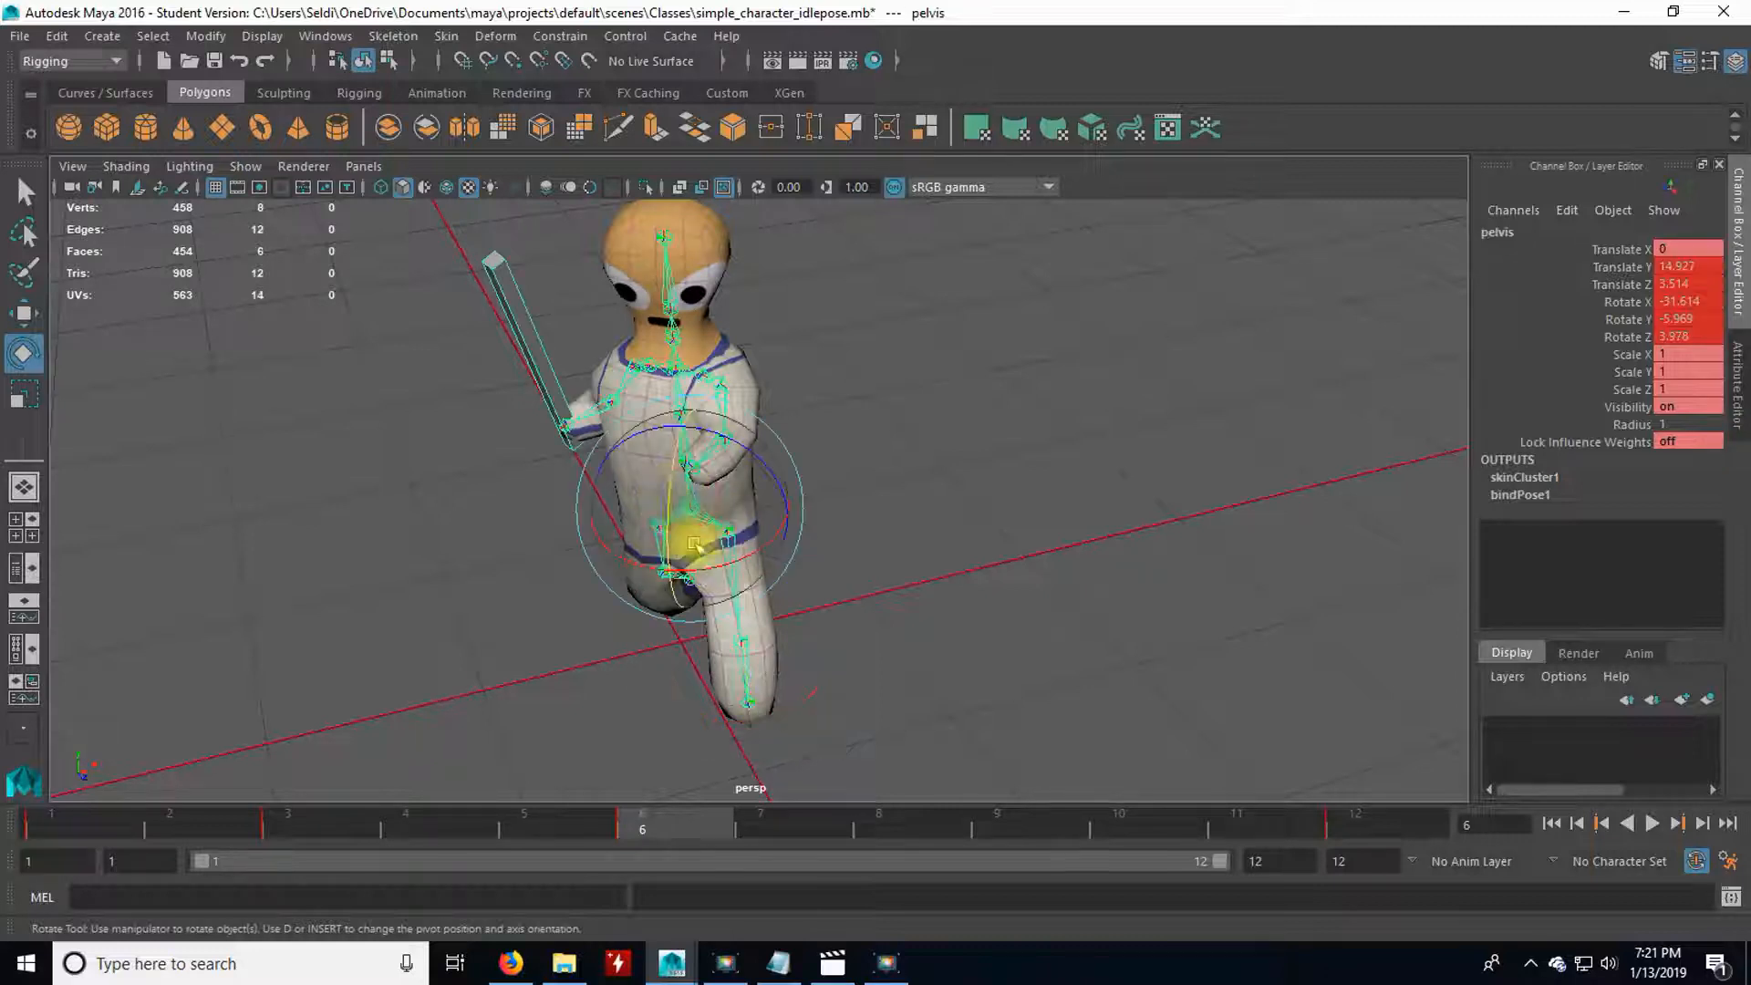
pyautogui.scroll(2, 829, 596)
pyautogui.keyDown('alt'); pyautogui.moveTo(834, 616); pyautogui.dragTo(705, 577); pyautogui.keyUp('alt')
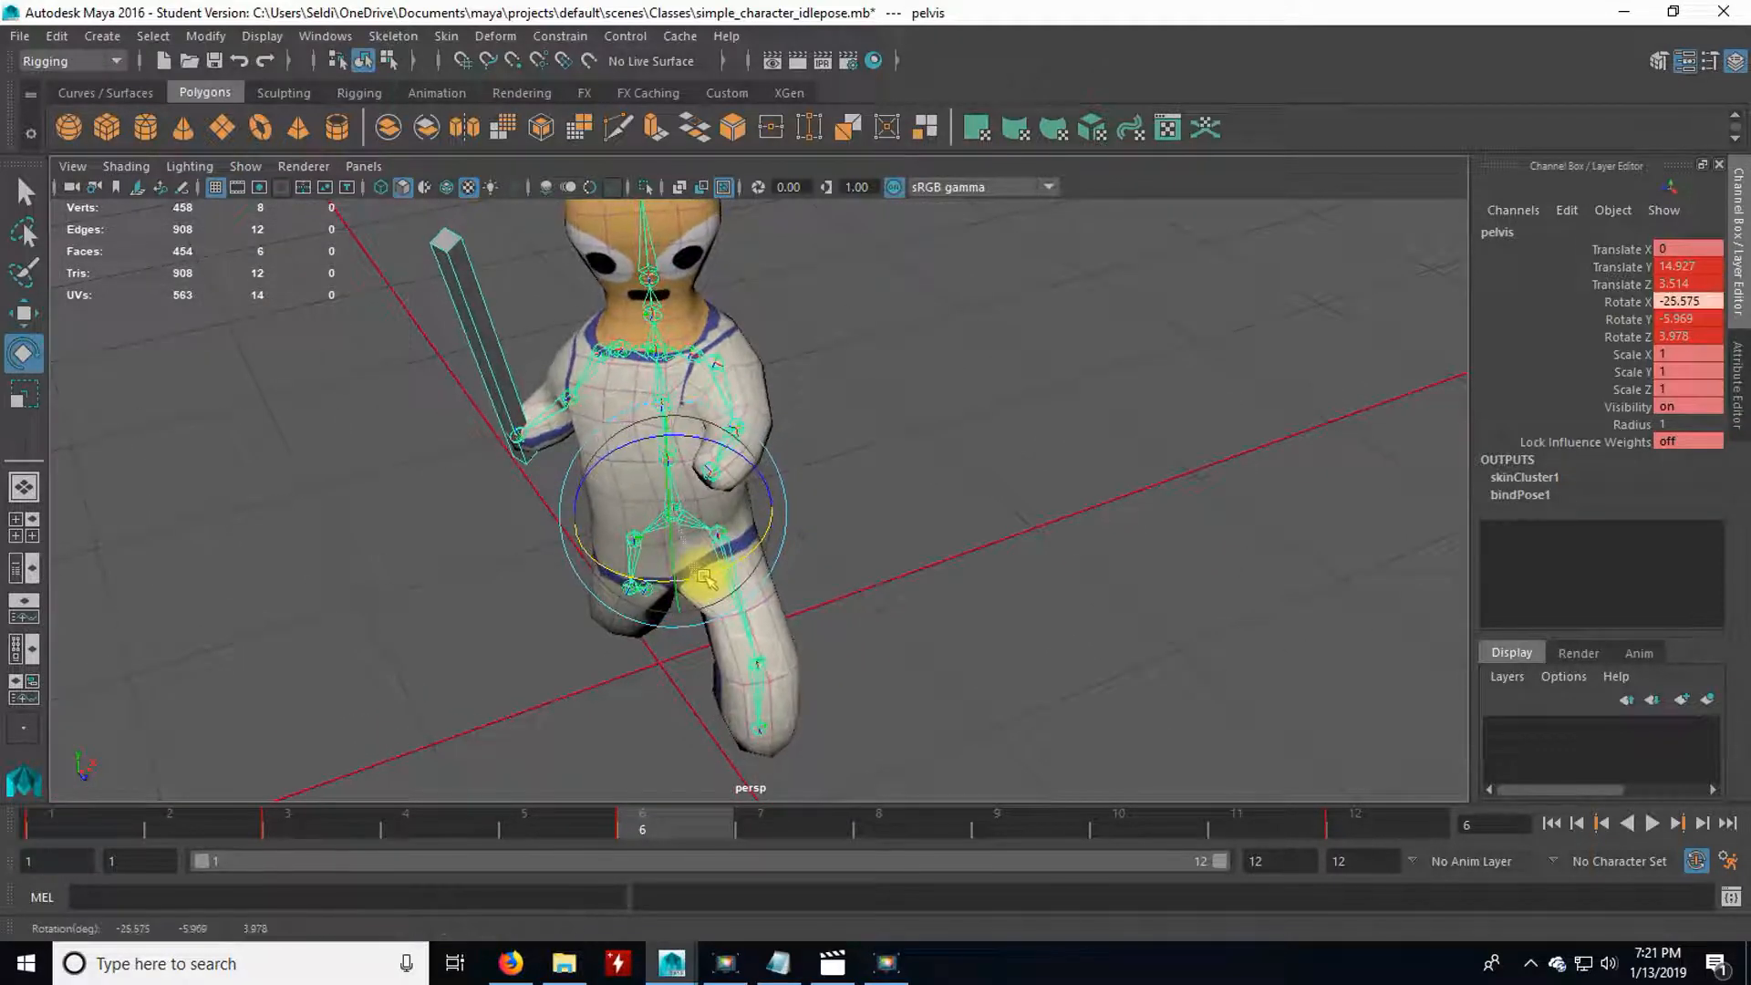
pyautogui.click(875, 605)
# Rotate the lower and middle spine joints at frame 6 to twist the torso into the weapon swing.
pyautogui.click(666, 477)
pyautogui.moveTo(695, 521)
pyautogui.mouseDown()
pyautogui.moveTo(715, 531)
pyautogui.moveTo(730, 511)
pyautogui.moveTo(723, 454)
pyautogui.moveTo(749, 479)
pyautogui.moveTo(683, 508)
pyautogui.moveTo(706, 524)
pyautogui.mouseUp()
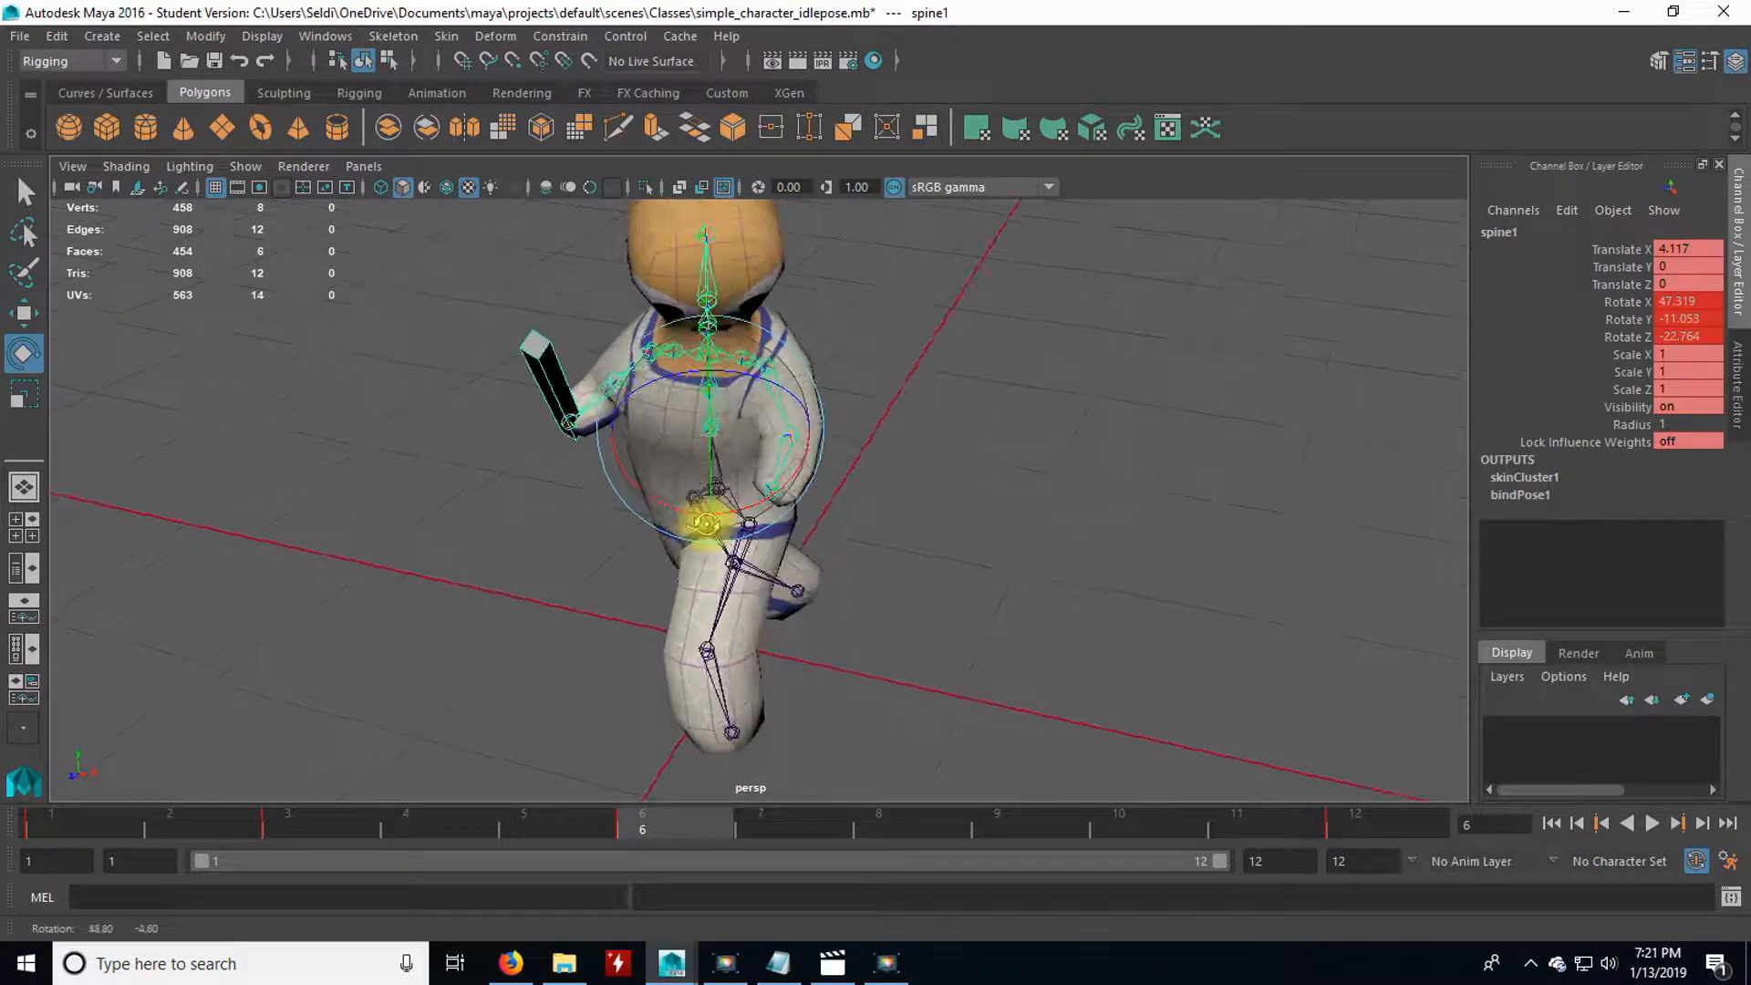
pyautogui.keyDown('alt'); pyautogui.moveTo(832, 561); pyautogui.dragTo(793, 592); pyautogui.keyUp('alt')
pyautogui.click(843, 517)
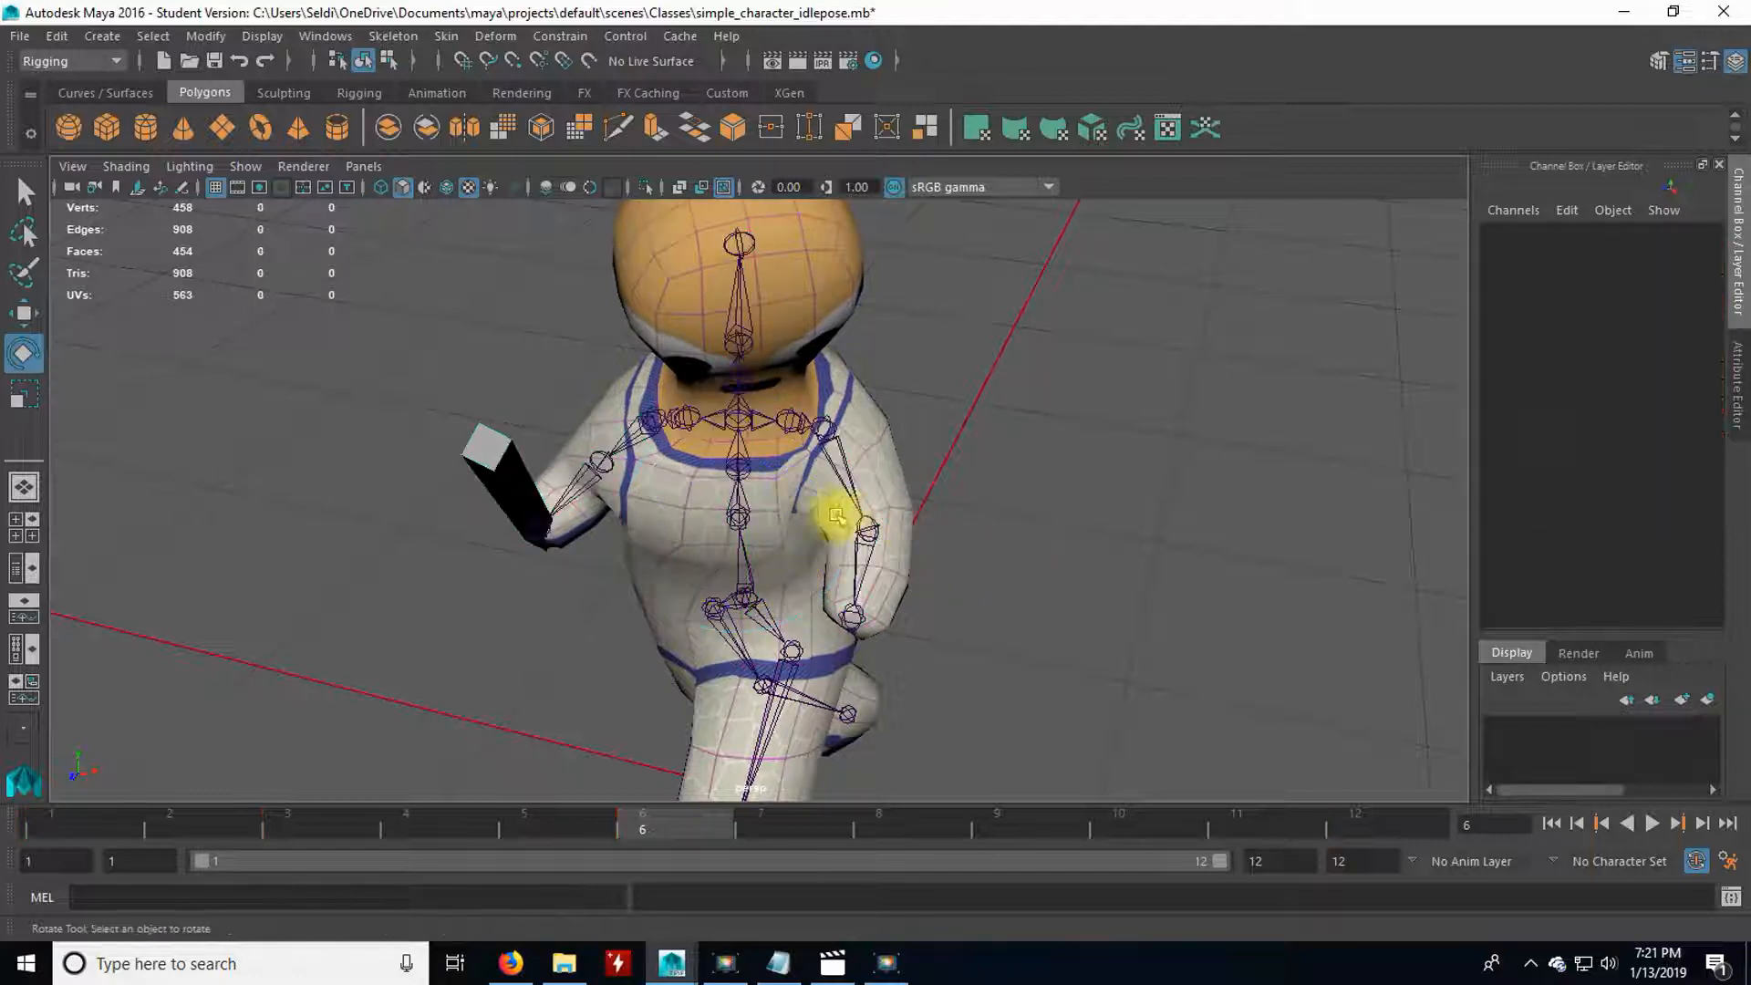
pyautogui.click(734, 525)
pyautogui.keyDown('alt'); pyautogui.moveTo(726, 534); pyautogui.dragTo(813, 571); pyautogui.keyUp('alt')
pyautogui.click(895, 625)
pyautogui.keyDown('alt'); pyautogui.moveTo(895, 625); pyautogui.dragTo(952, 539); pyautogui.keyUp('alt')
# Rotate R_shoulder and R_elbow at frame 6 to carry the weapon through the swing, and turn the neck to re-aim the head.
pyautogui.click(862, 488)
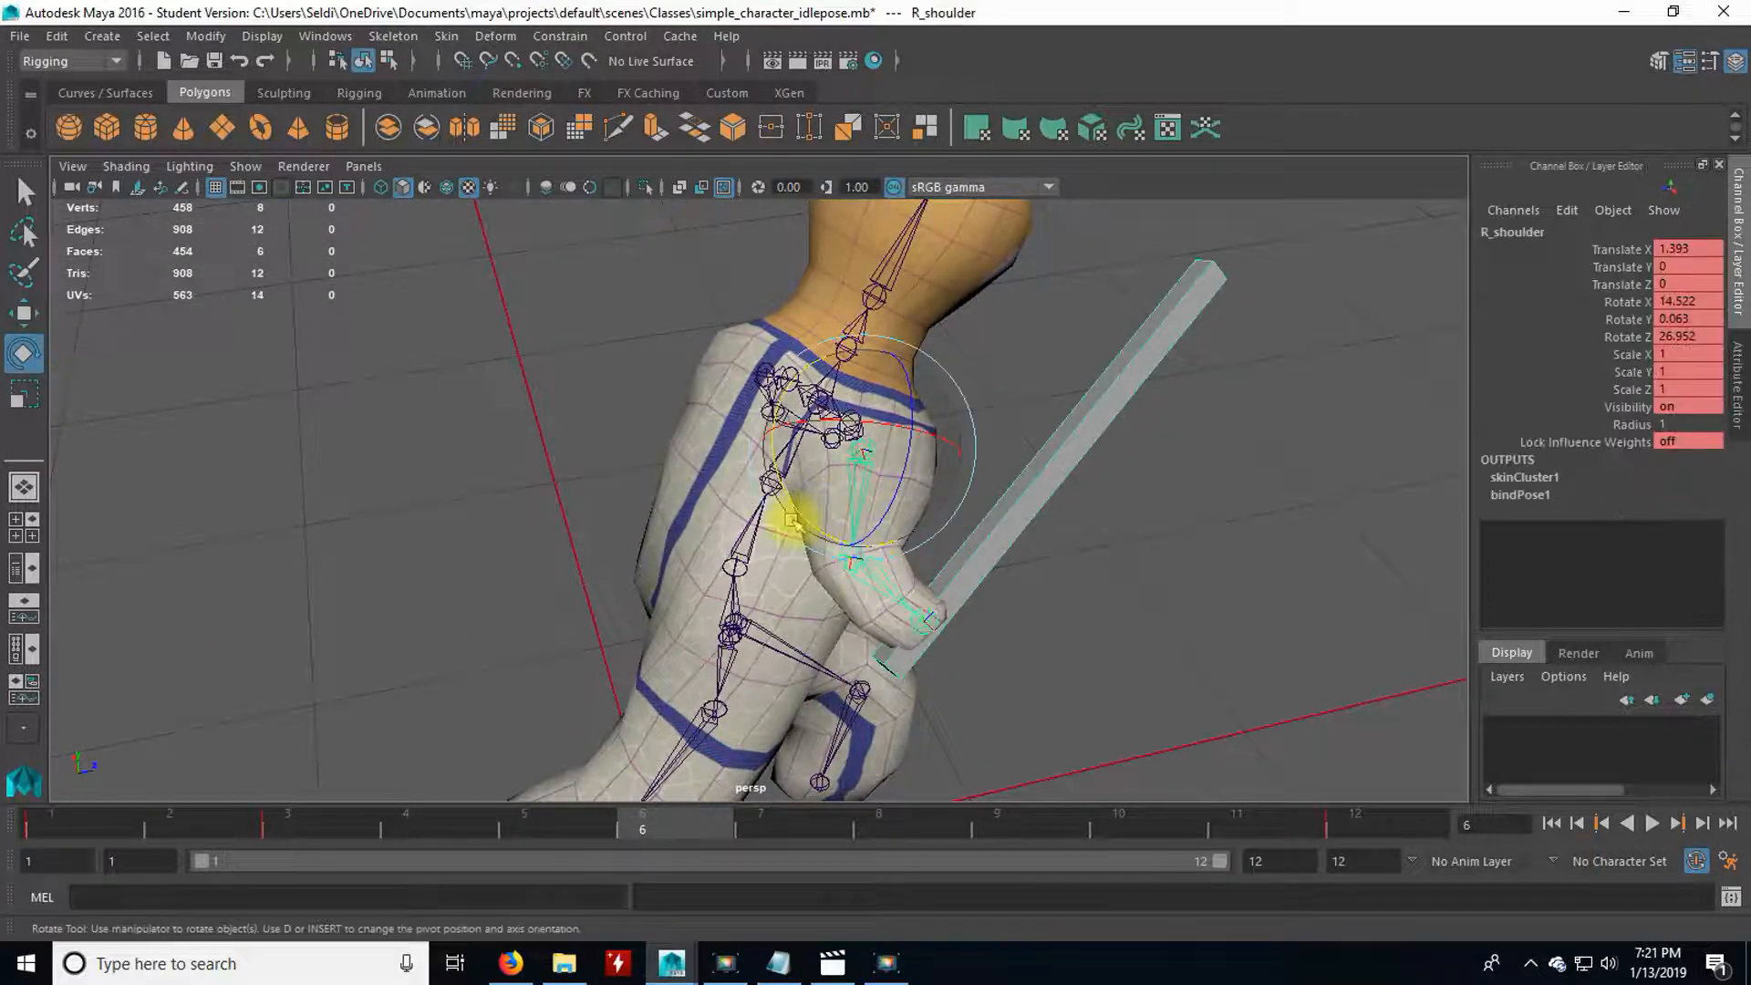
pyautogui.moveTo(792, 503); pyautogui.dragTo(968, 585)
pyautogui.click(968, 586)
pyautogui.click(811, 544)
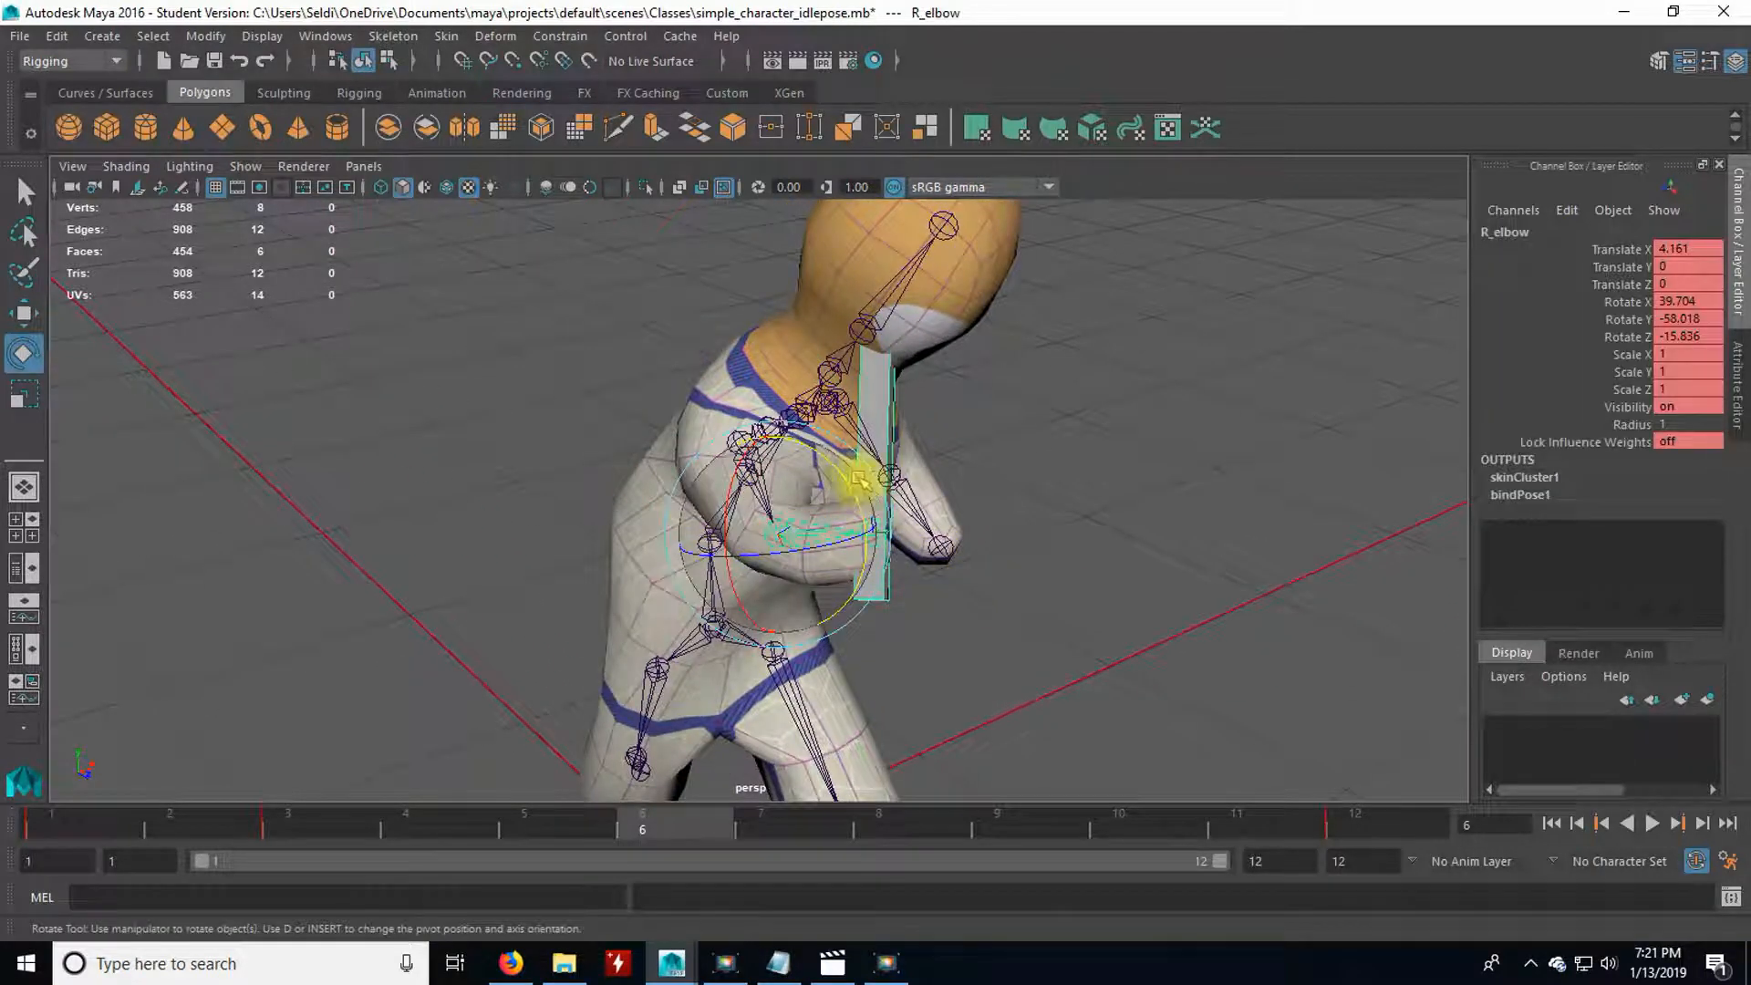
pyautogui.moveTo(832, 481); pyautogui.dragTo(762, 645)
pyautogui.click(691, 358)
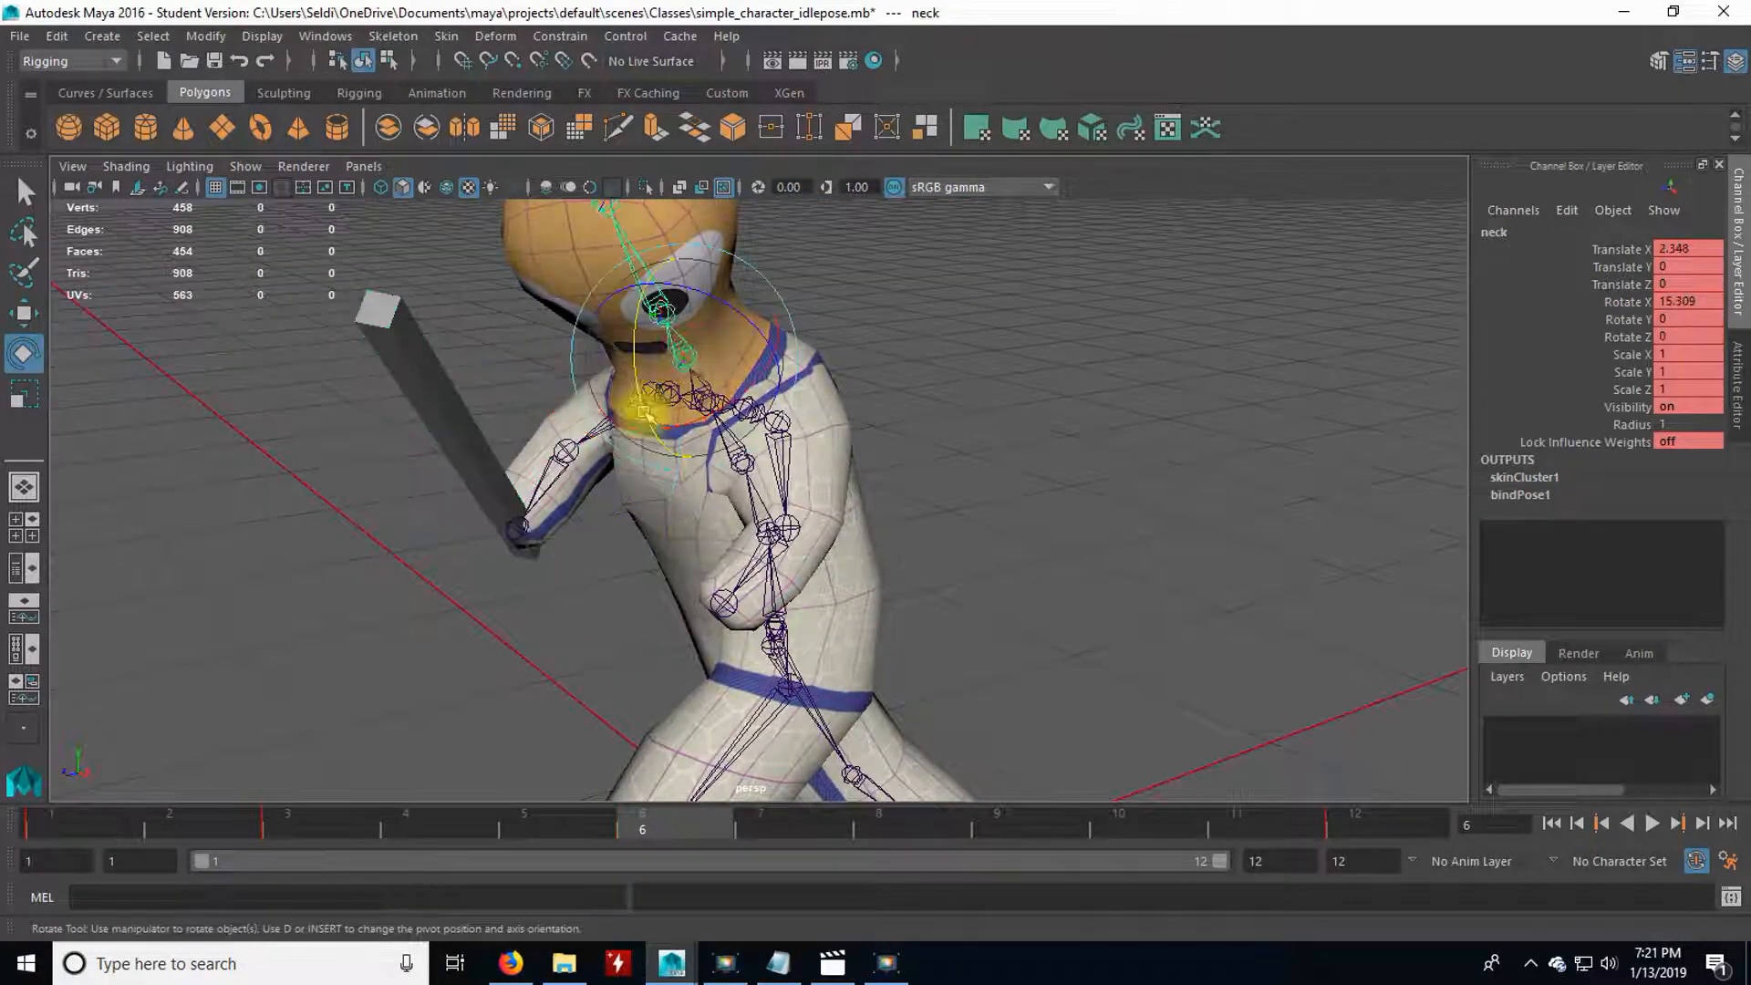
pyautogui.moveTo(625, 359); pyautogui.dragTo(771, 499)
# Pull the left arm back at frame 6 by rotating L_shoulder, L_elbow and L_clavicle, with the clavicle at about 11.8 degrees on Y.
pyautogui.click(790, 500)
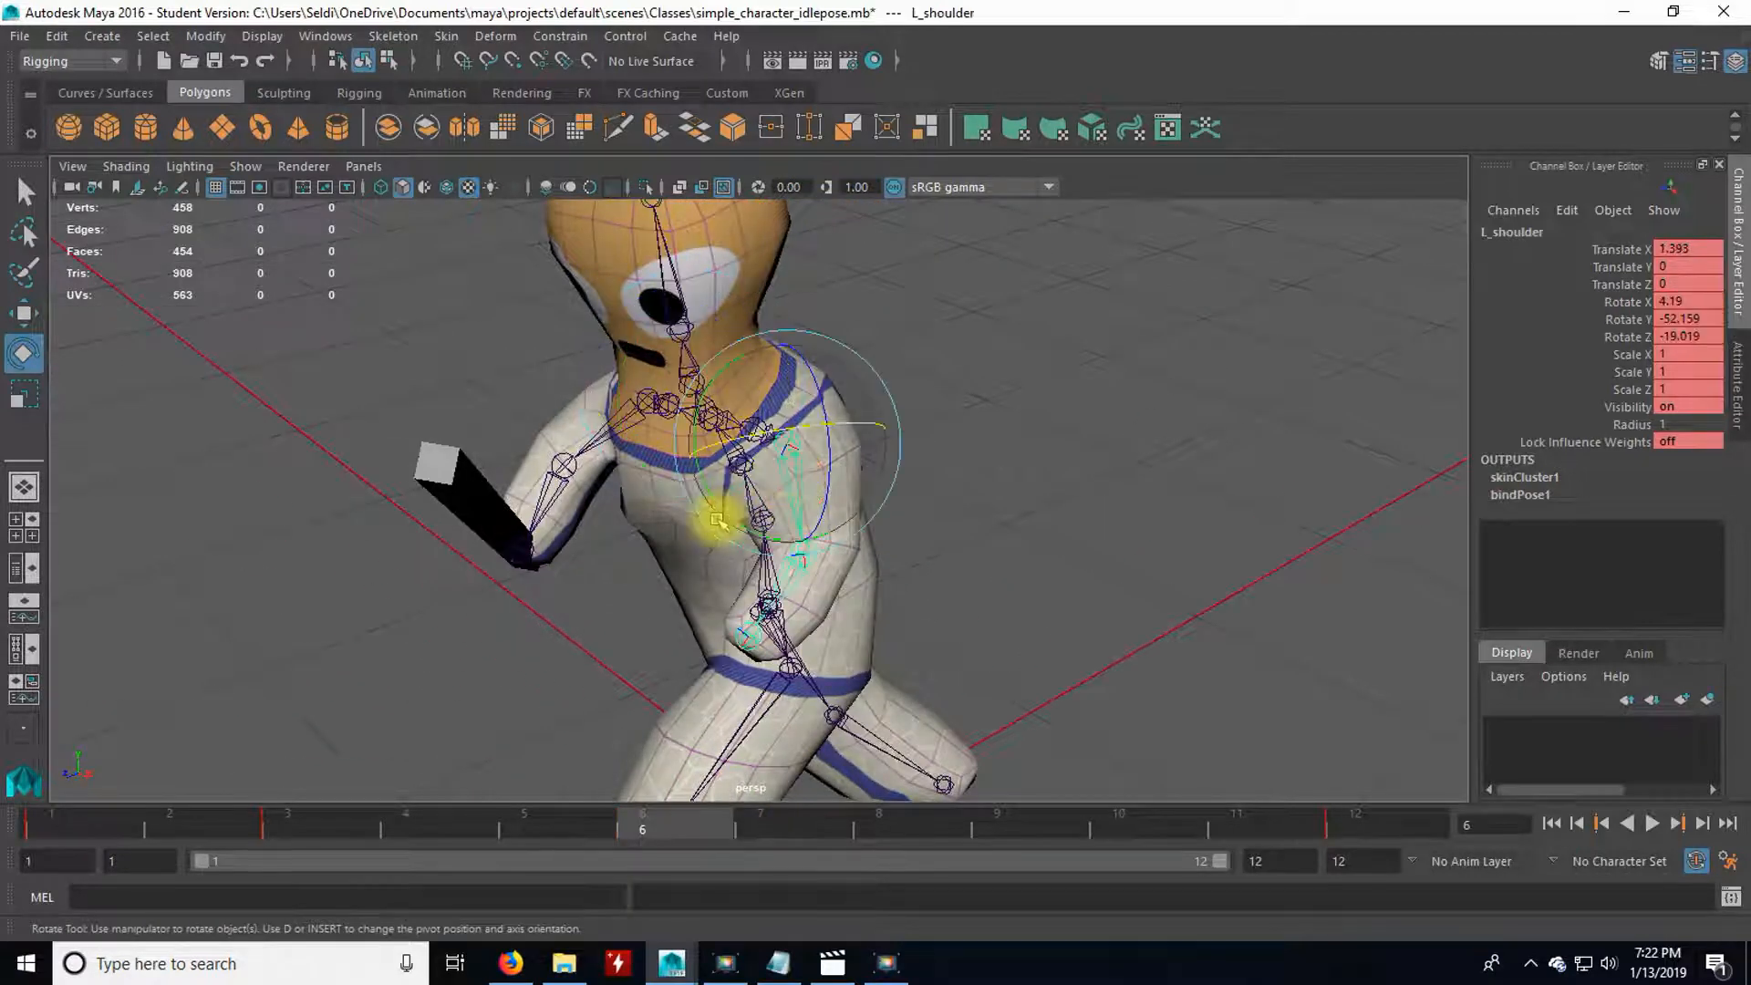
pyautogui.moveTo(786, 527); pyautogui.dragTo(795, 528)
pyautogui.click(858, 578)
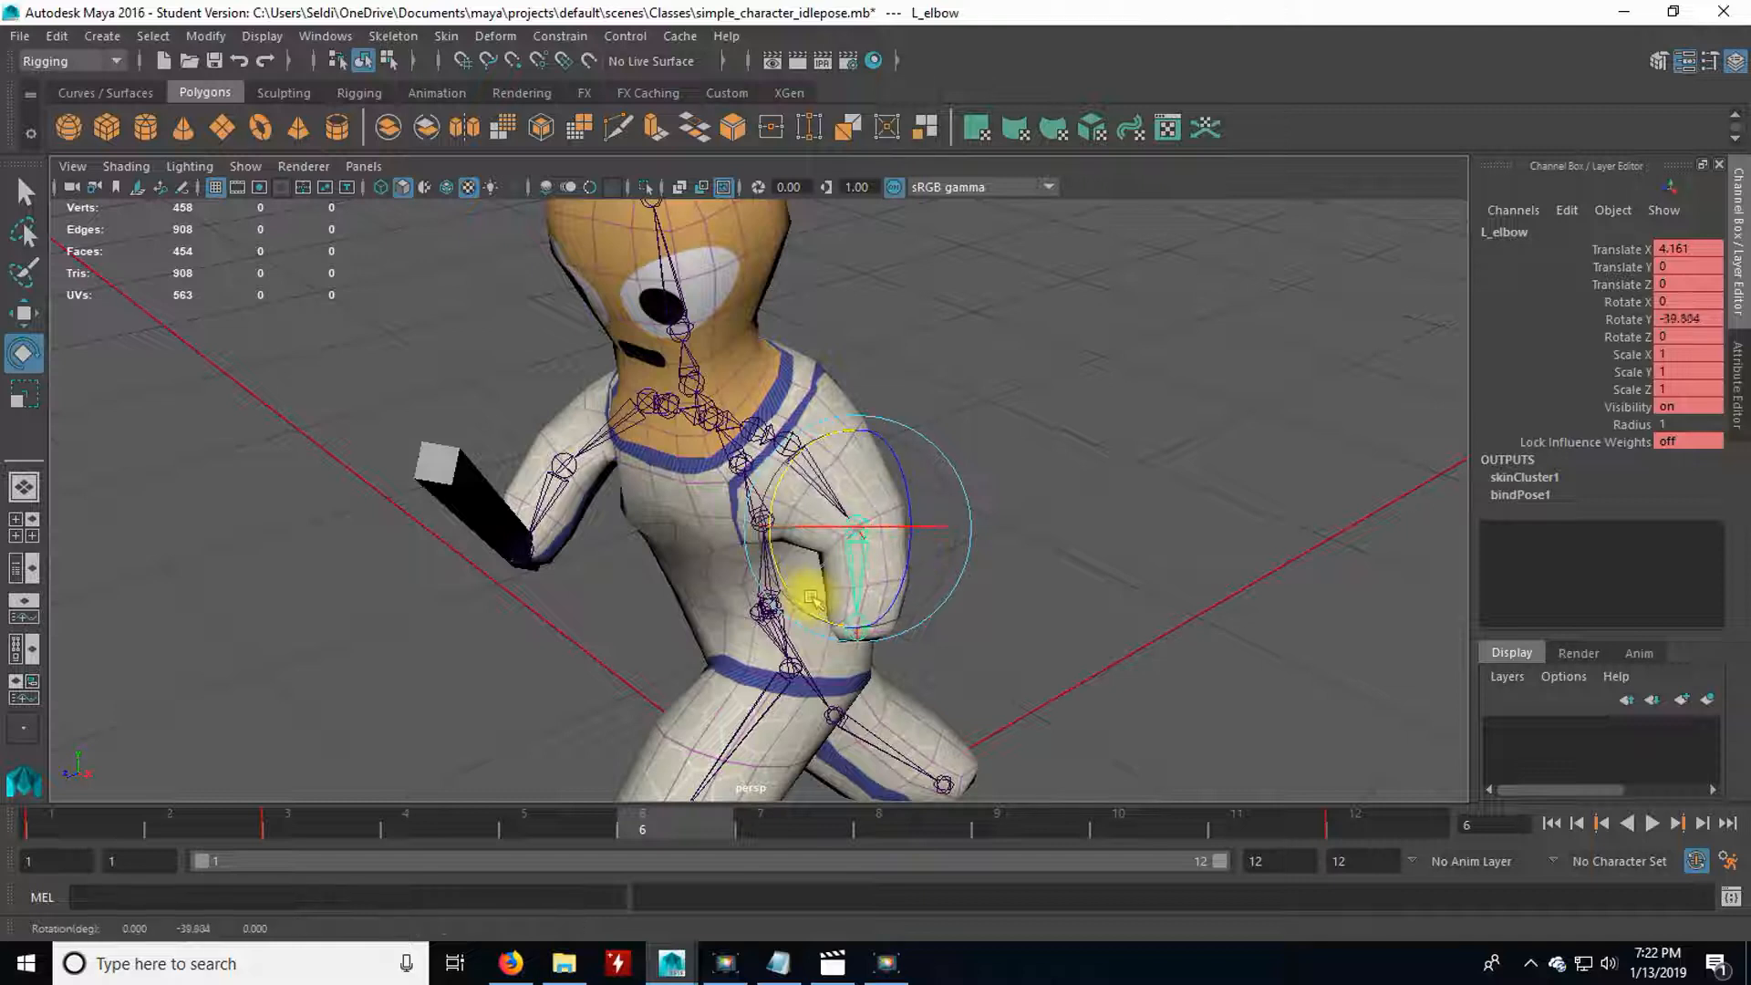
pyautogui.moveTo(841, 602); pyautogui.dragTo(843, 585)
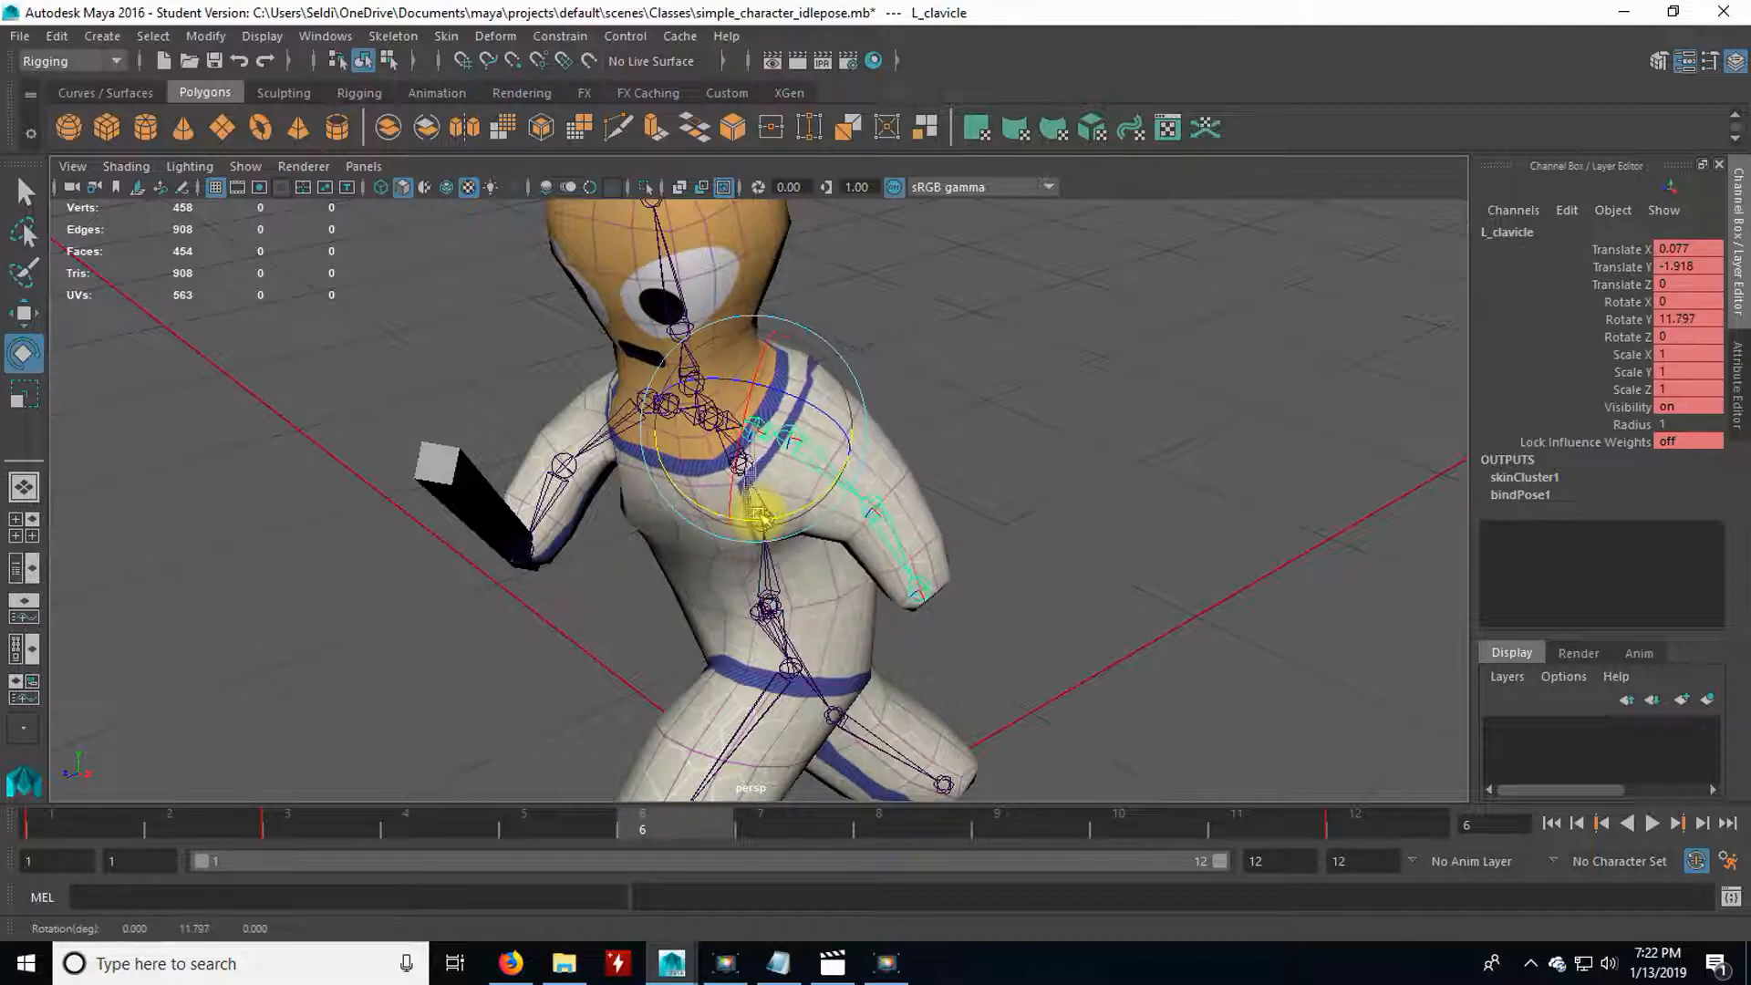
pyautogui.moveTo(766, 513); pyautogui.dragTo(764, 514)
pyautogui.keyDown('alt'); pyautogui.moveTo(724, 537); pyautogui.dragTo(792, 536); pyautogui.keyUp('alt')
pyautogui.click(880, 575)
# Rotate spine2 at frame 6 to about -5.3, -8.2 and 1.1 degrees to refine the upper-body twist.
pyautogui.click(738, 466)
pyautogui.keyDown('alt'); pyautogui.moveTo(670, 560); pyautogui.dragTo(857, 571); pyautogui.keyUp('alt')
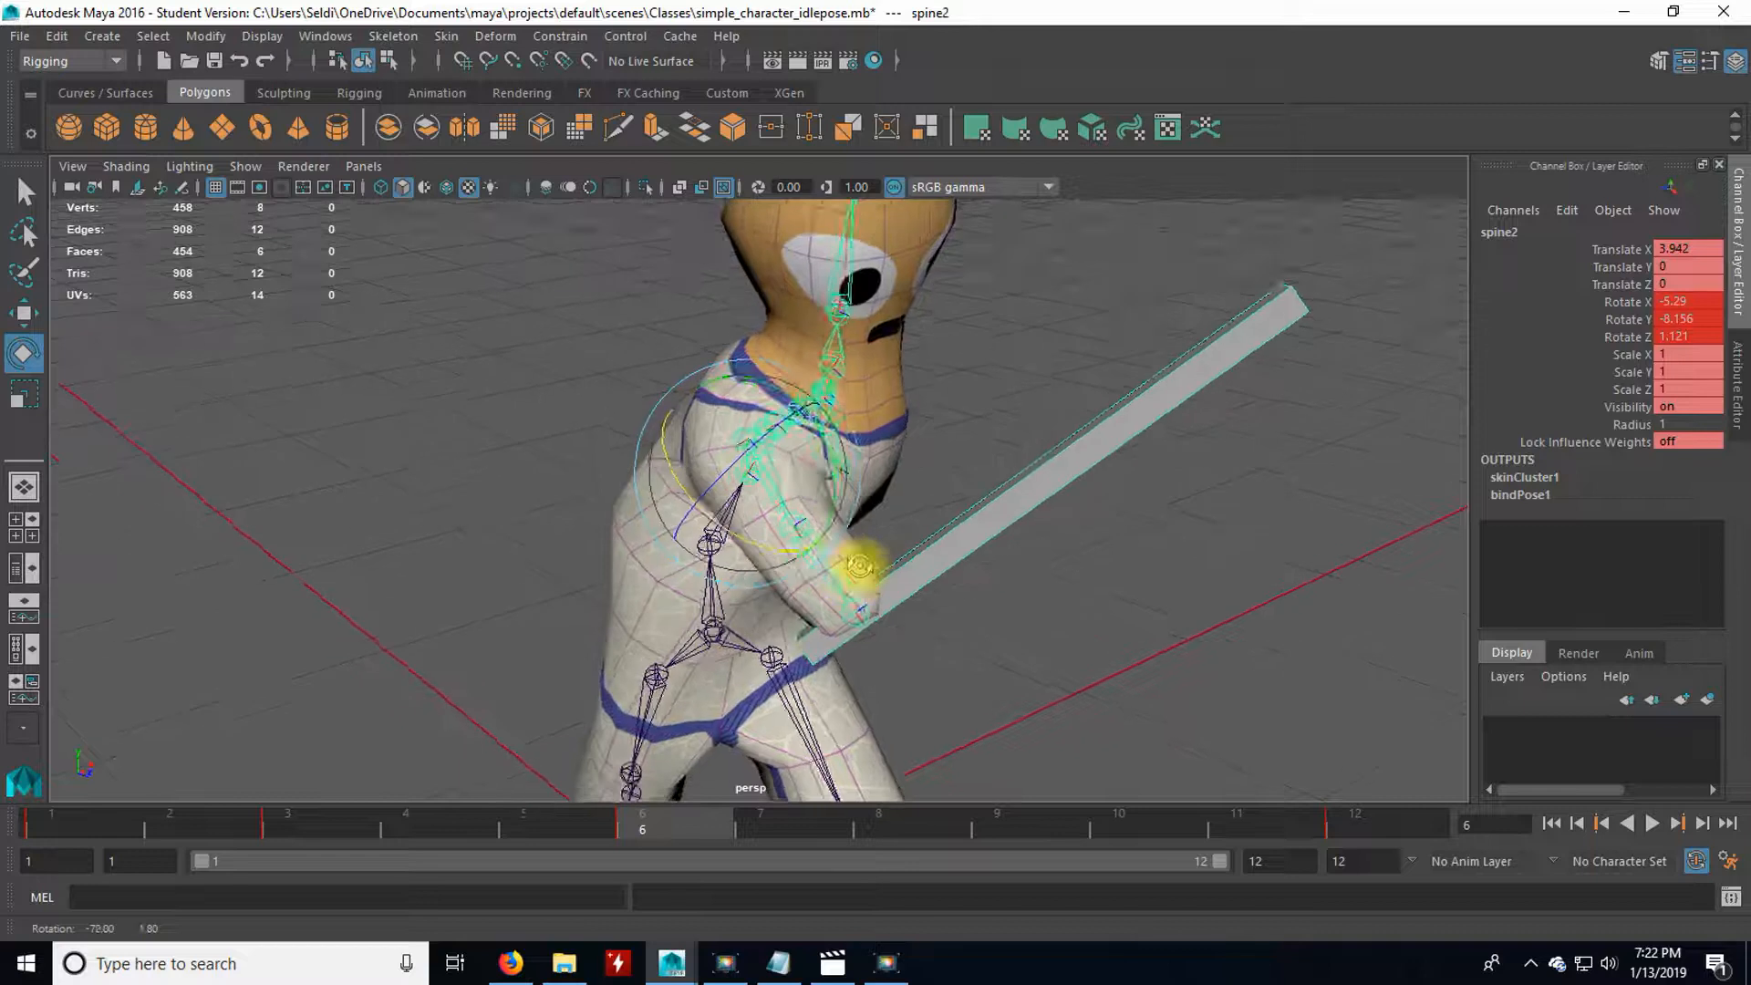
pyautogui.click(949, 642)
# Scrub and play the 12-frame animation, examining the swing from several angles in the perspective view.
pyautogui.scroll(-4, 1000, 688)
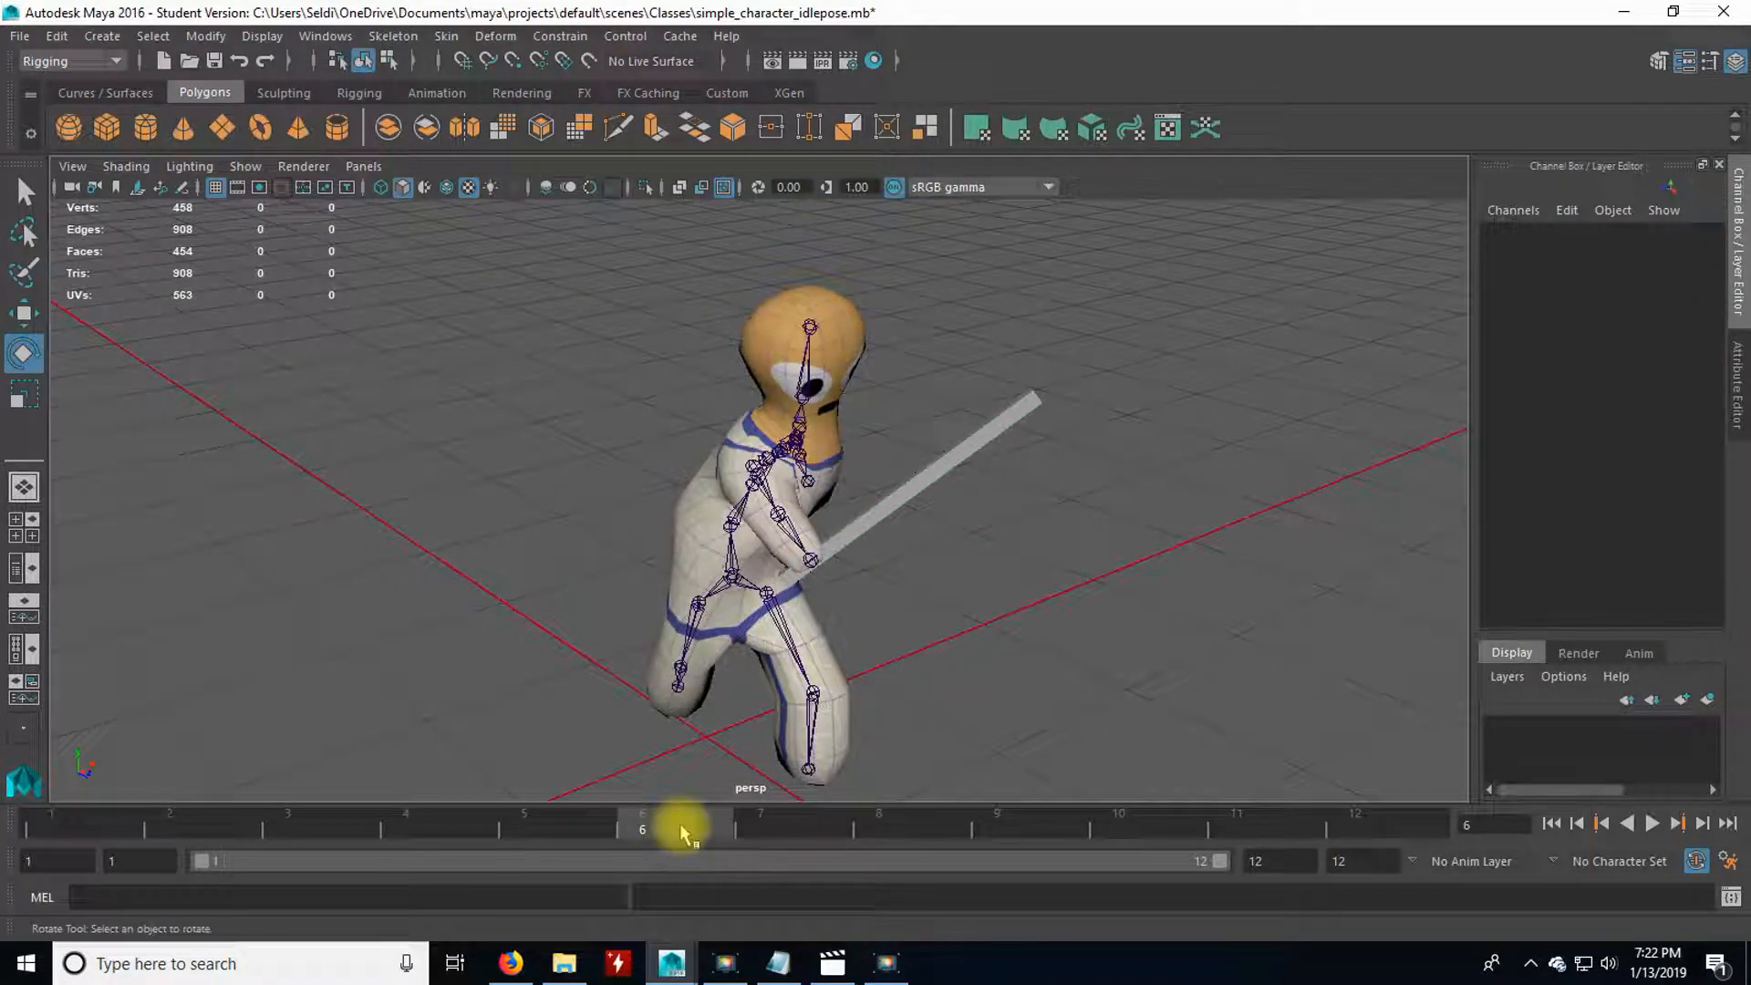
pyautogui.moveTo(660, 832); pyautogui.dragTo(719, 824)
pyautogui.keyDown('alt'); pyautogui.moveTo(1000, 590); pyautogui.dragTo(668, 611); pyautogui.keyUp('alt')
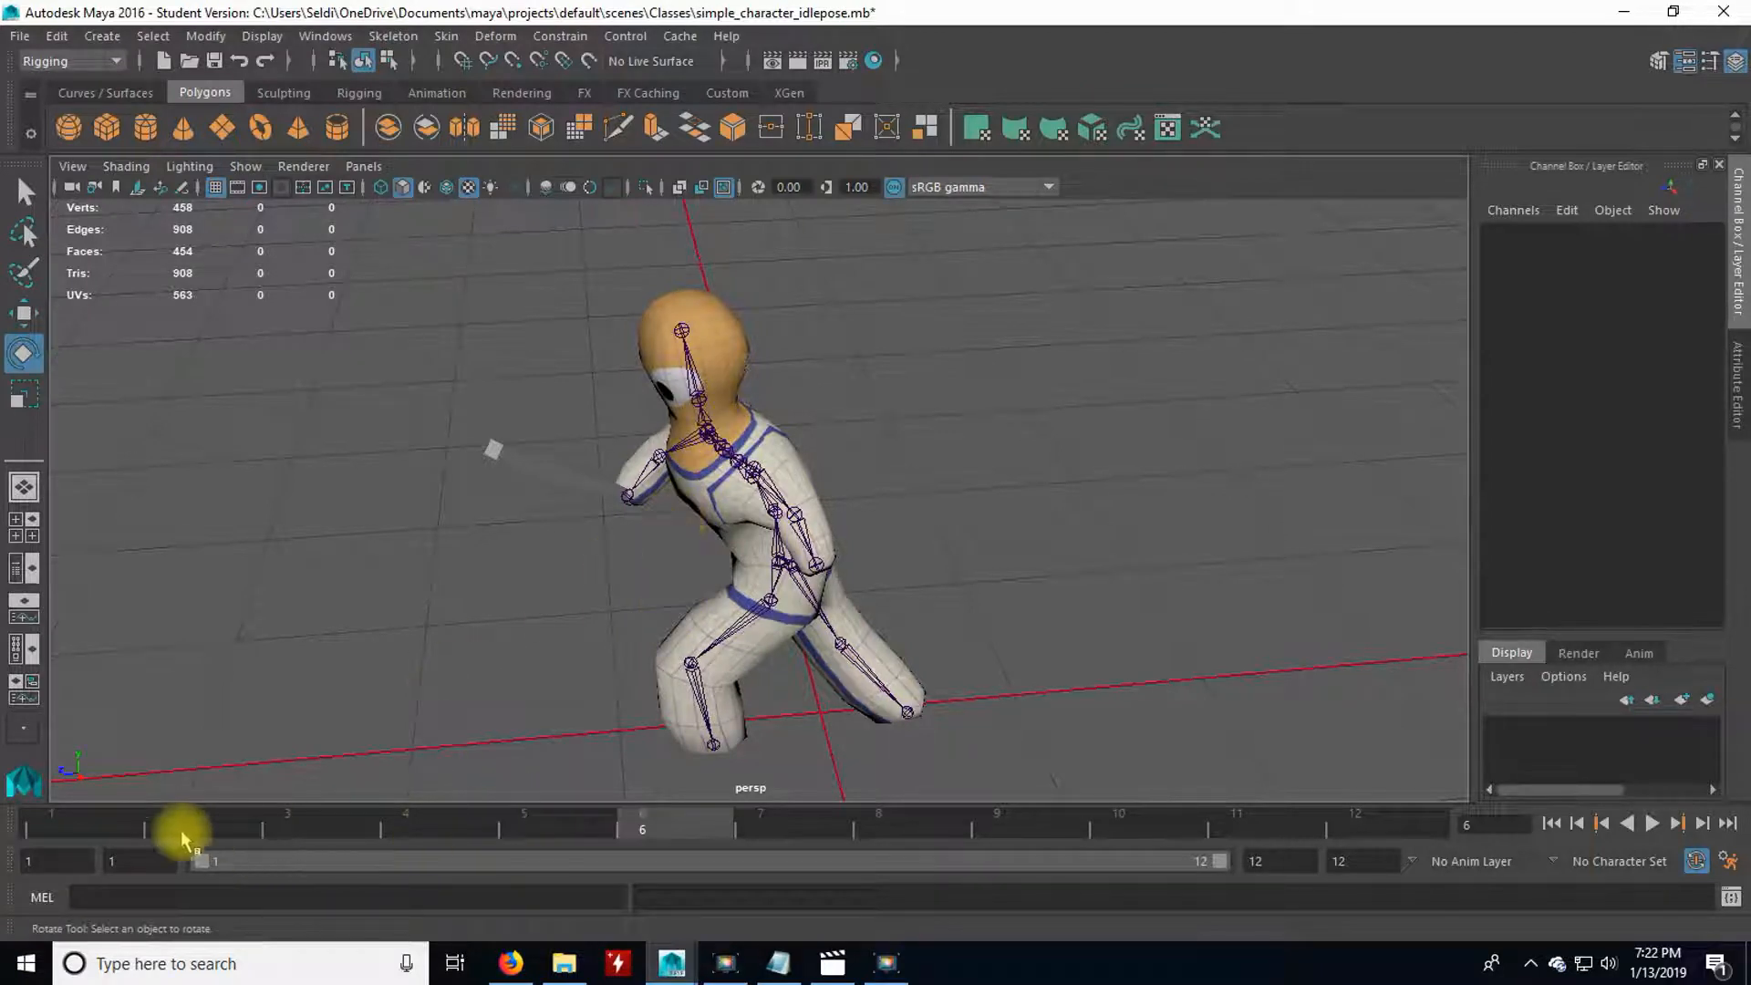
pyautogui.hotkey('alt', 'v')
pyautogui.moveTo(703, 840); pyautogui.dragTo(1258, 862)
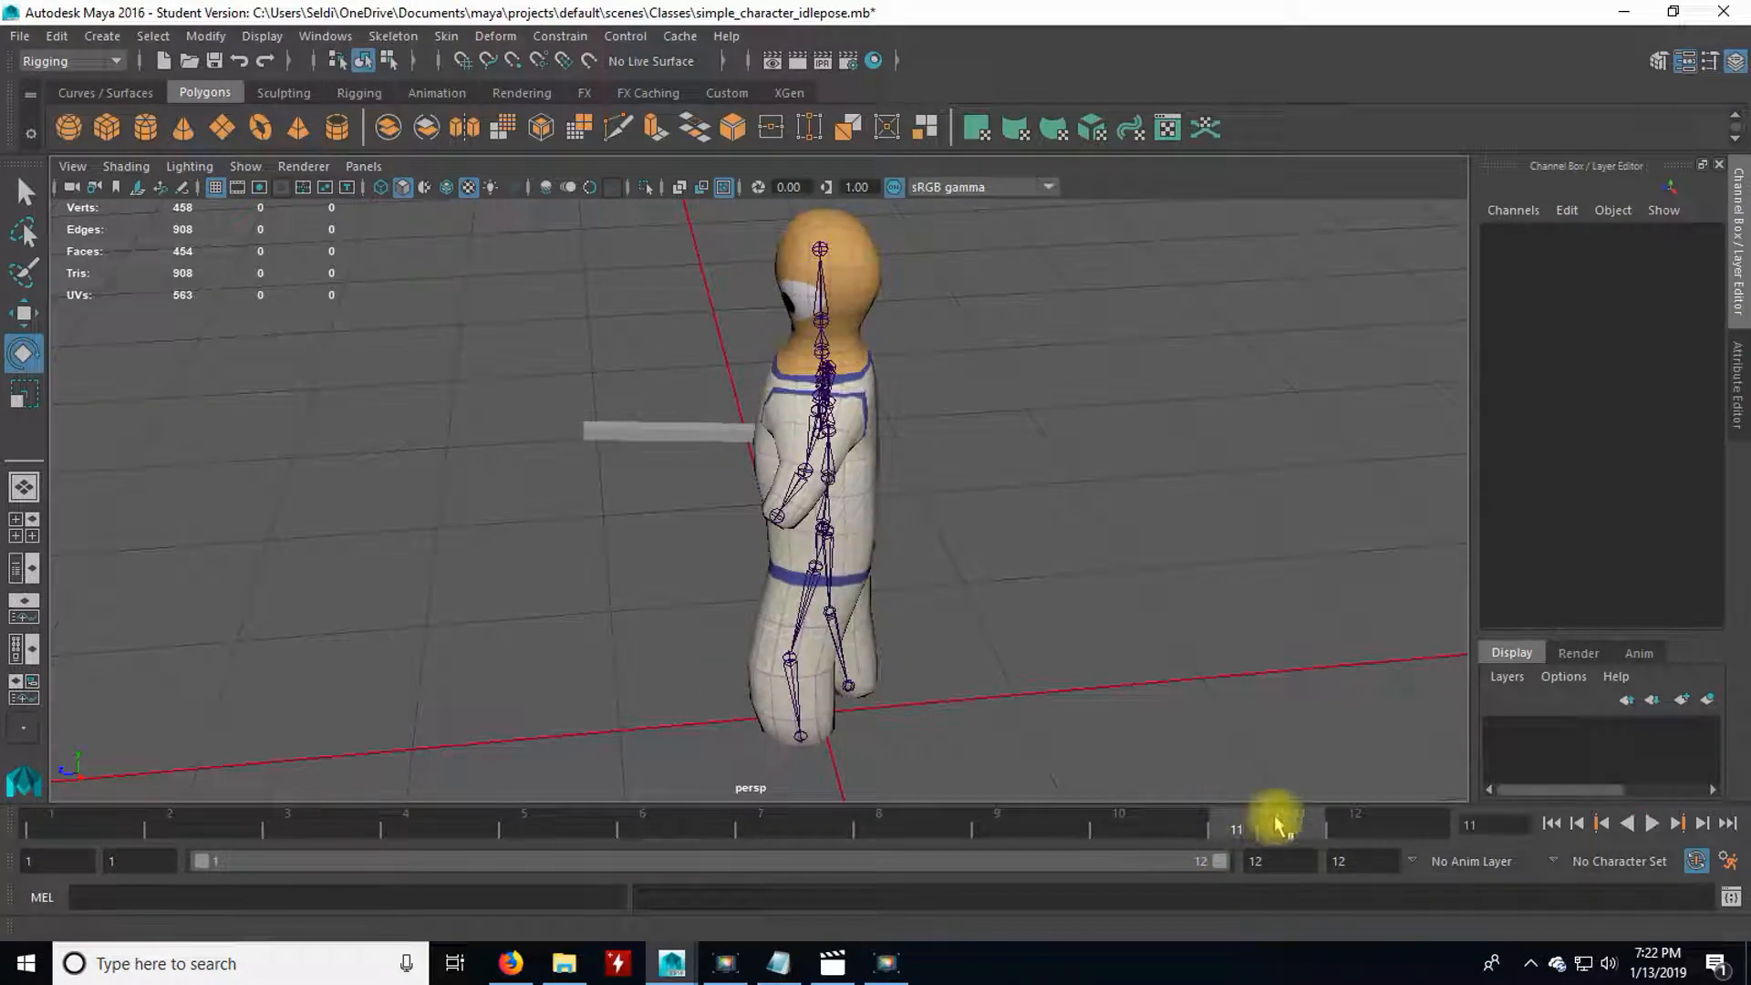
pyautogui.click(1652, 826)
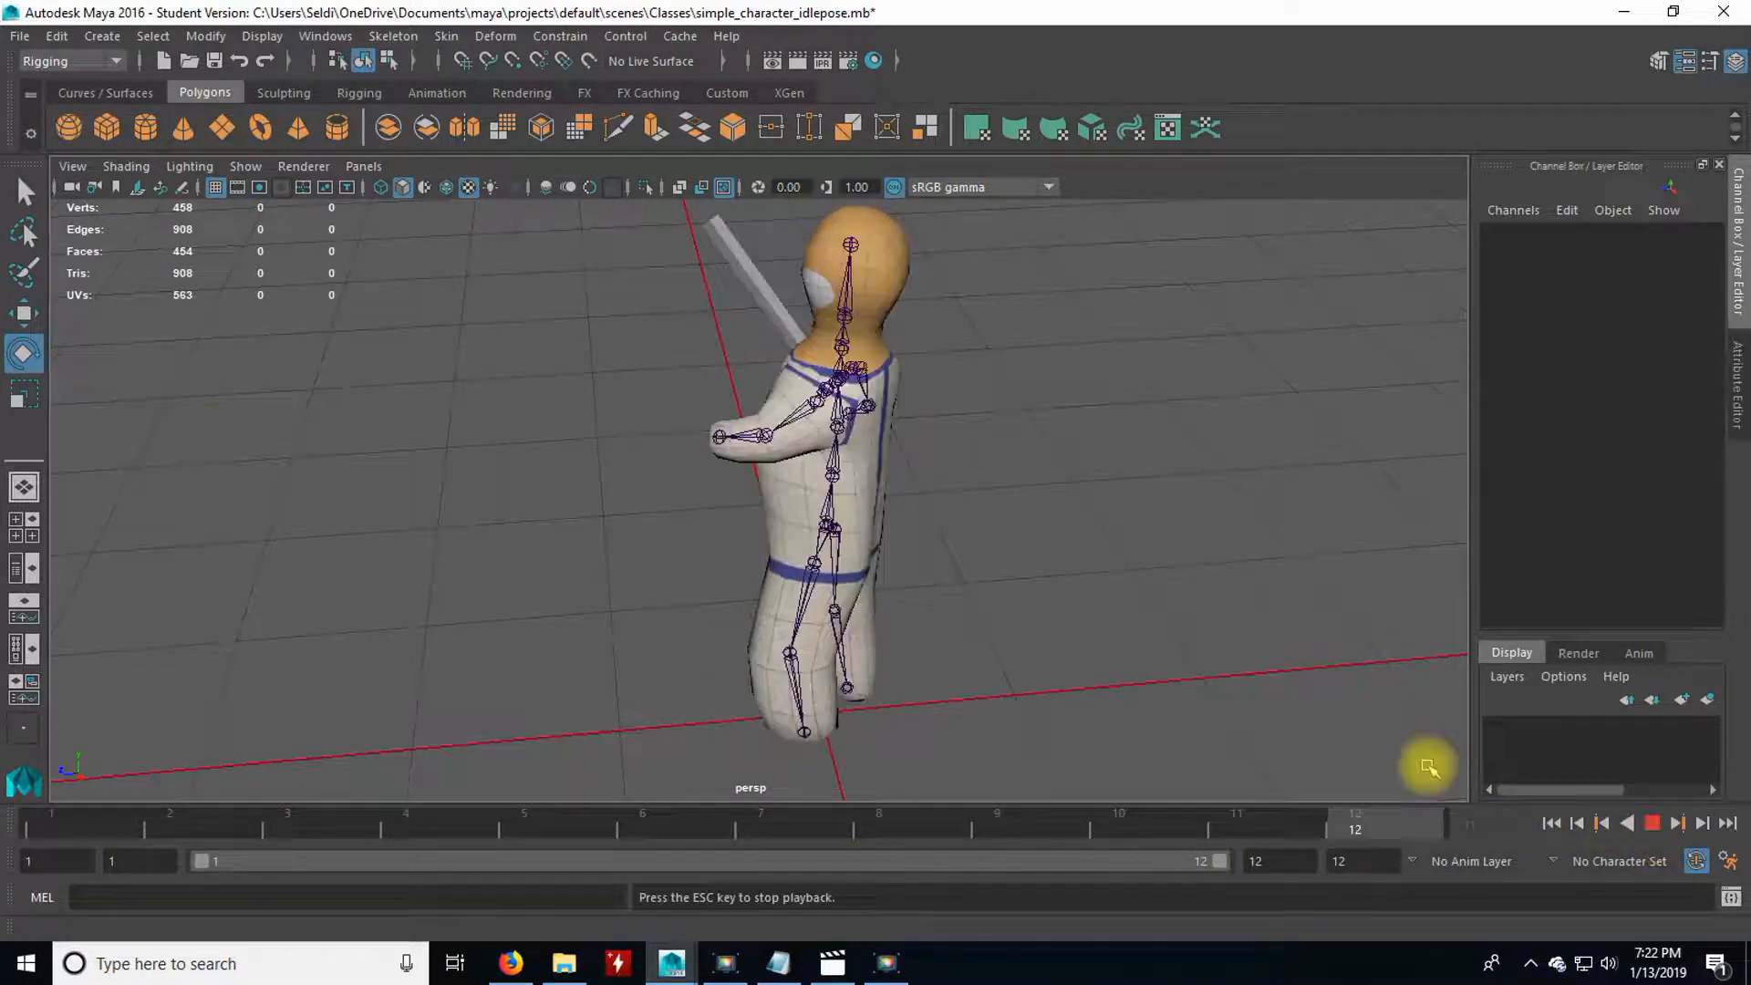
pyautogui.keyDown('alt'); pyautogui.moveTo(684, 559); pyautogui.dragTo(929, 545); pyautogui.keyUp('alt')
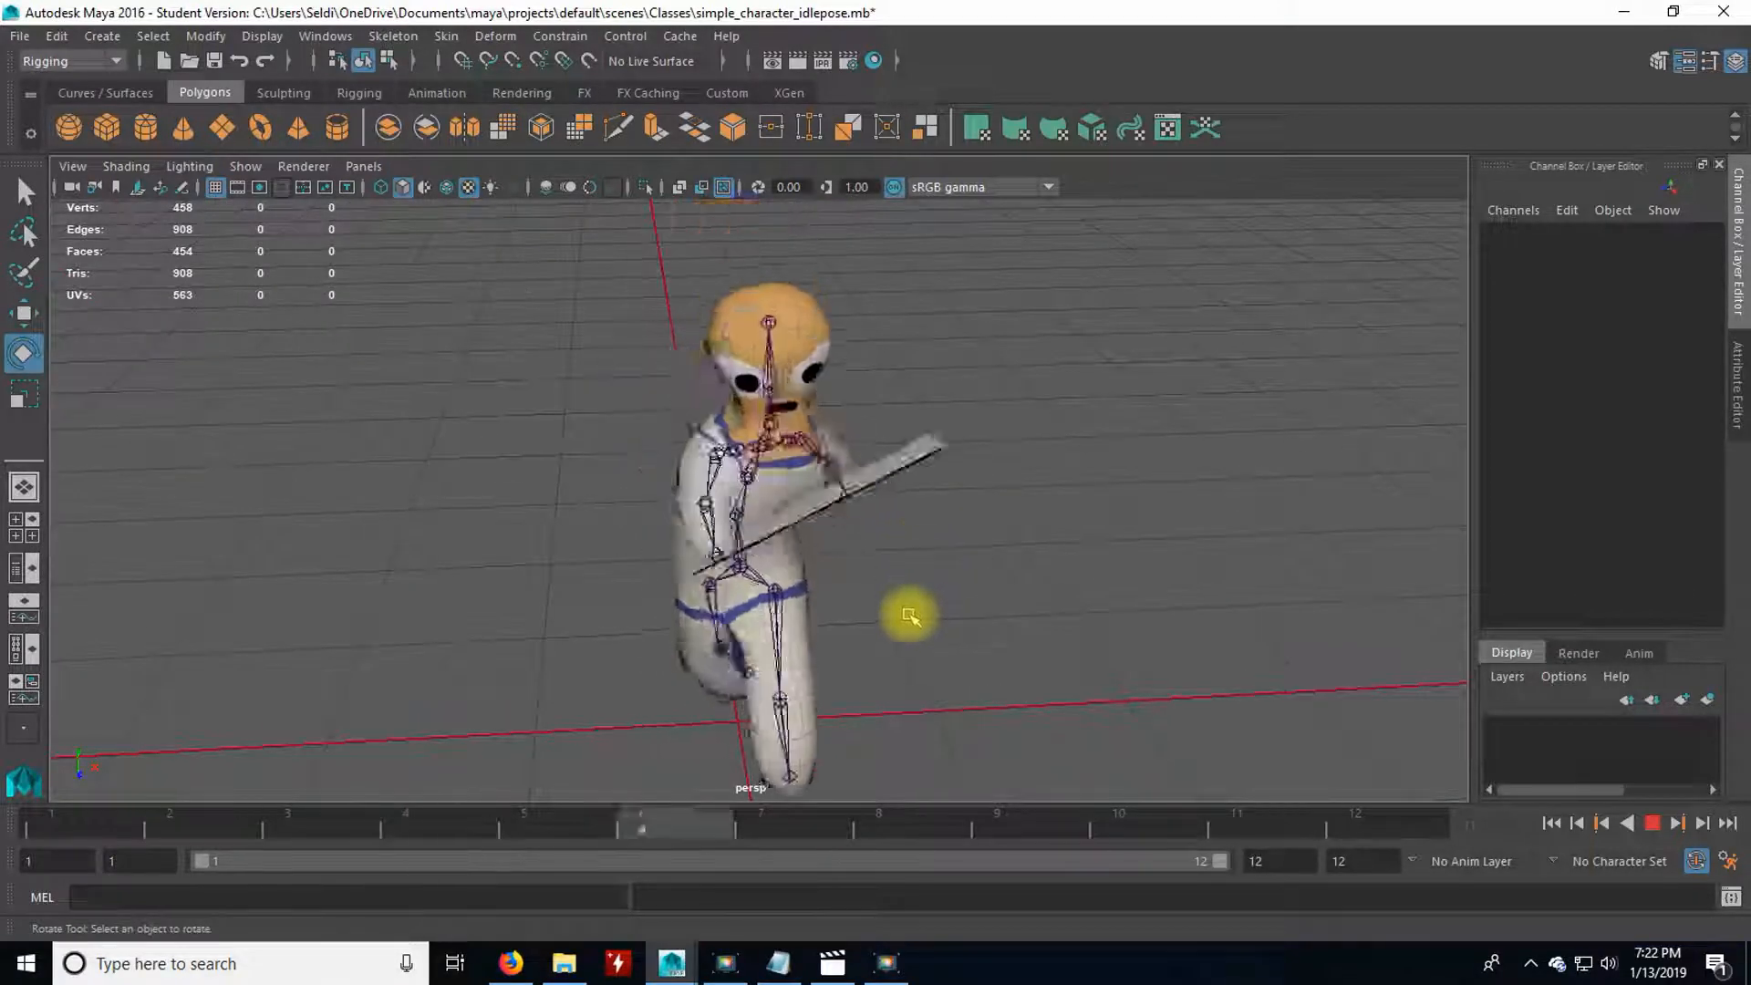
pyautogui.keyDown('alt'); pyautogui.moveTo(911, 613); pyautogui.dragTo(942, 583); pyautogui.keyUp('alt')
pyautogui.keyDown('alt'); pyautogui.moveTo(942, 583); pyautogui.dragTo(929, 541, button='middle'); pyautogui.keyUp('alt')
pyautogui.keyDown('alt'); pyautogui.moveTo(929, 541); pyautogui.dragTo(1055, 593); pyautogui.keyUp('alt')
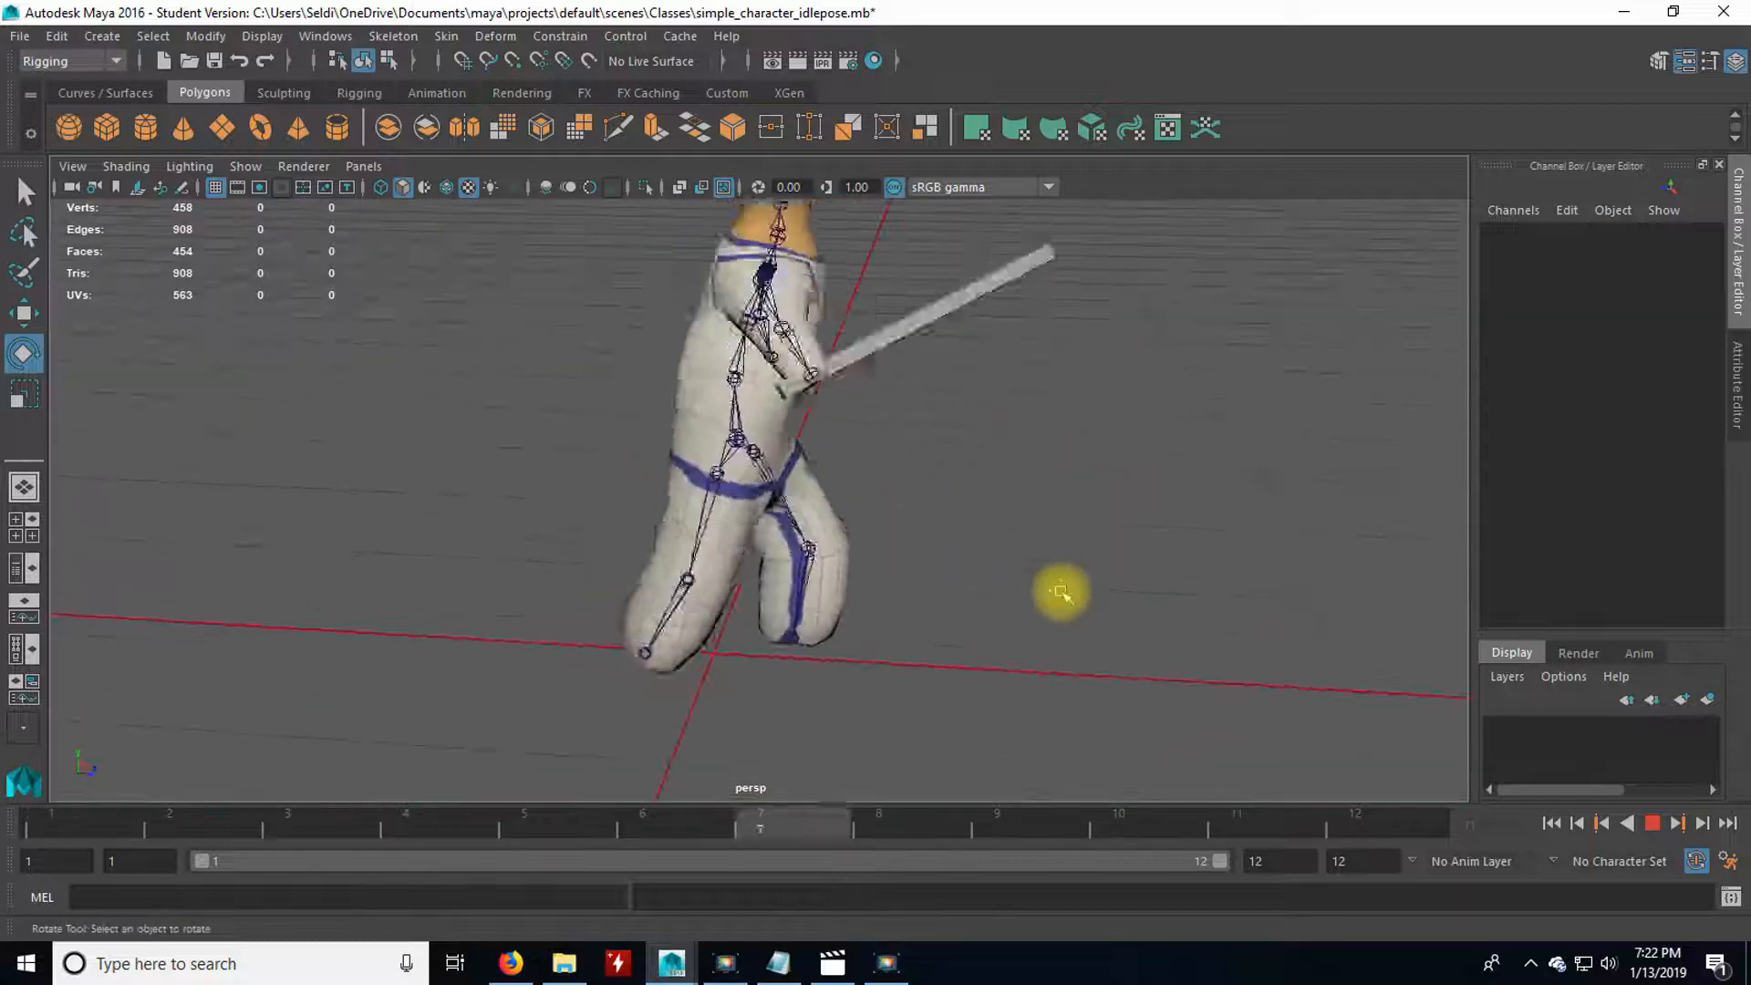
pyautogui.keyDown('alt'); pyautogui.moveTo(1004, 509); pyautogui.dragTo(930, 555); pyautogui.keyUp('alt')
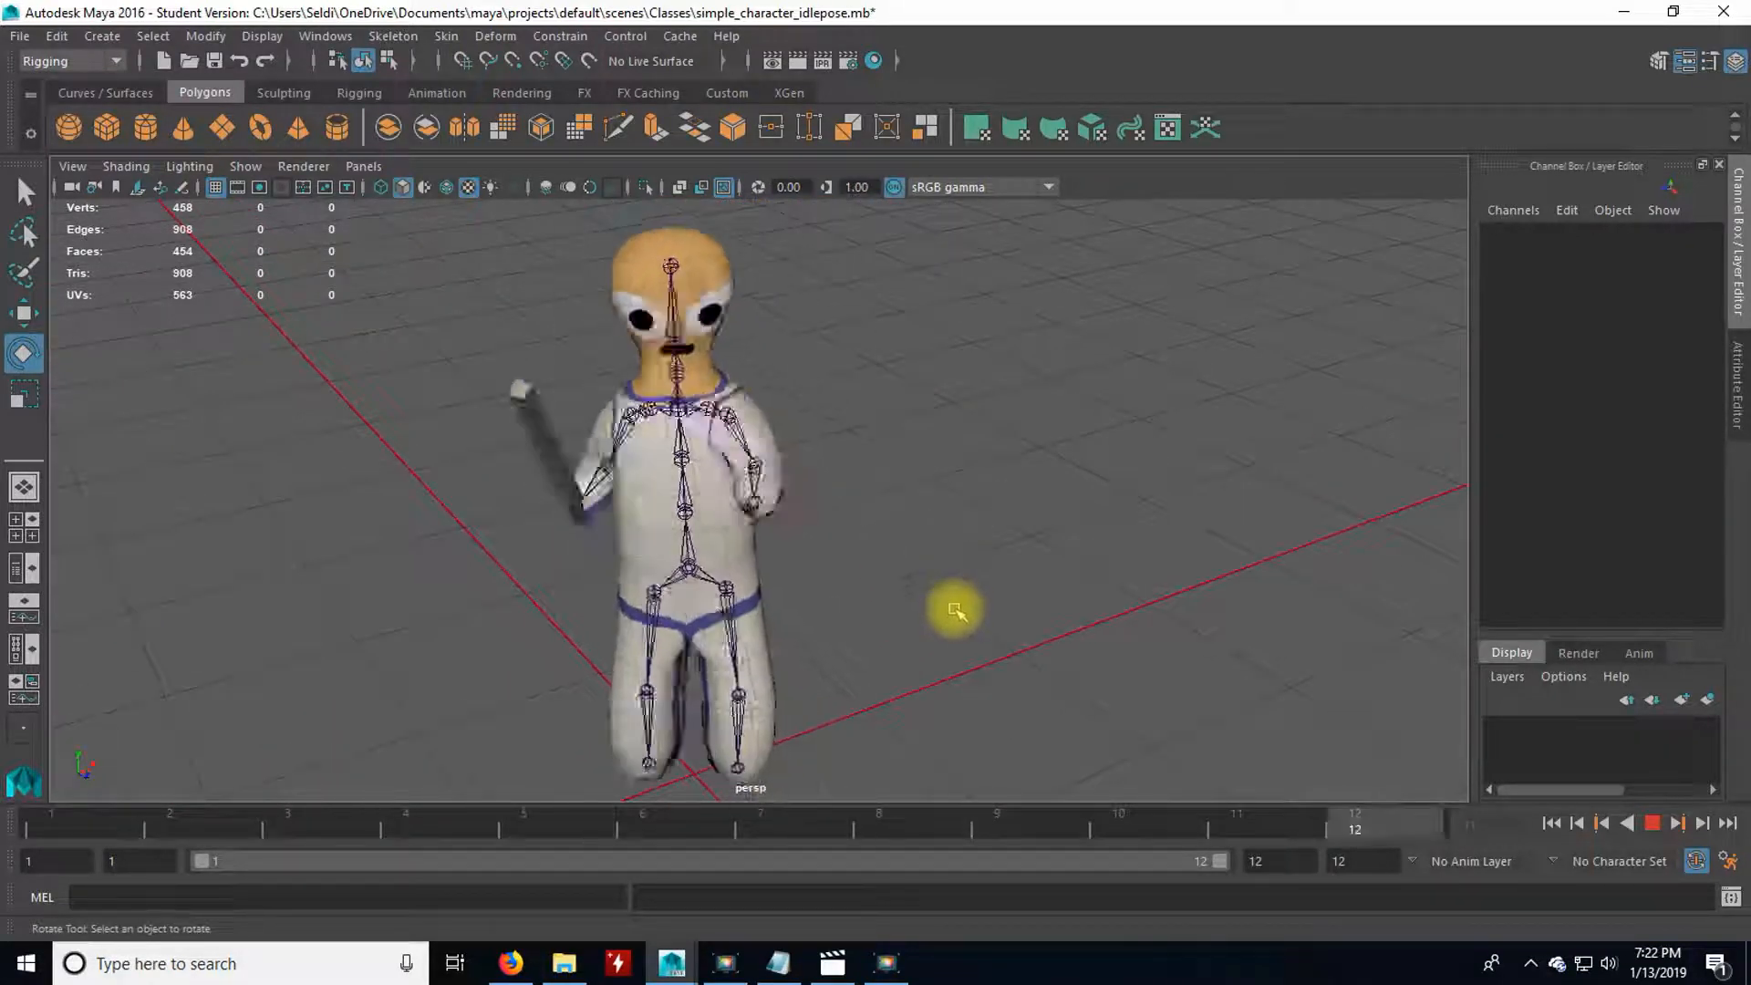
pyautogui.click(1652, 822)
# Replay the swing from frame 1 and scrub through frames 4 to 6 to examine the transition into the stride.
pyautogui.click(132, 821)
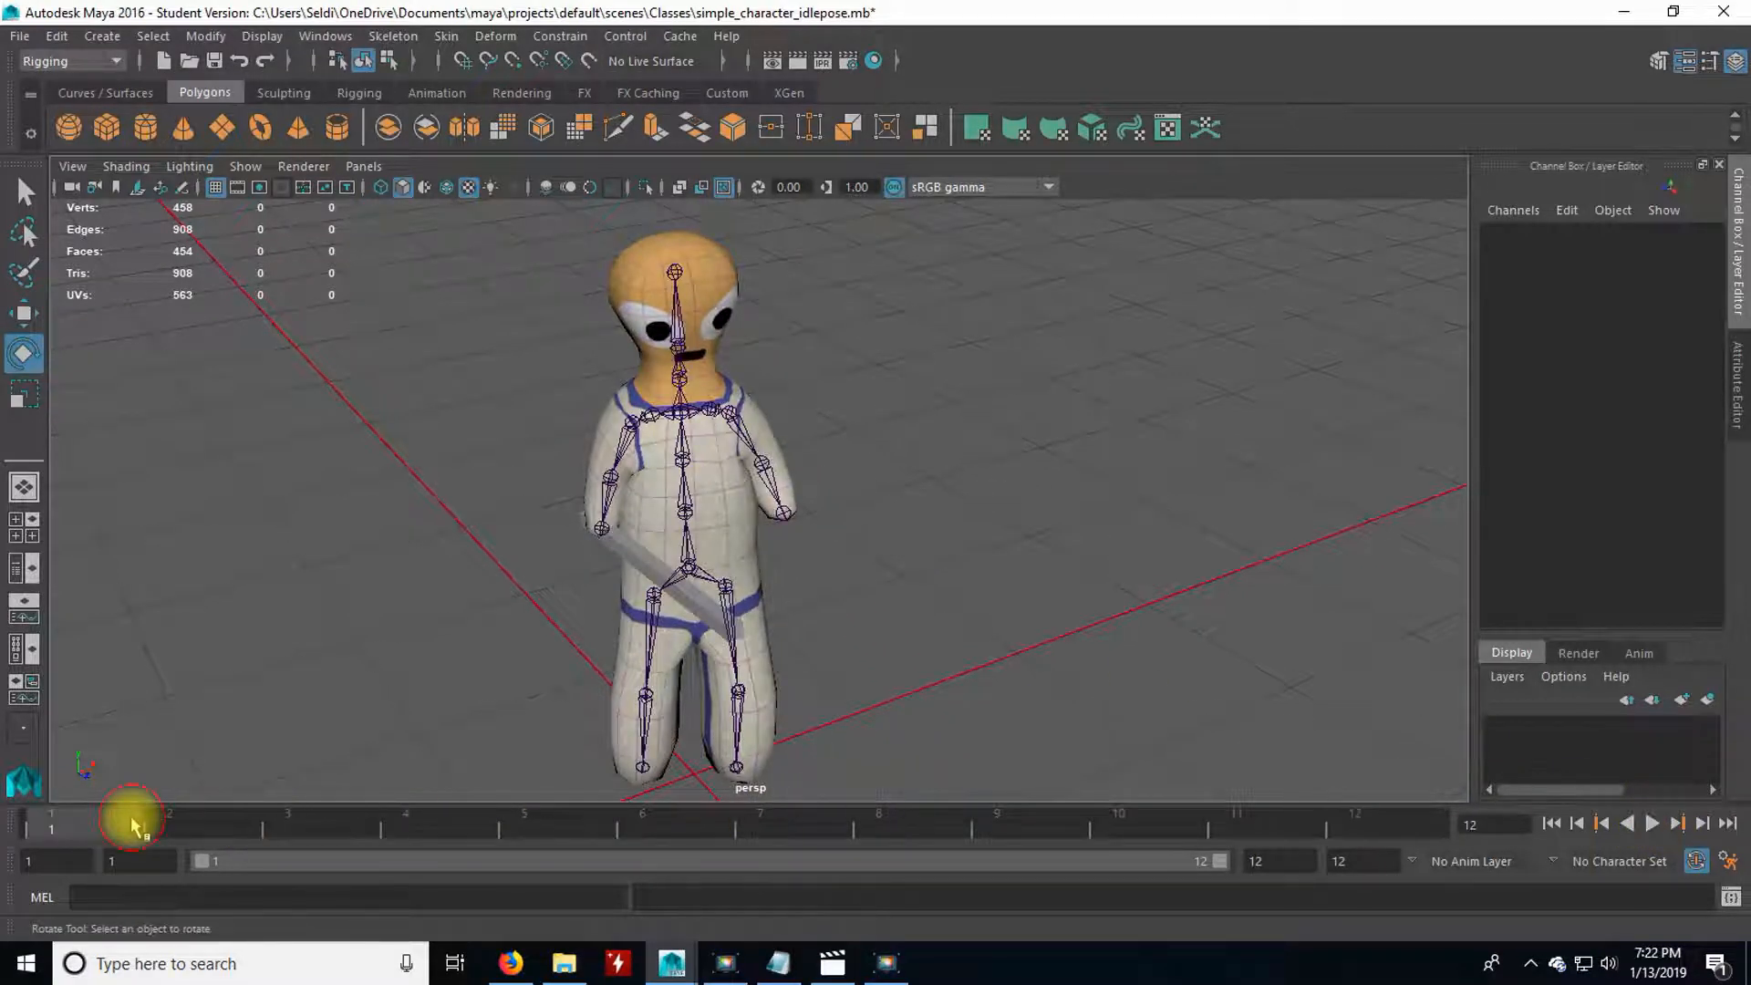
pyautogui.hotkey('alt', 'v')
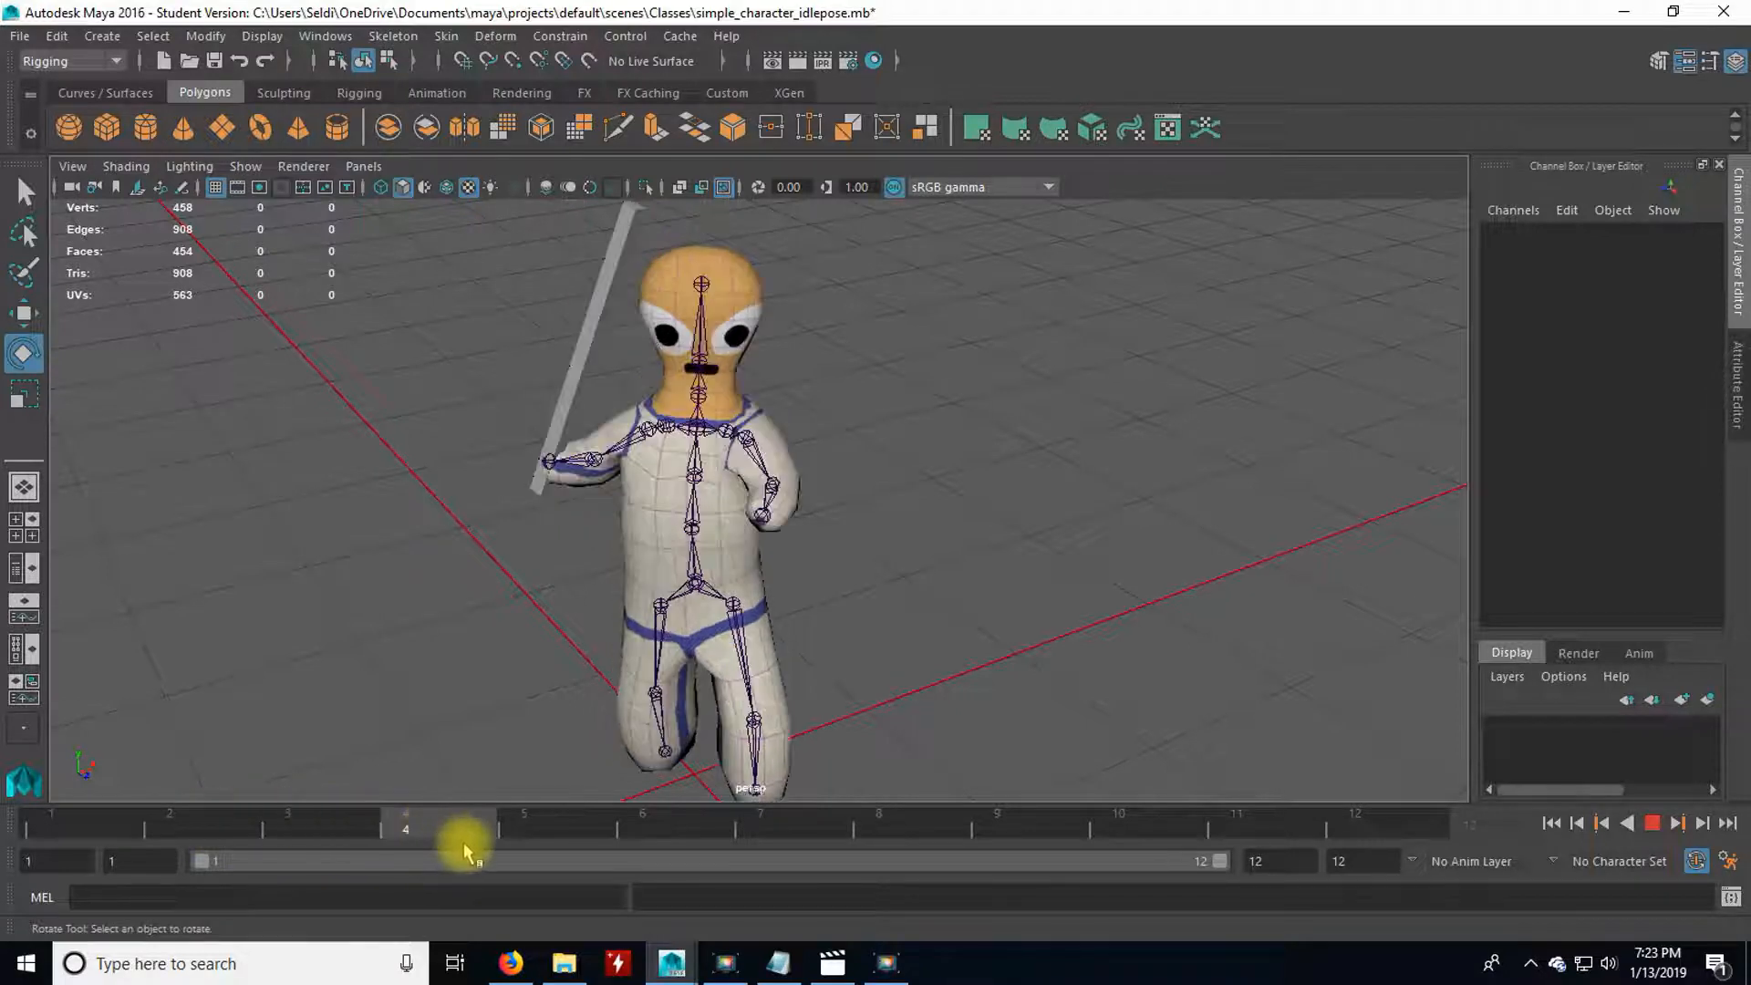
pyautogui.hotkey('alt', 'v')
pyautogui.keyDown('alt'); pyautogui.moveTo(462, 620); pyautogui.dragTo(556, 674); pyautogui.keyUp('alt')
pyautogui.hotkey('alt', 'v')
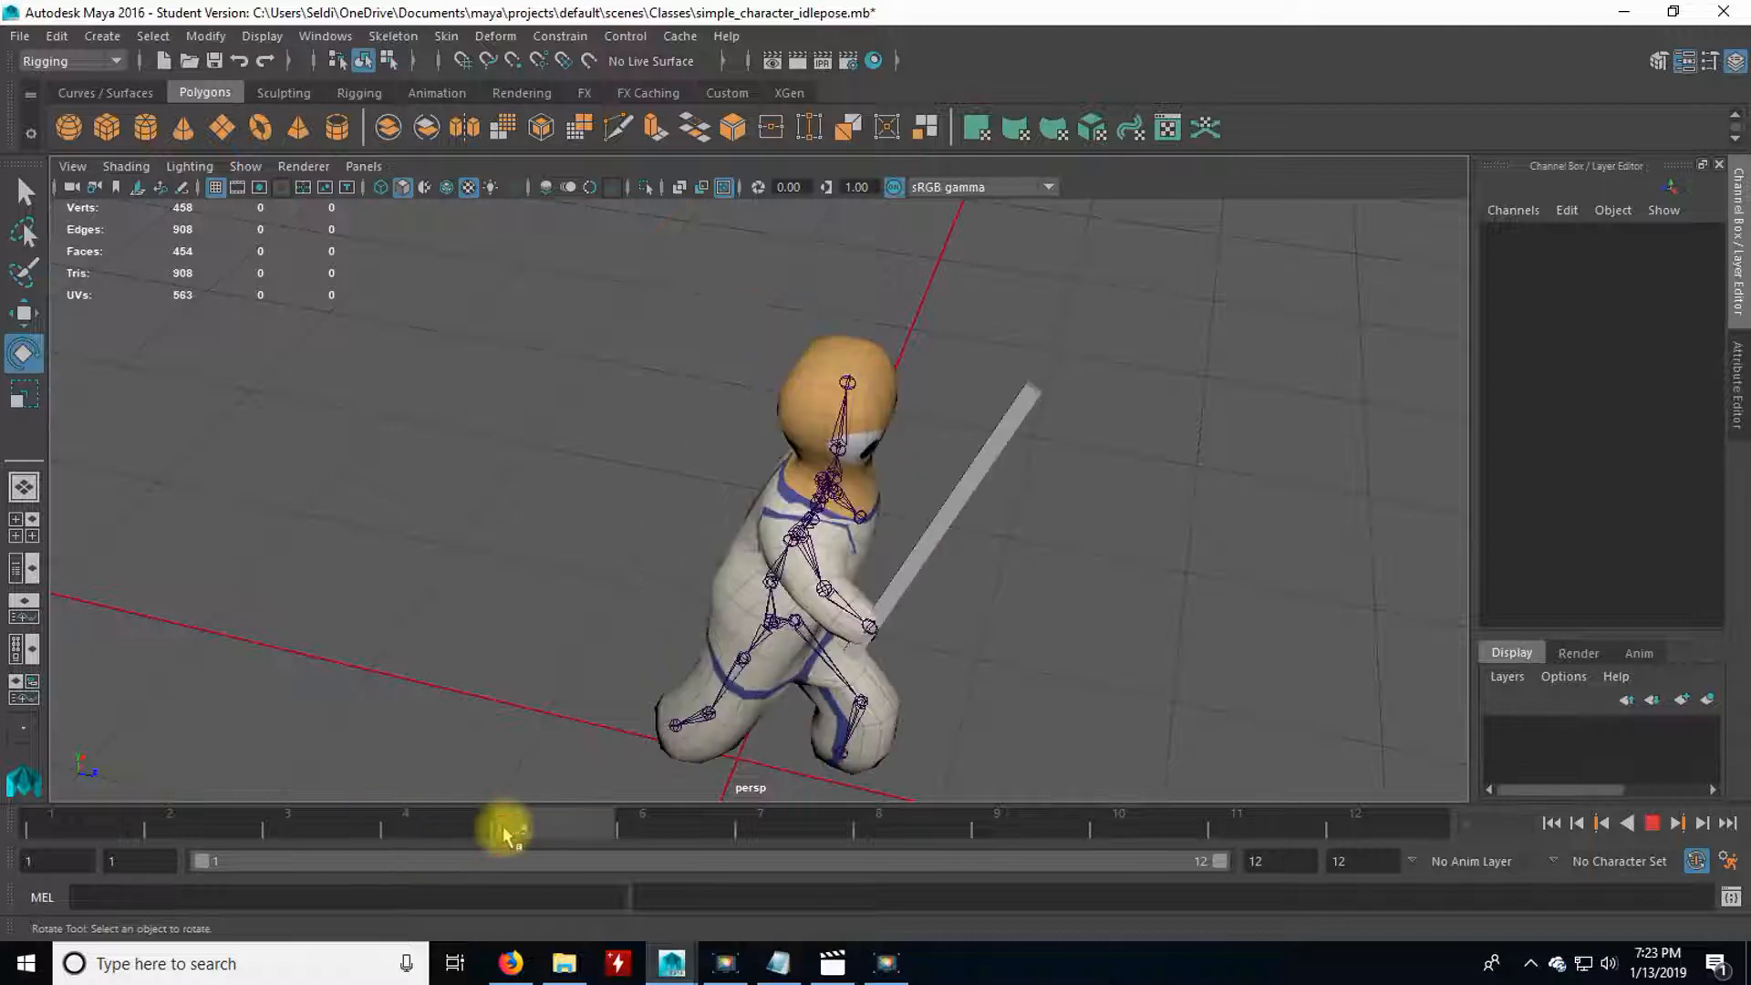
pyautogui.moveTo(516, 832); pyautogui.dragTo(606, 825)
# In the side view, step through frames 1 to 6 to examine how the feet move relative to the ground.
pyautogui.press('space')
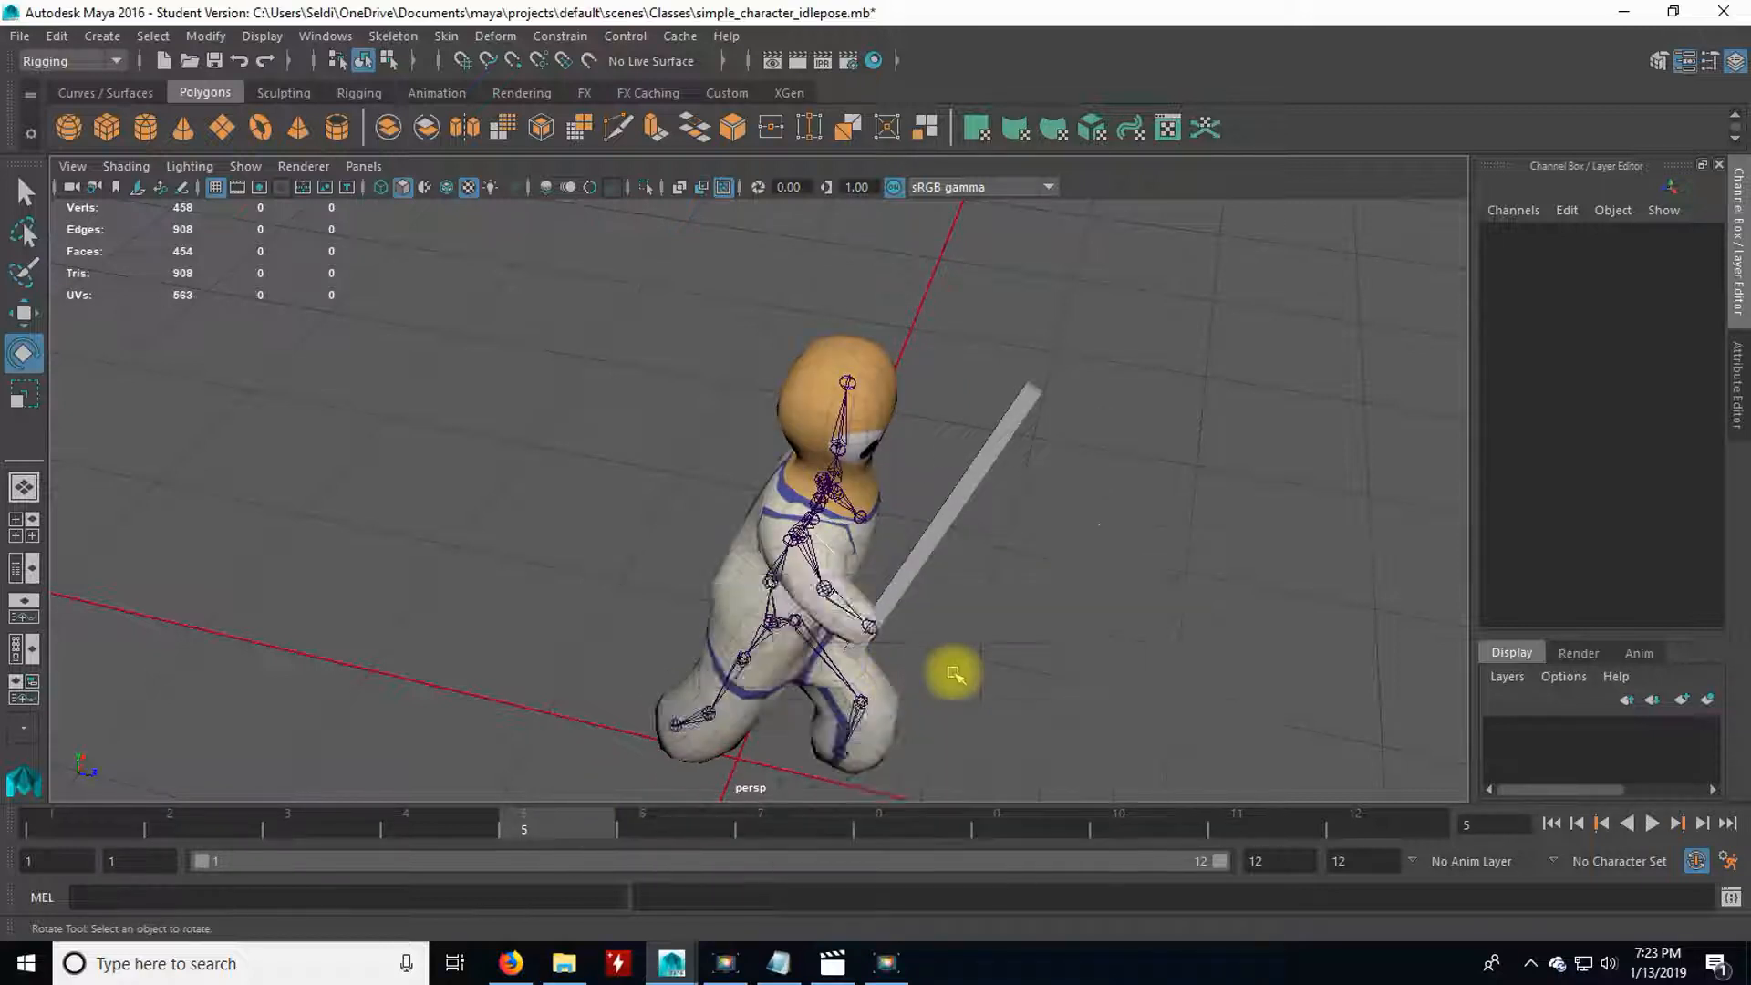
pyautogui.press('space')
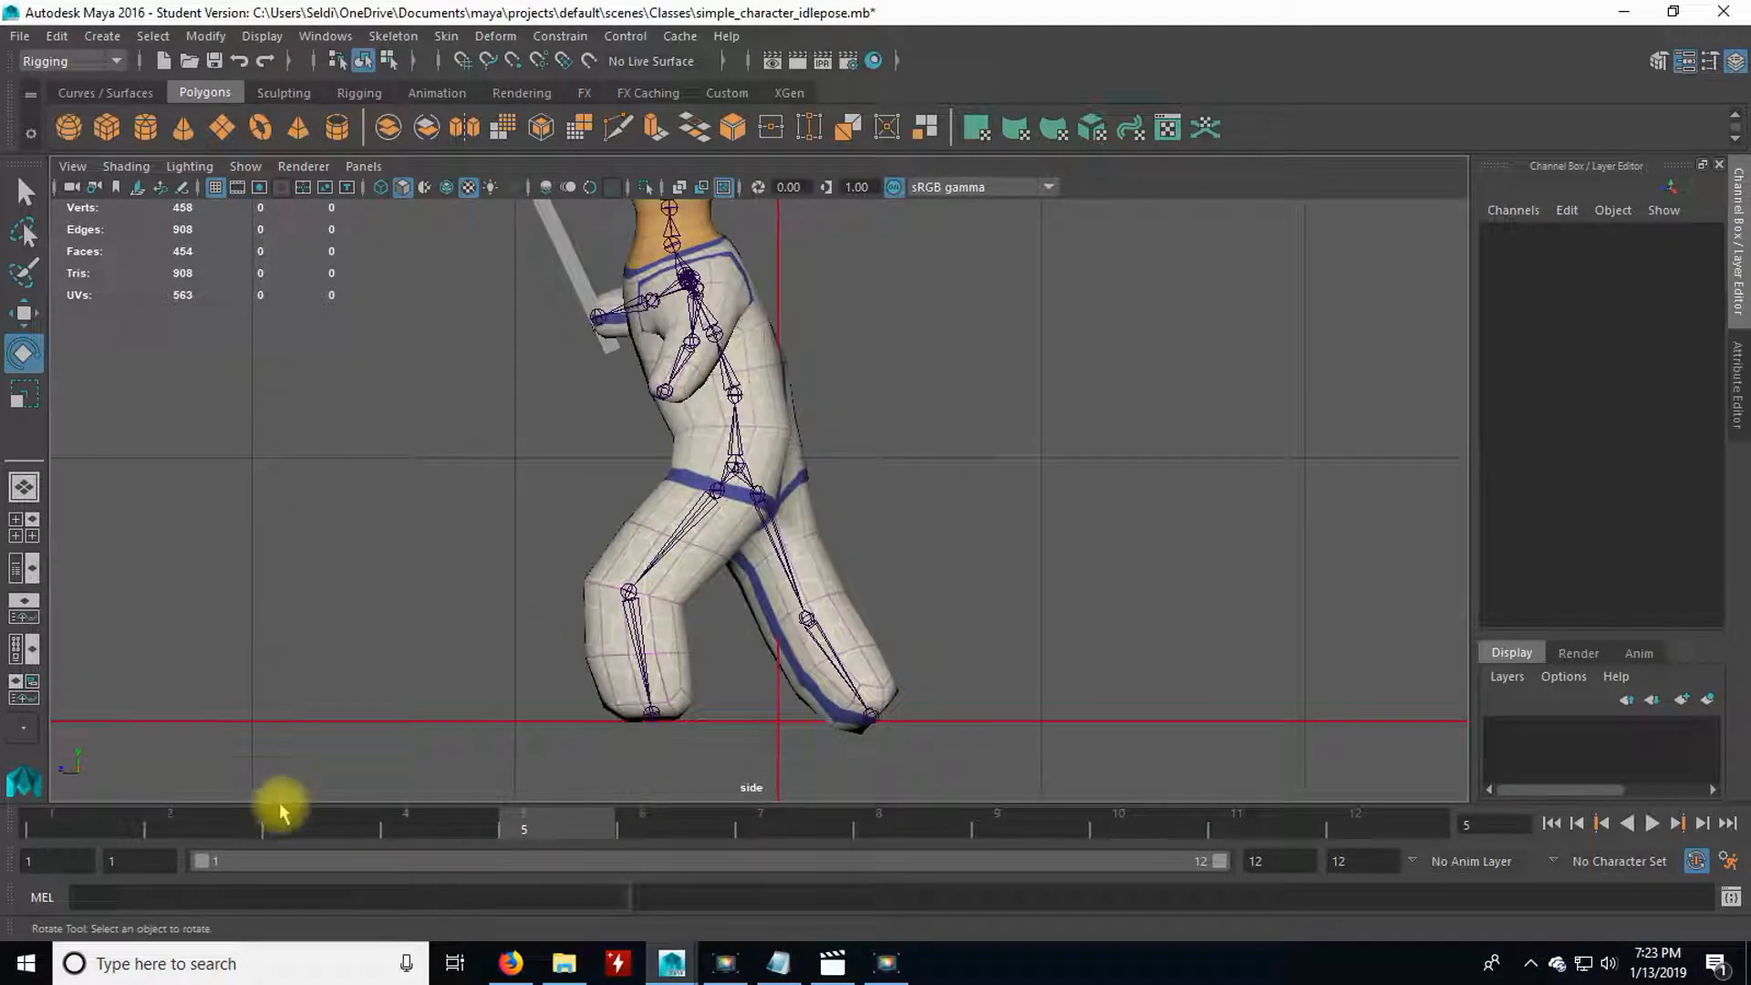
pyautogui.moveTo(80, 829); pyautogui.dragTo(261, 832)
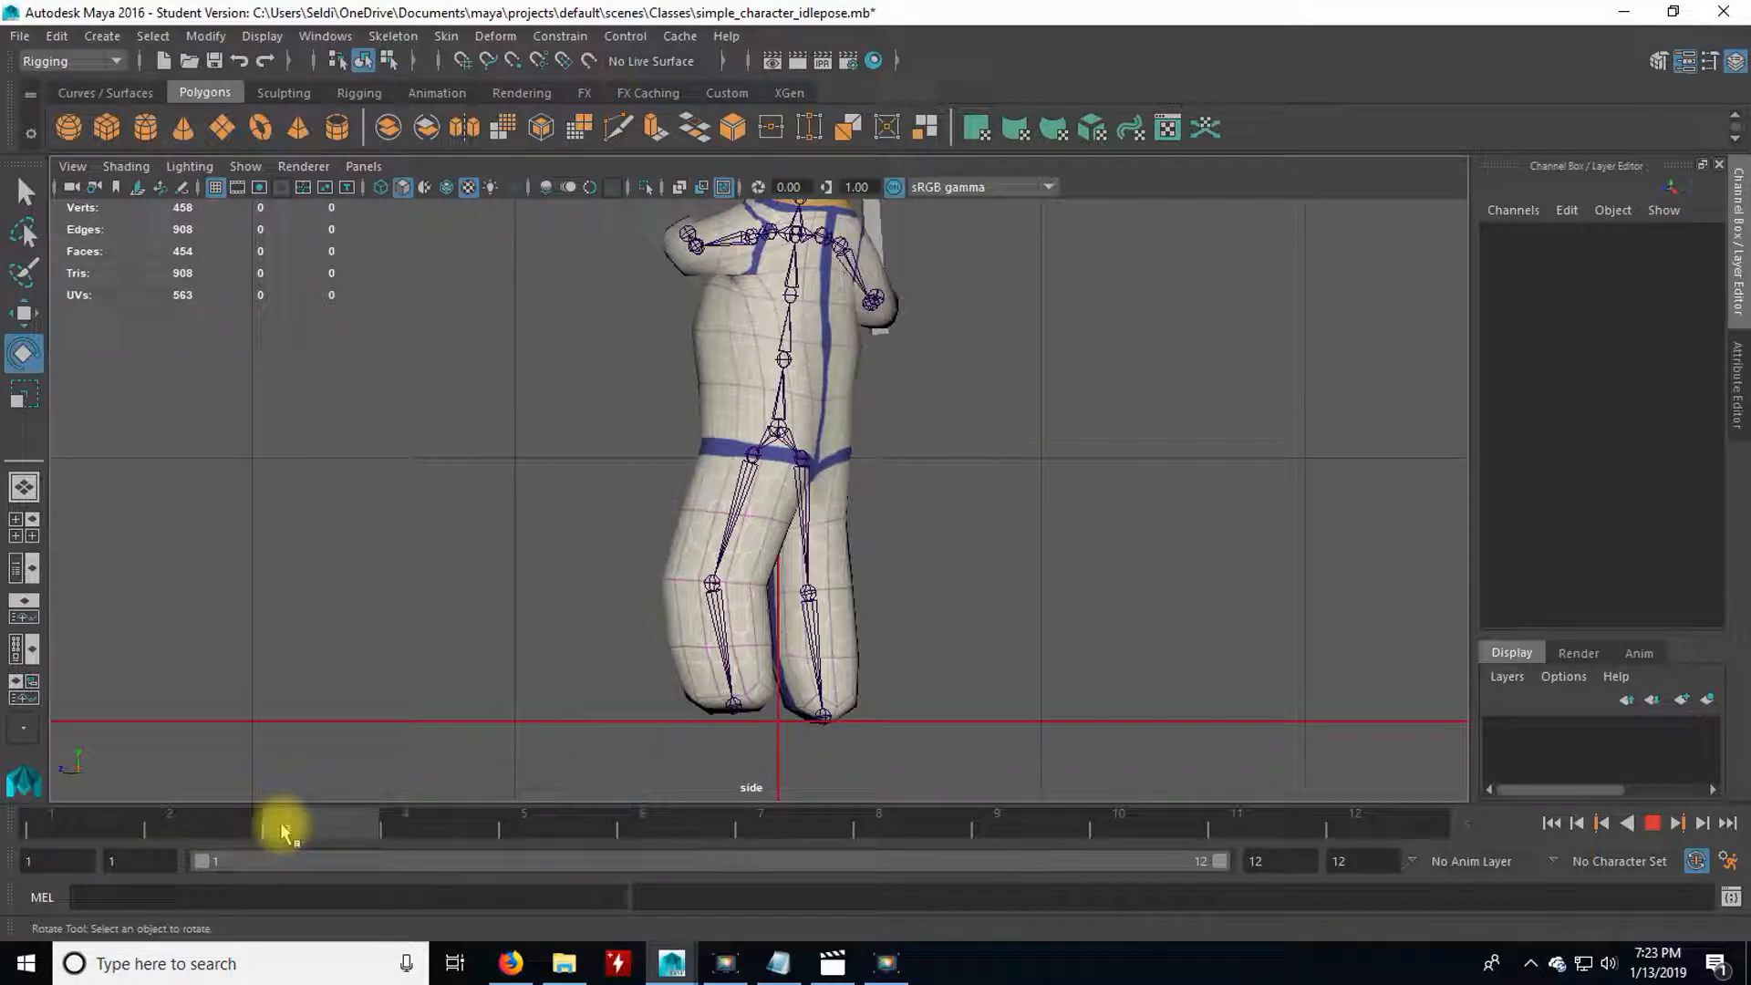
pyautogui.click(280, 822)
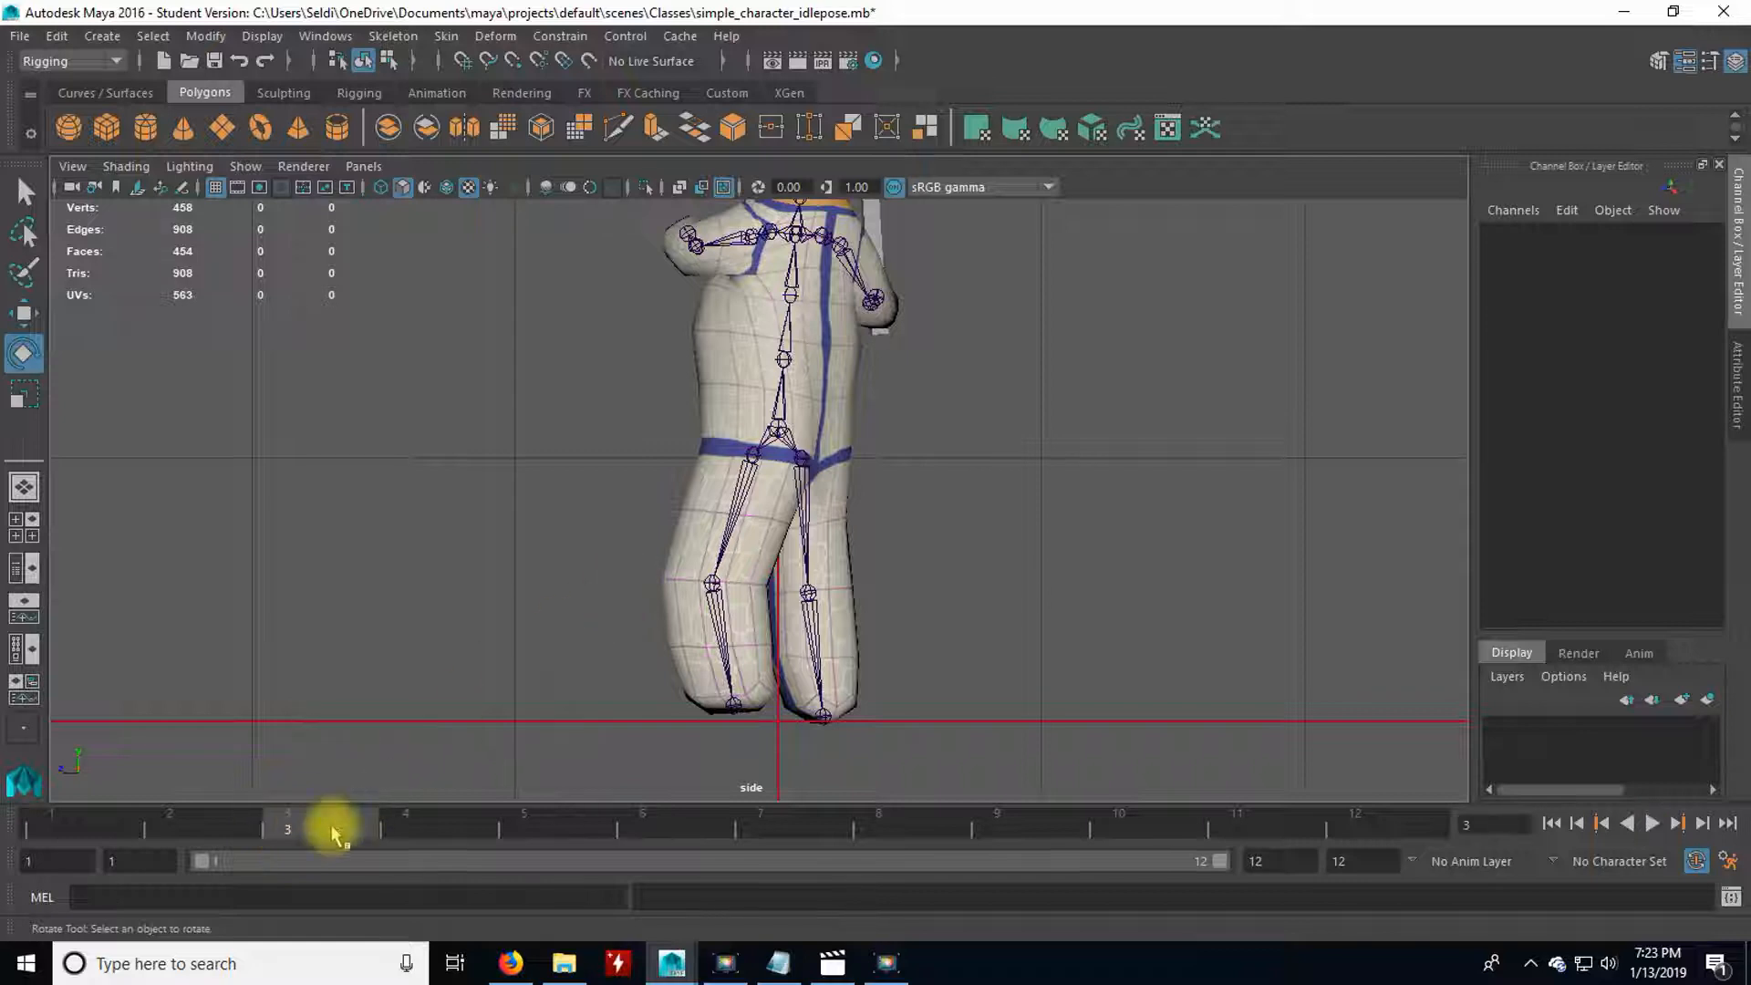
pyautogui.moveTo(351, 825); pyautogui.dragTo(425, 830)
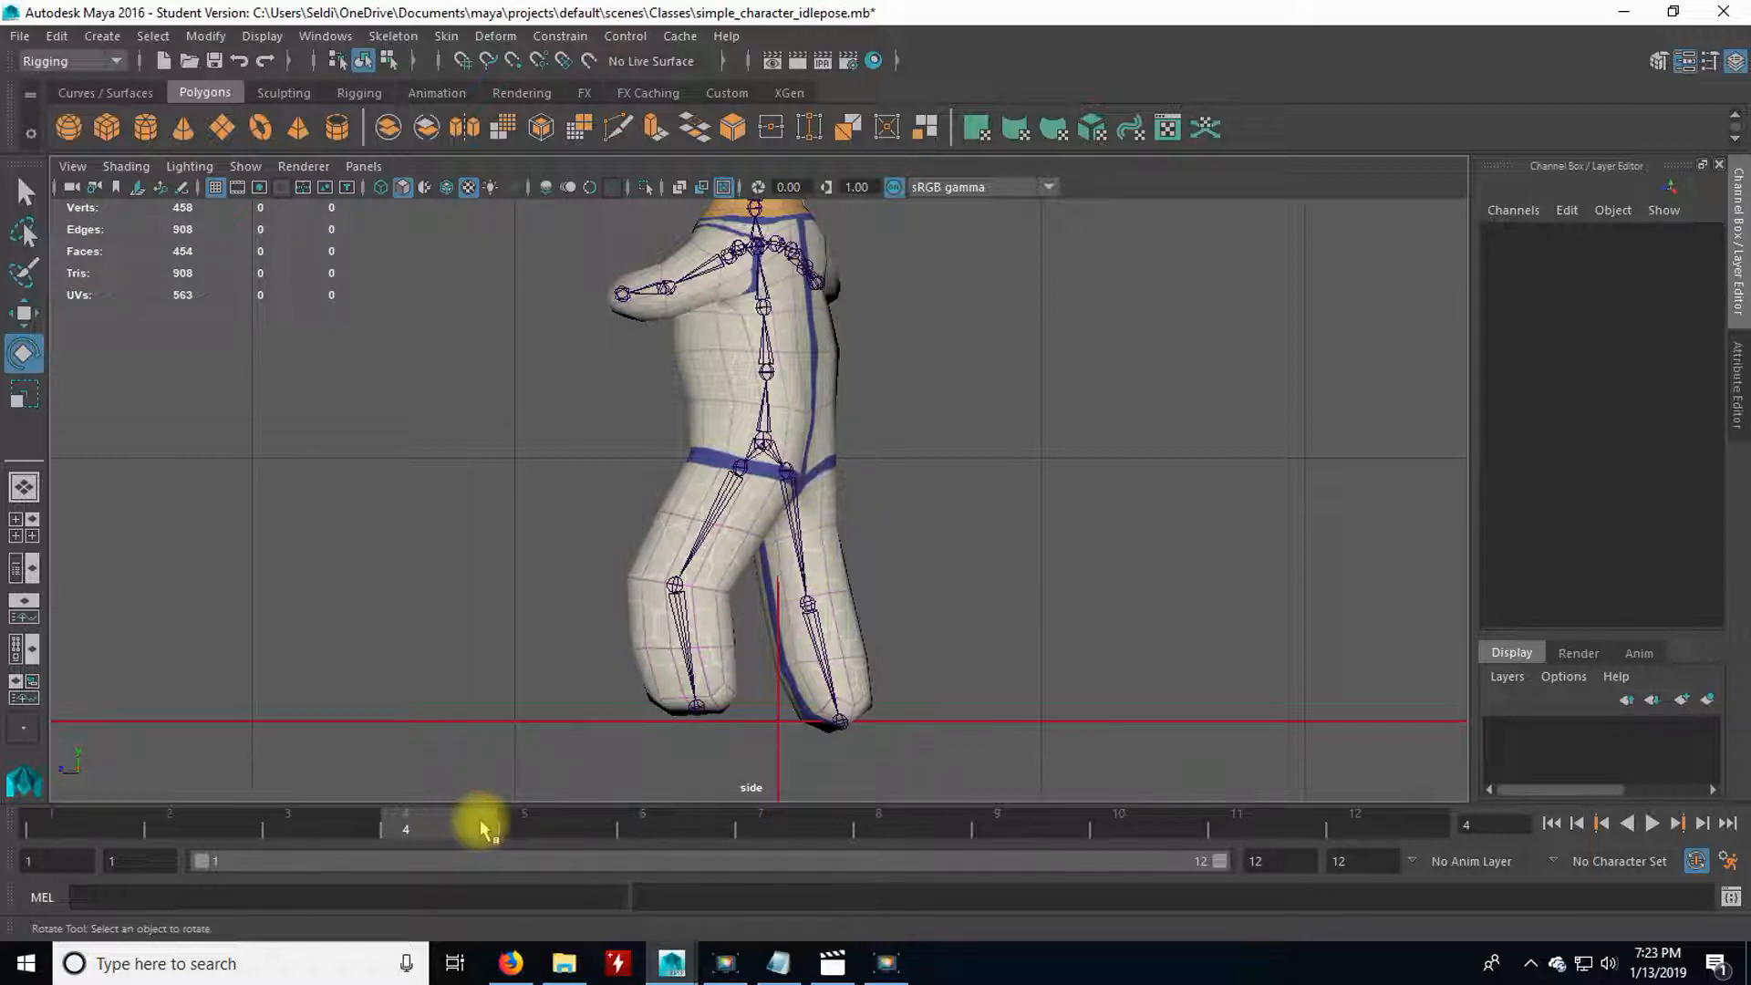
pyautogui.click(531, 830)
pyautogui.click(488, 825)
pyautogui.click(512, 826)
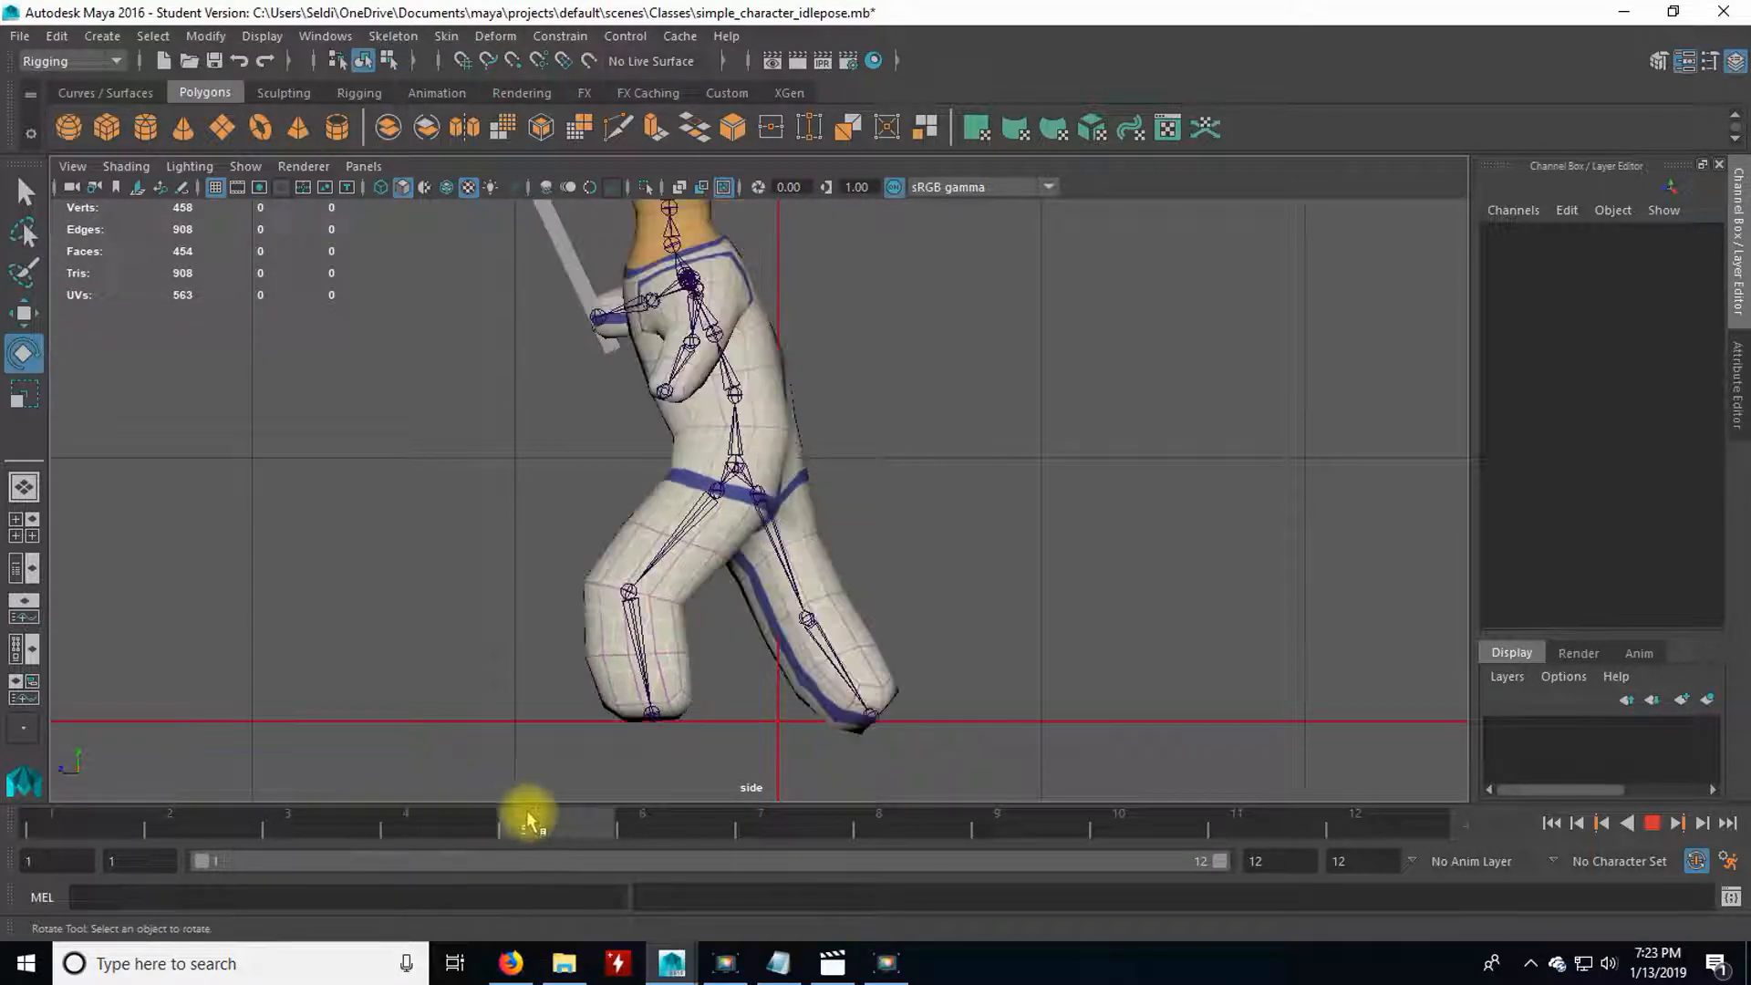
pyautogui.click(669, 825)
pyautogui.click(607, 830)
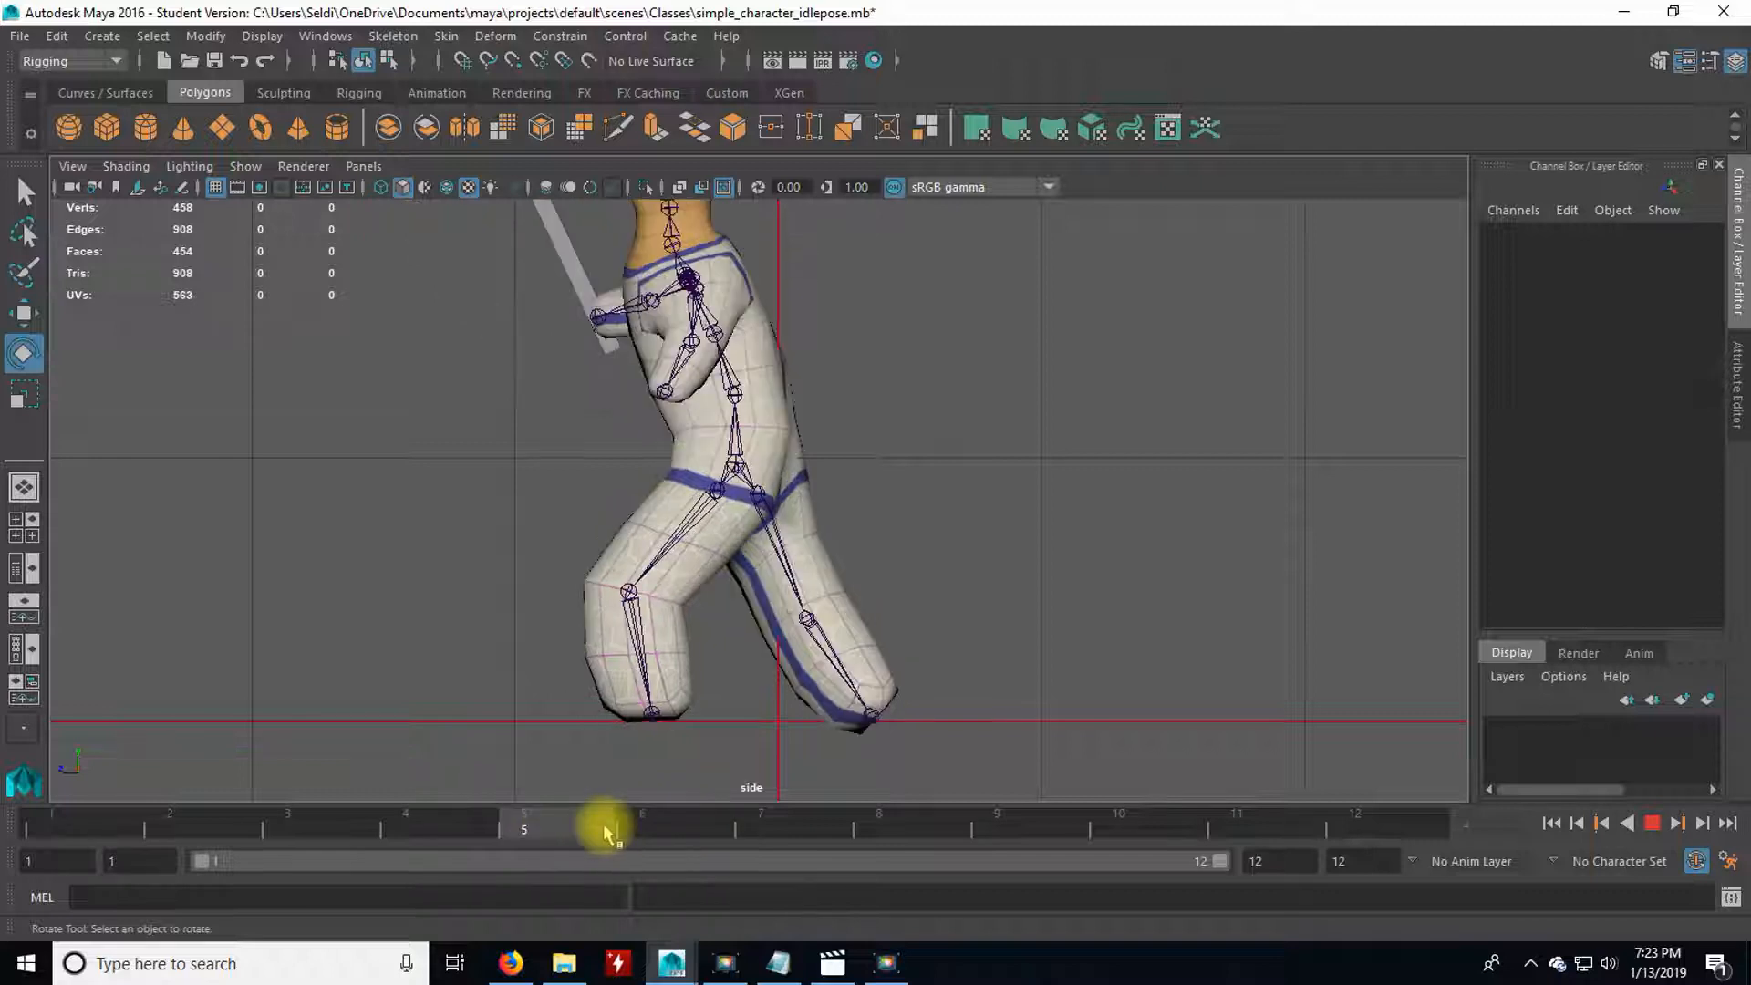
pyautogui.click(639, 829)
pyautogui.moveTo(635, 830); pyautogui.dragTo(526, 819)
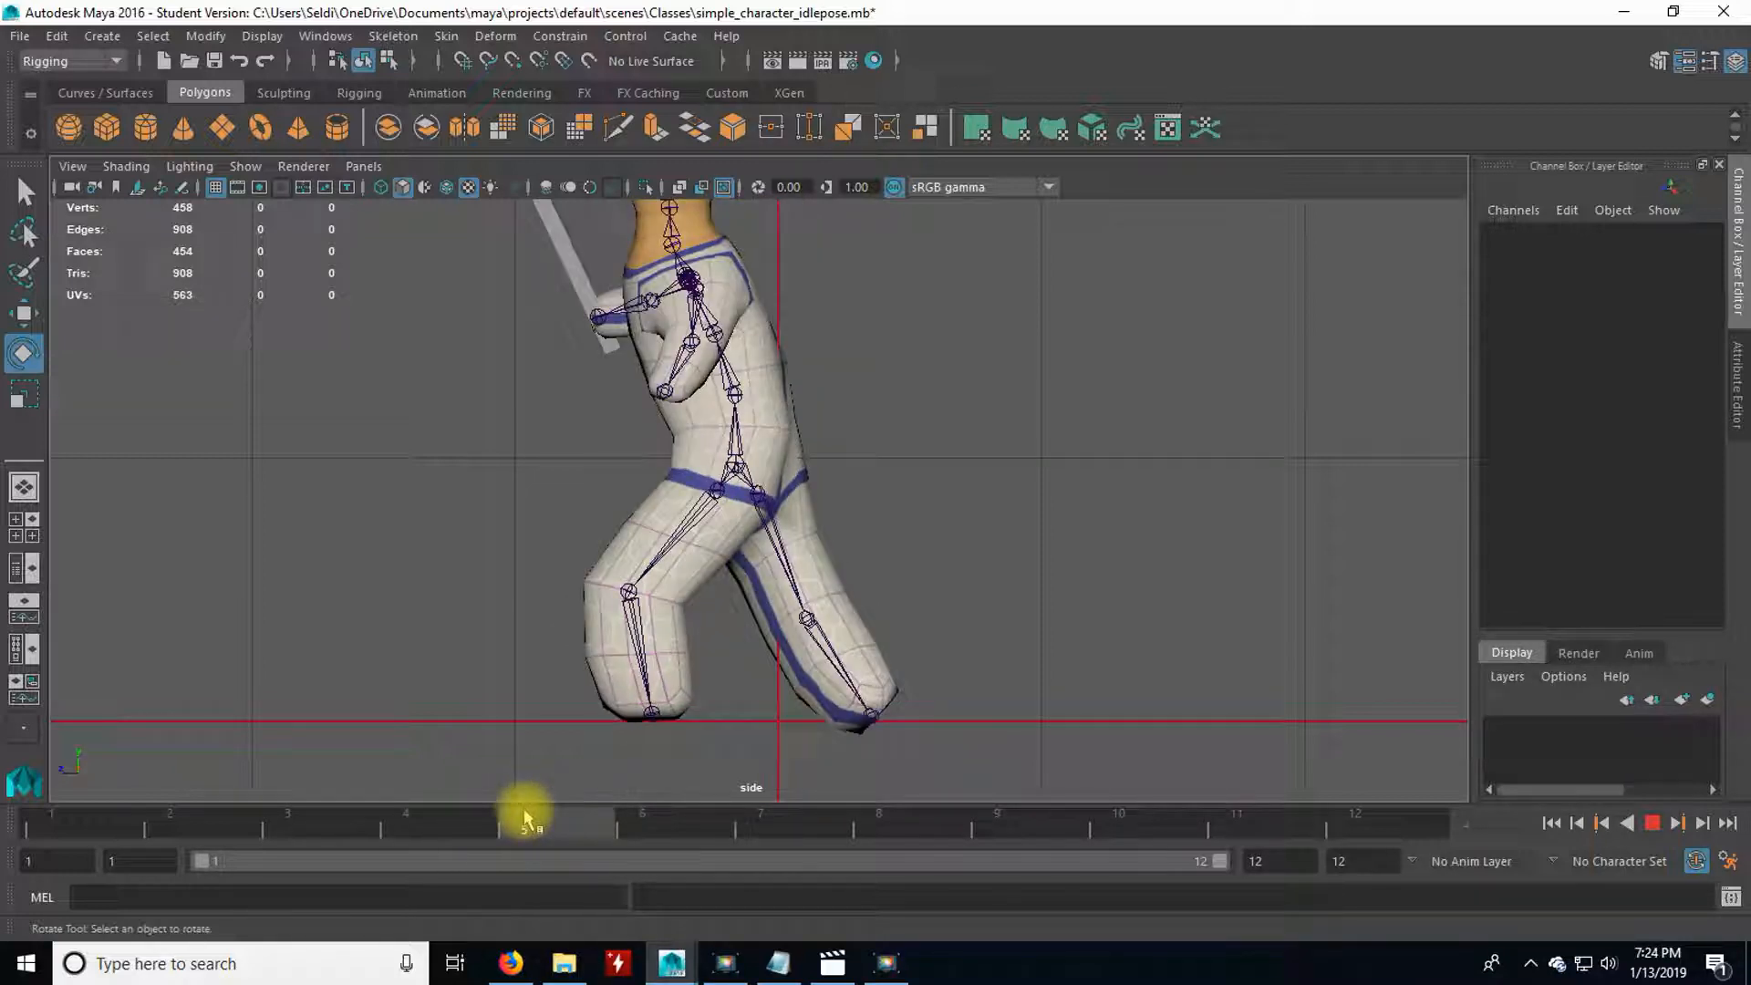
pyautogui.moveTo(526, 818); pyautogui.dragTo(585, 829)
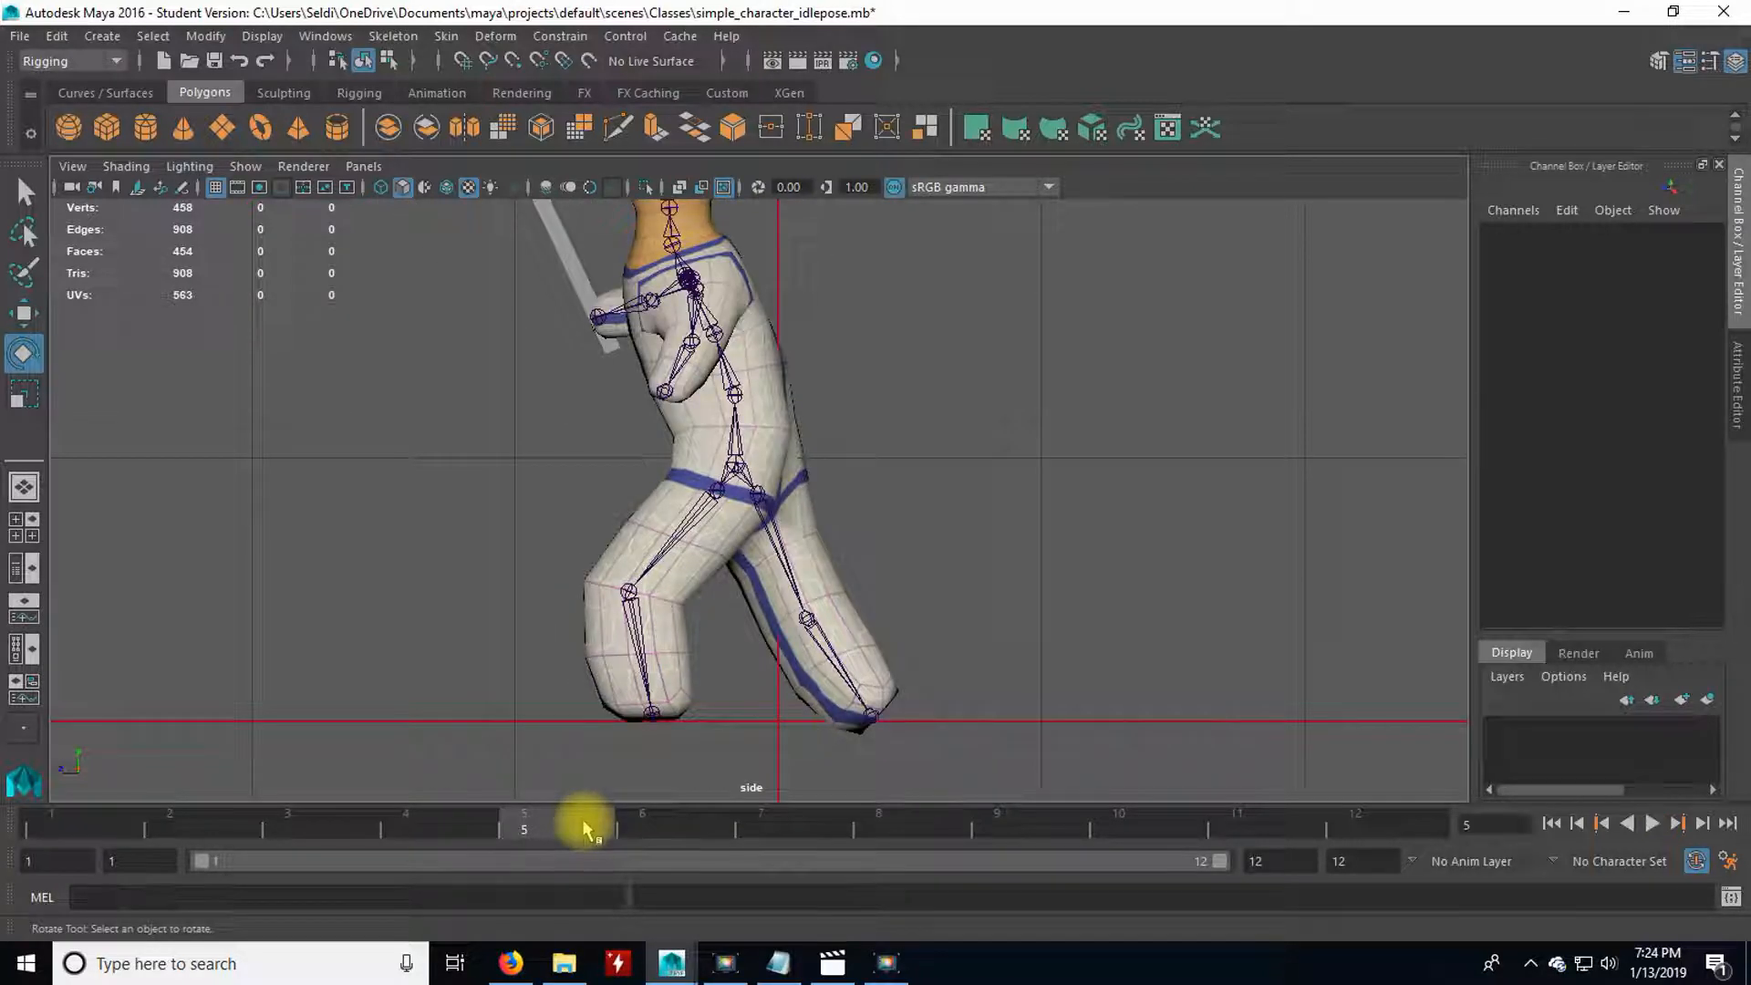
# Bend L_knee at frame 5 to about 49 degrees on Y to lift the front foot.
pyautogui.click(655, 566)
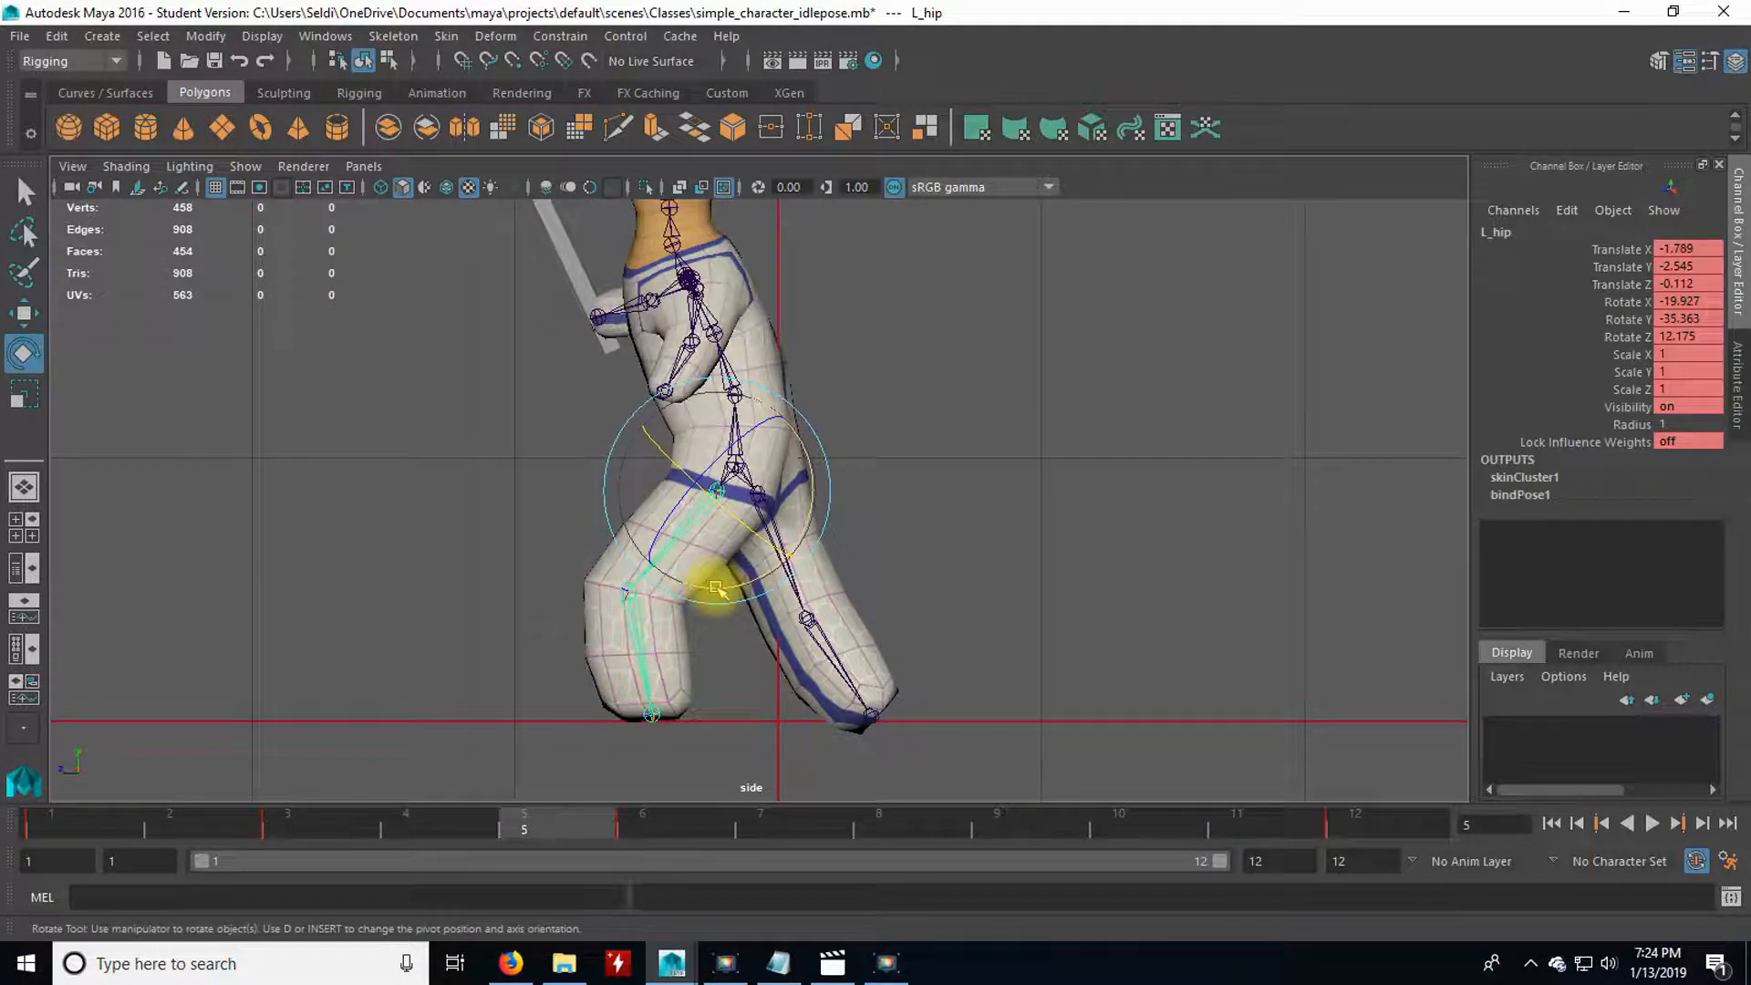
pyautogui.click(662, 666)
pyautogui.moveTo(672, 664); pyautogui.dragTo(696, 653)
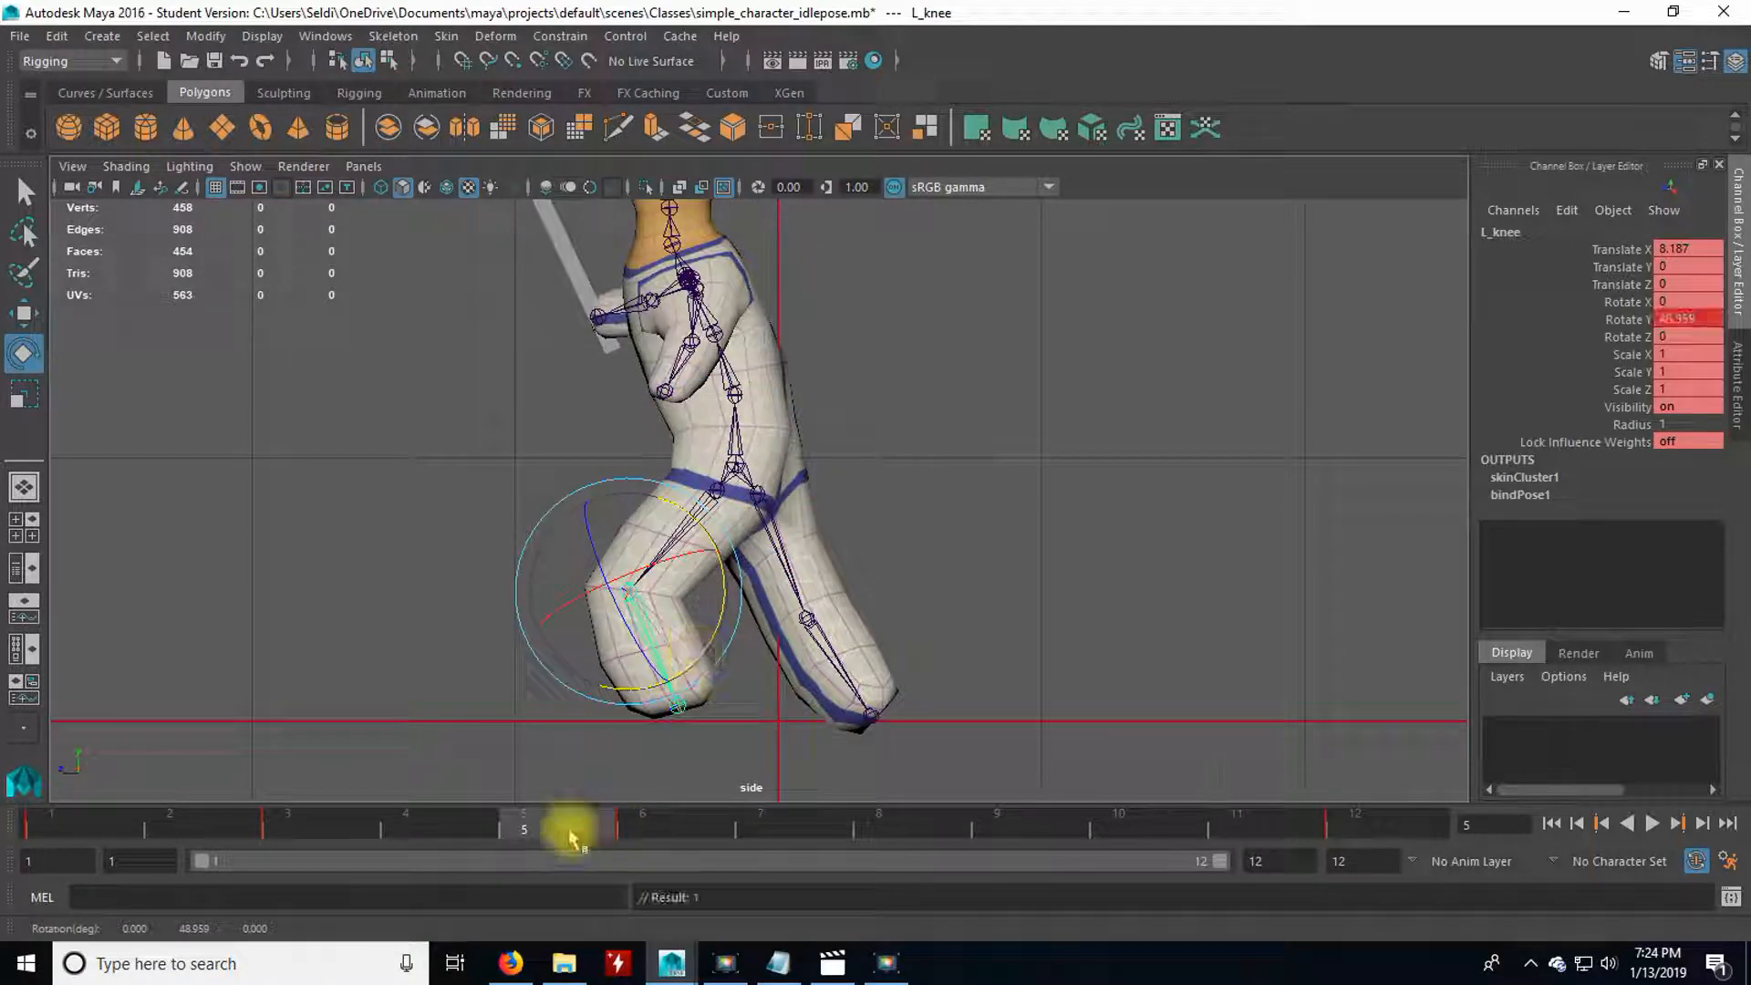
# Scrub frames 4 to 6 and replay the animation, examining the raised front foot in the side and perspective views.
pyautogui.click(446, 823)
pyautogui.moveTo(489, 828); pyautogui.dragTo(730, 821)
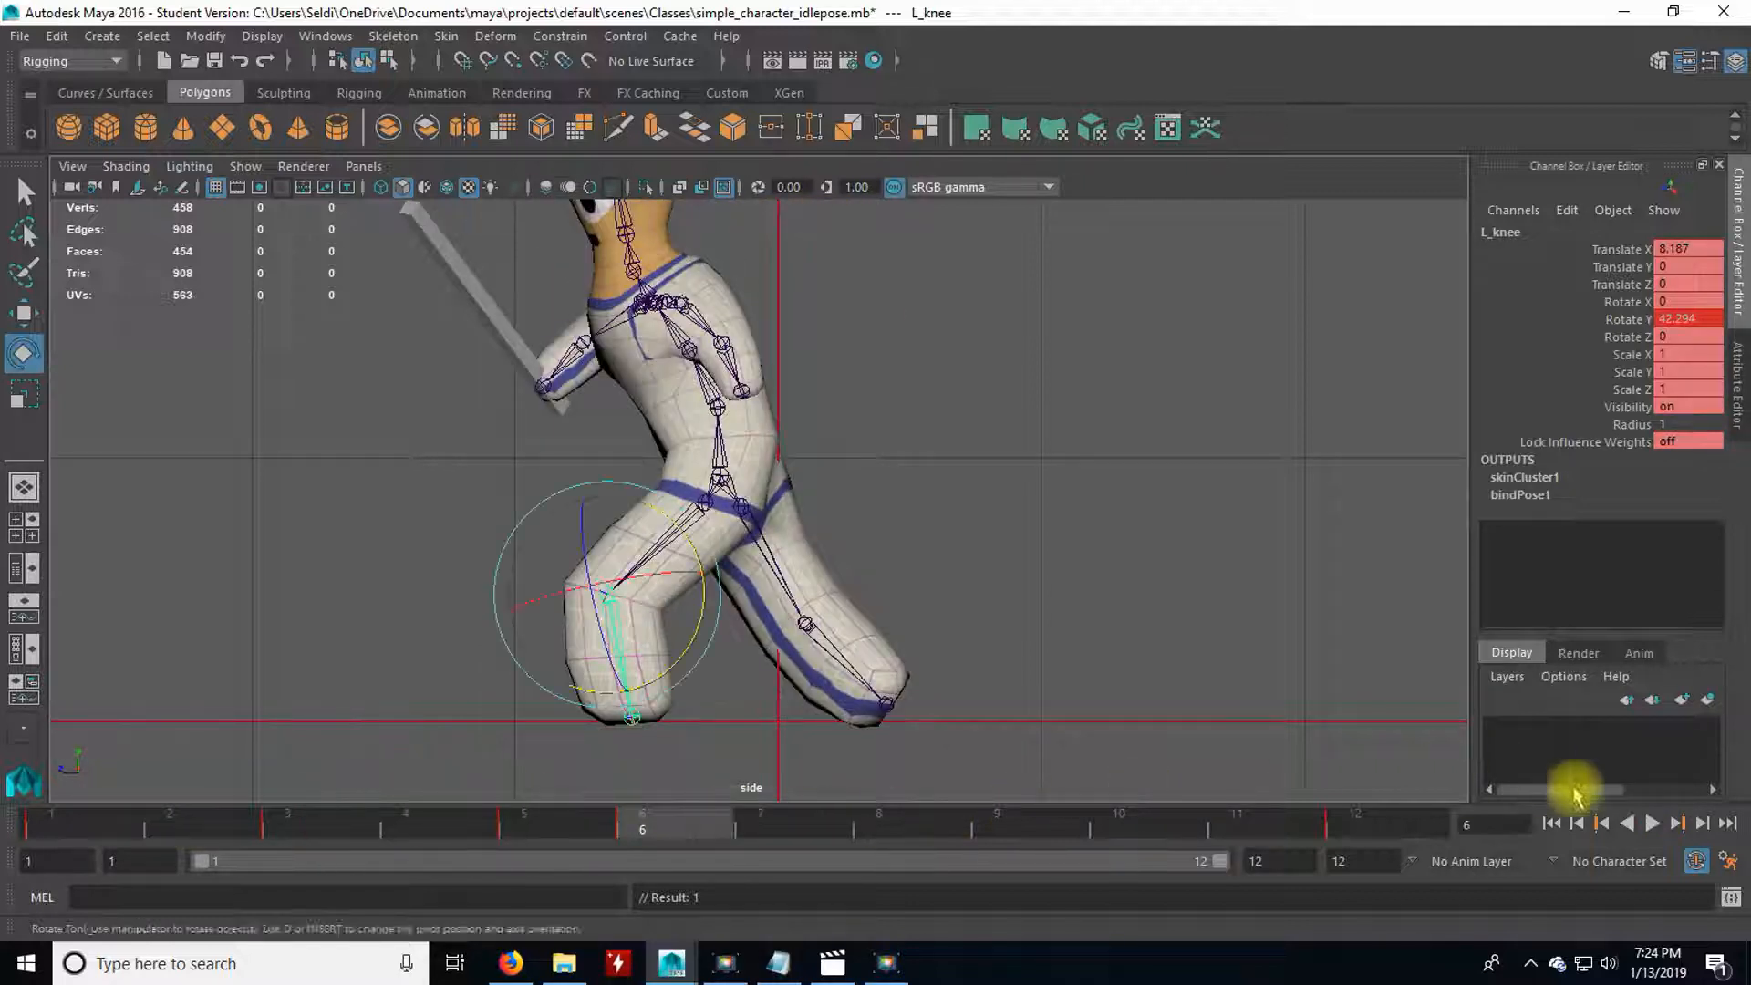
pyautogui.click(1652, 823)
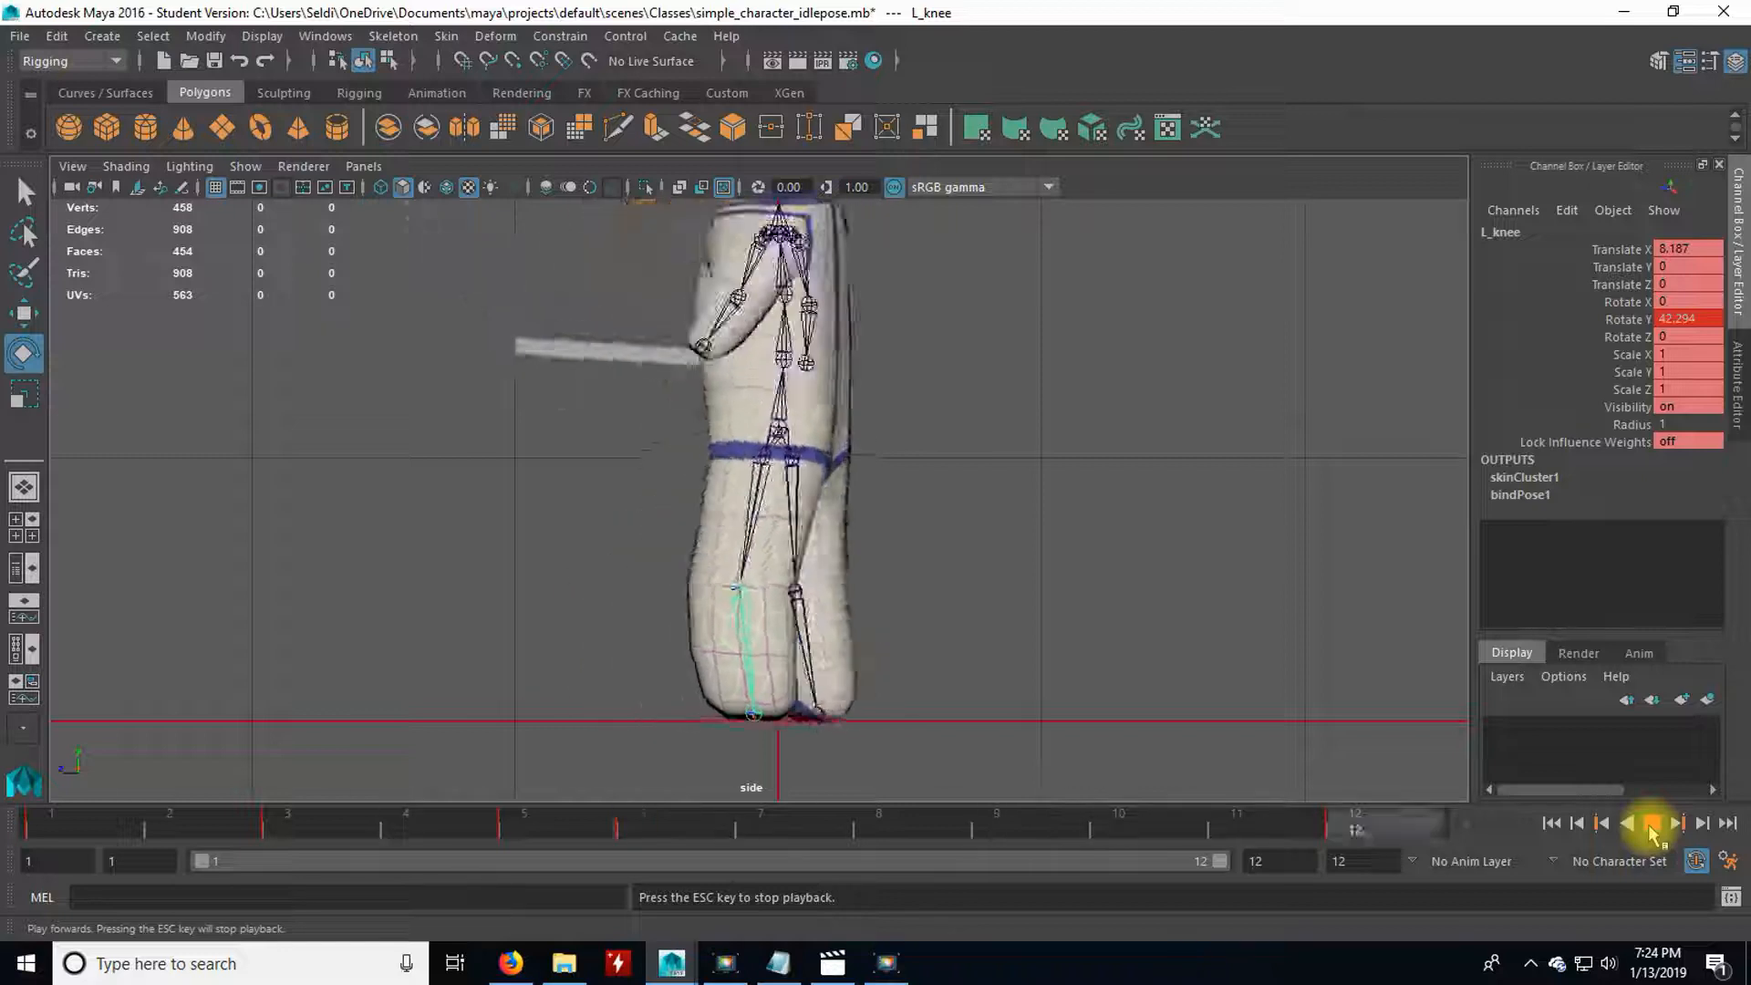
pyautogui.press('space')
pyautogui.press('Escape')
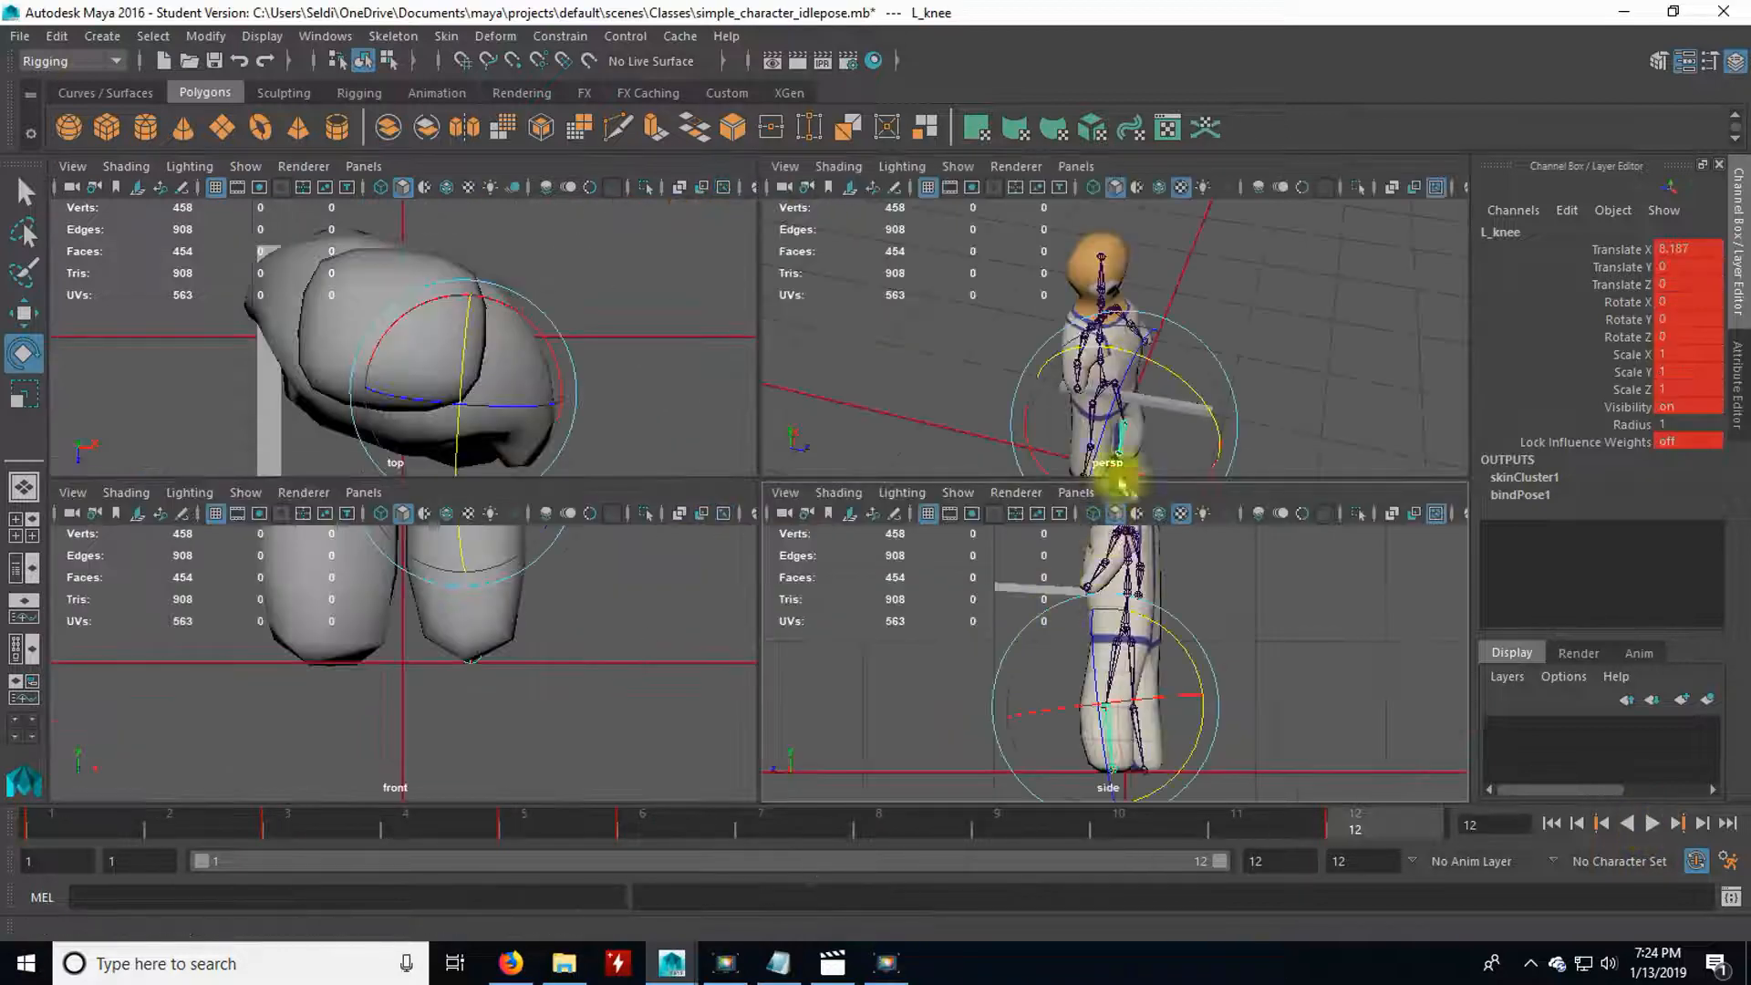
pyautogui.press('space')
pyautogui.keyDown('alt'); pyautogui.moveTo(1070, 666); pyautogui.dragTo(1001, 649); pyautogui.keyUp('alt')
pyautogui.scroll(-3, 995, 647)
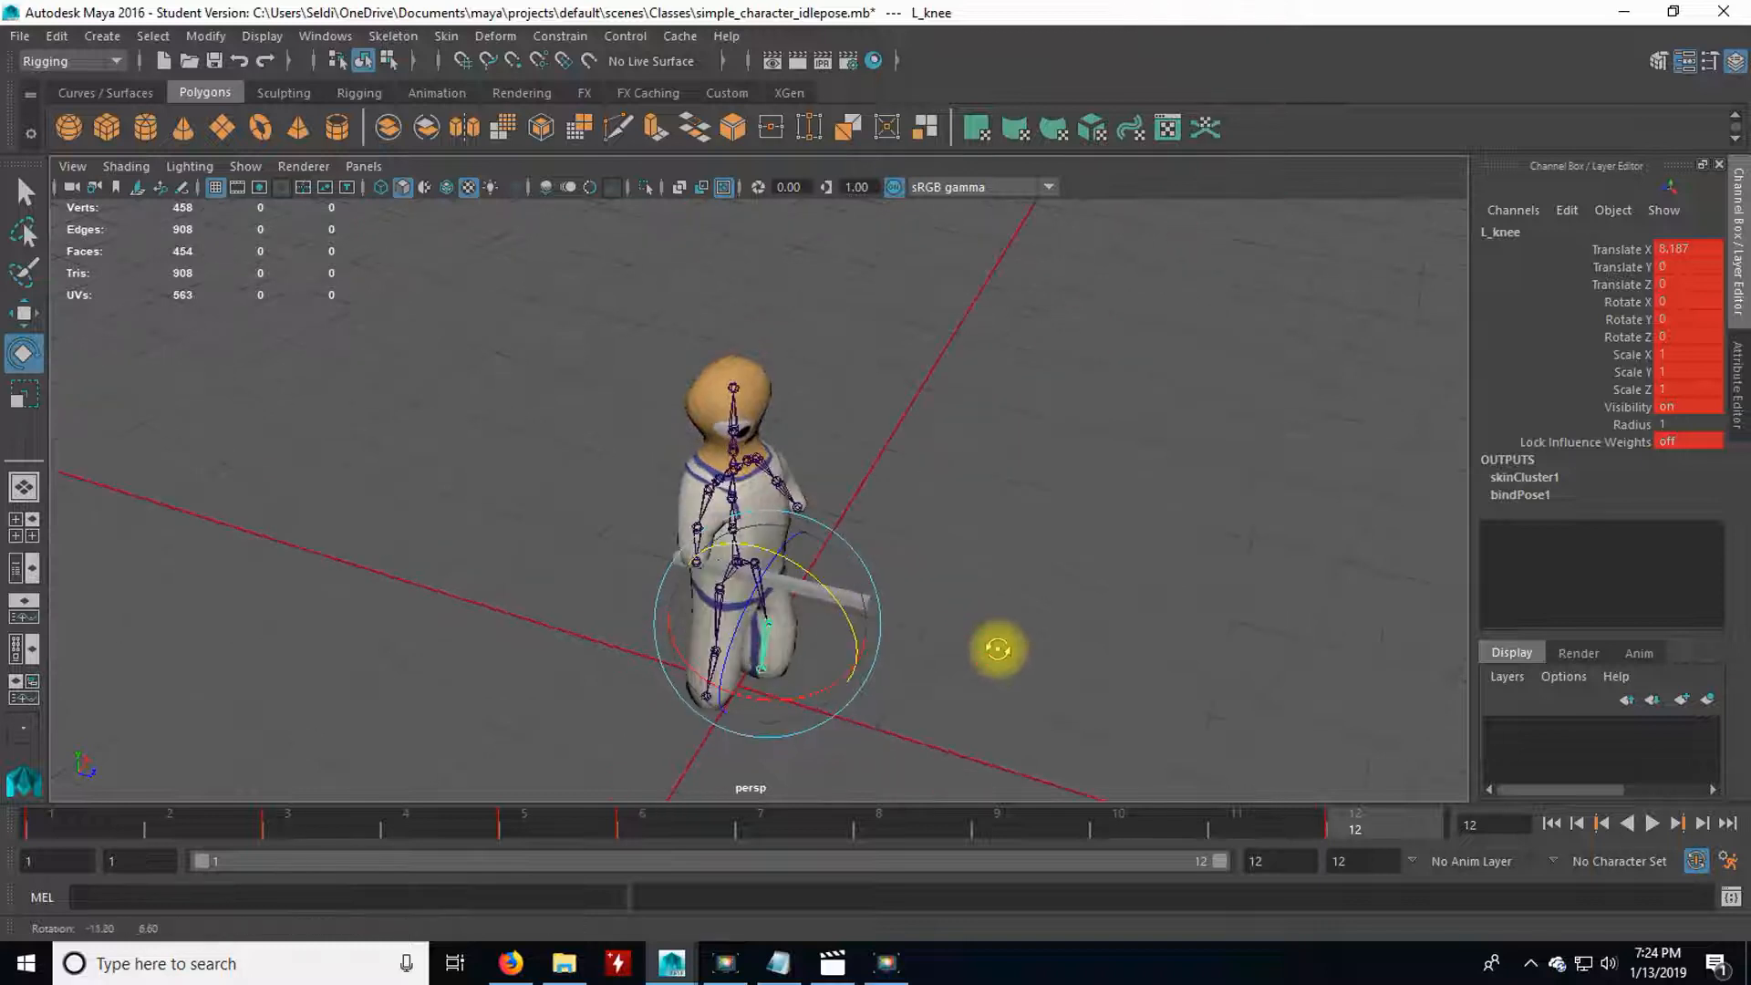
# At frame 6, create a polygon cube and place it on the front foot's ankle joint at about X 2.9, Y 0.25, Z 8.9.
pyautogui.click(672, 818)
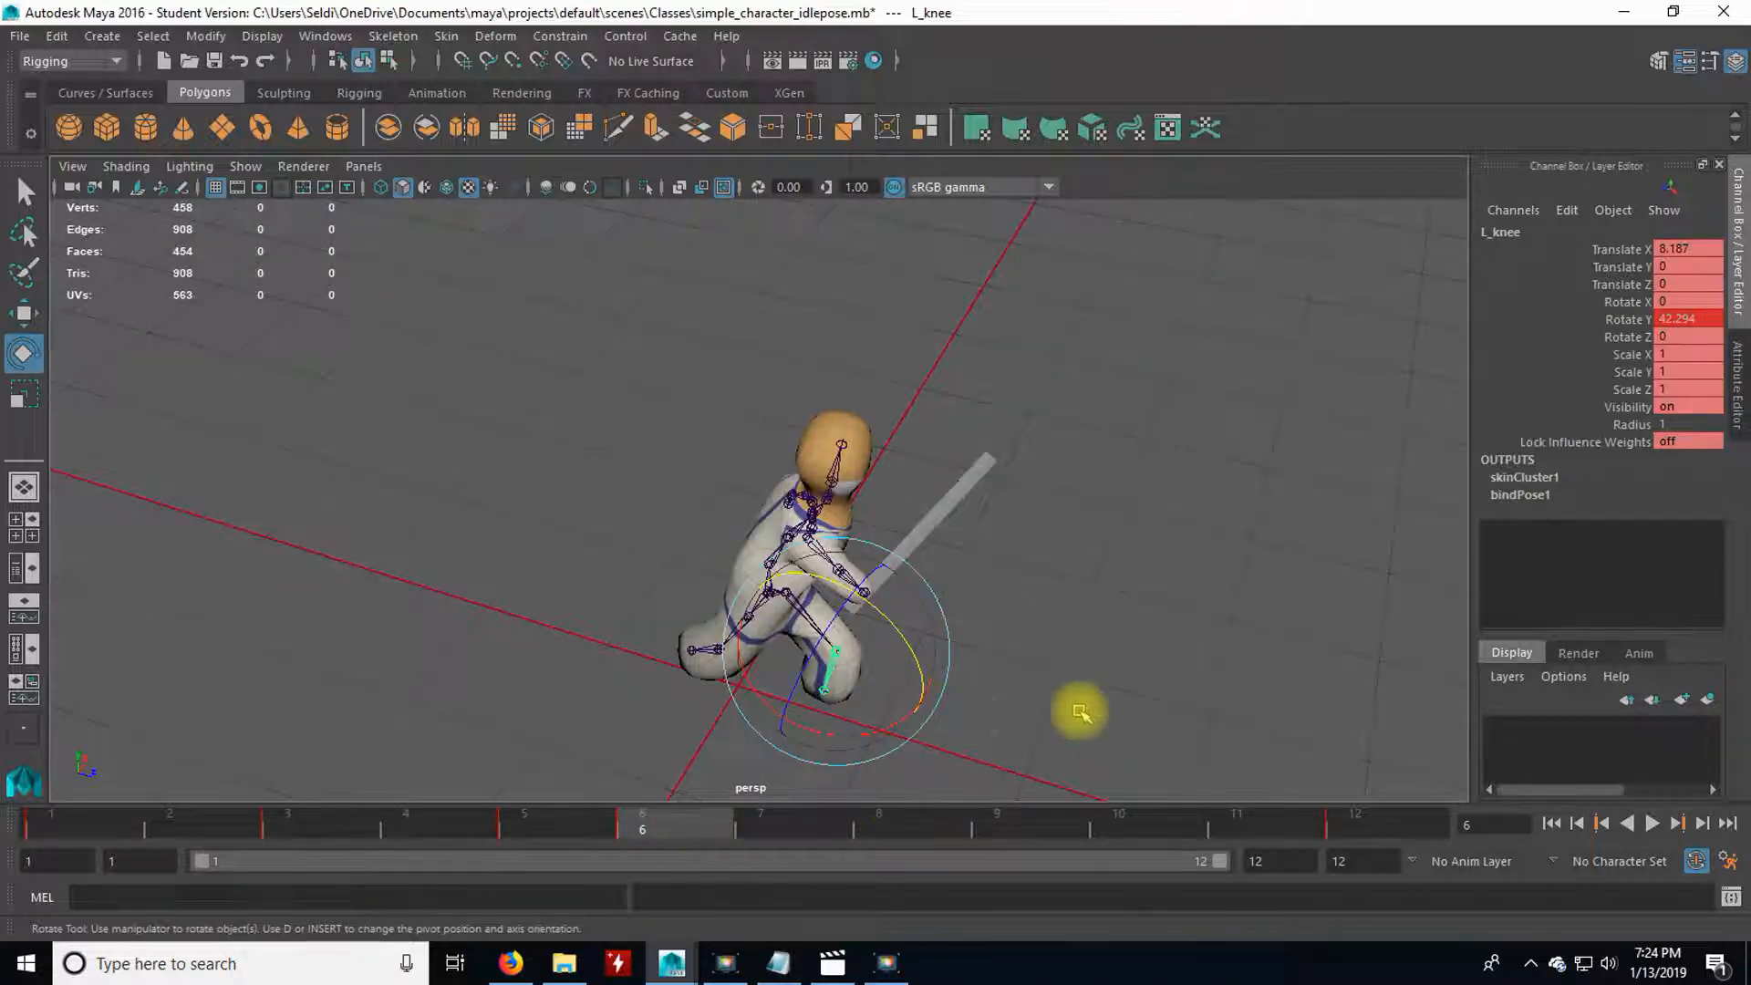
pyautogui.press('space')
pyautogui.press('space')
pyautogui.keyDown('alt'); pyautogui.moveTo(1031, 652); pyautogui.dragTo(1207, 583, button='middle'); pyautogui.keyUp('alt')
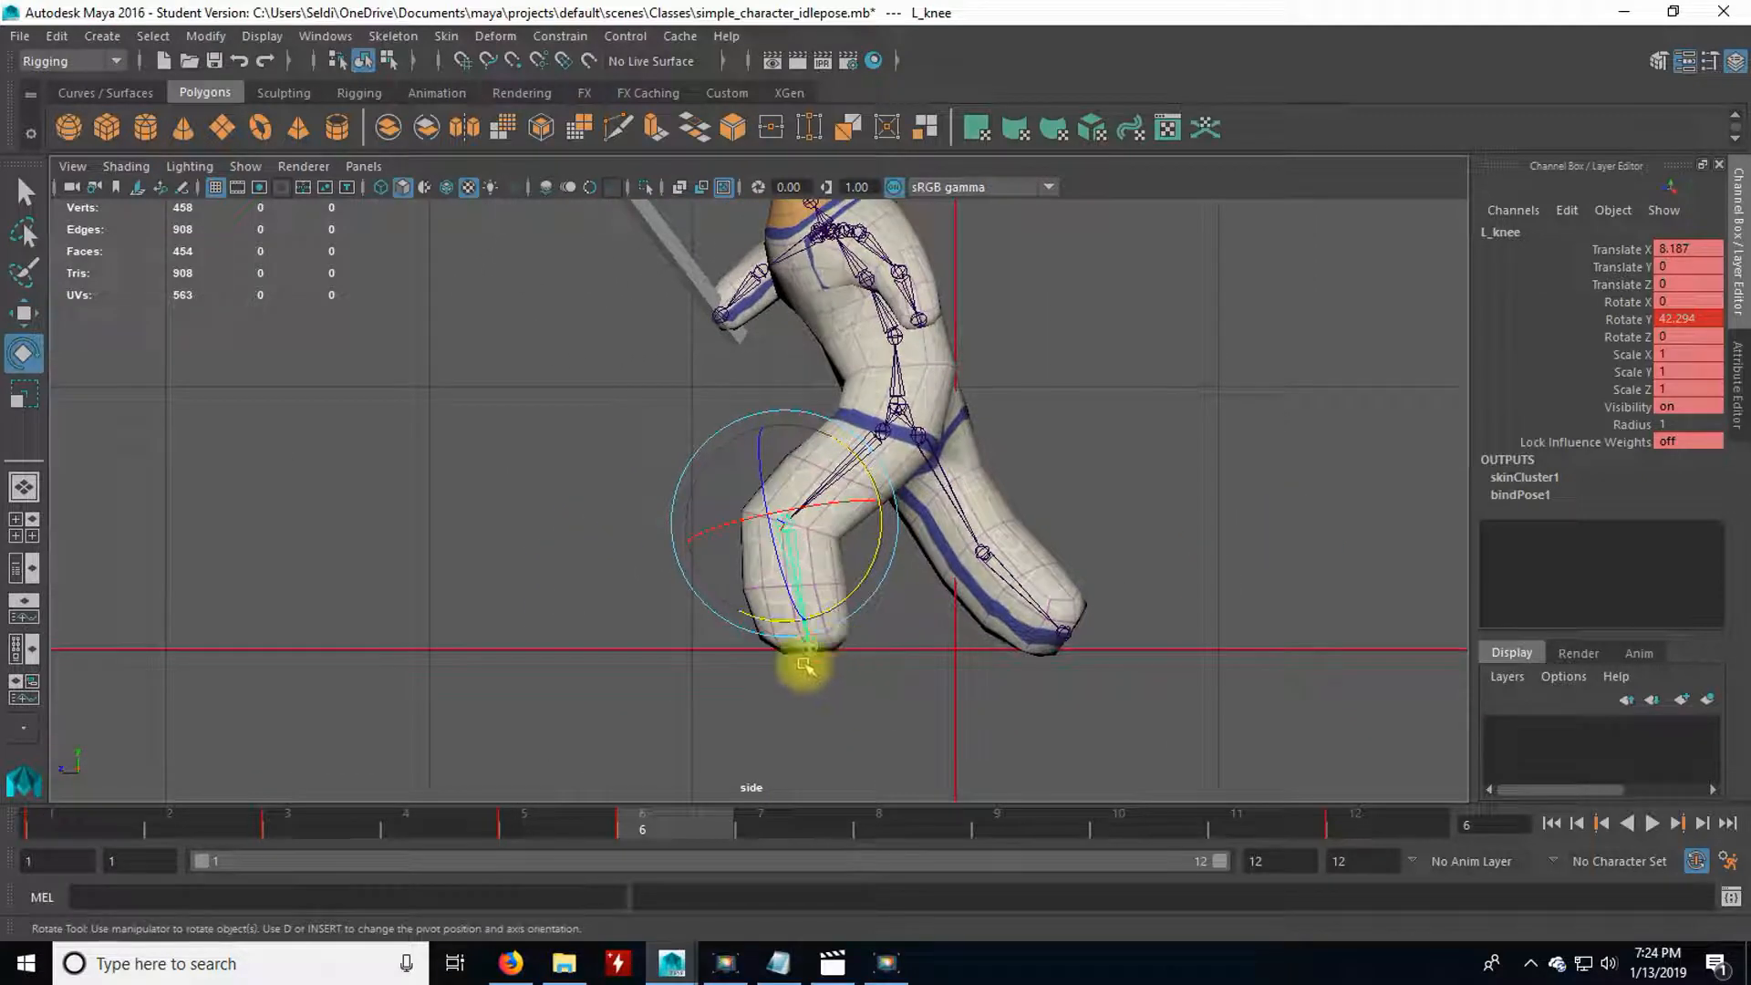
pyautogui.click(107, 128)
pyautogui.press('w')
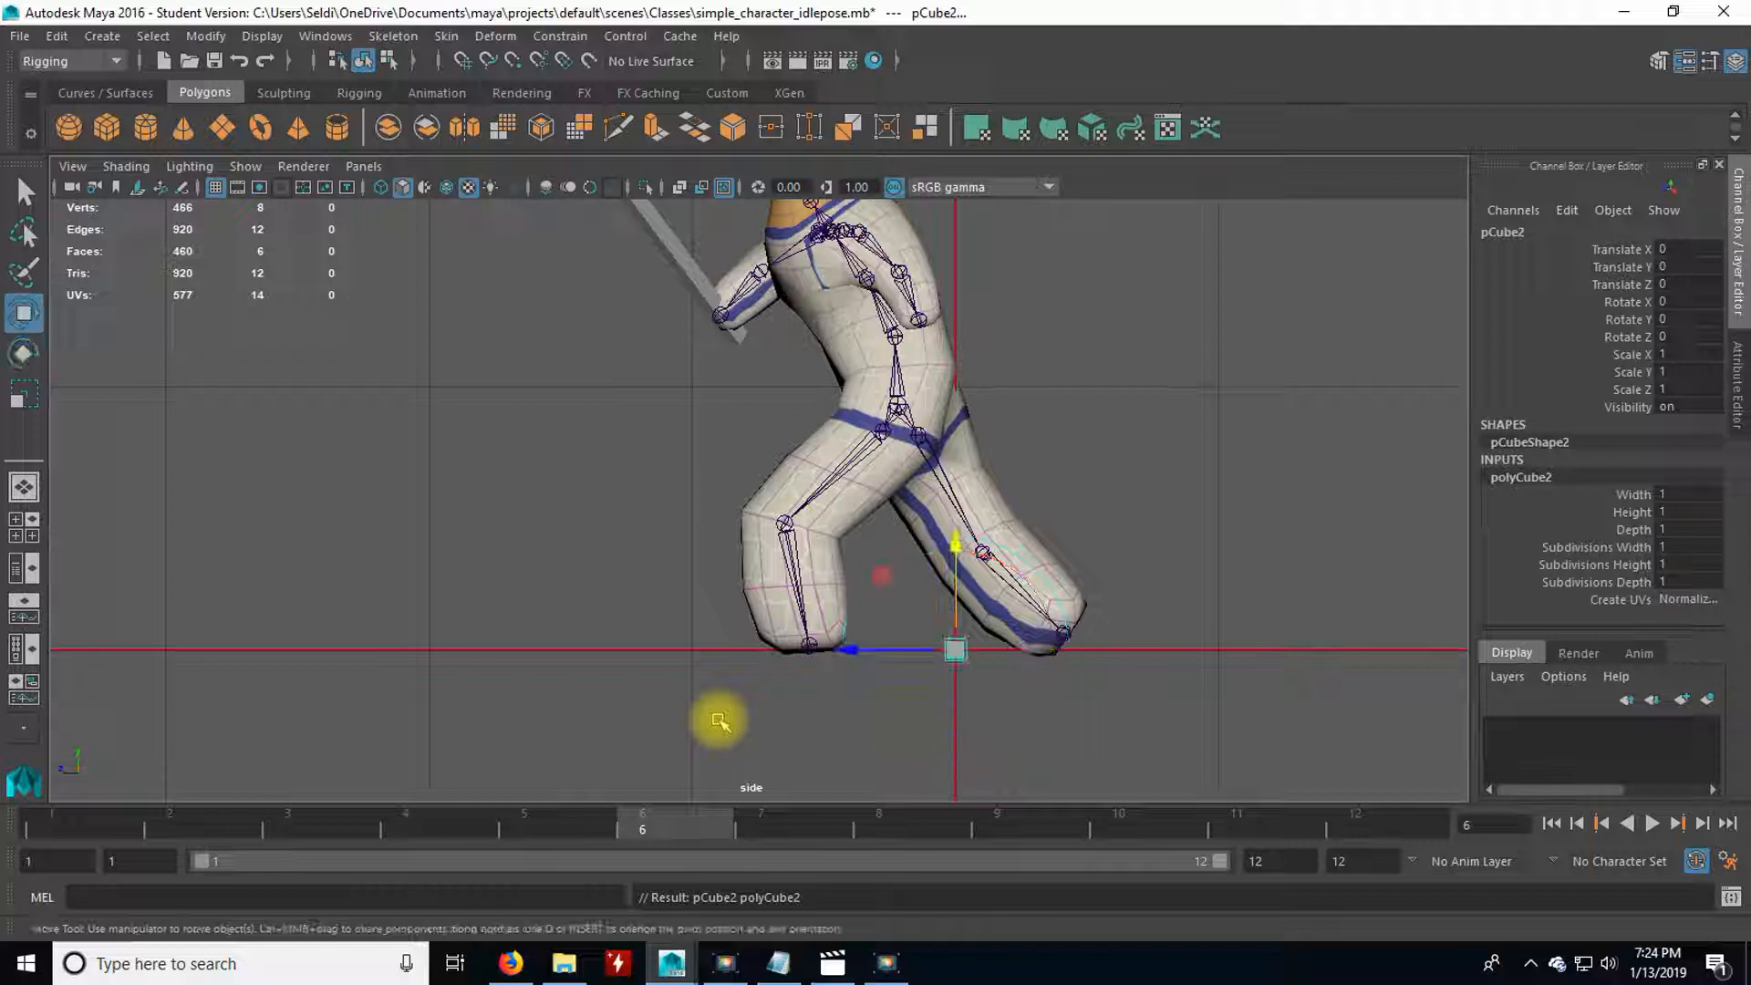
pyautogui.moveTo(953, 647); pyautogui.dragTo(808, 647)
pyautogui.scroll(2, 870, 721)
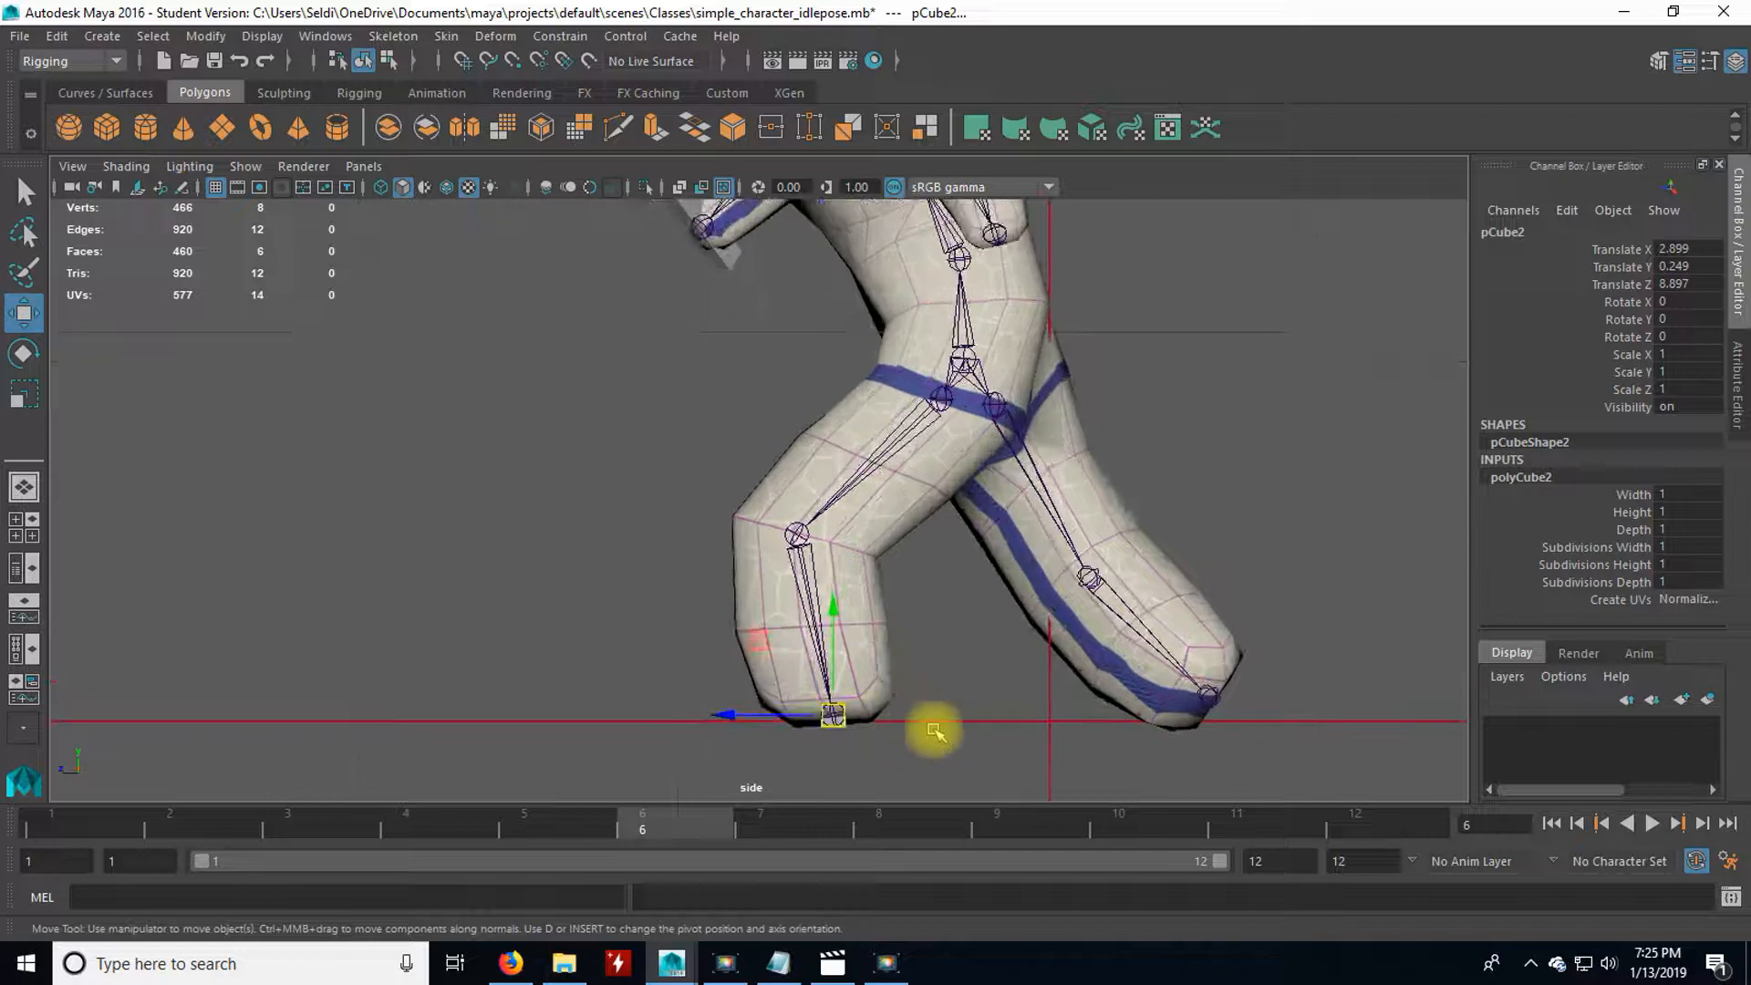
# Deselect the cube and scrub frames 1 to 12 in perspective, comparing the front foot's position with the marker cube.
pyautogui.click(935, 731)
pyautogui.press('space')
pyautogui.press('space')
pyautogui.scroll(3, 1057, 638)
pyautogui.keyDown('alt'); pyautogui.moveTo(930, 703); pyautogui.dragTo(864, 583); pyautogui.keyUp('alt')
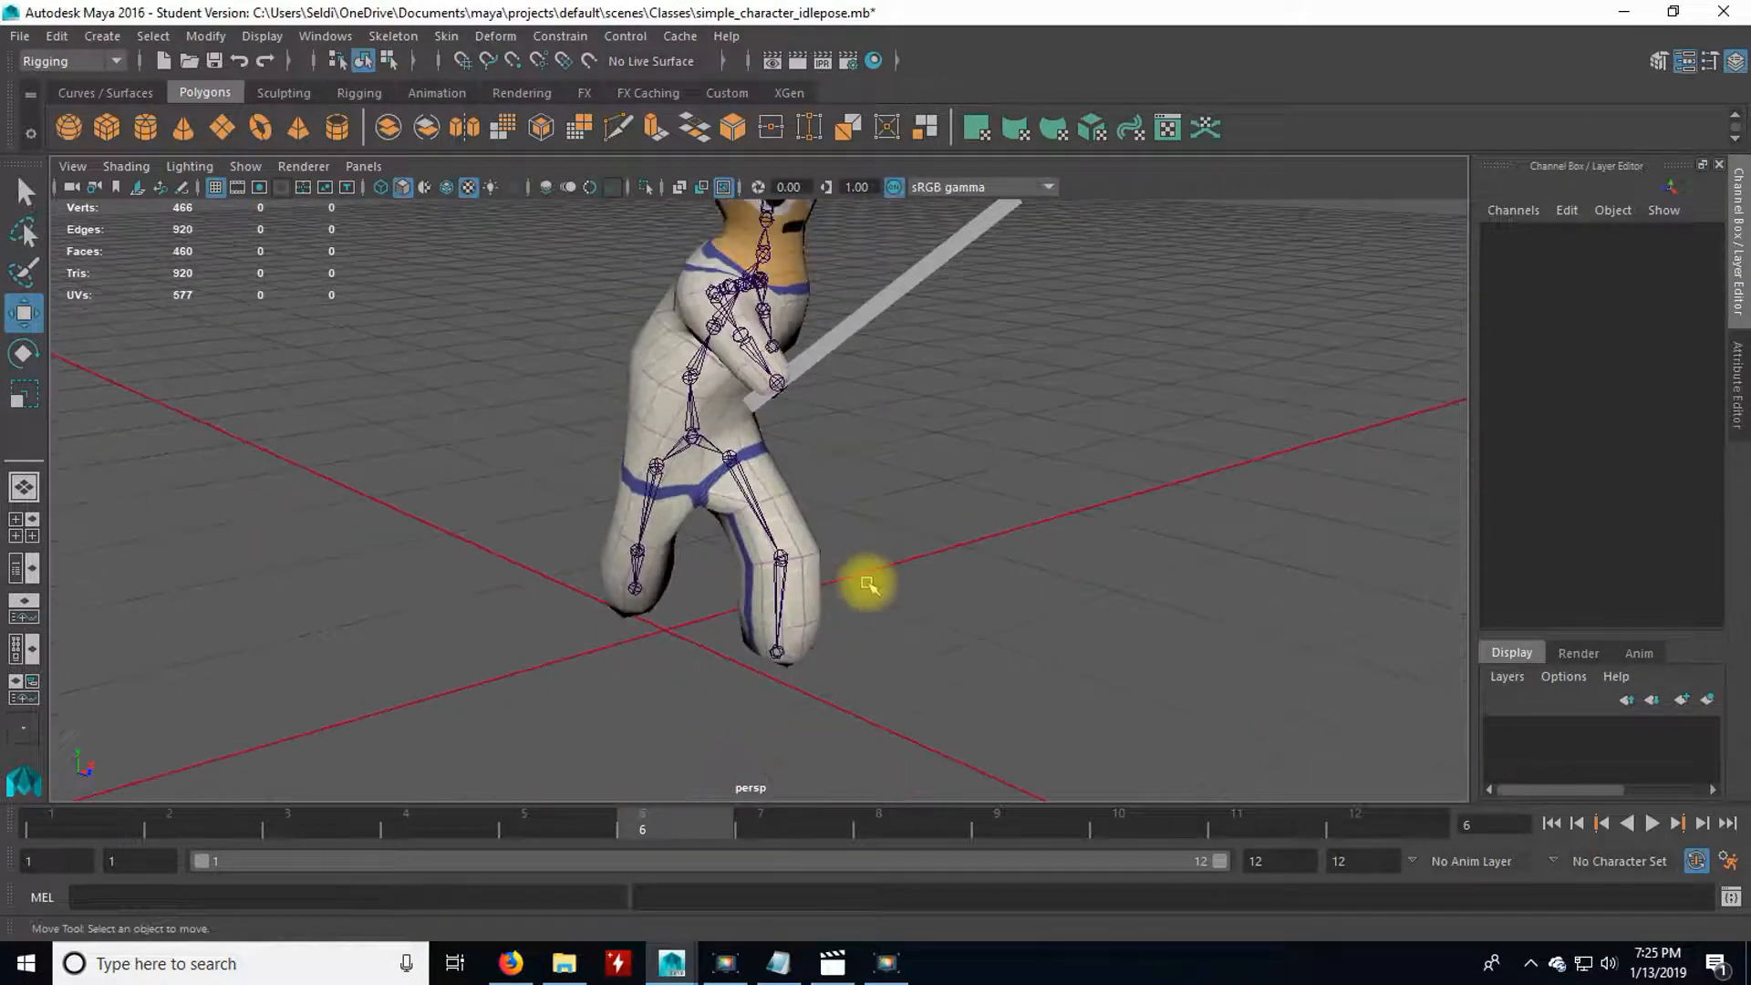
pyautogui.scroll(2, 712, 444)
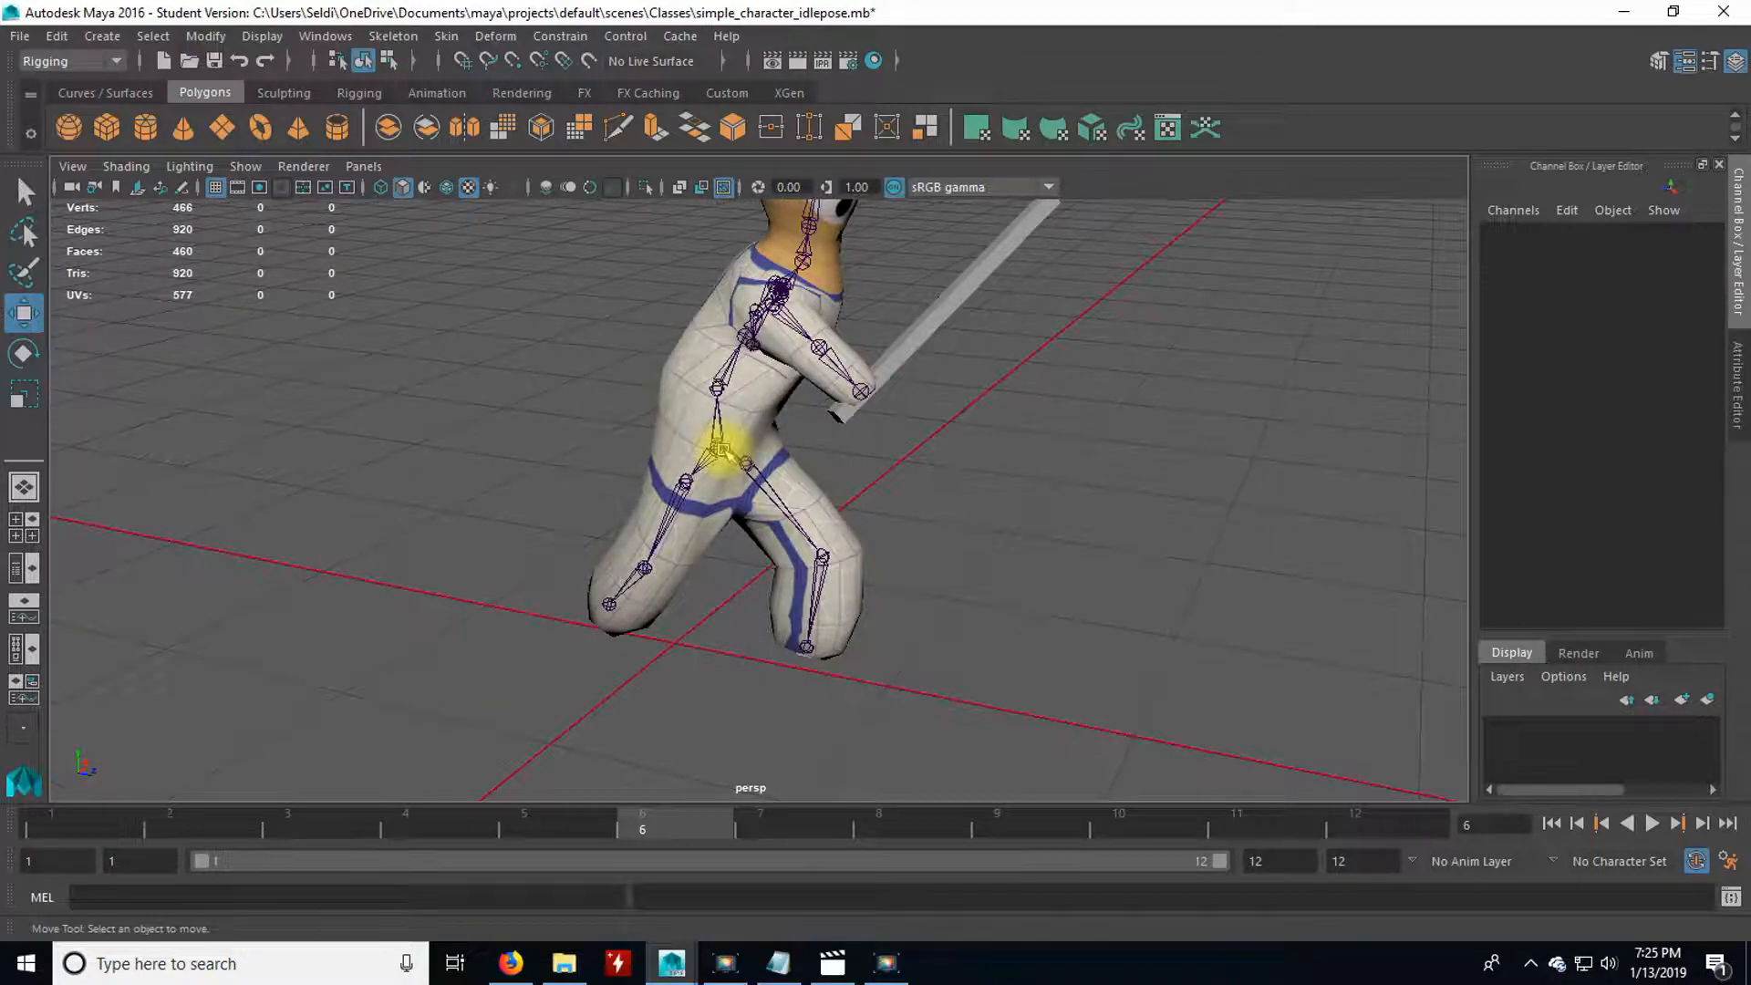
pyautogui.keyDown('alt'); pyautogui.moveTo(718, 438); pyautogui.dragTo(696, 469); pyautogui.keyUp('alt')
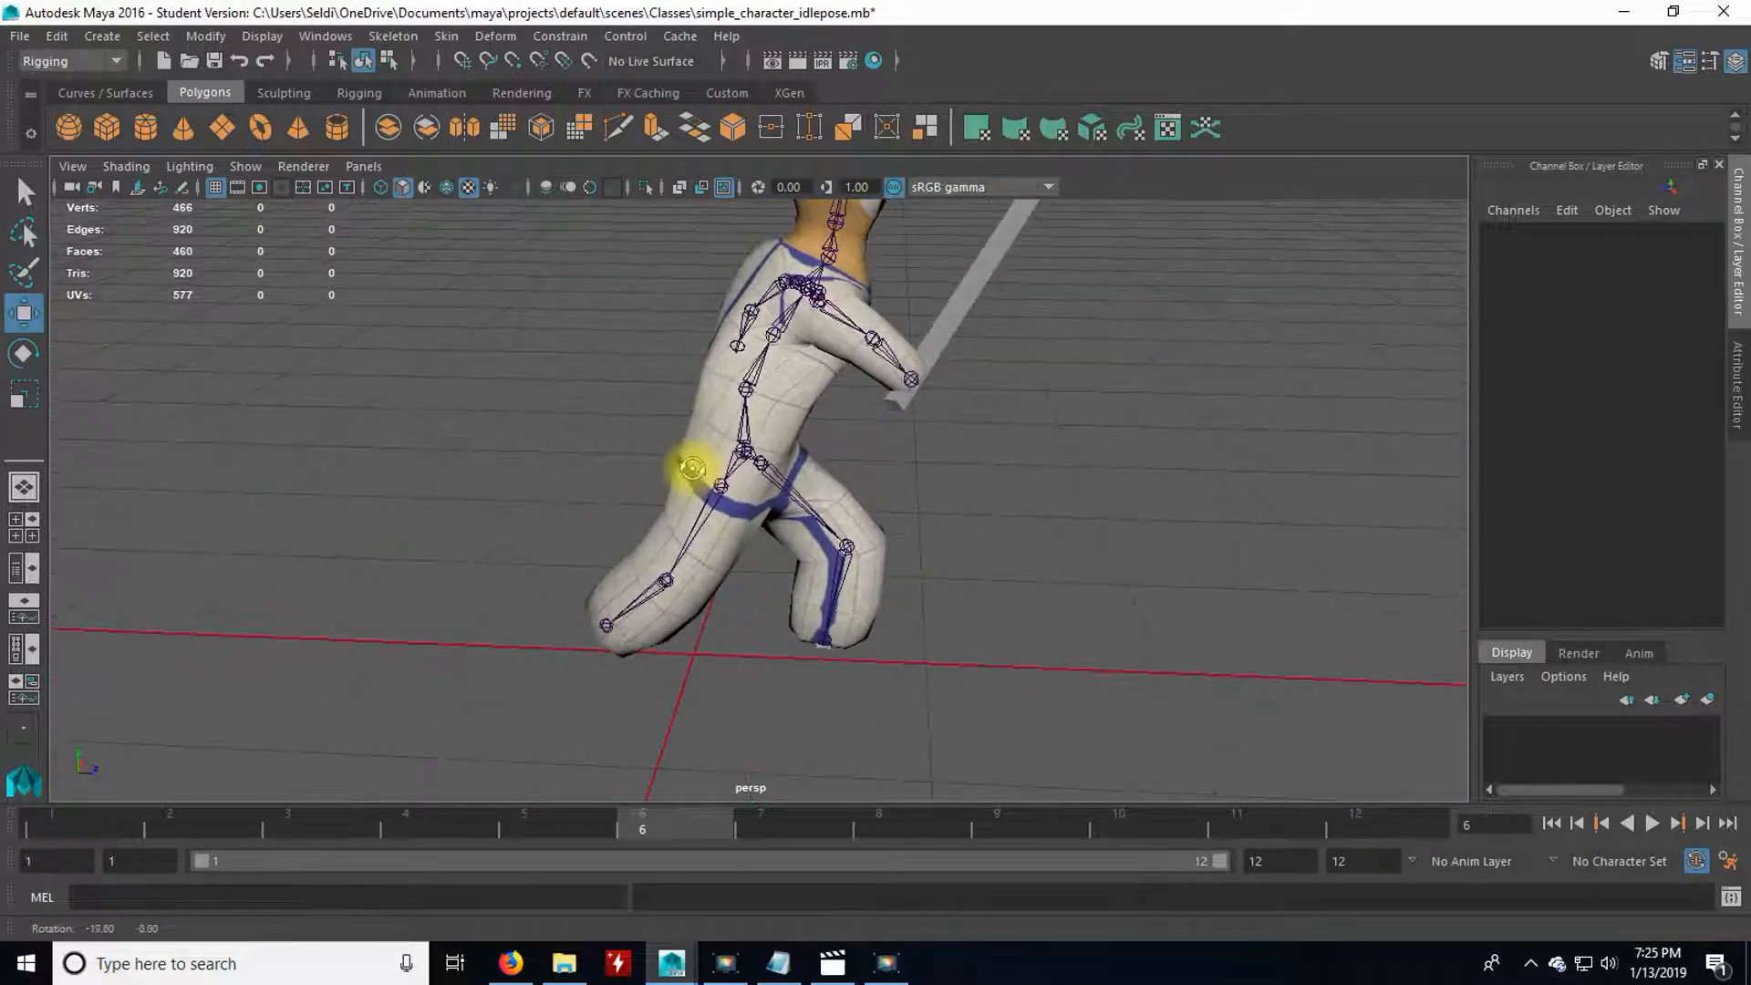
pyautogui.moveTo(117, 821); pyautogui.dragTo(693, 834)
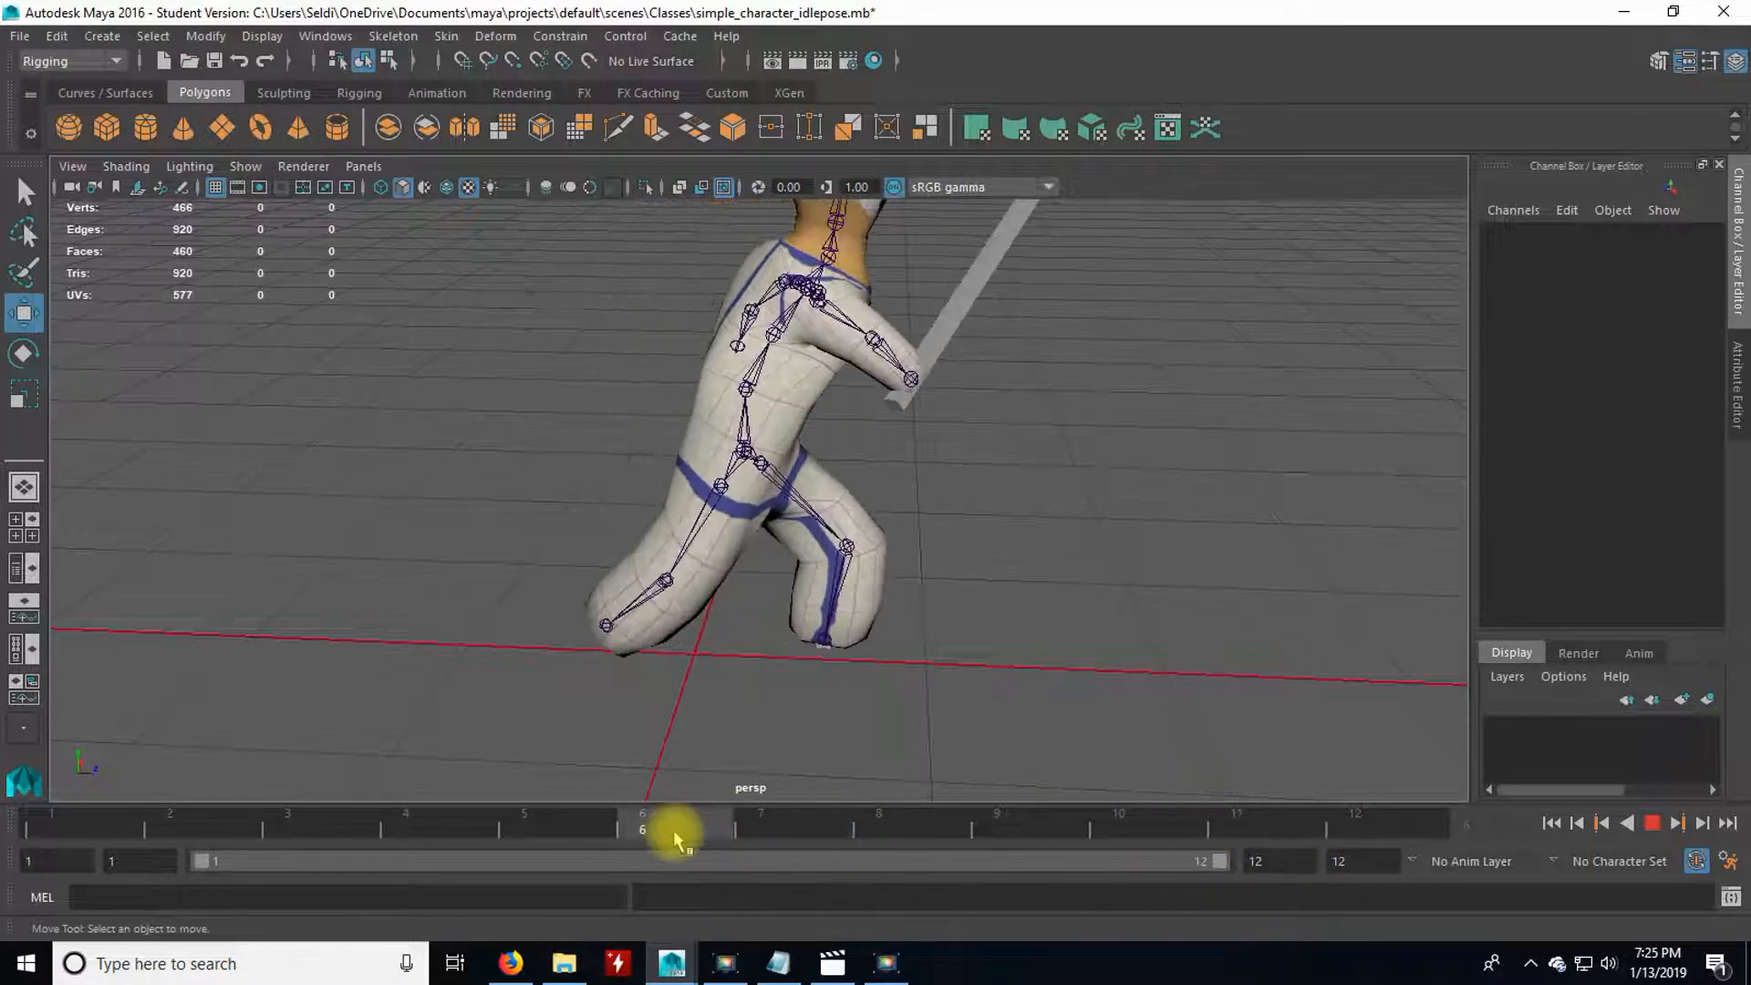
pyautogui.moveTo(673, 830); pyautogui.dragTo(1395, 821)
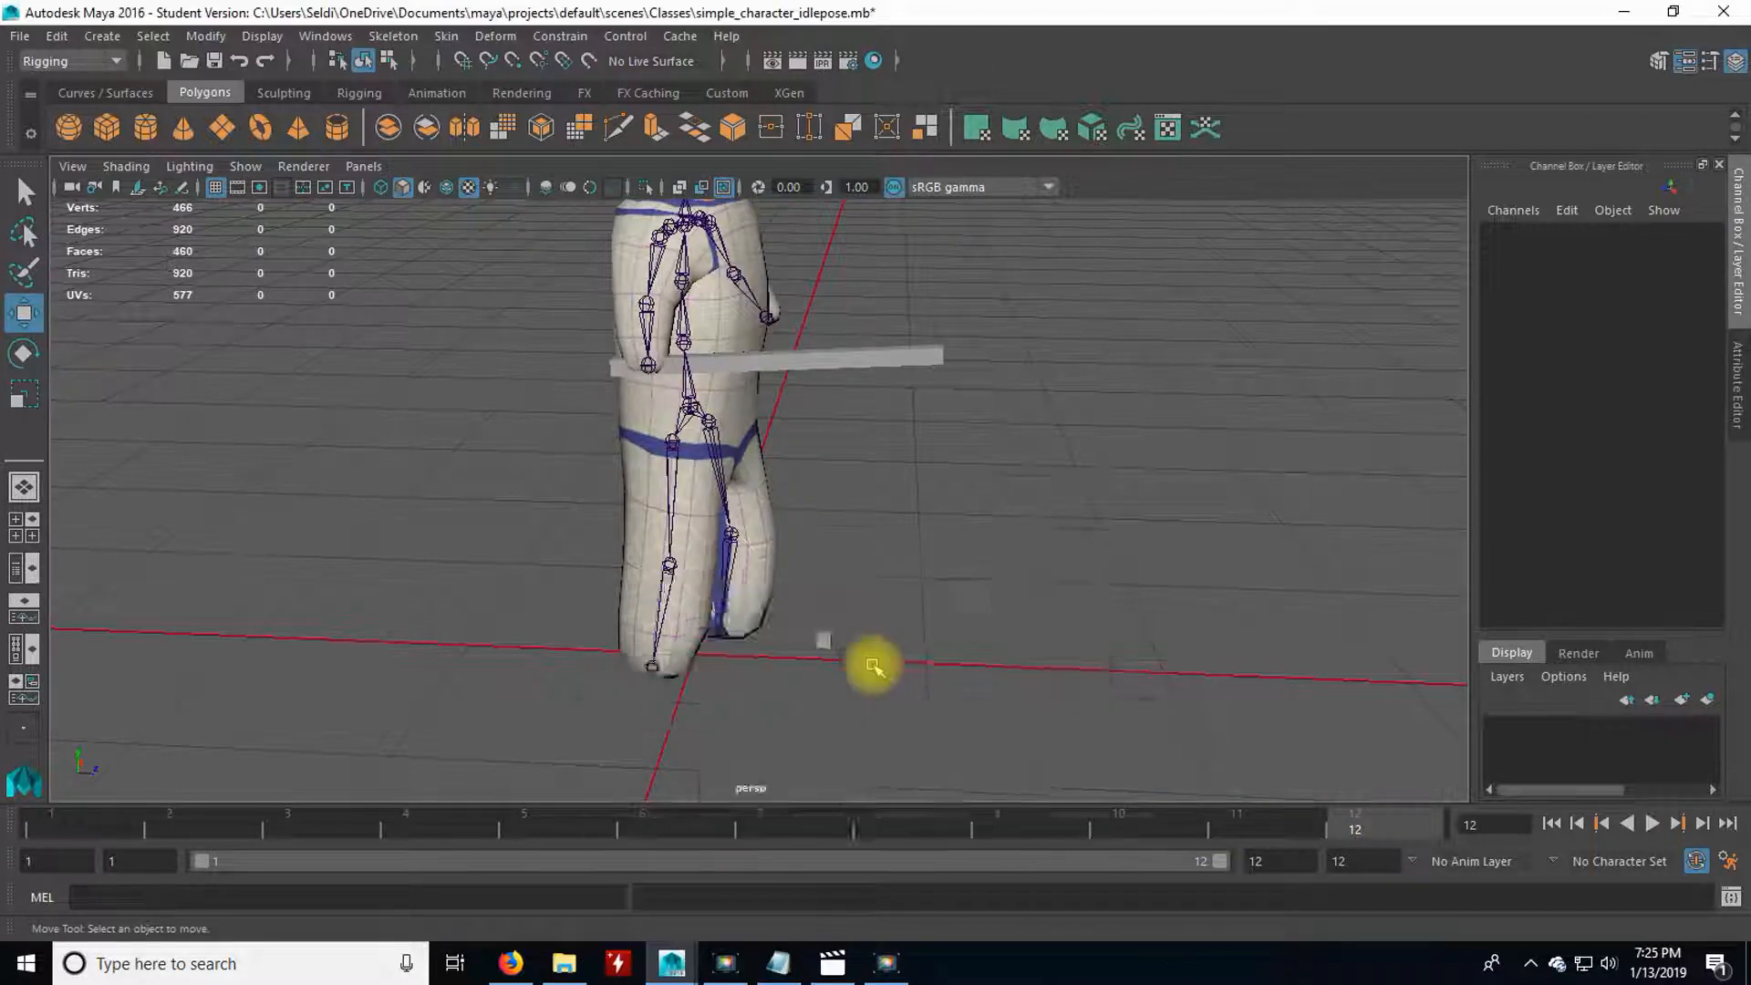
# At frame 12, move the pelvis forward to Translate Z 7.439 so the front foot meets the marker cube, and key it.
pyautogui.press('space')
pyautogui.press('space')
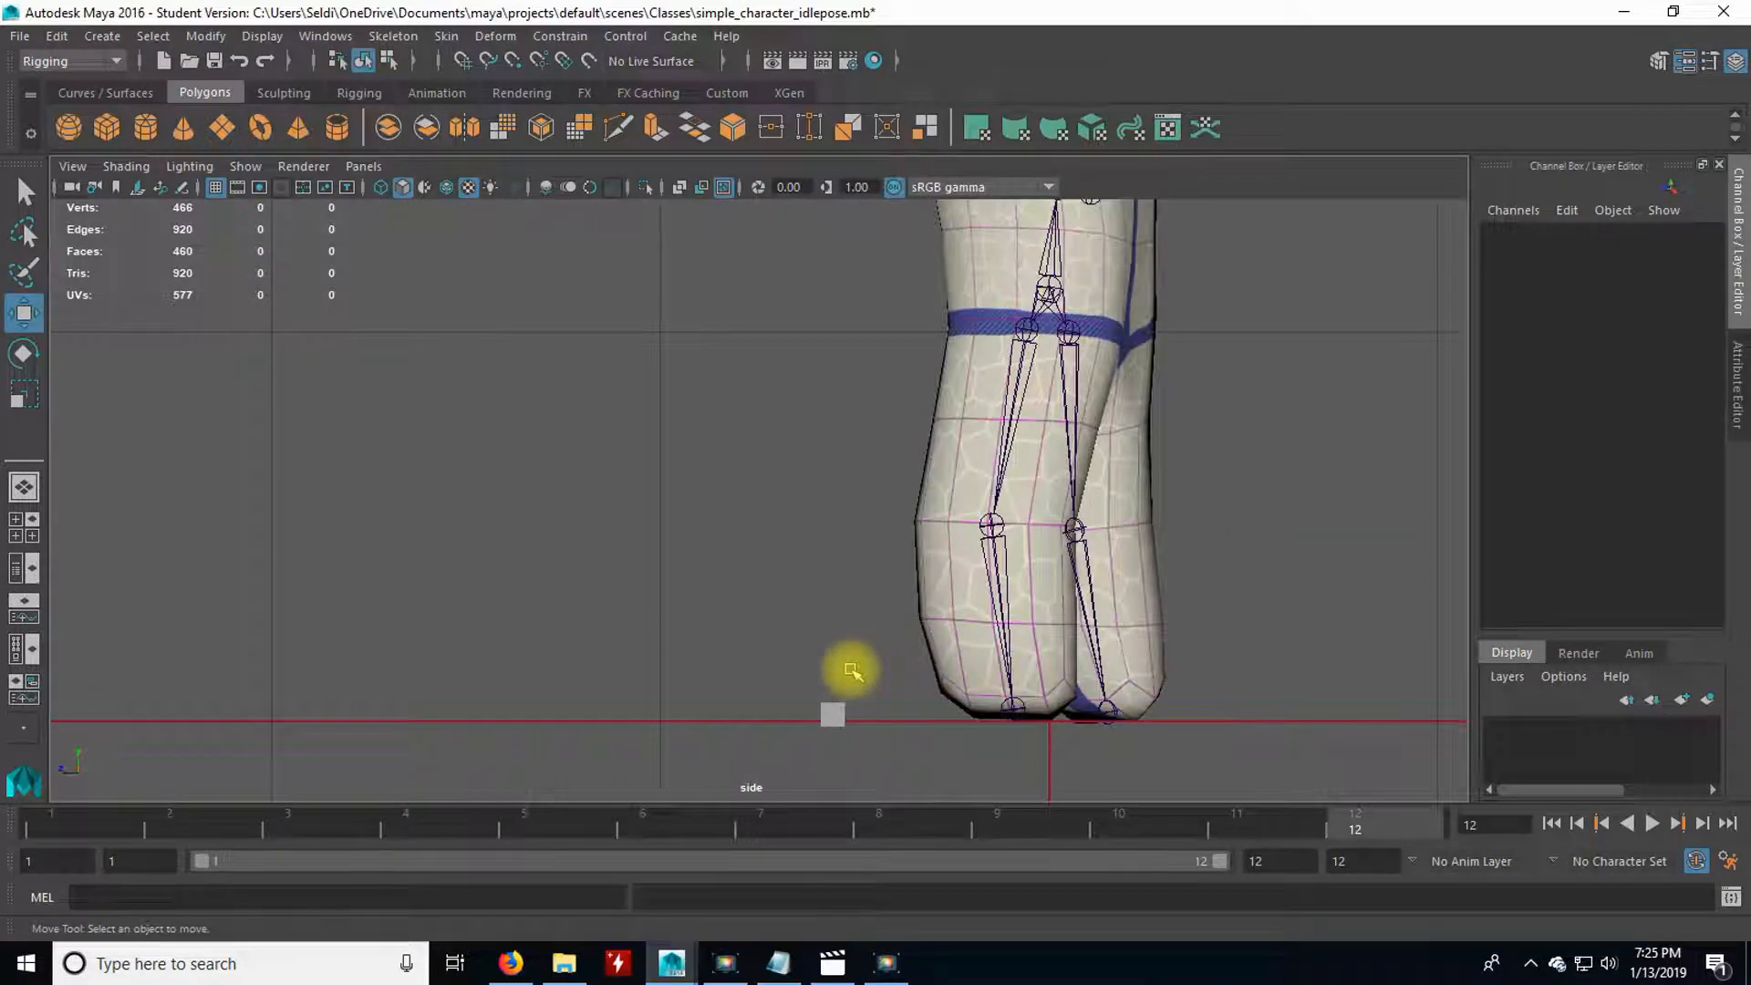
pyautogui.click(1053, 347)
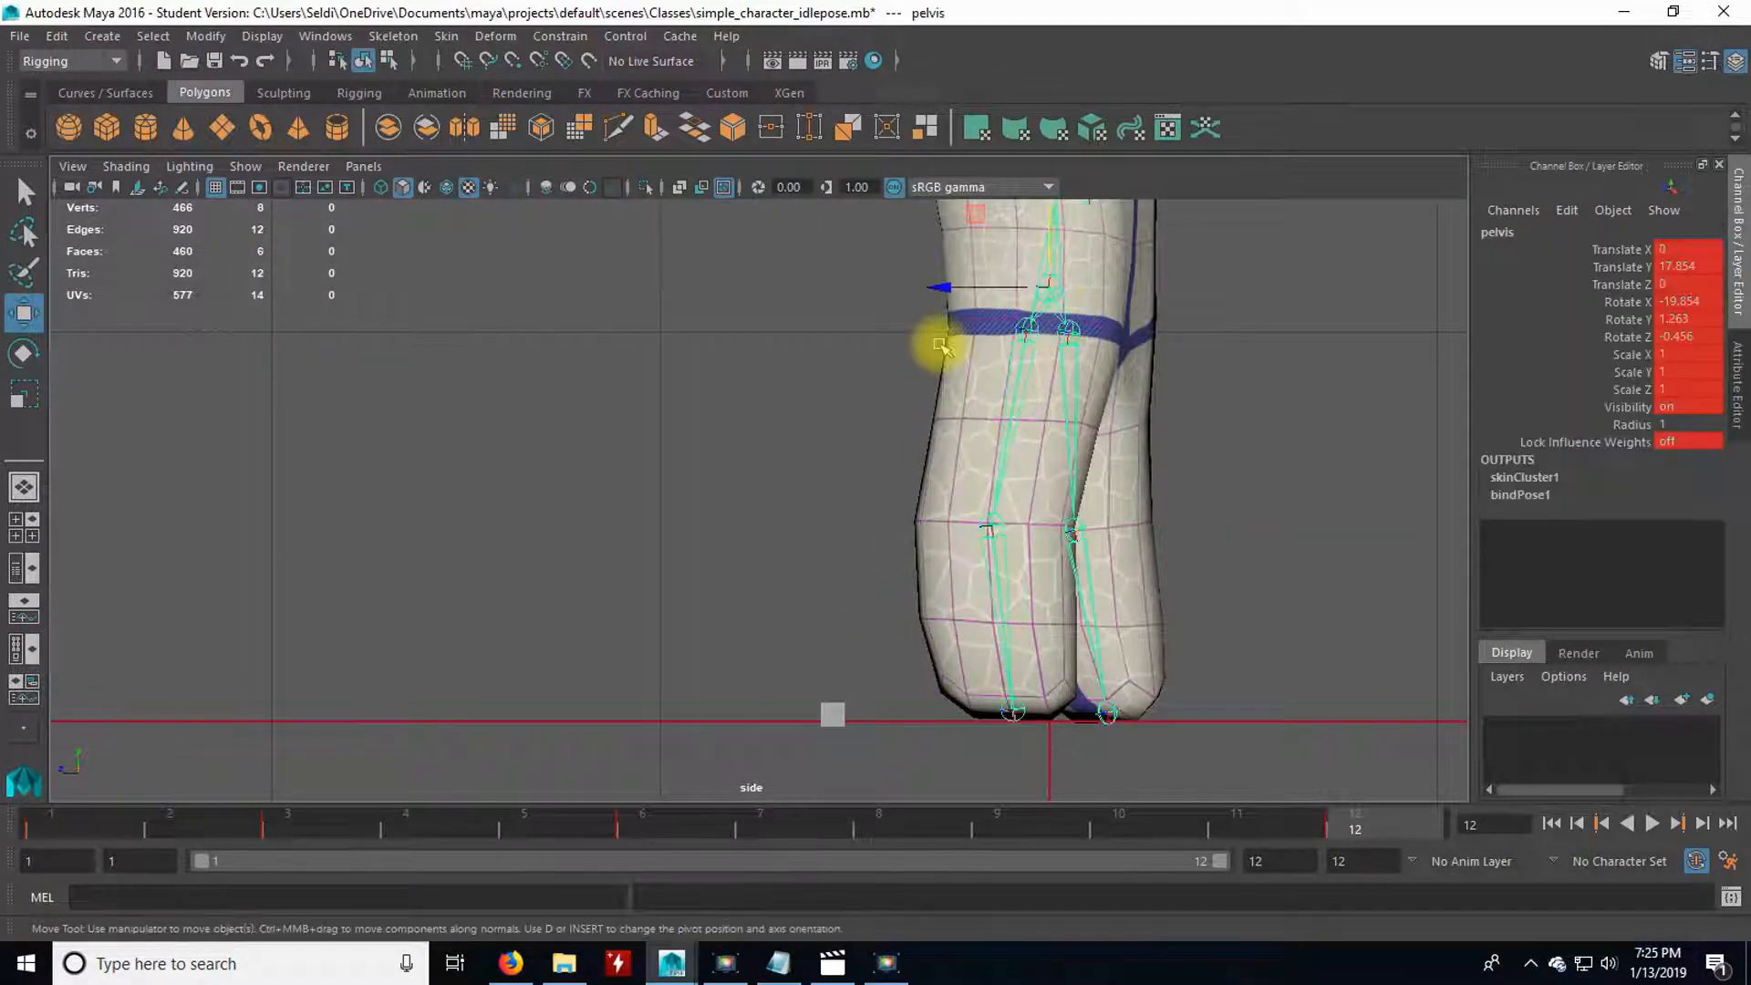
pyautogui.moveTo(945, 283); pyautogui.dragTo(763, 263)
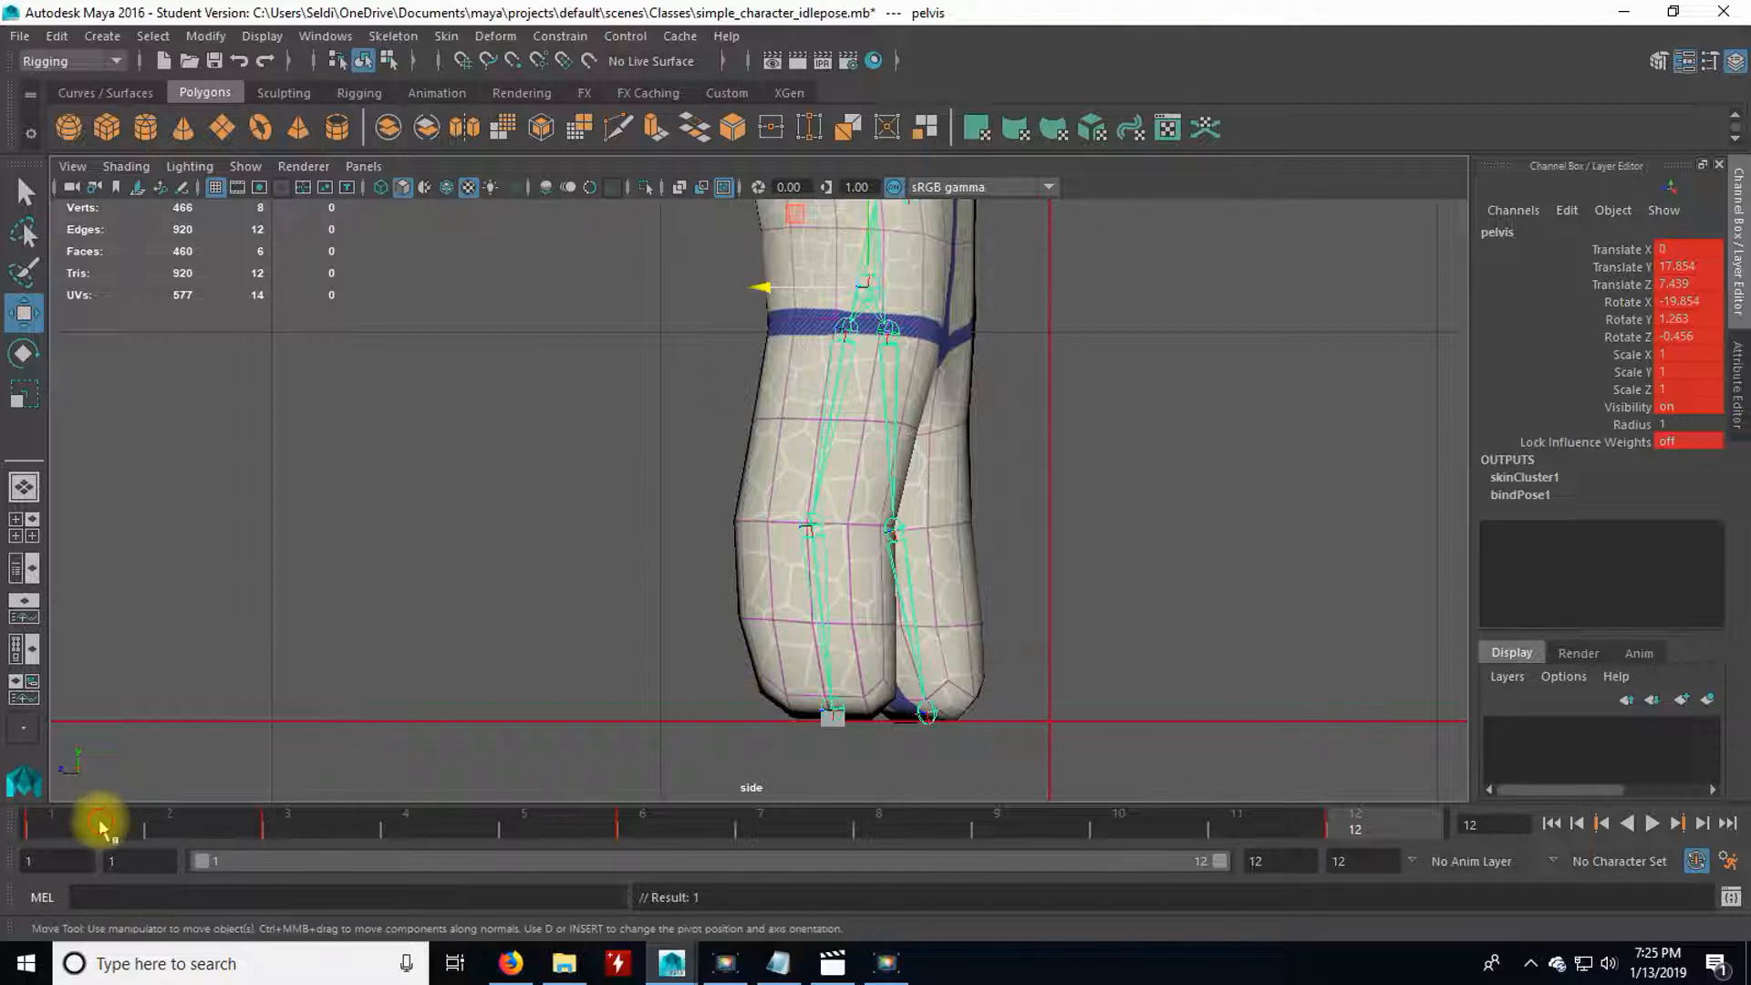
# Scrub and play all 12 frames in the side view to examine the character's forward travel.
pyautogui.click(97, 820)
pyautogui.moveTo(131, 825); pyautogui.dragTo(1411, 821)
pyautogui.keyDown('alt'); pyautogui.moveTo(1211, 712); pyautogui.dragTo(1065, 435, button='right'); pyautogui.keyUp('alt')
pyautogui.keyDown('alt'); pyautogui.moveTo(1065, 435); pyautogui.dragTo(1097, 558, button='middle'); pyautogui.keyUp('alt')
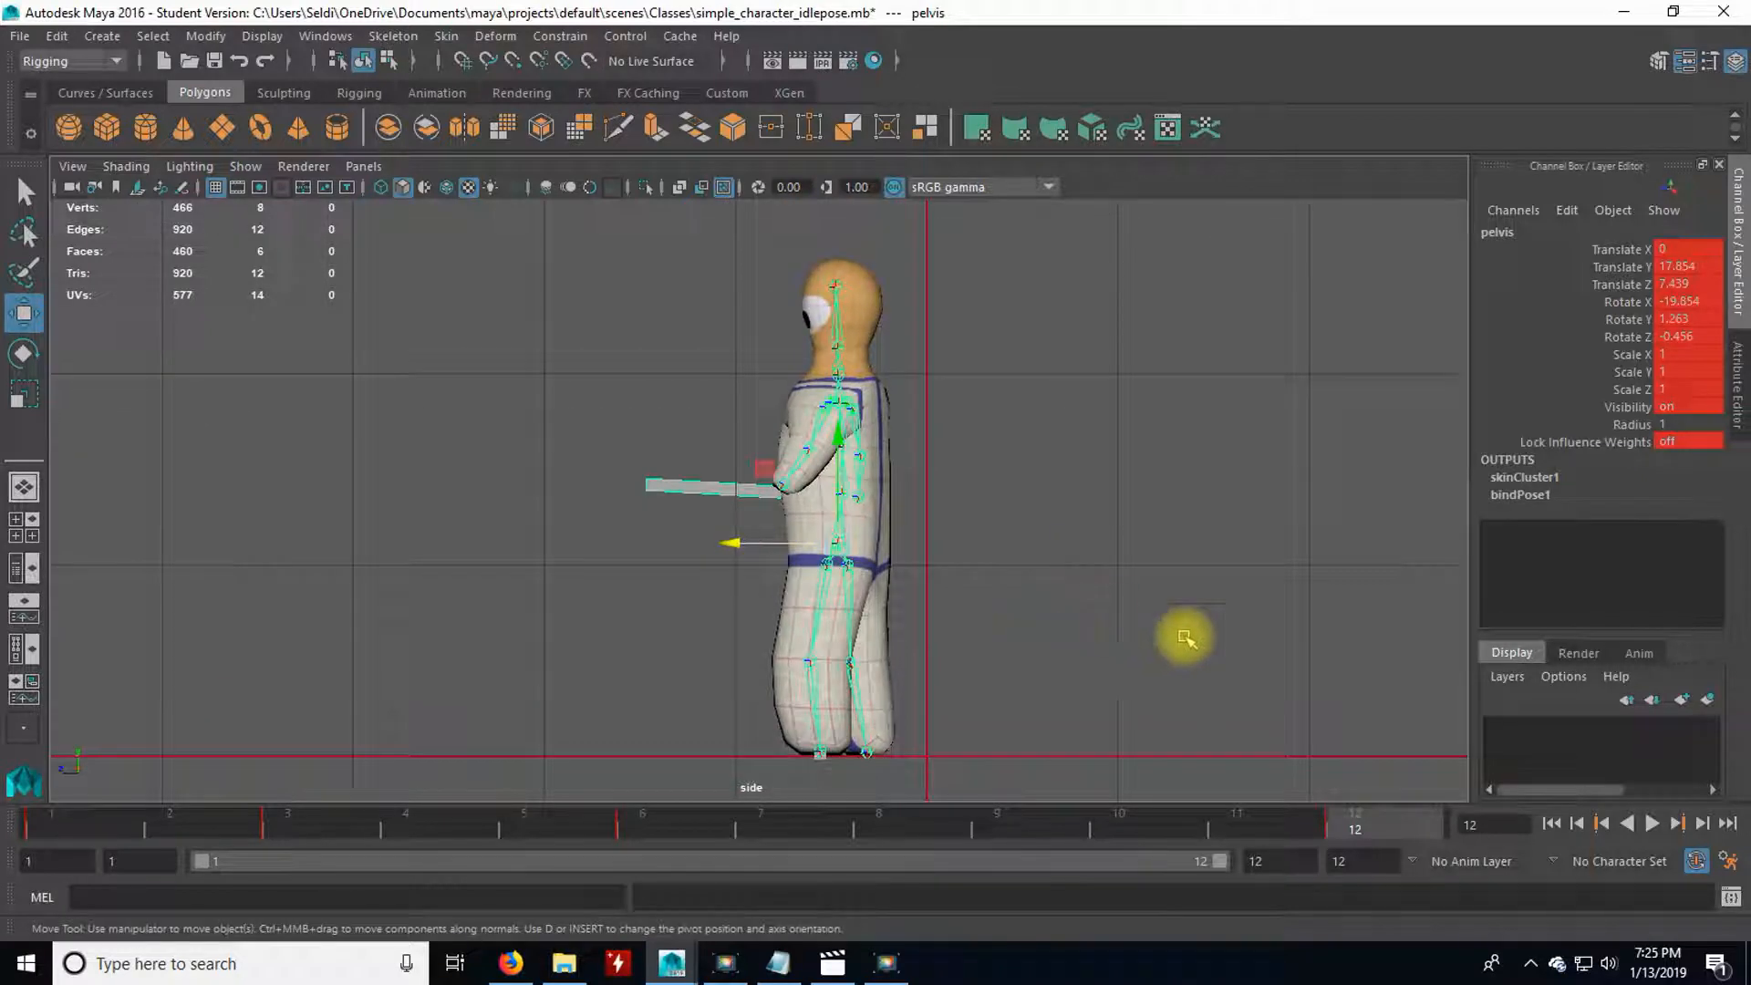
pyautogui.click(1652, 824)
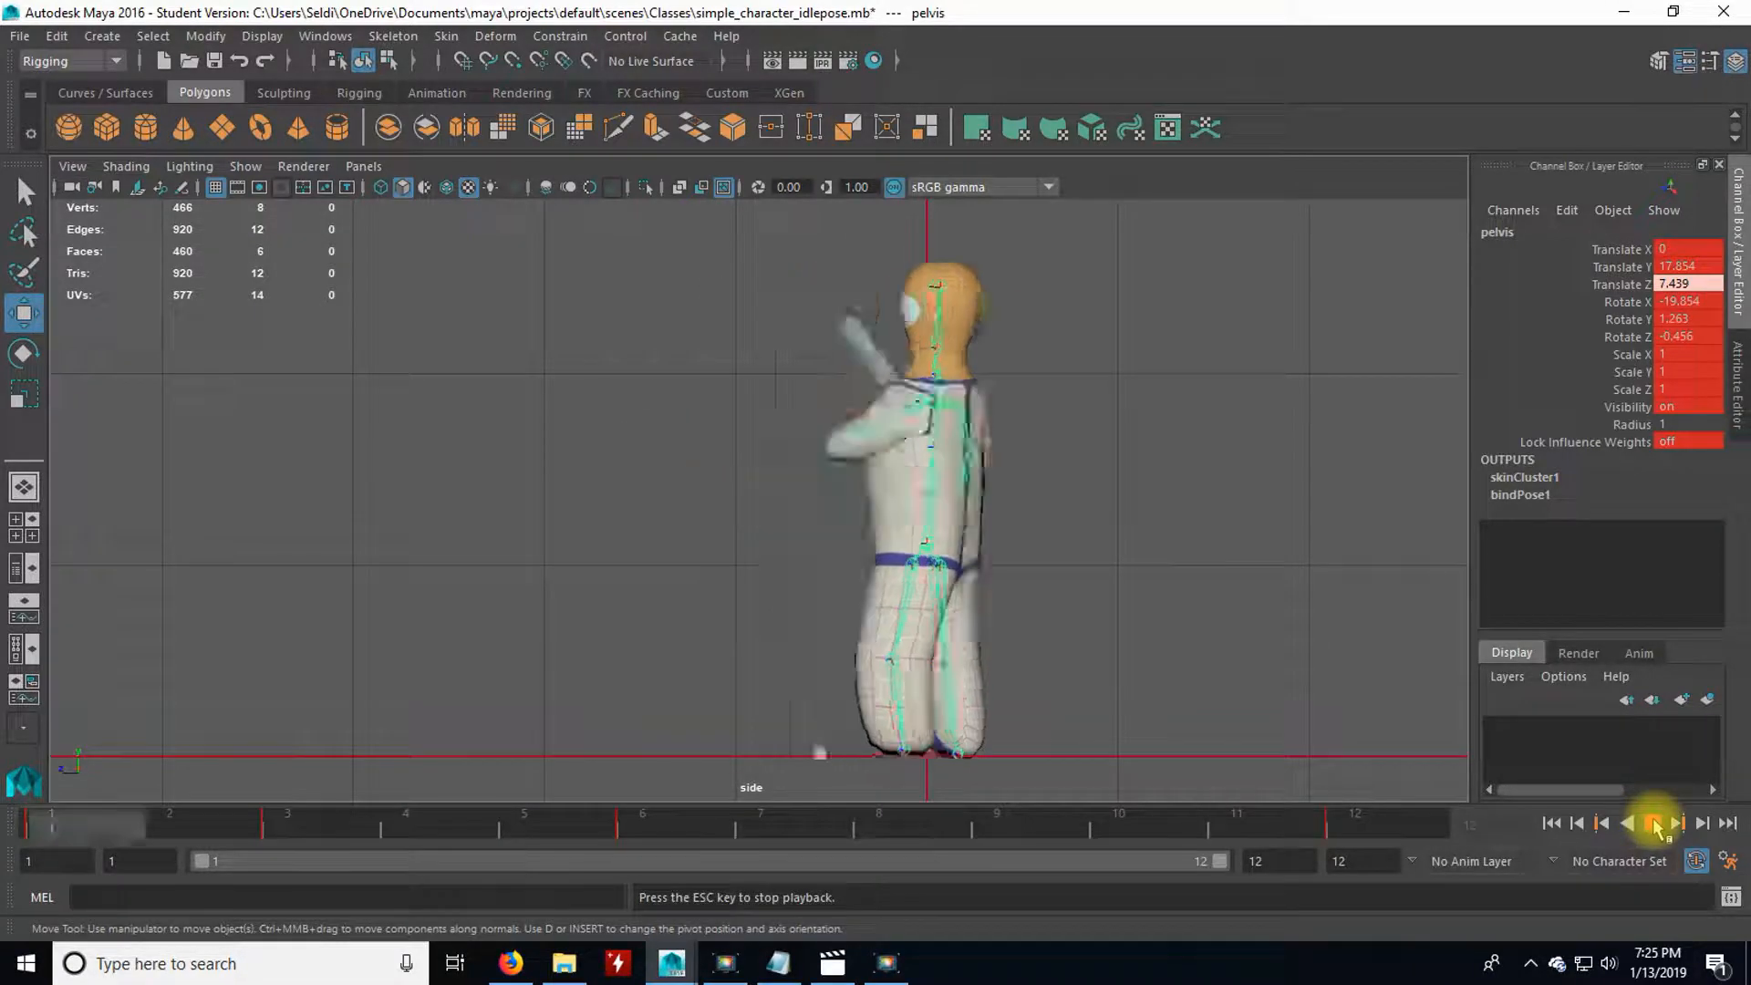
pyautogui.click(1652, 824)
# At frame 8, rotate R_knee to about 23 degrees on Y to lift the back foot, and set a key.
pyautogui.click(629, 825)
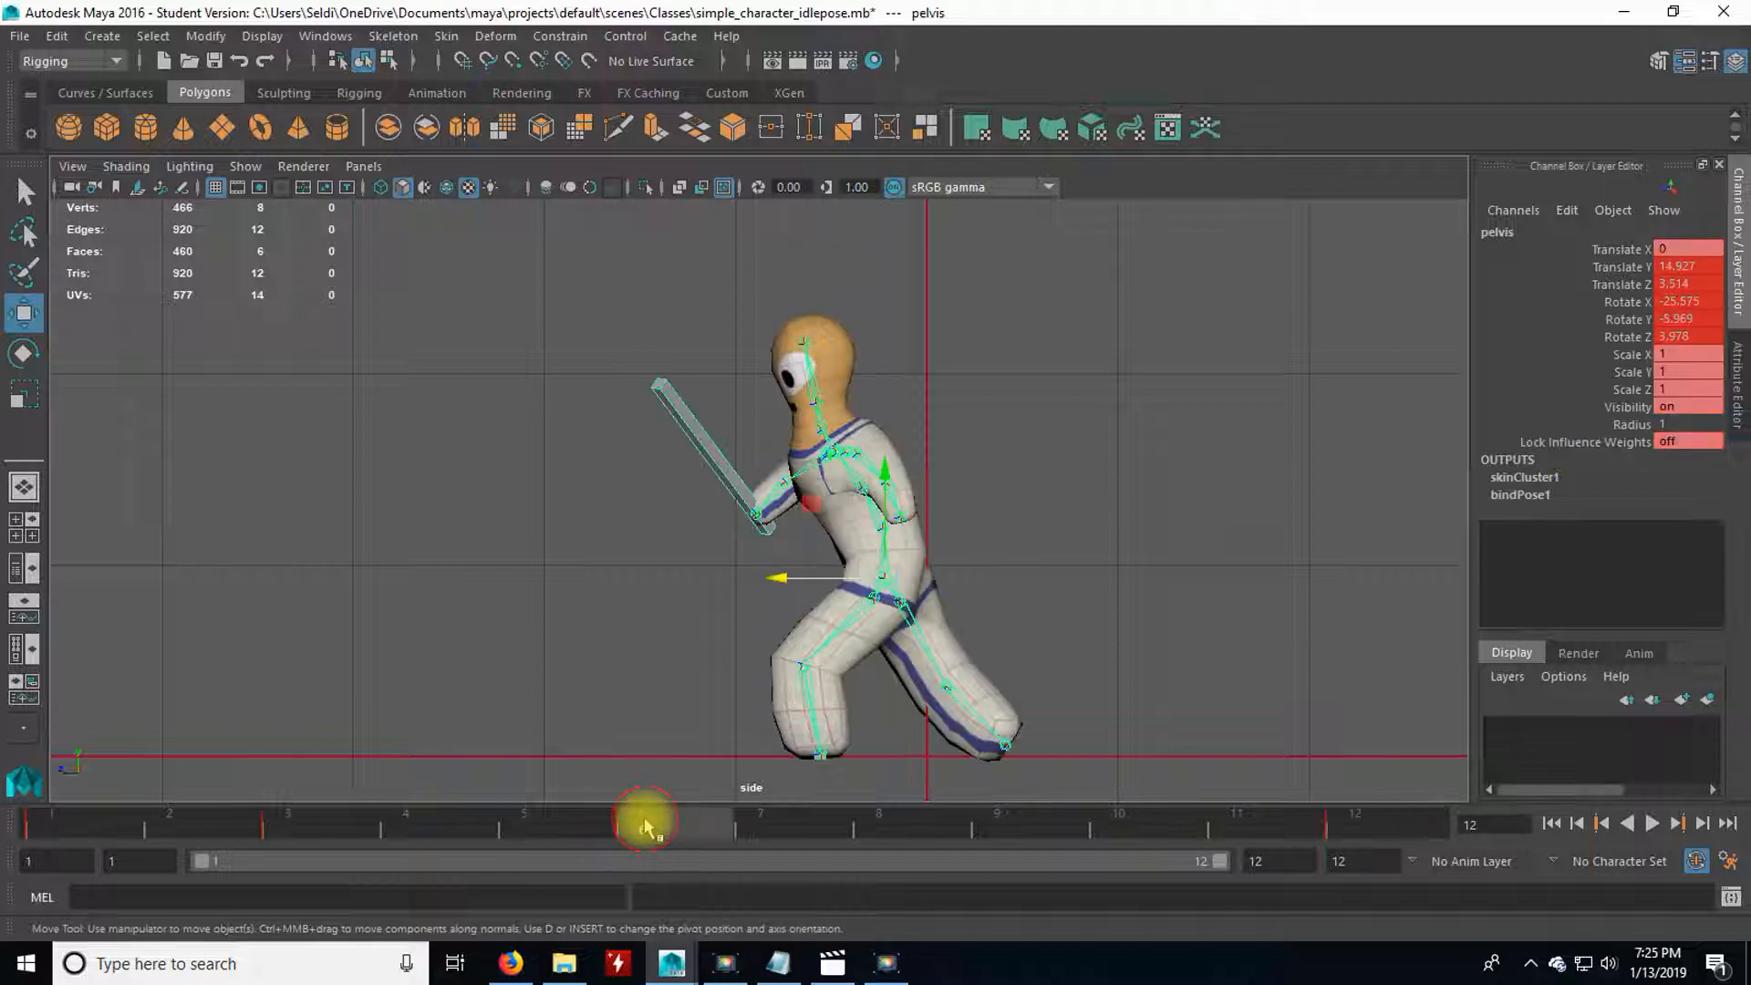
pyautogui.moveTo(722, 832); pyautogui.dragTo(778, 827)
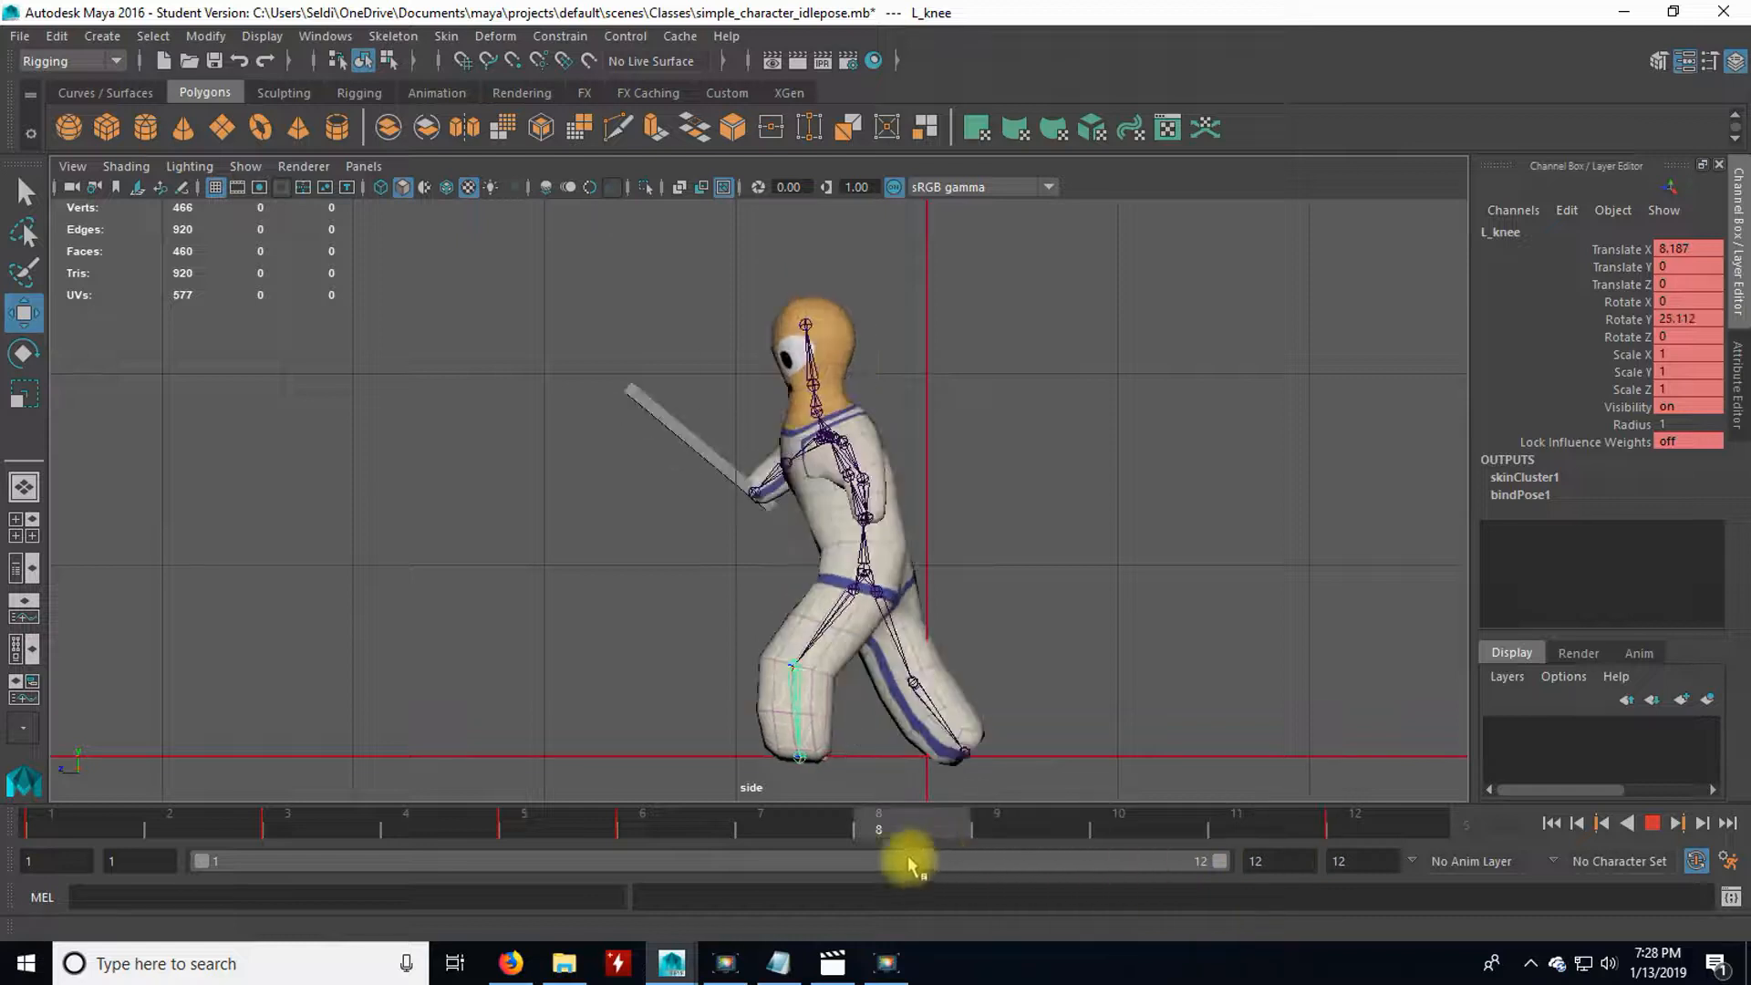
pyautogui.moveTo(899, 852); pyautogui.dragTo(851, 828)
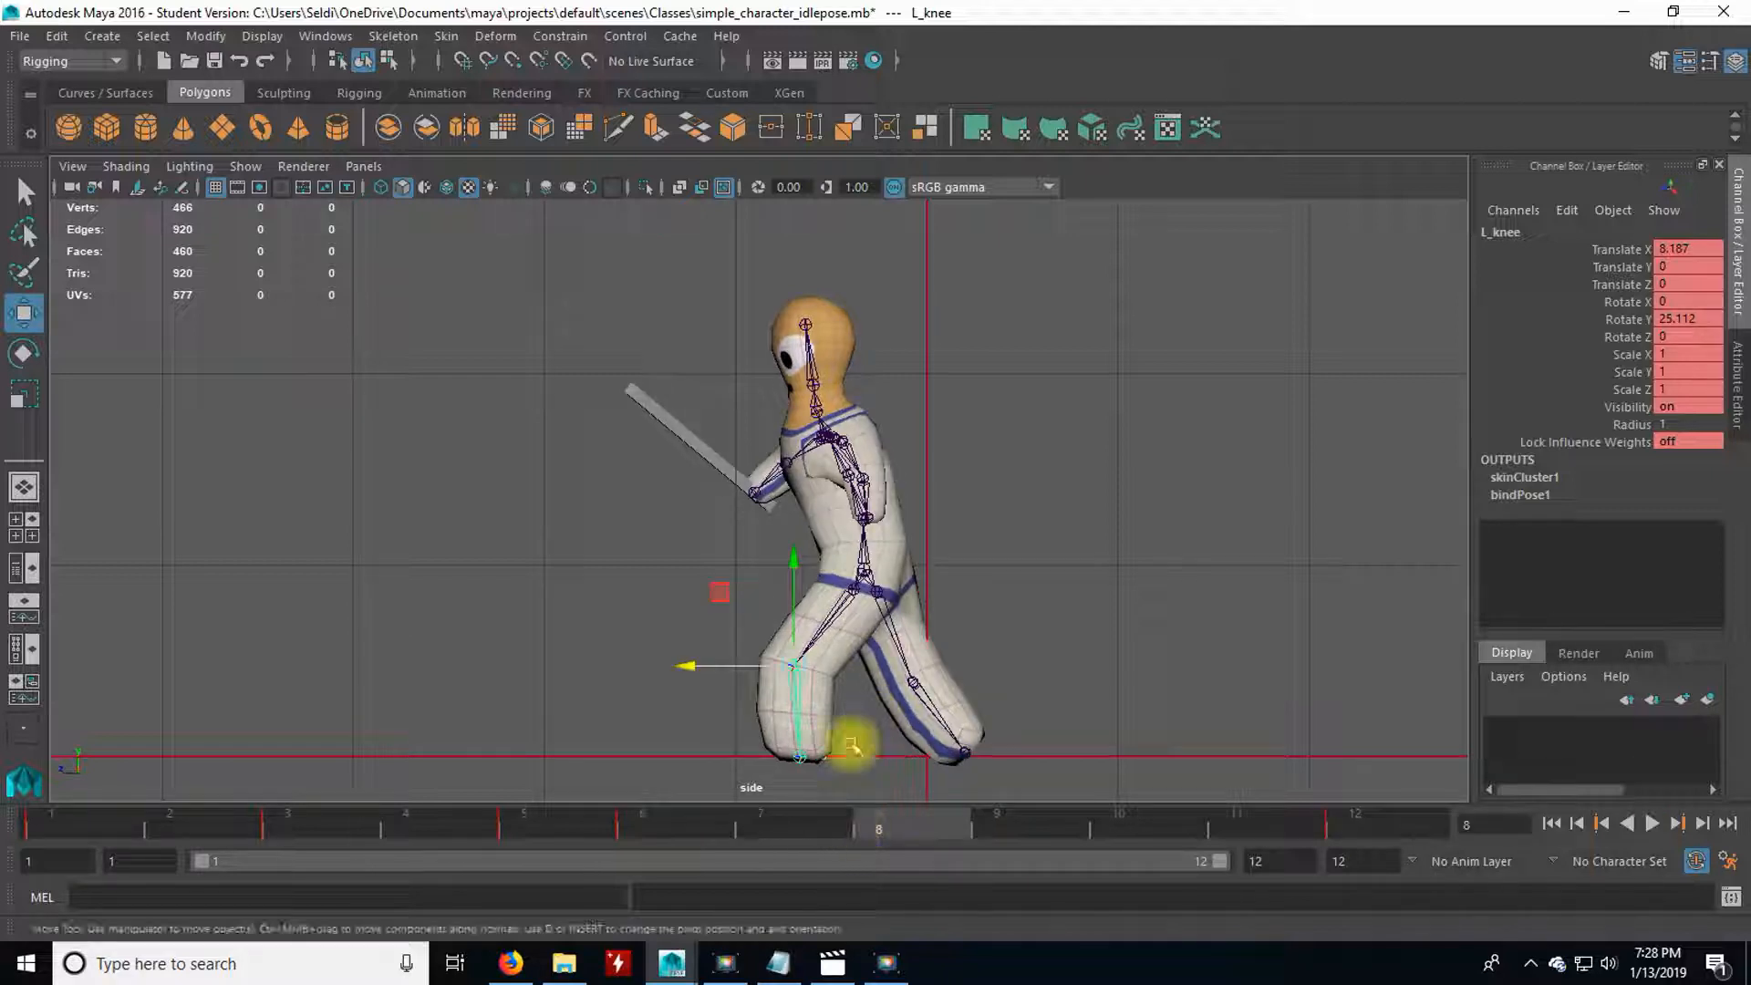
pyautogui.click(682, 830)
pyautogui.moveTo(682, 829); pyautogui.dragTo(890, 825)
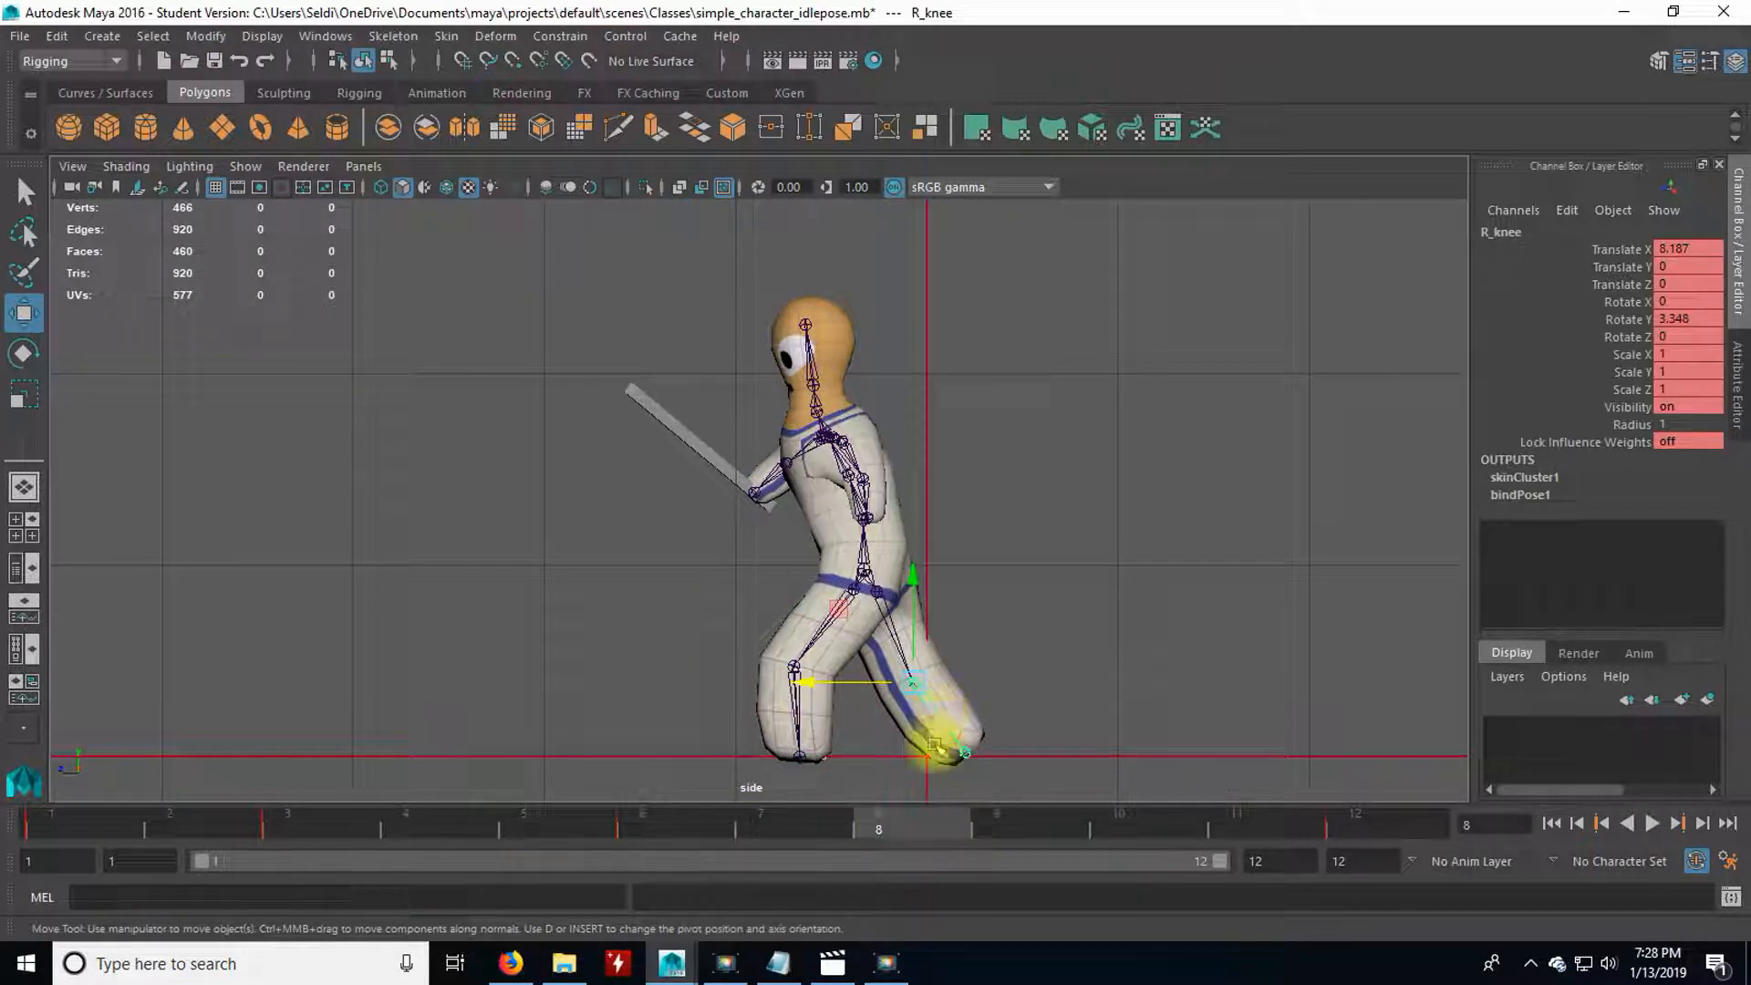
pyautogui.press('e')
pyautogui.moveTo(979, 672); pyautogui.dragTo(972, 641)
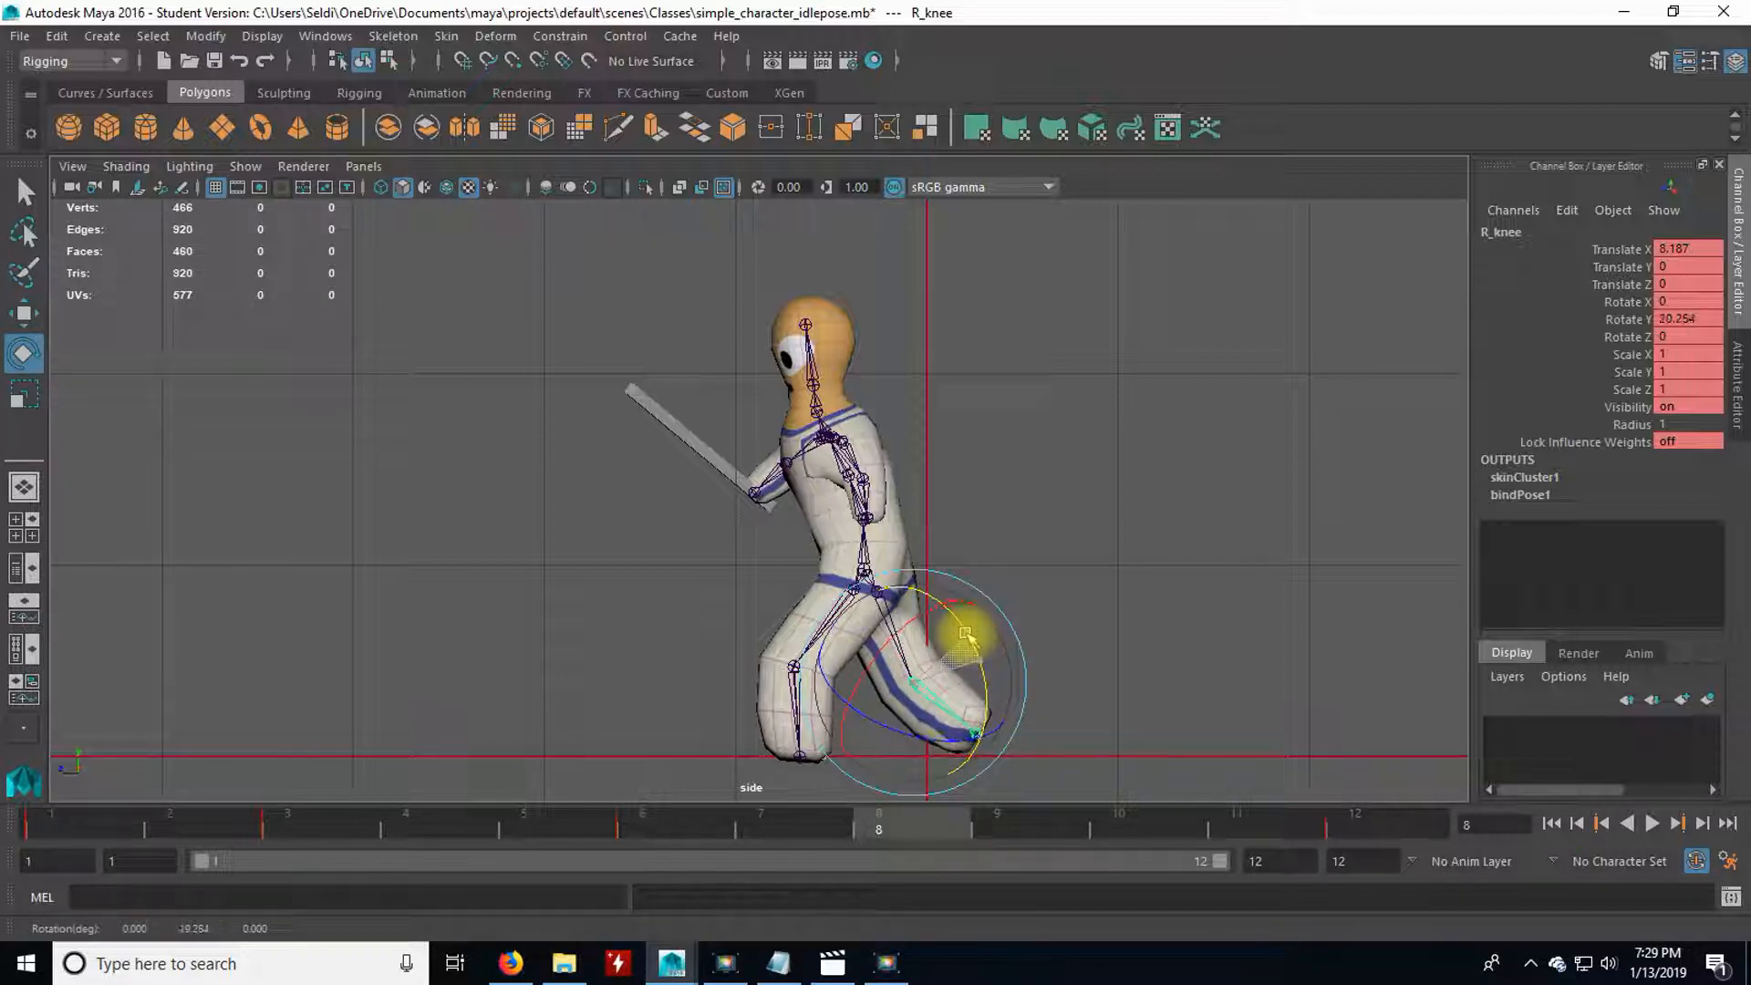
pyautogui.press('s')
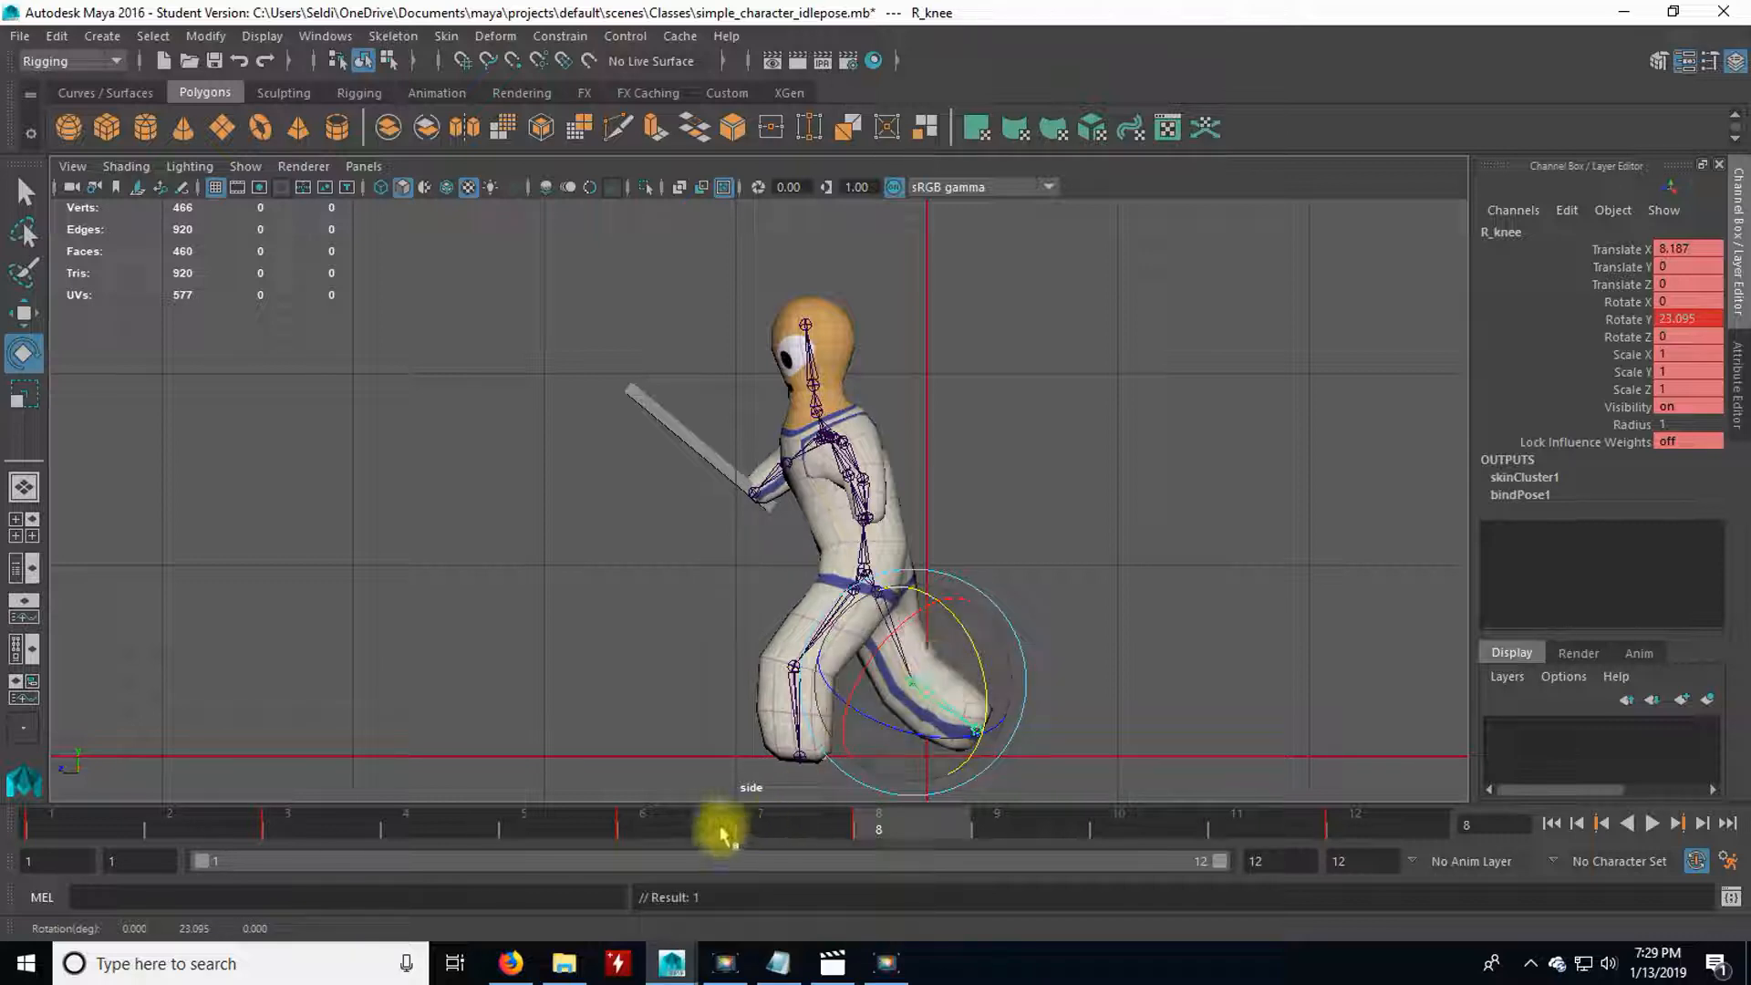
# At frame 7, adjust and key L_knee's Y rotation so the planted front foot stays lined up with the marker cube.
pyautogui.click(675, 828)
pyautogui.moveTo(697, 826); pyautogui.dragTo(786, 833)
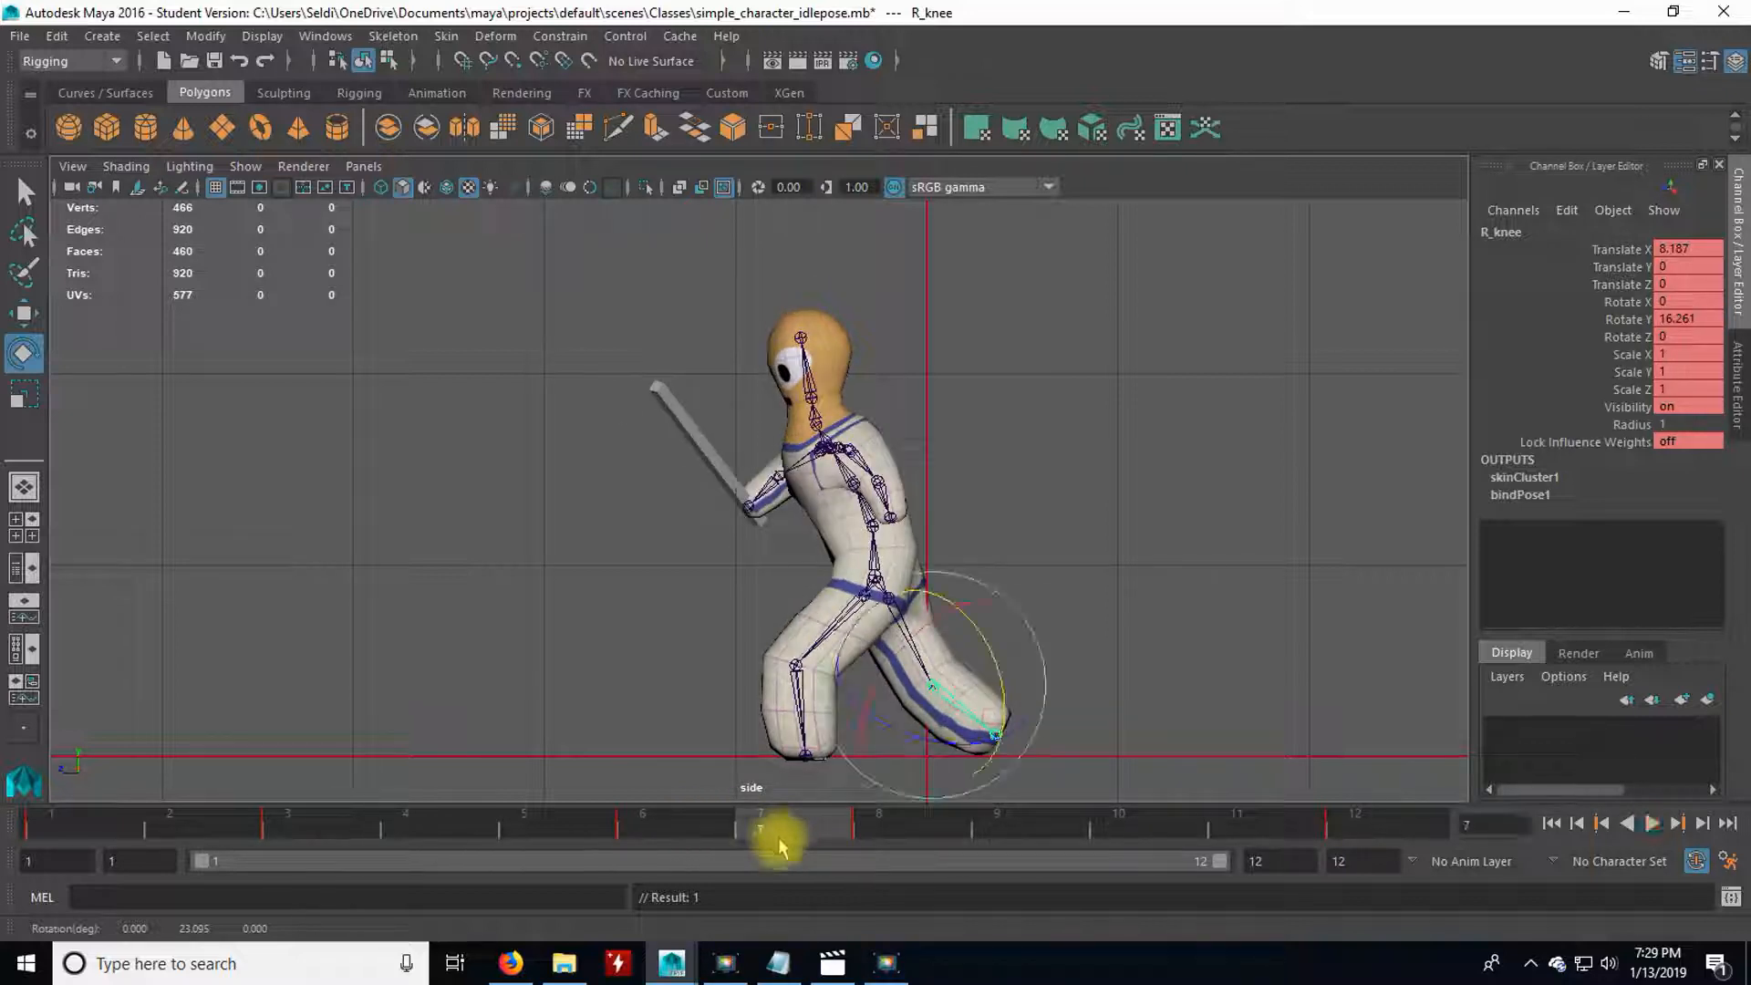
pyautogui.click(794, 691)
pyautogui.click(915, 829)
pyautogui.click(840, 822)
pyautogui.scroll(2, 868, 768)
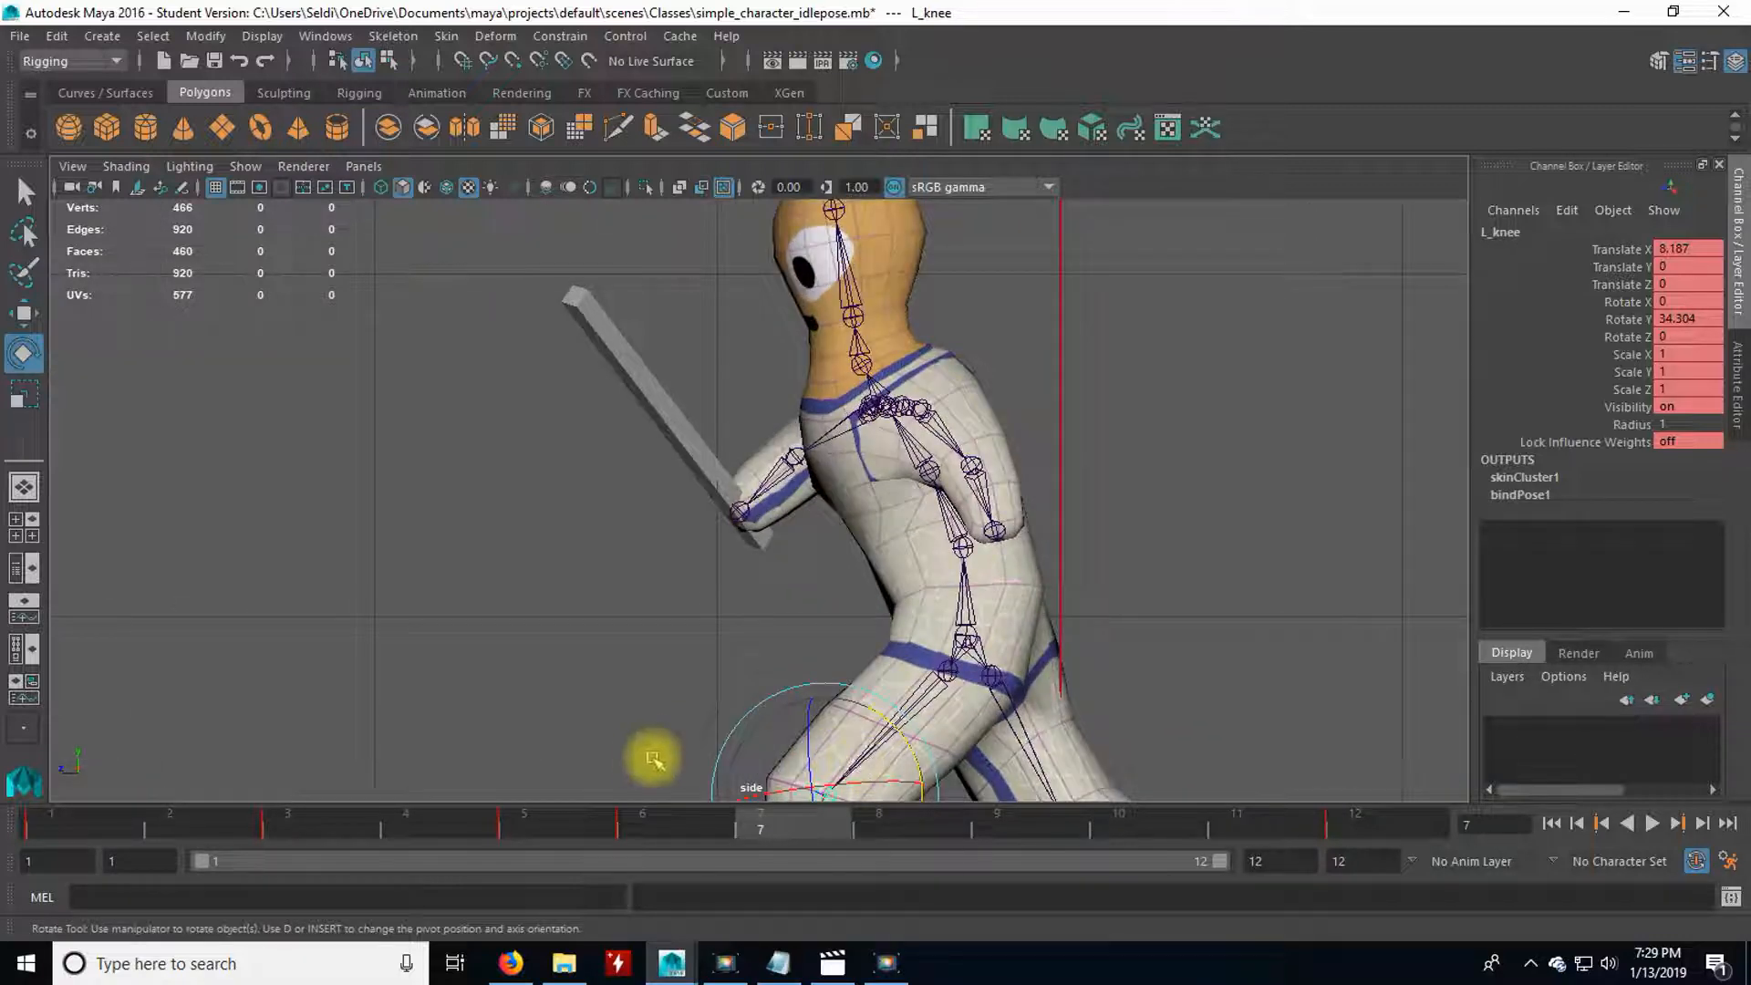
pyautogui.scroll(2, 527, 663)
pyautogui.scroll(2, 529, 670)
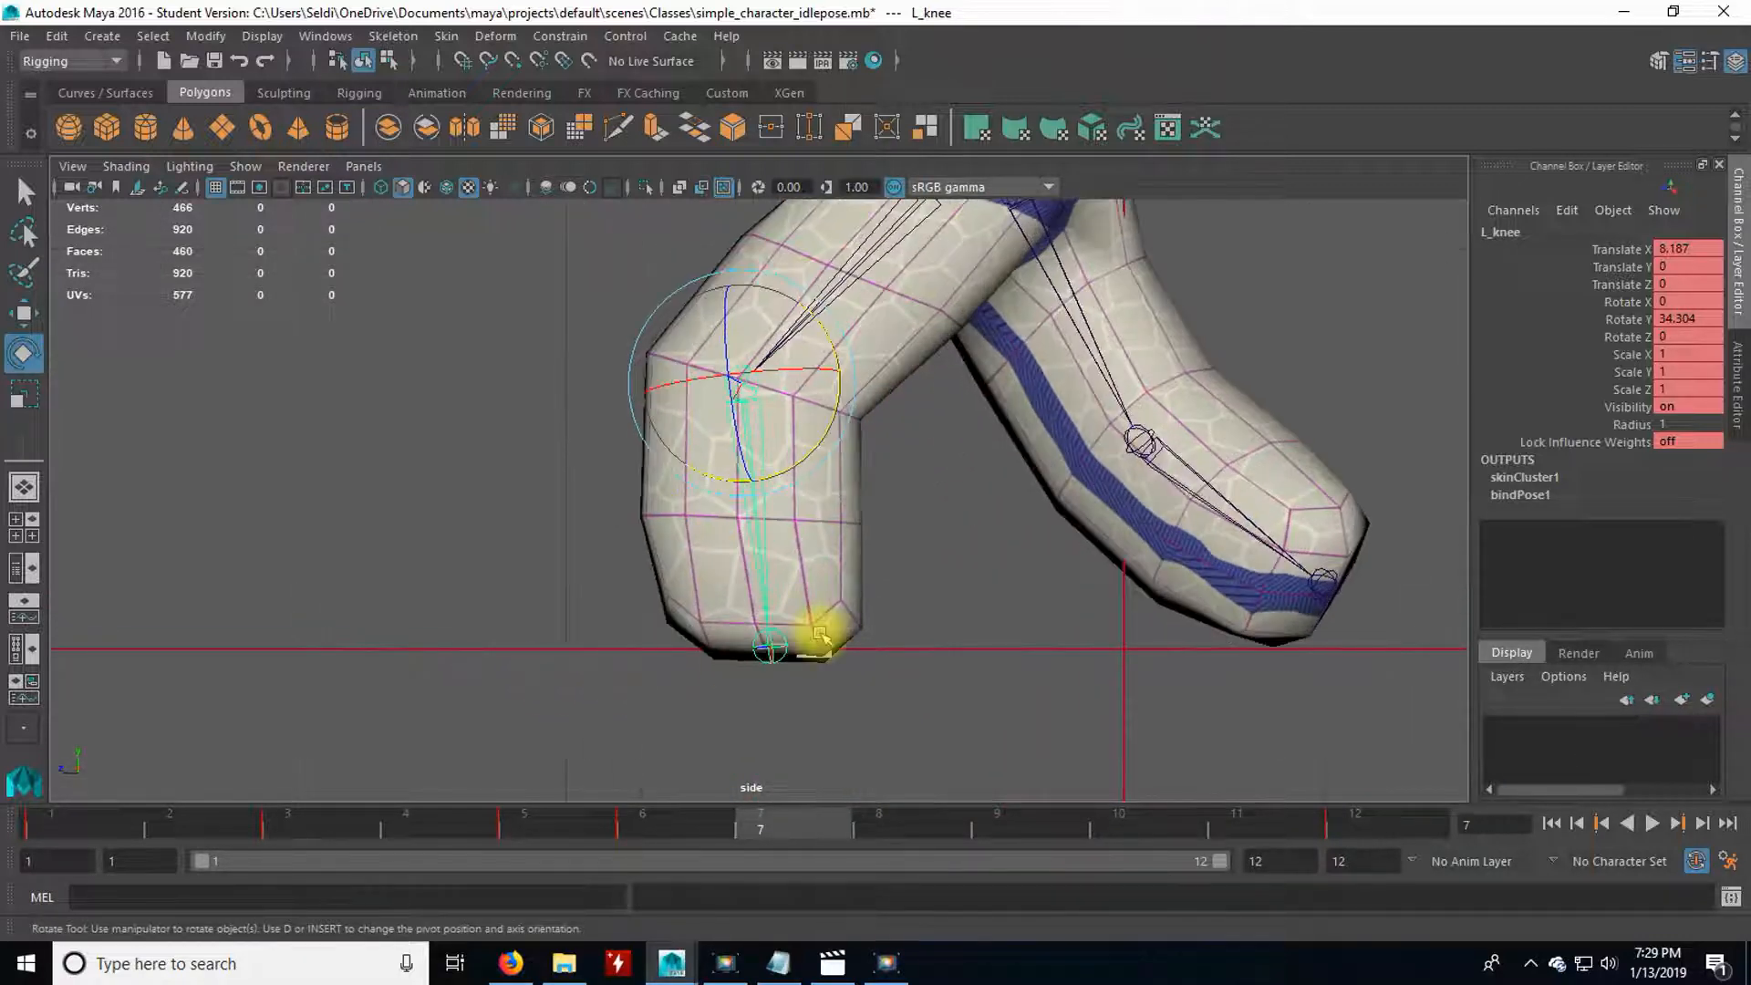
pyautogui.click(677, 832)
pyautogui.moveTo(676, 833); pyautogui.dragTo(773, 833)
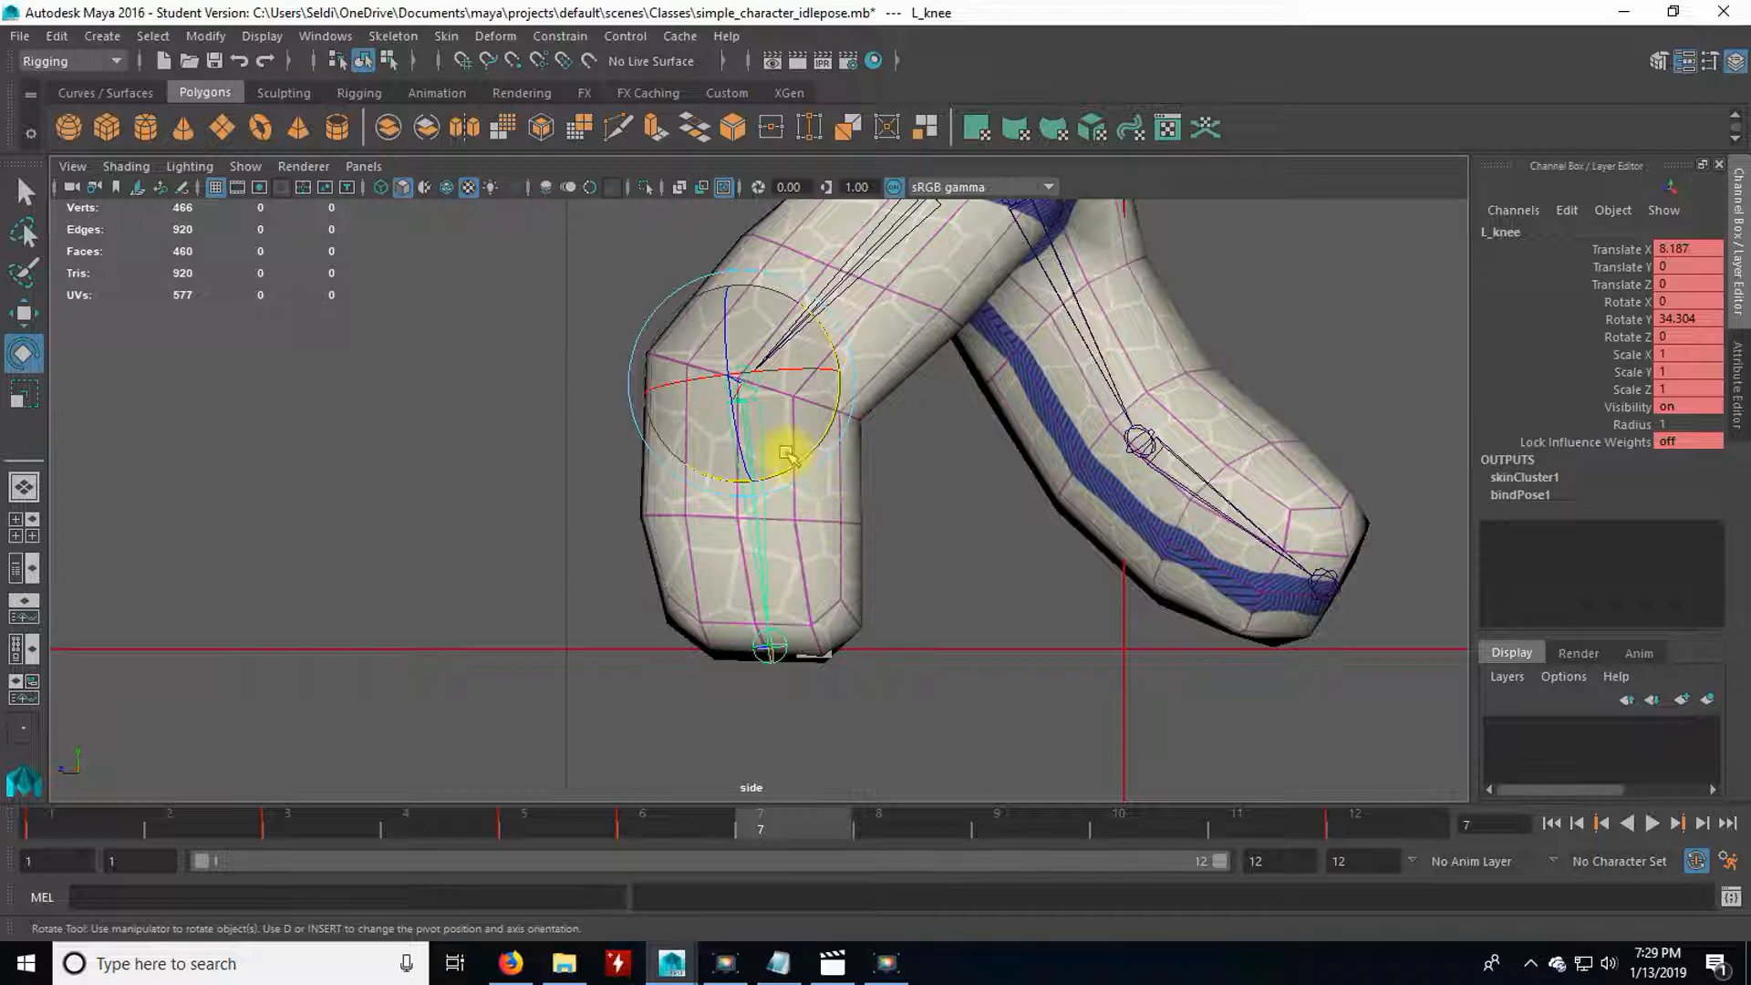
pyautogui.moveTo(786, 462); pyautogui.dragTo(802, 467)
# Scrub from frame 6 to 11 in the side view, deselect the knee, and examine the pose in perspective.
pyautogui.moveTo(675, 832); pyautogui.dragTo(1235, 824)
pyautogui.scroll(-3, 902, 683)
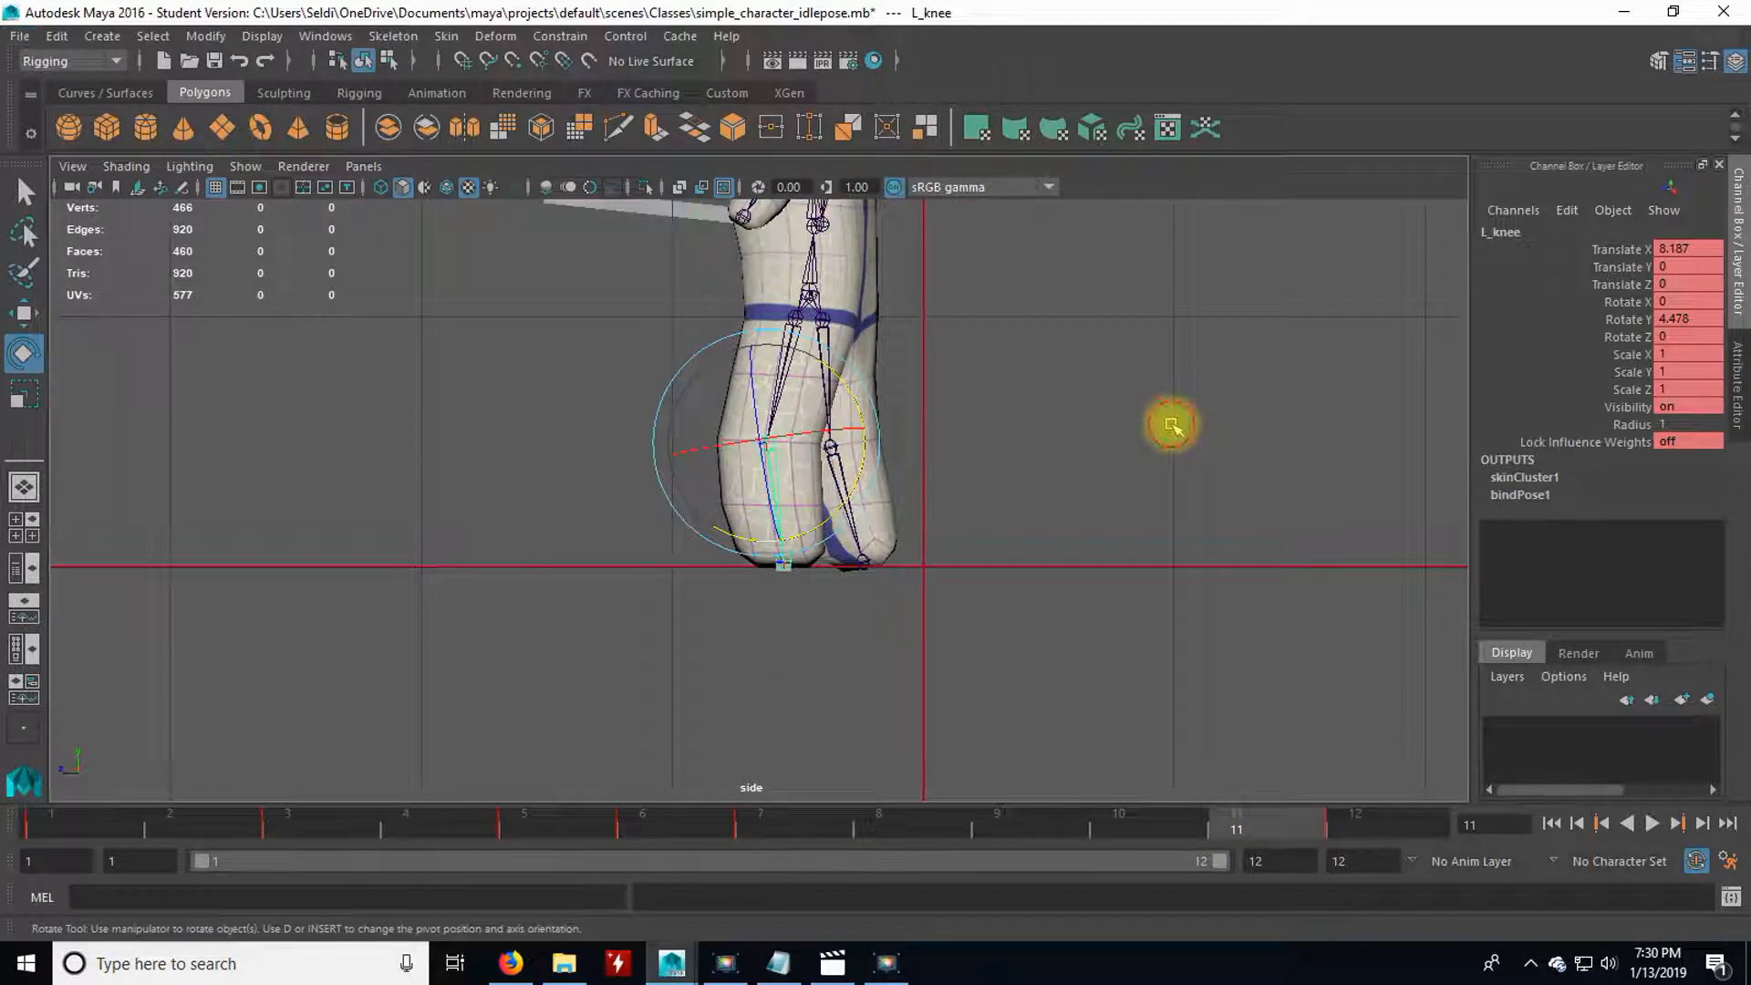
pyautogui.click(1172, 424)
pyautogui.press('space')
pyautogui.press('space')
pyautogui.keyDown('alt'); pyautogui.moveTo(1063, 559); pyautogui.dragTo(1040, 597, button='middle'); pyautogui.keyUp('alt')
pyautogui.keyDown('alt'); pyautogui.moveTo(1040, 597); pyautogui.dragTo(875, 555); pyautogui.keyUp('alt')
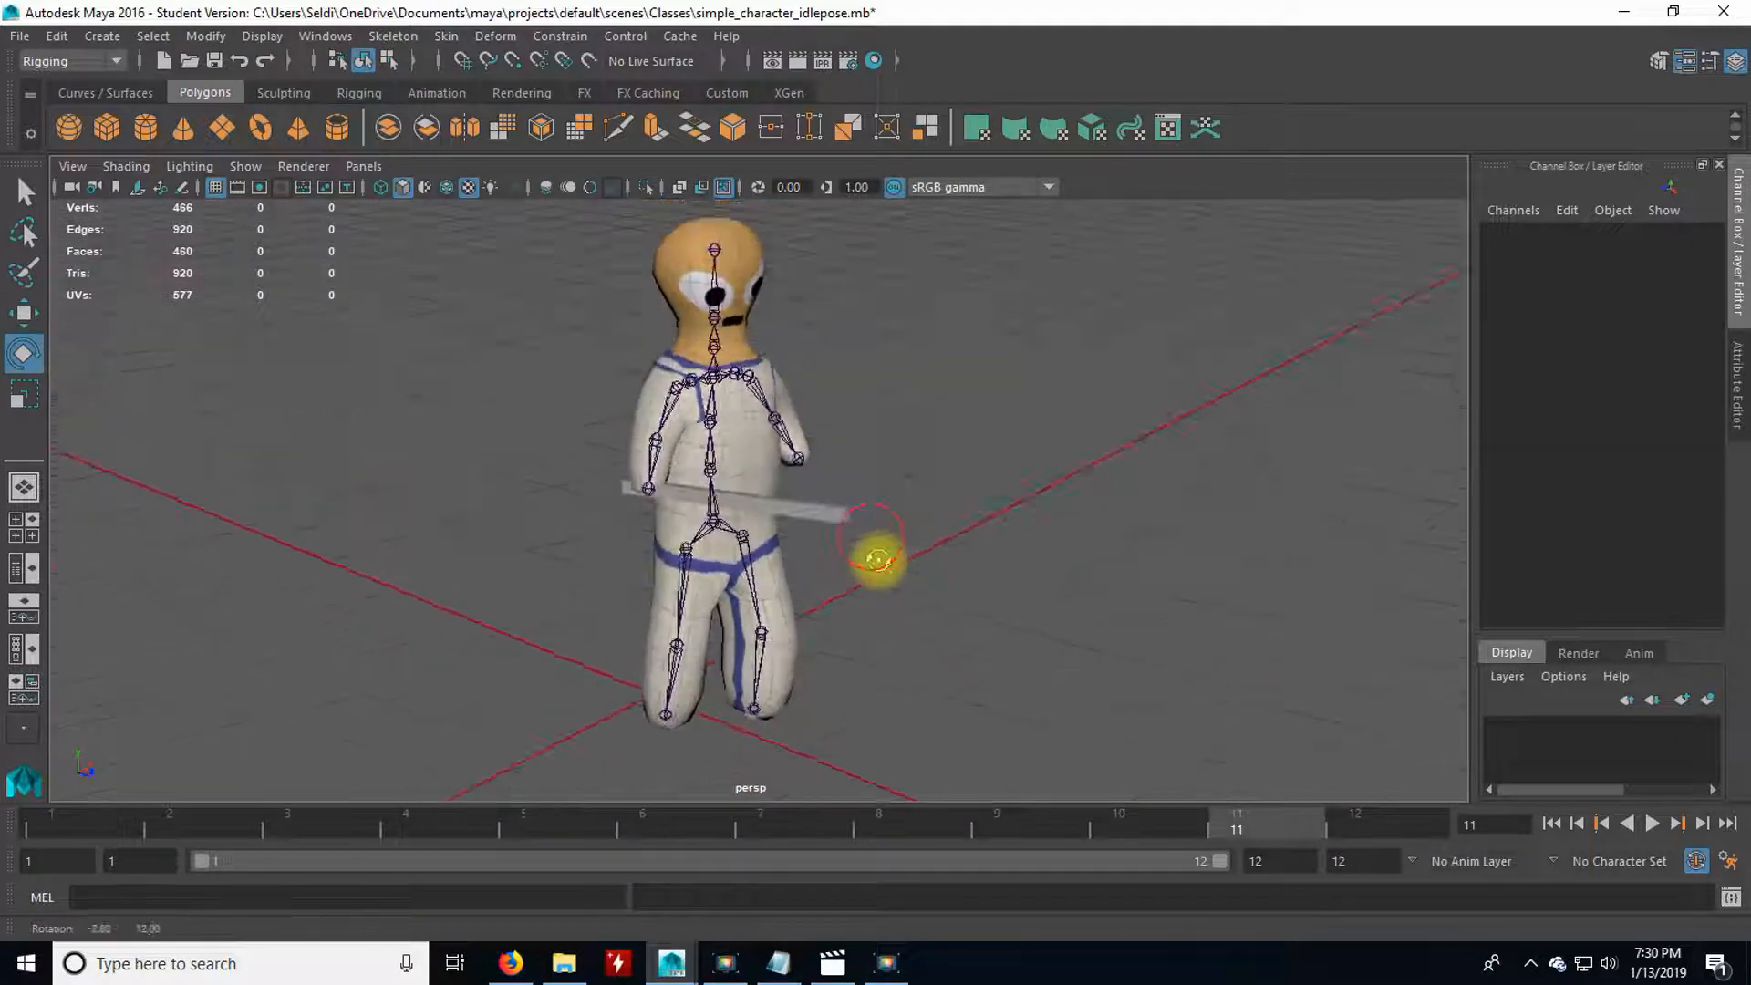
# Play the animation in the perspective view and examine the footwork and swing from the front, side and back.
pyautogui.click(1651, 823)
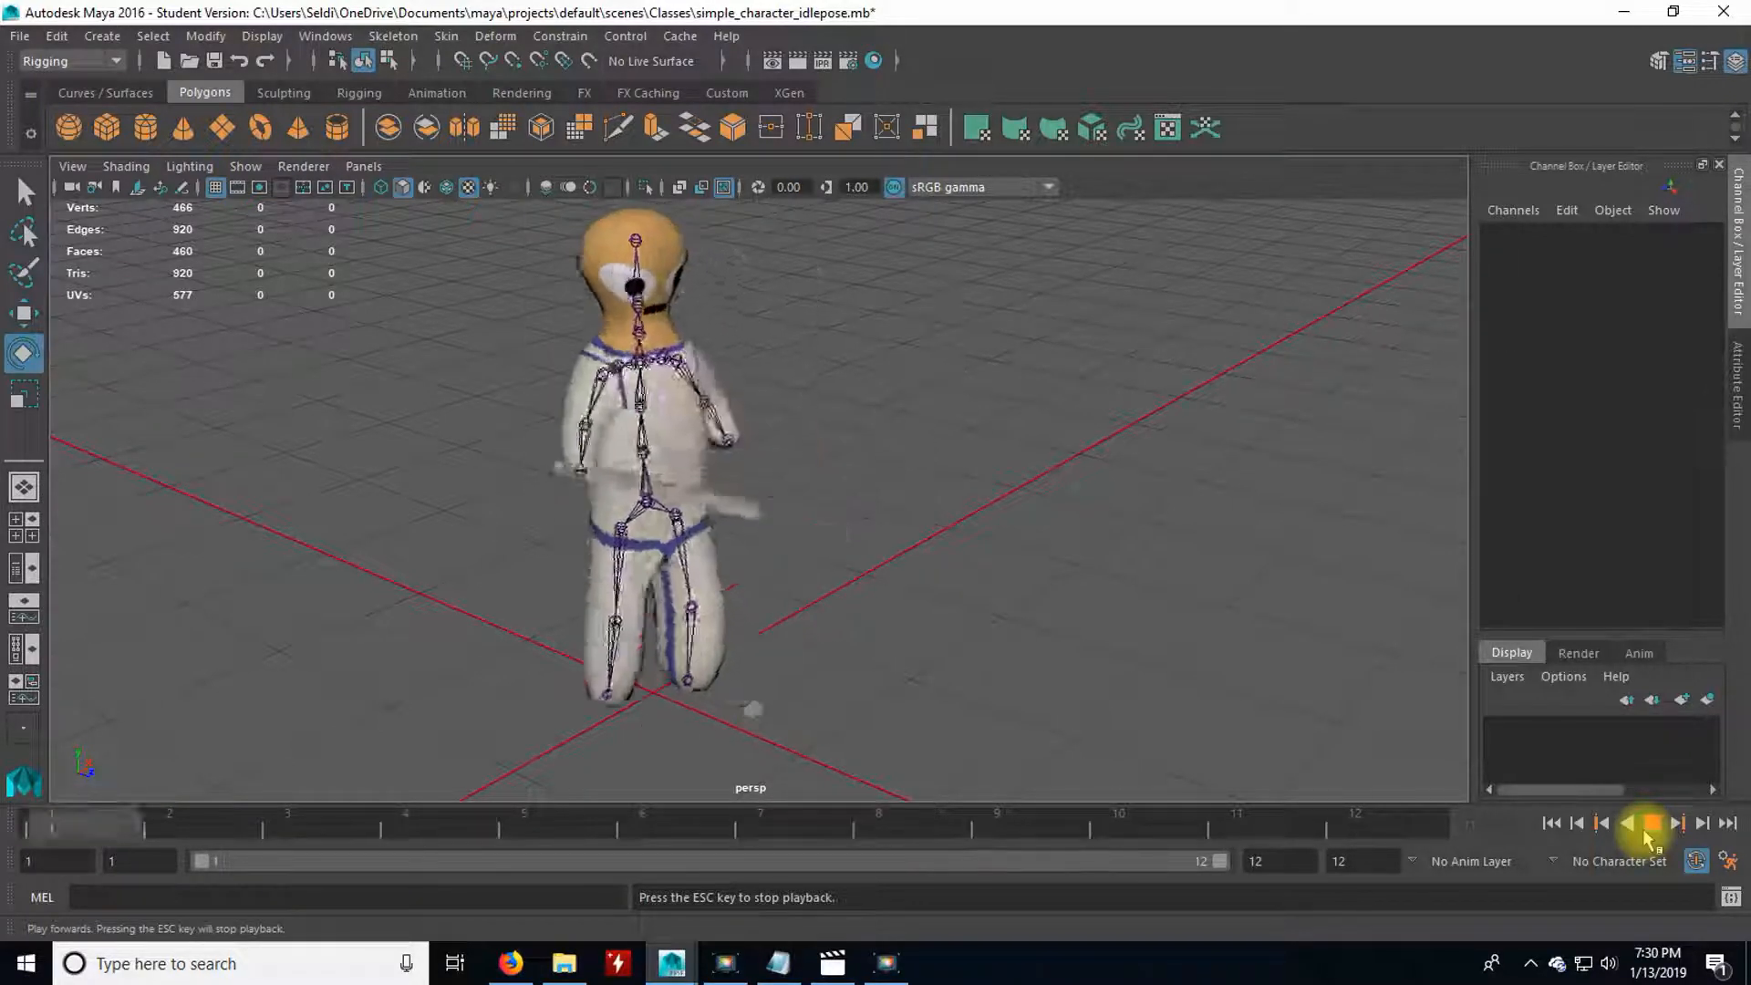
pyautogui.click(1650, 826)
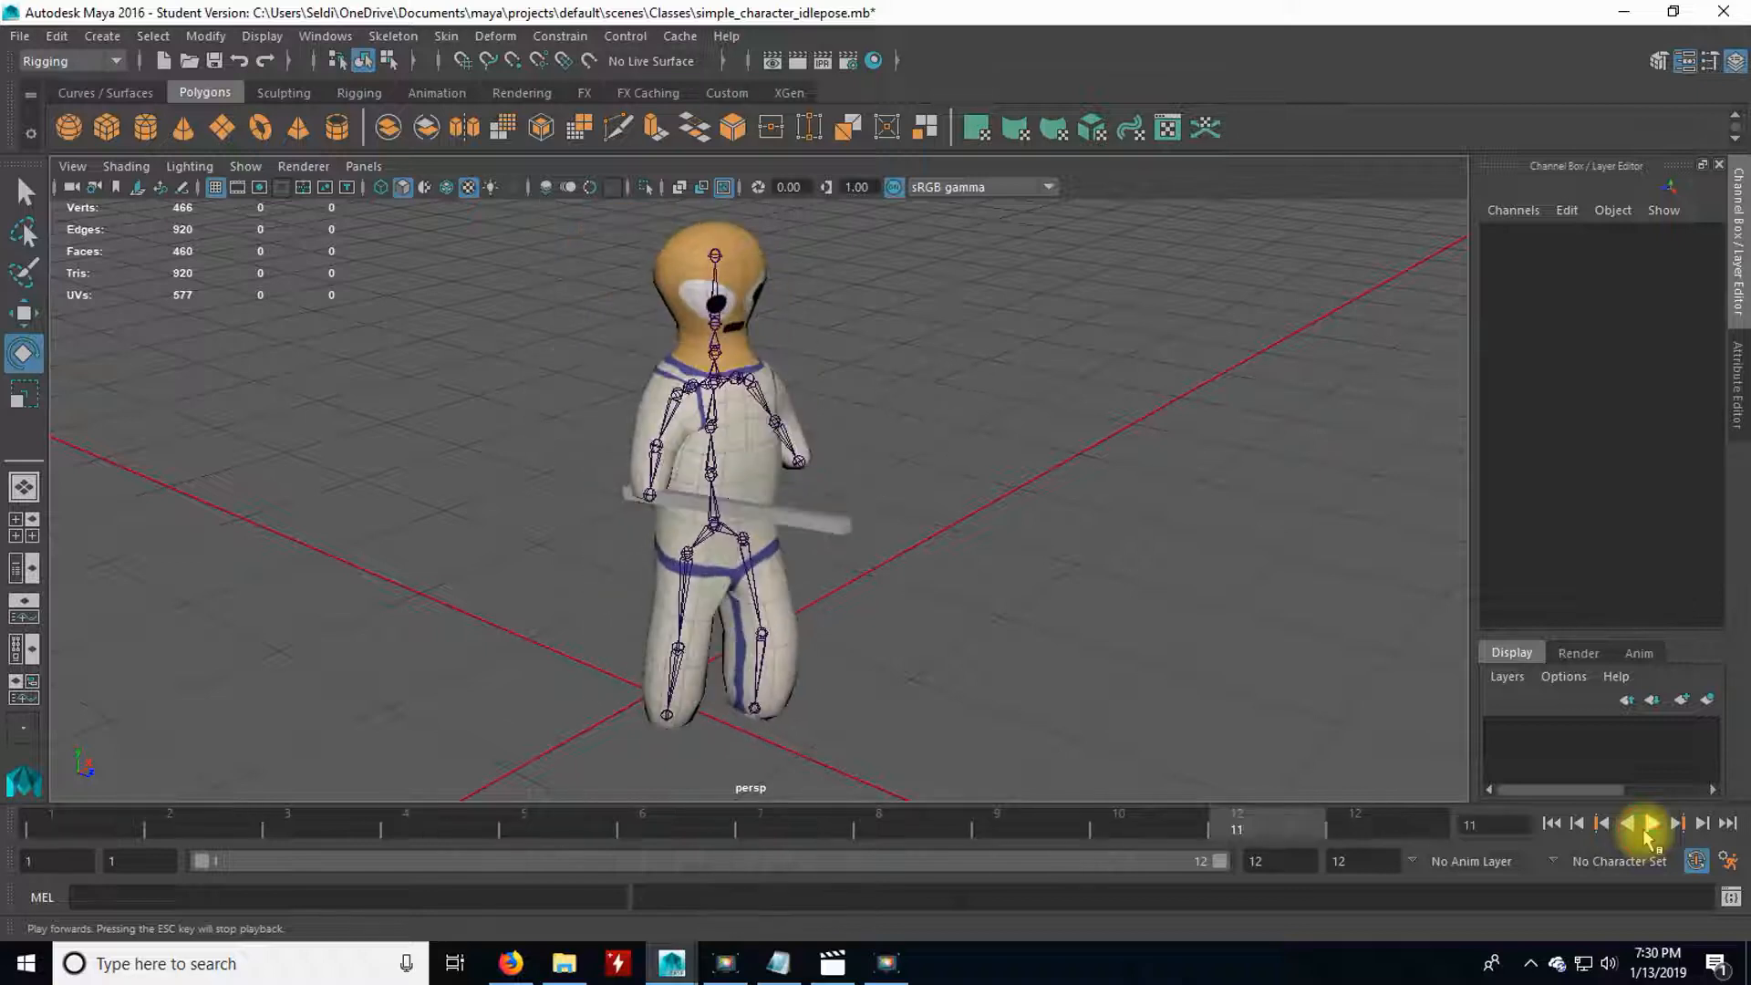
pyautogui.click(1649, 826)
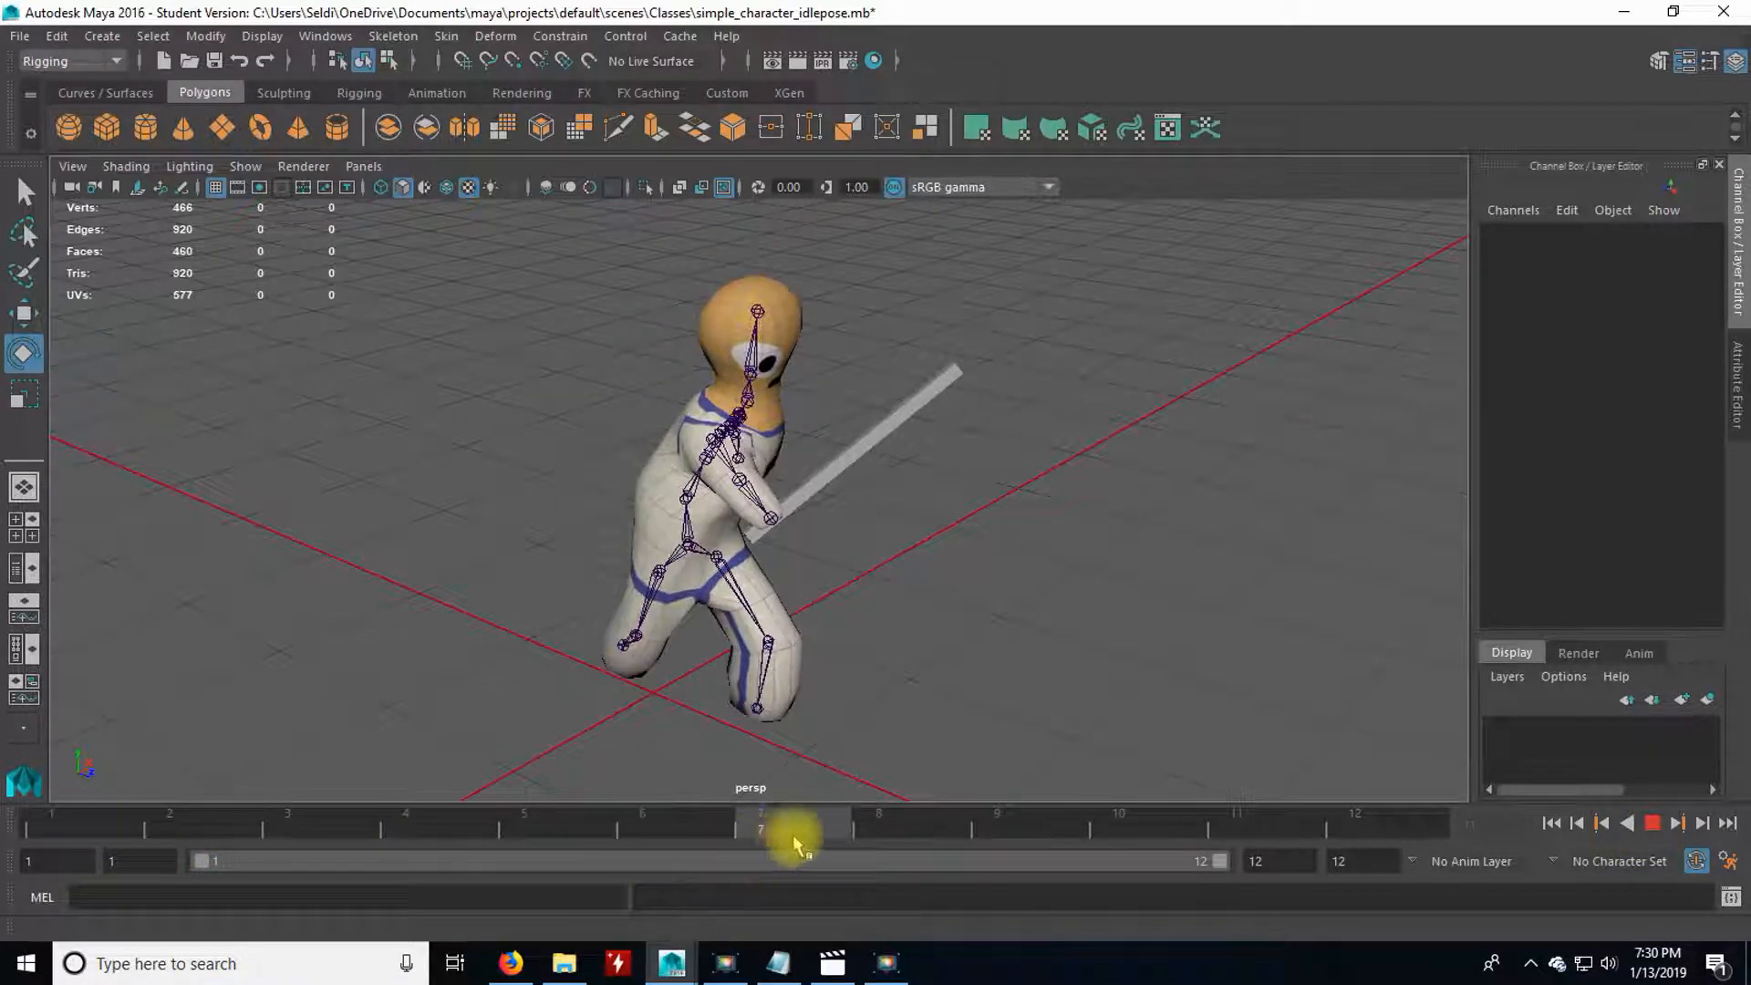
pyautogui.moveTo(1324, 833)
pyautogui.mouseDown()
pyautogui.moveTo(701, 845)
pyautogui.moveTo(1277, 828)
pyautogui.moveTo(1026, 833)
pyautogui.mouseUp()
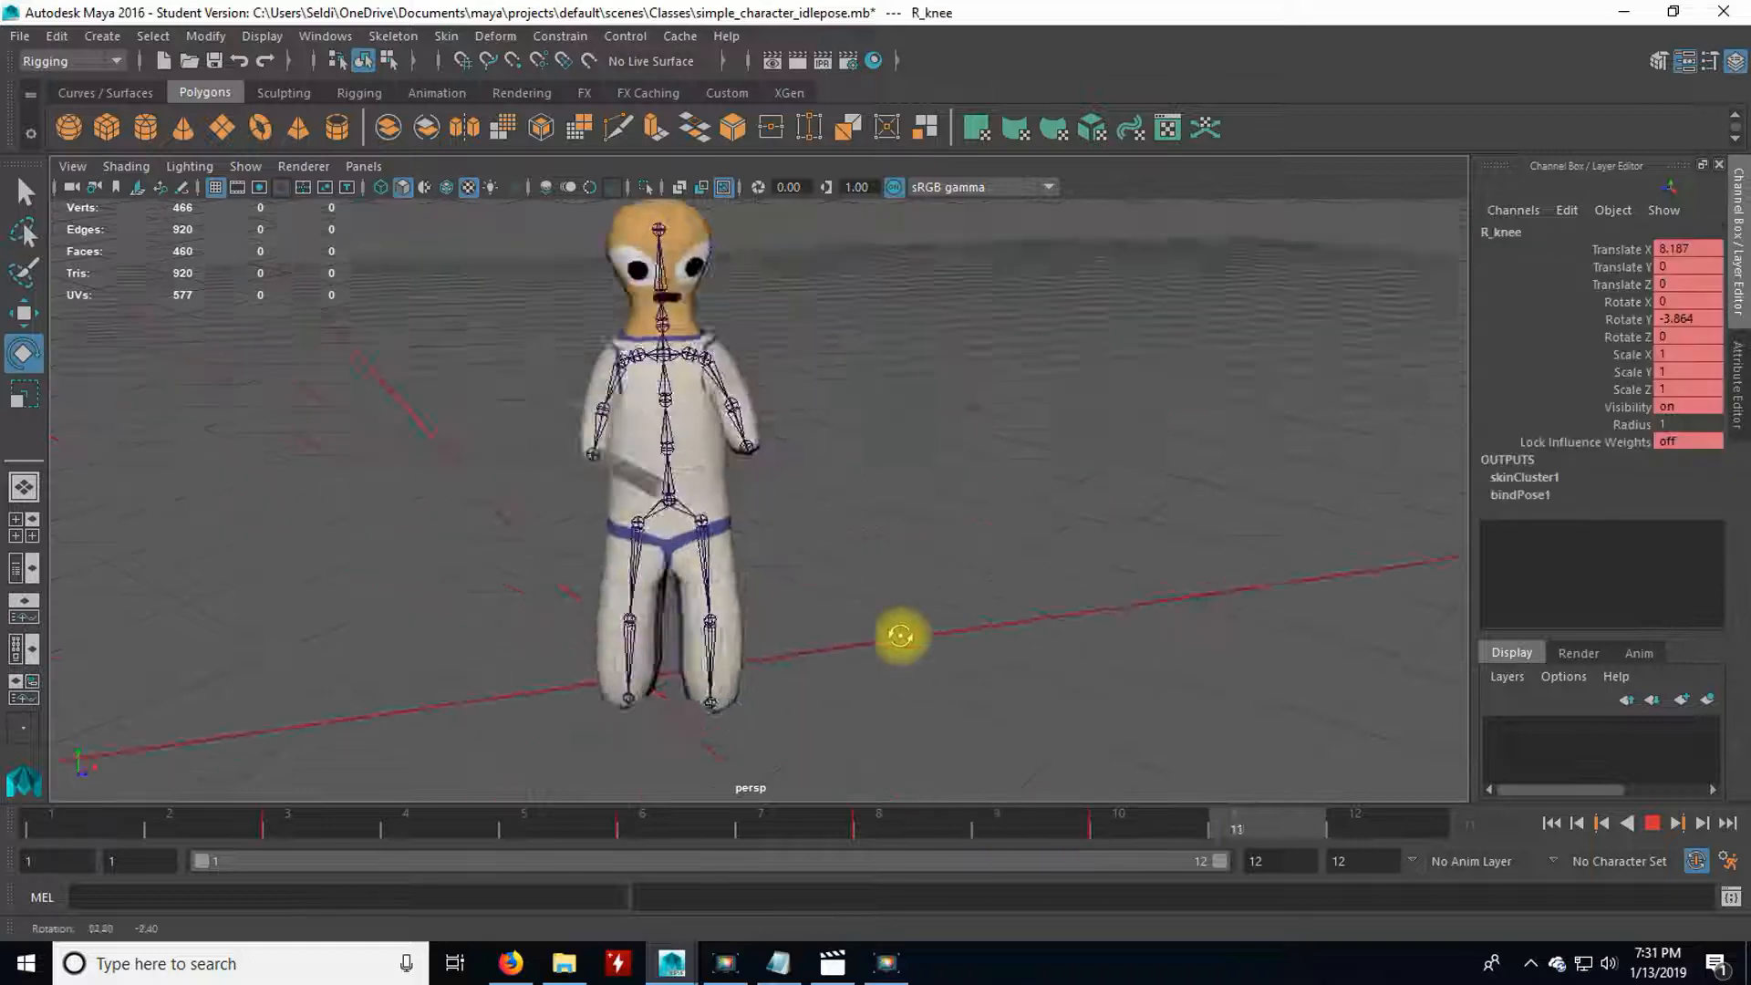
pyautogui.keyDown('alt'); pyautogui.moveTo(908, 633); pyautogui.dragTo(566, 566); pyautogui.keyUp('alt')
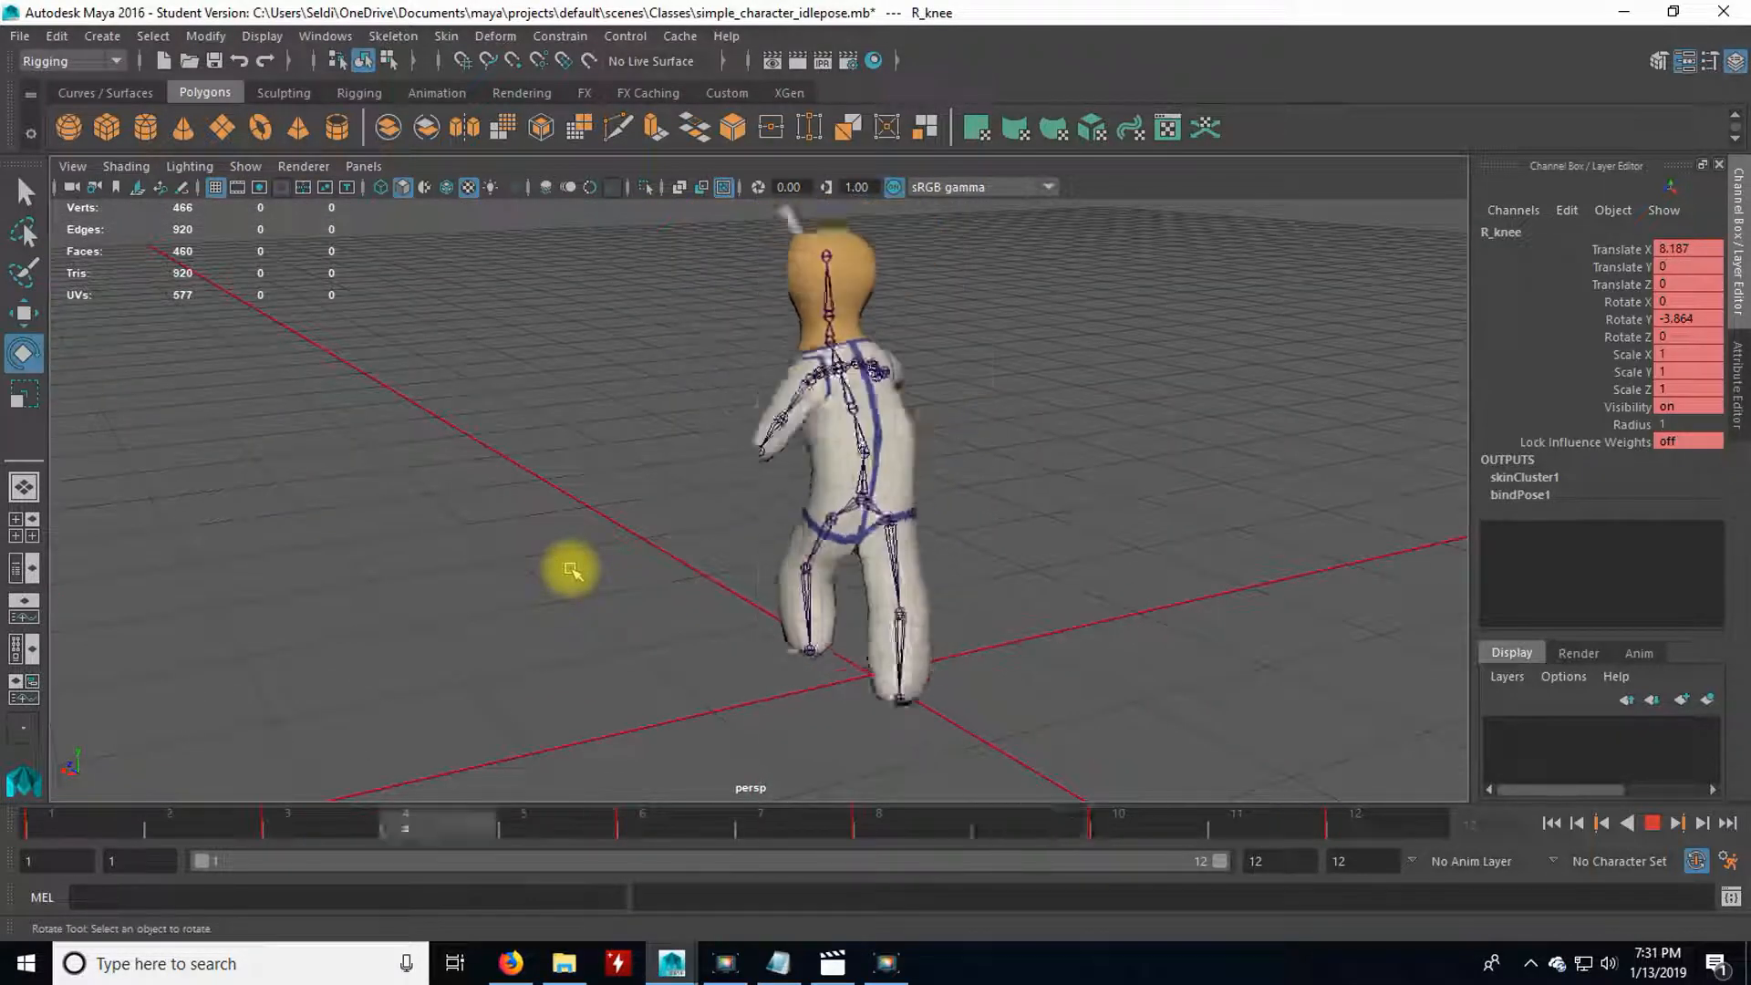
pyautogui.keyDown('alt'); pyautogui.moveTo(571, 570); pyautogui.dragTo(936, 600); pyautogui.keyUp('alt')
pyautogui.keyDown('alt'); pyautogui.moveTo(867, 508); pyautogui.dragTo(910, 614); pyautogui.keyUp('alt')
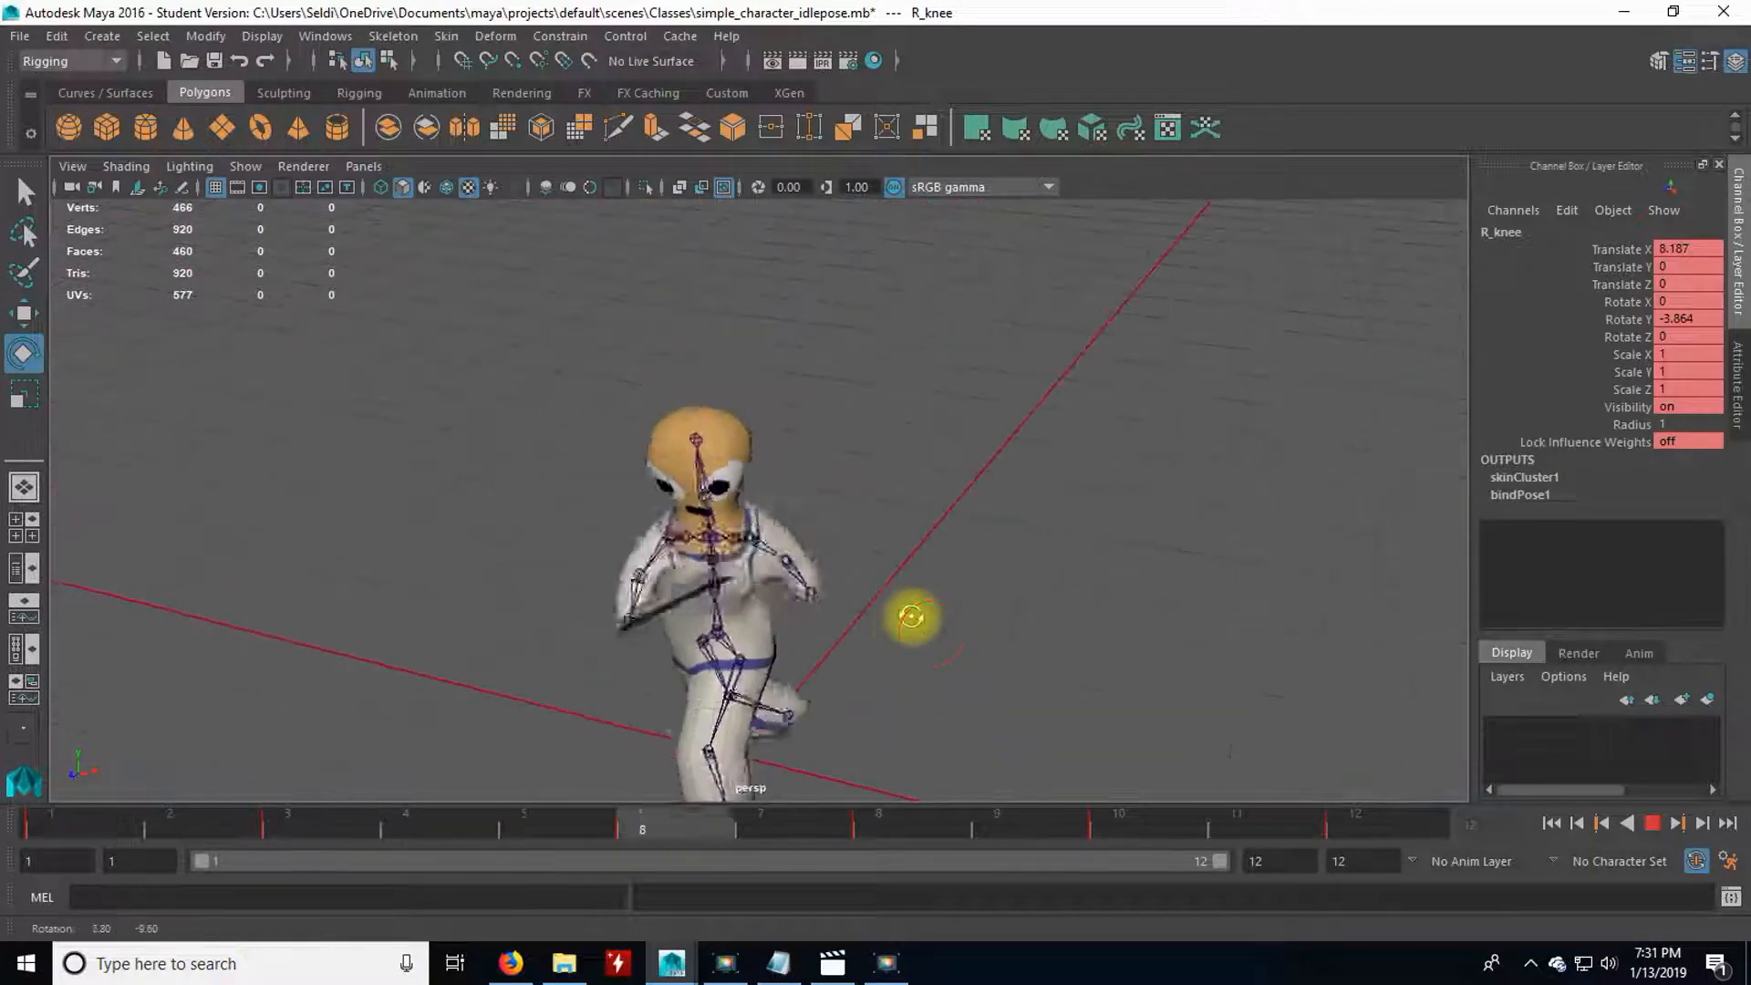
# Stop playback and save the scene under the new name simple_character_attack_sword.mb in the Classes folder.
pyautogui.click(1652, 823)
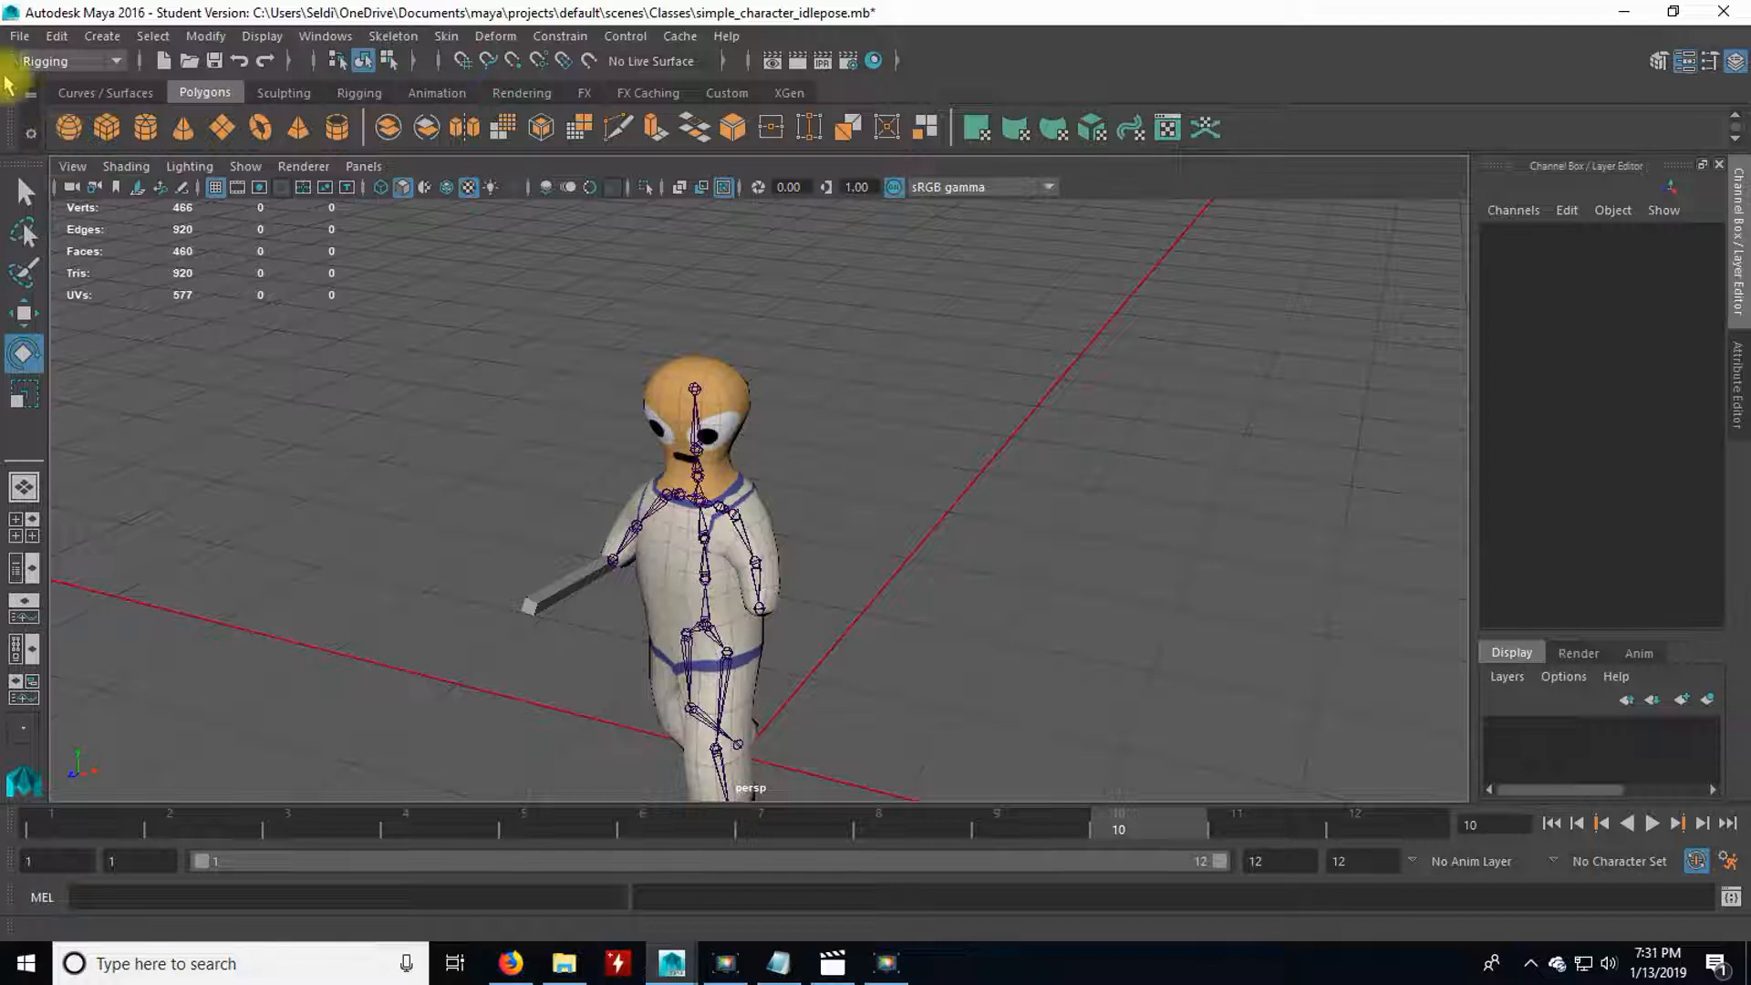
pyautogui.click(20, 35)
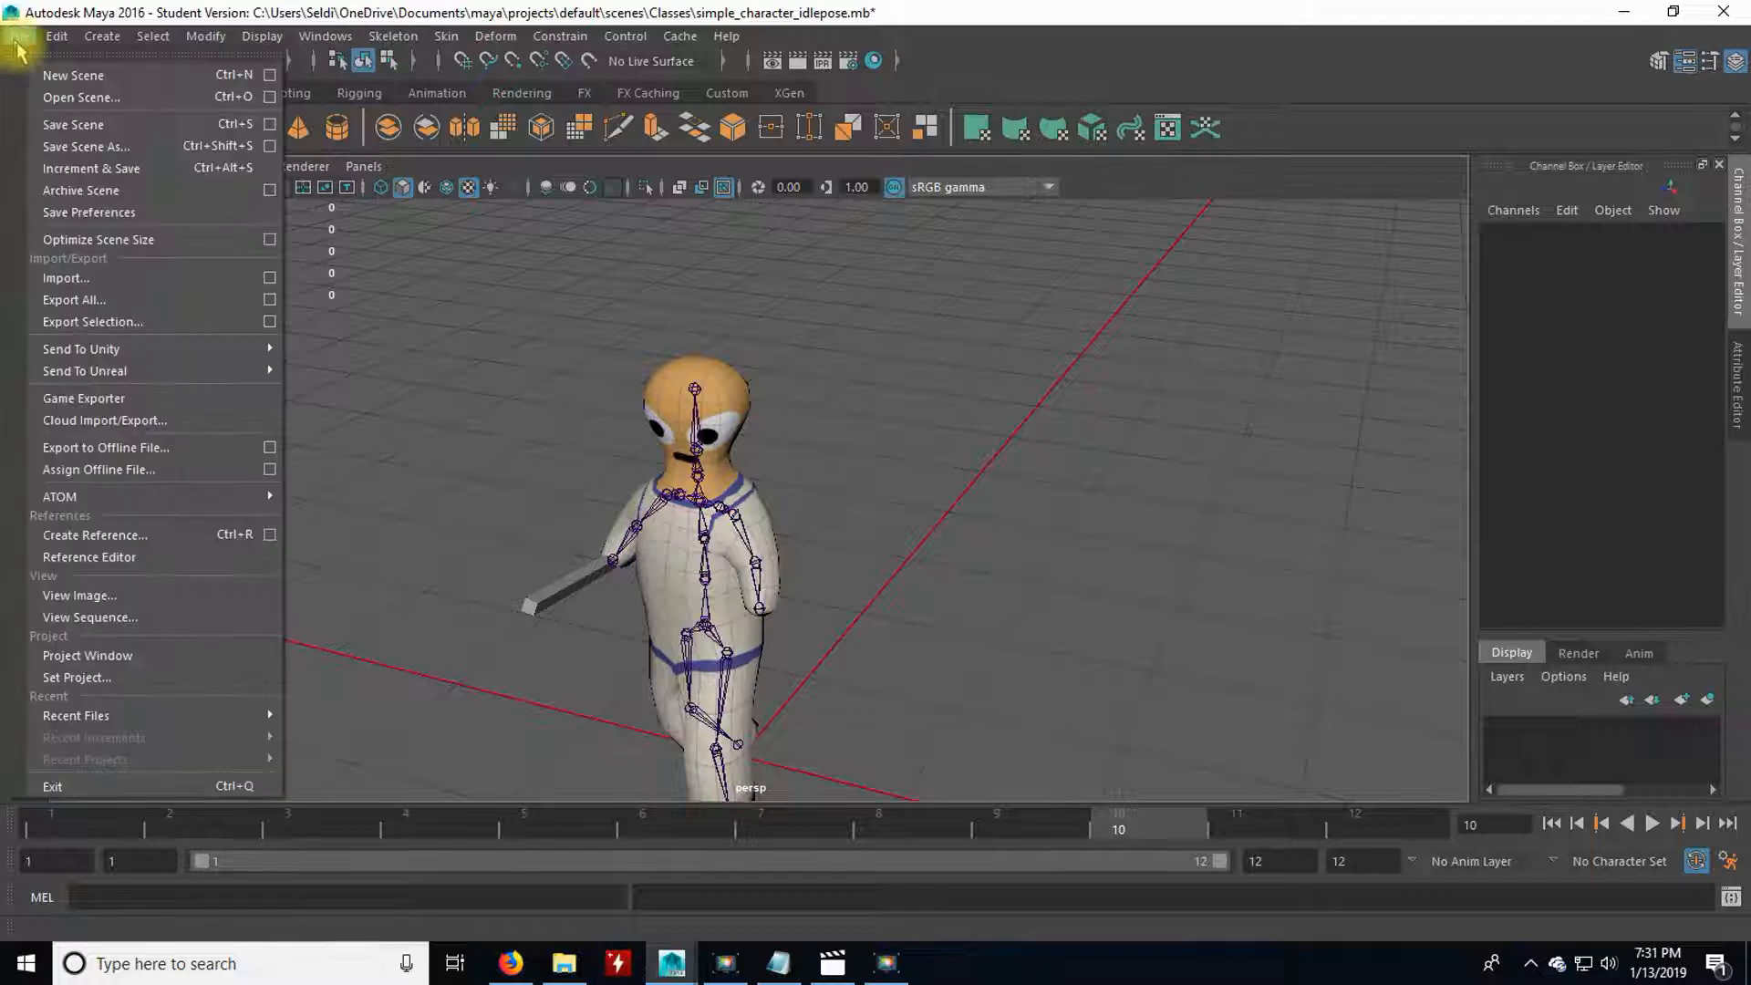
pyautogui.click(87, 147)
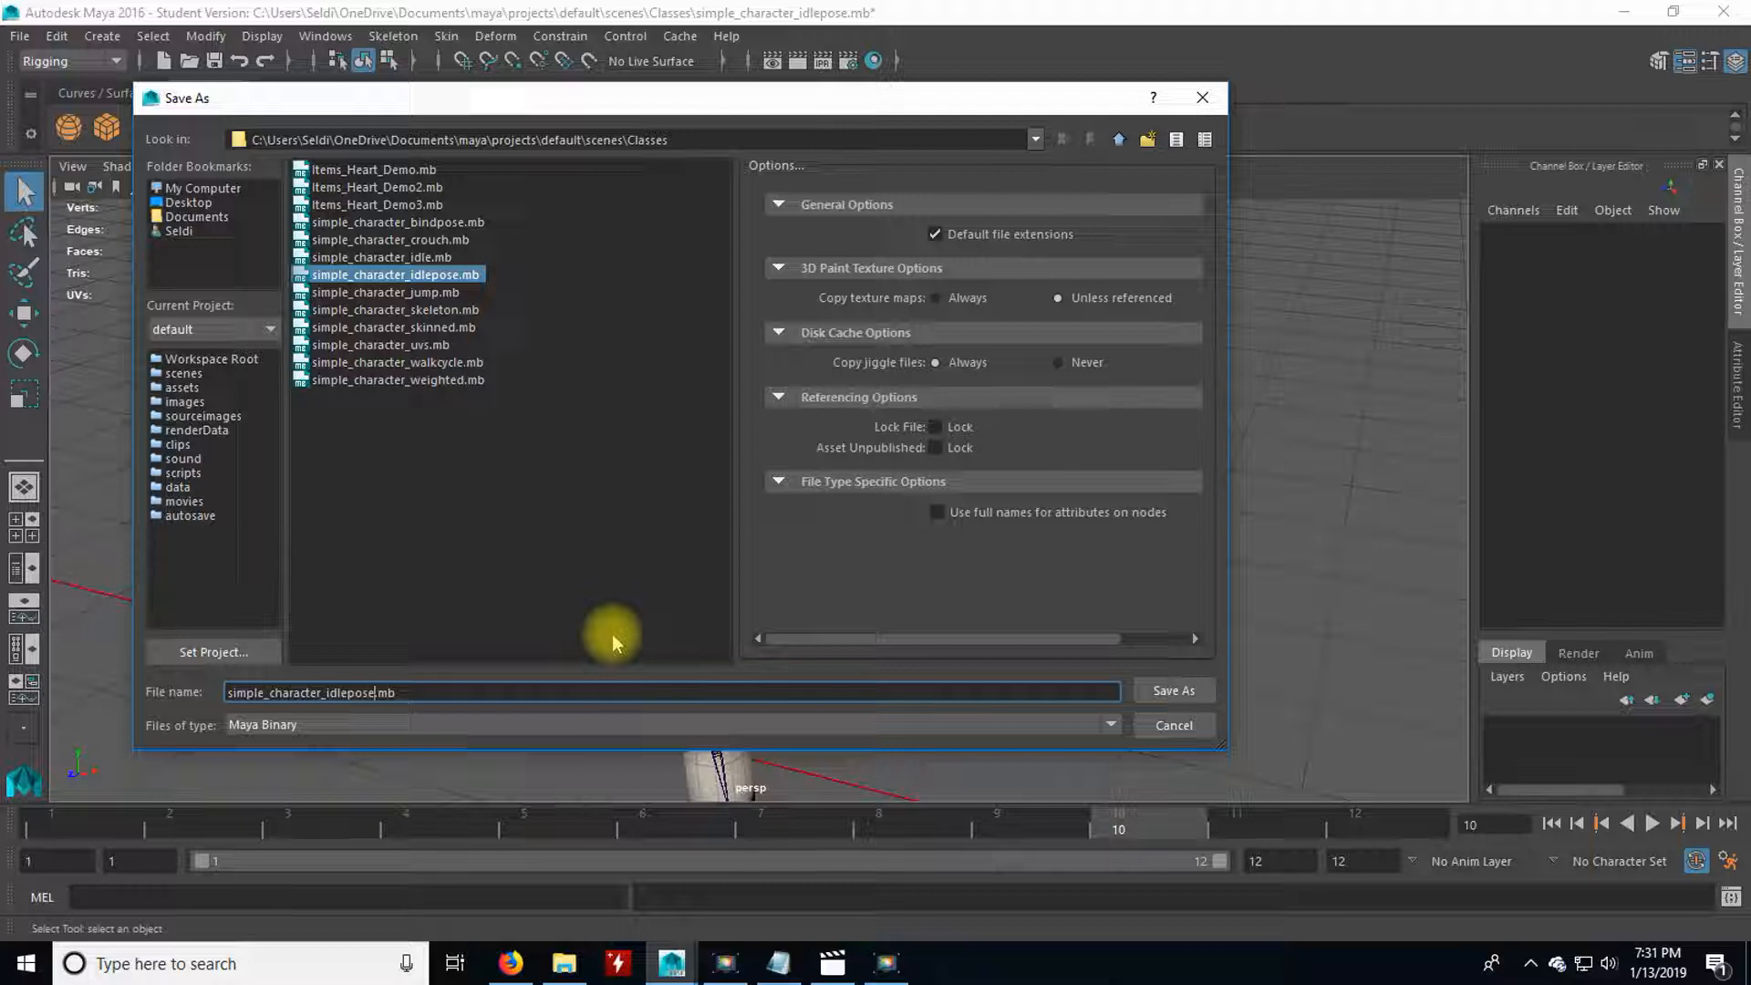
pyautogui.press('Left')
pyautogui.press('Left')
pyautogui.press('Left')
pyautogui.press('BackSpace')
pyautogui.press('BackSpace')
pyautogui.press('BackSpace')
pyautogui.press('BackSpace')
pyautogui.press('BackSpace')
pyautogui.press('BackSpace')
pyautogui.press('BackSpace')
pyautogui.press('BackSpace')
pyautogui.write('attack')
pyautogui.write('_sword')
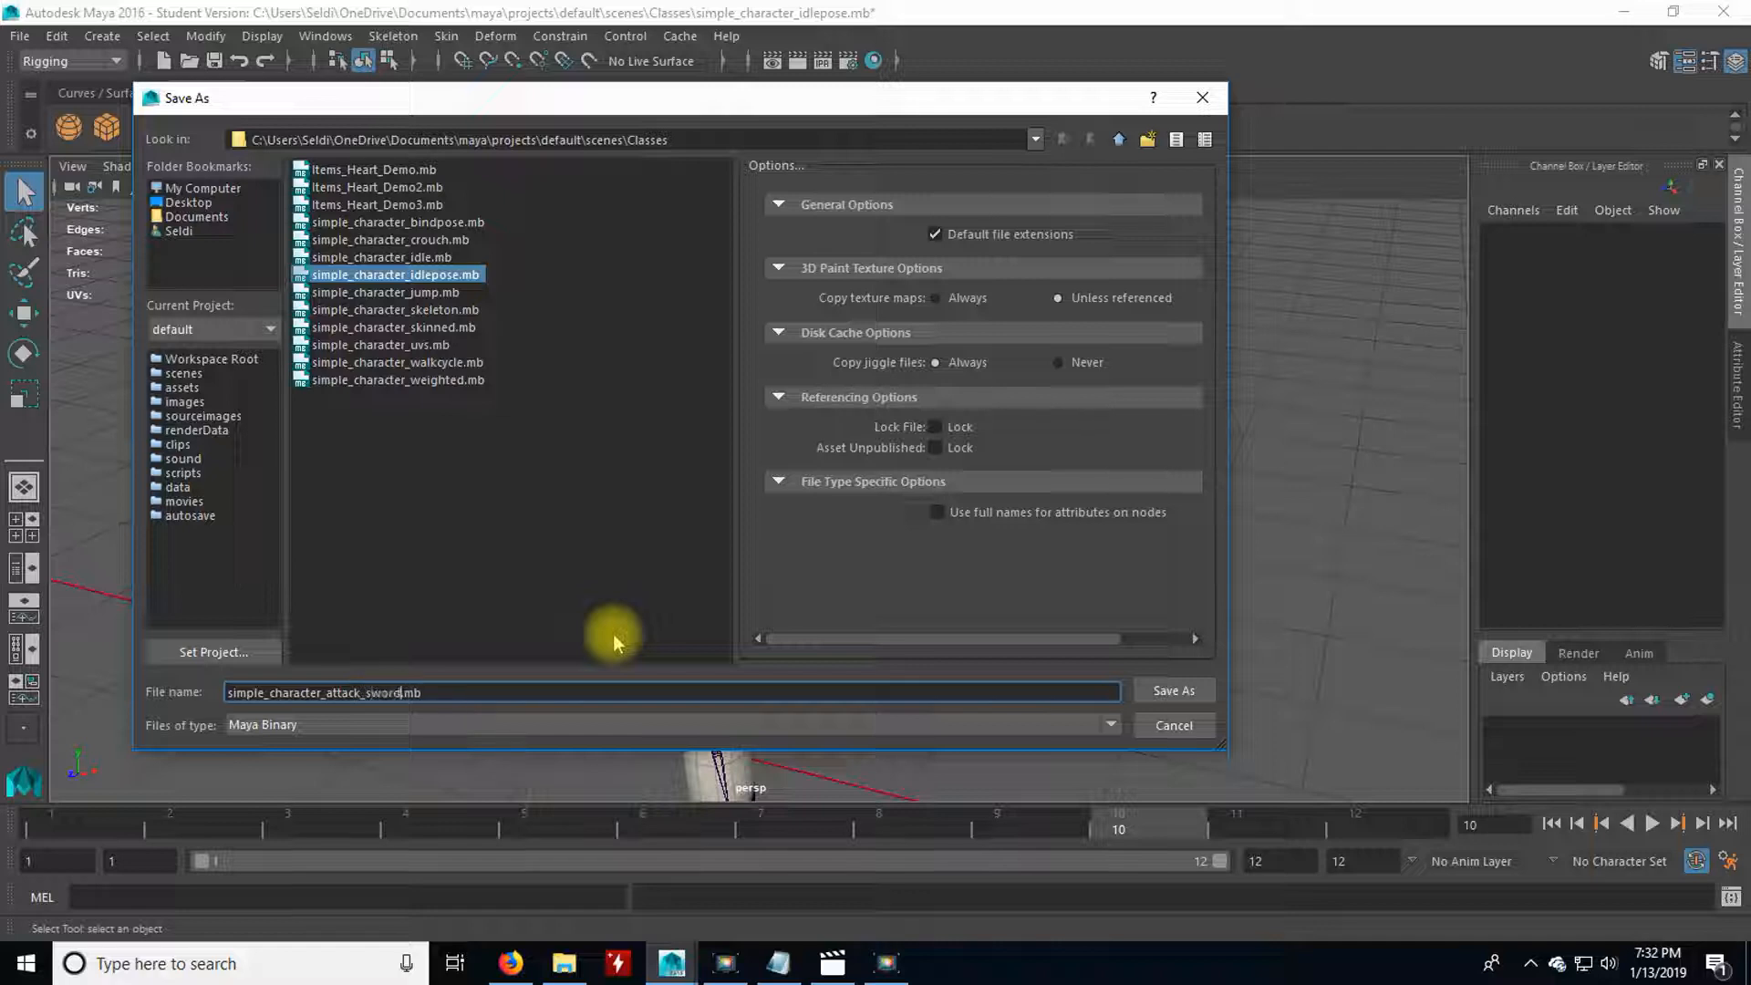
pyautogui.click(1160, 690)
# Clear the selection and play the animation in the perspective view to review the full sword swing.
pyautogui.click(821, 500)
pyautogui.hotkey('alt', 'v')
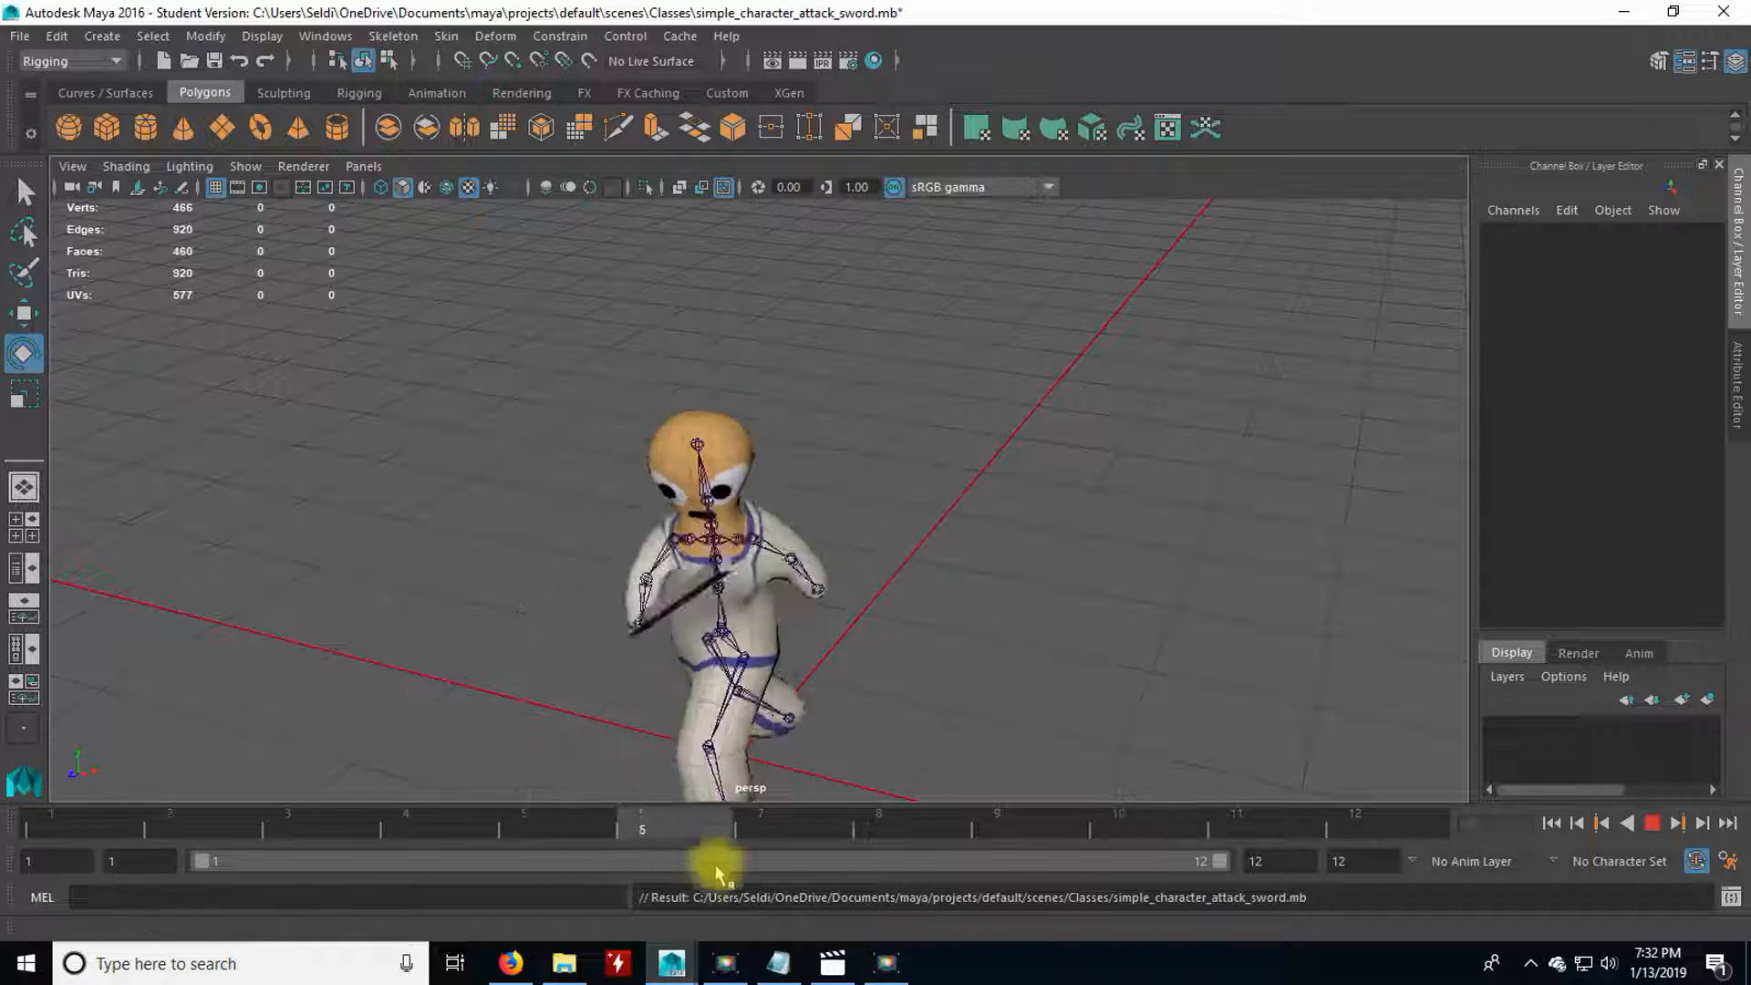
pyautogui.hotkey('alt', 'v')
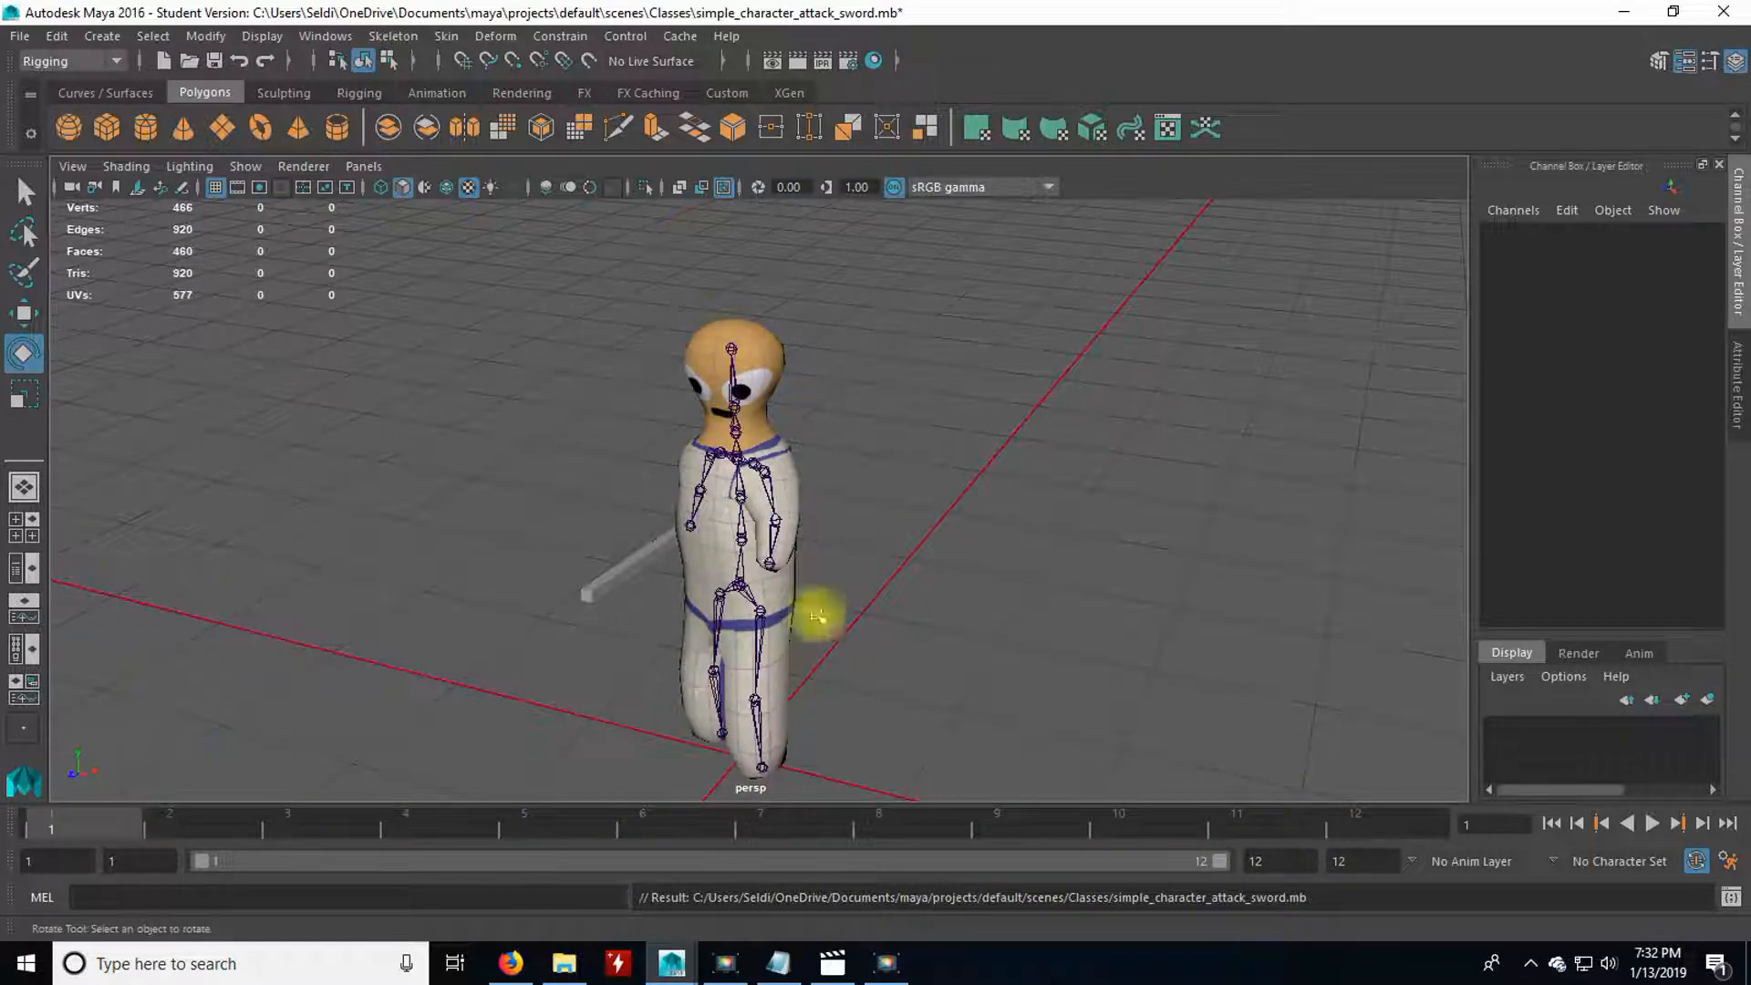
# Select all joints and delete their static channels, checking the motion by scrubbing to frame 12 and deselecting the joints.
pyautogui.click(50, 38)
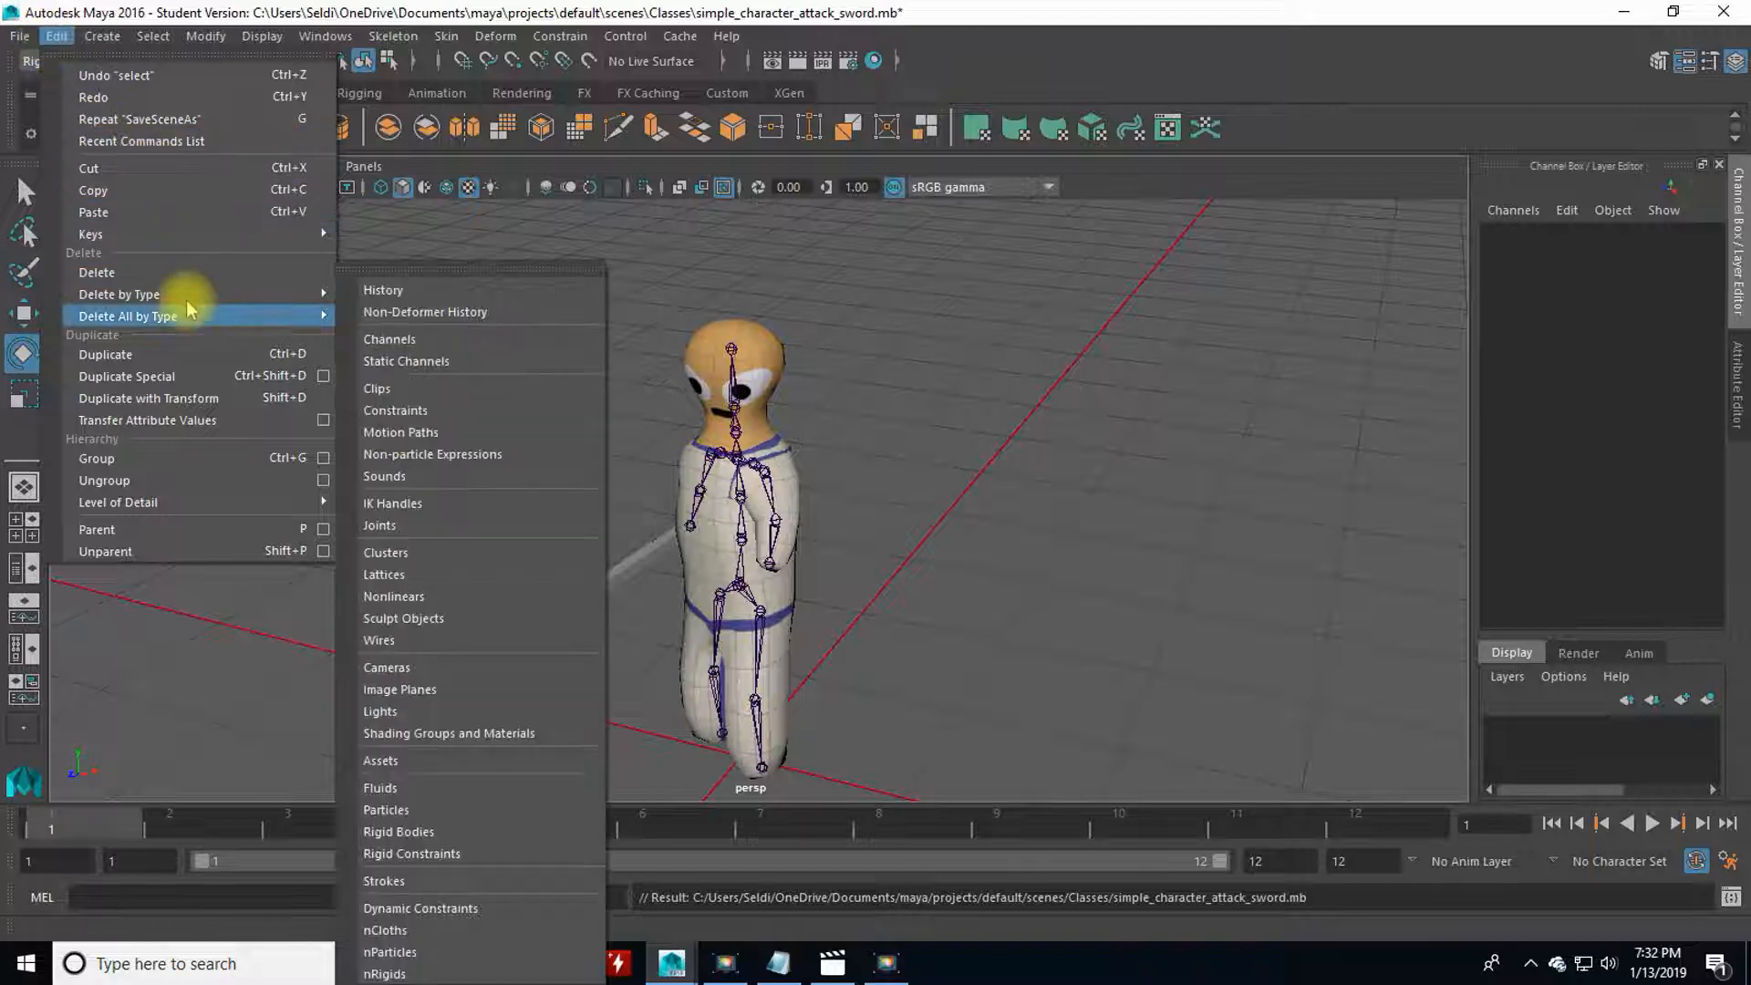
pyautogui.moveTo(159, 45)
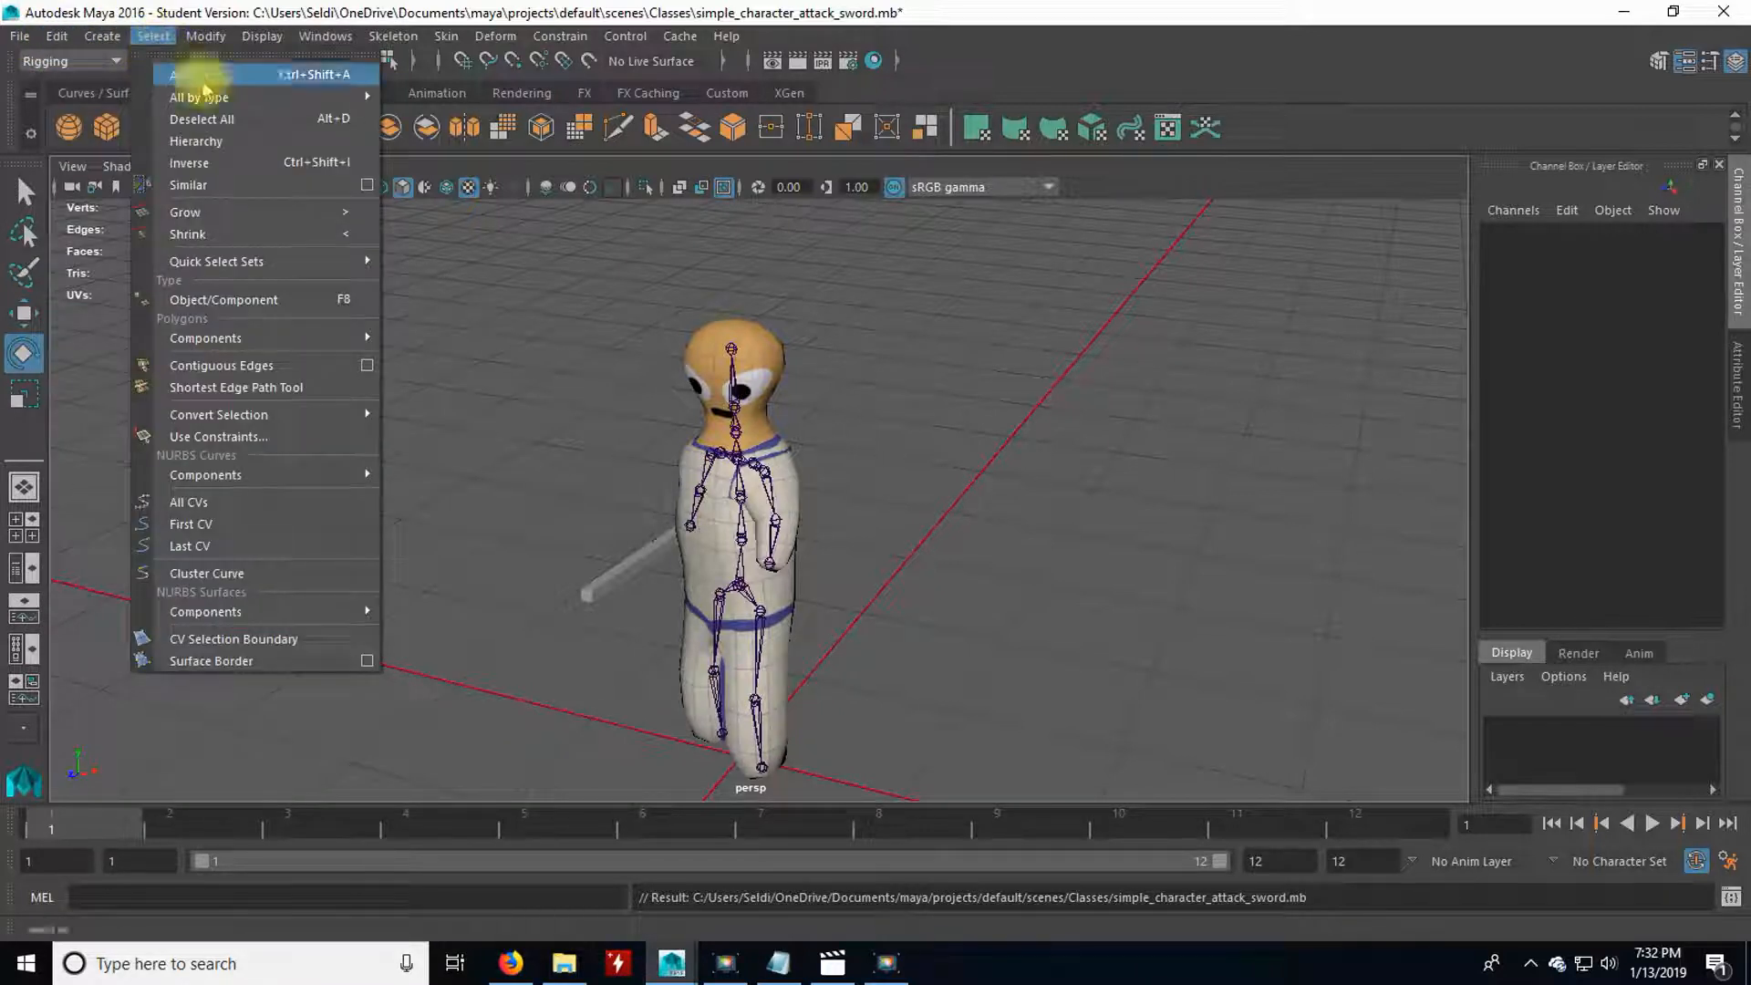
pyautogui.click(424, 117)
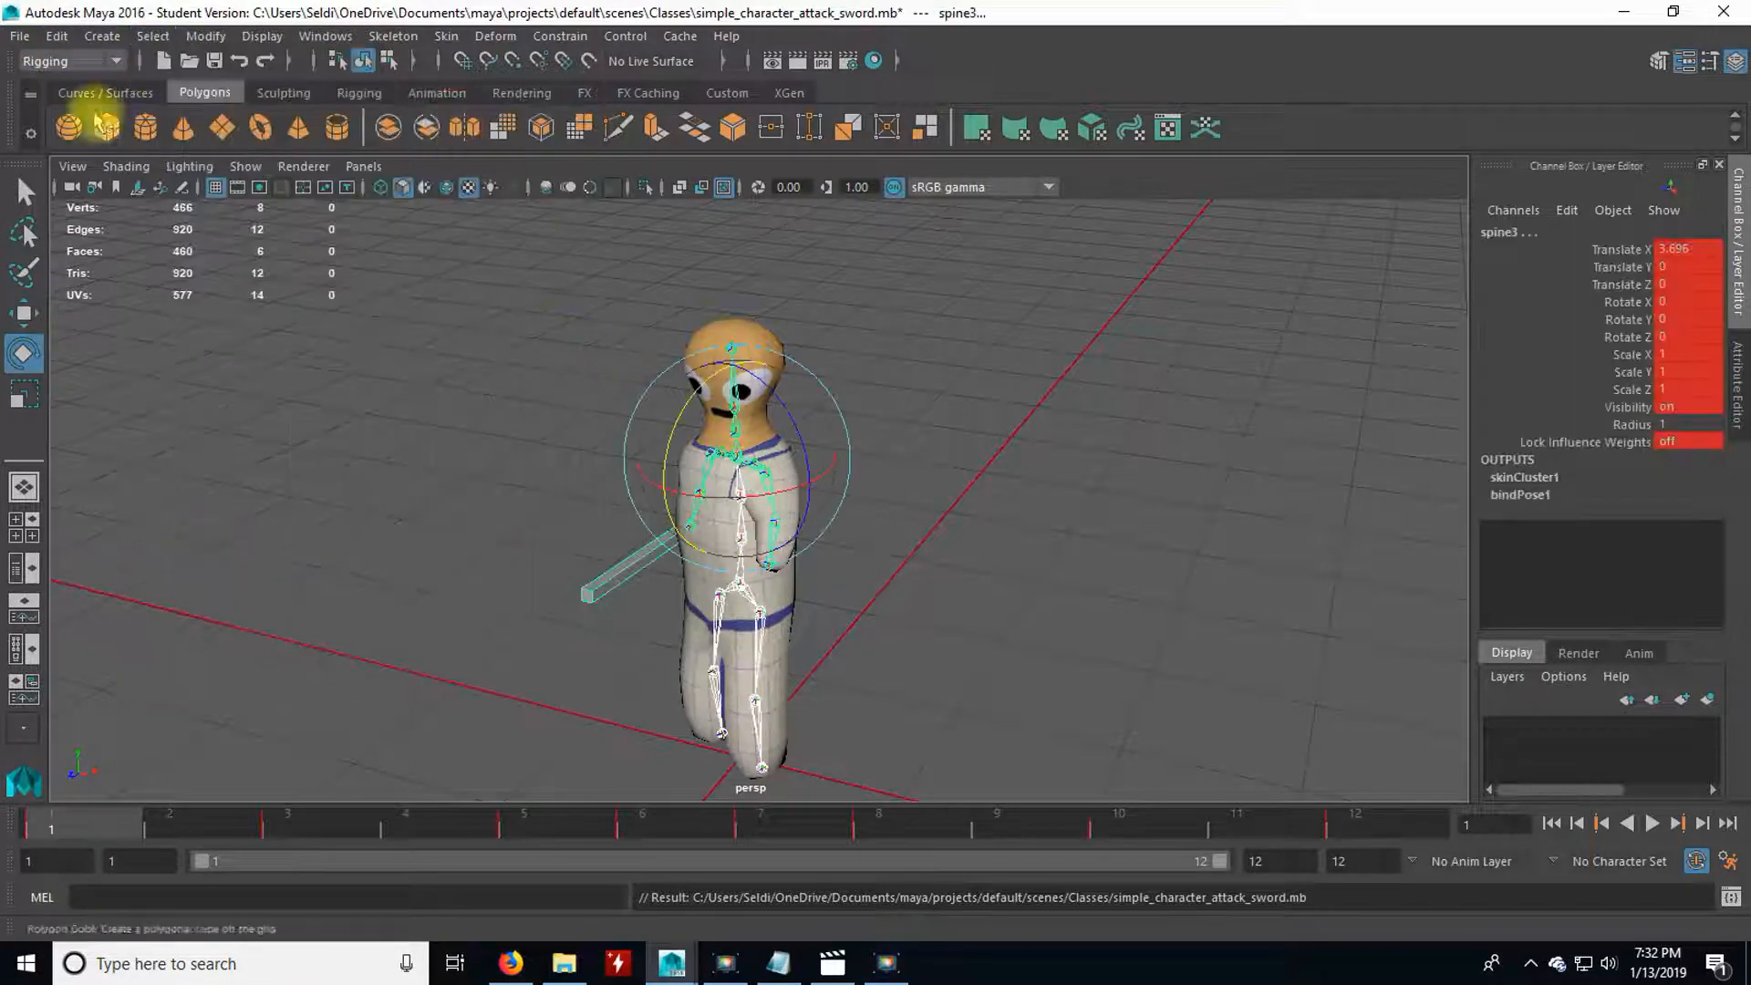
pyautogui.click(68, 40)
pyautogui.moveTo(148, 305)
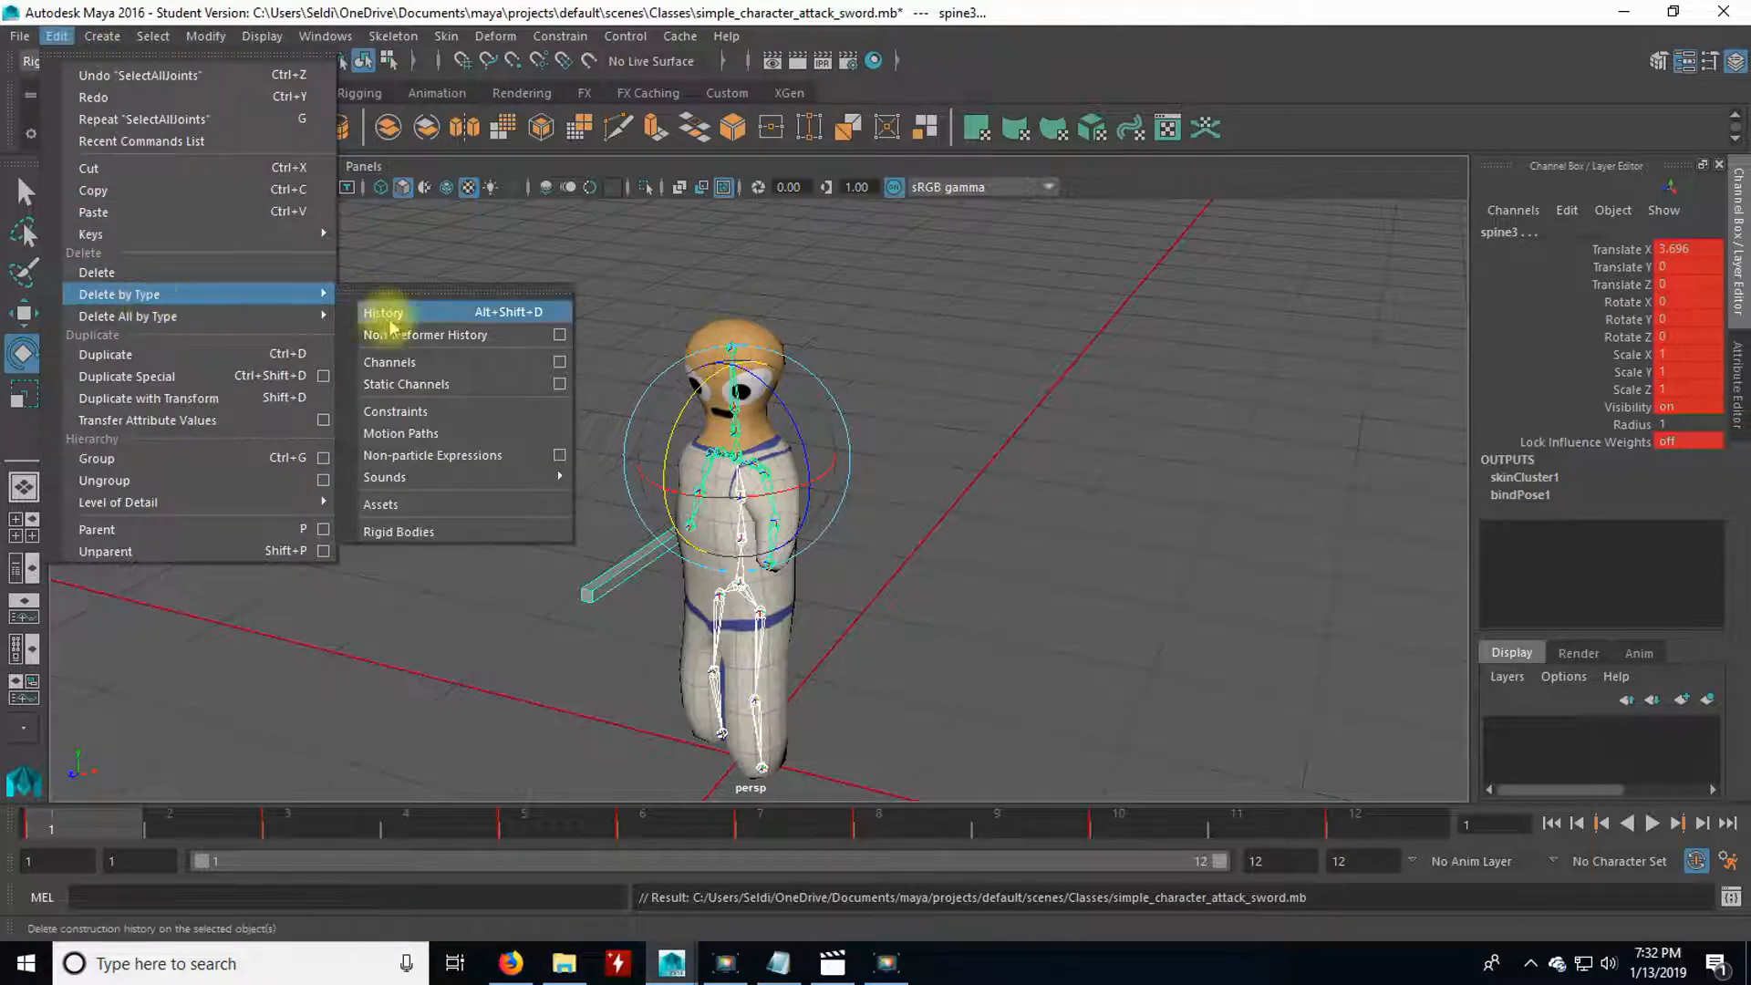
pyautogui.click(453, 395)
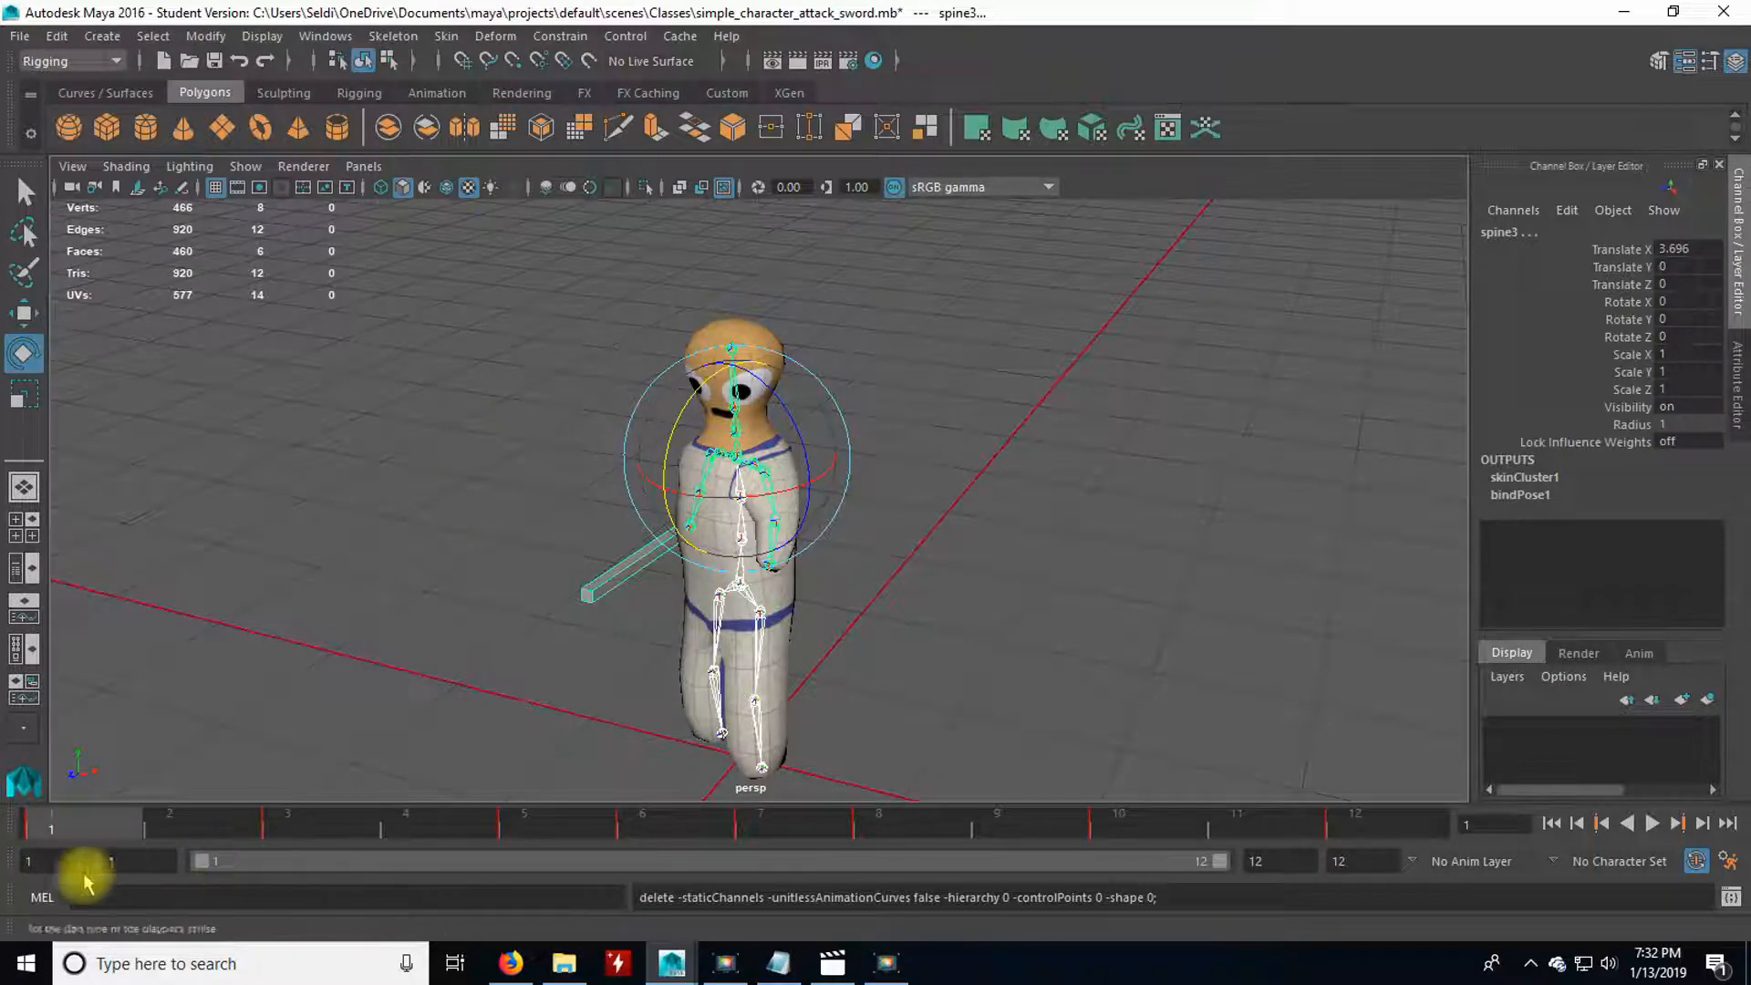
pyautogui.moveTo(139, 833); pyautogui.dragTo(1355, 825)
pyautogui.click(906, 618)
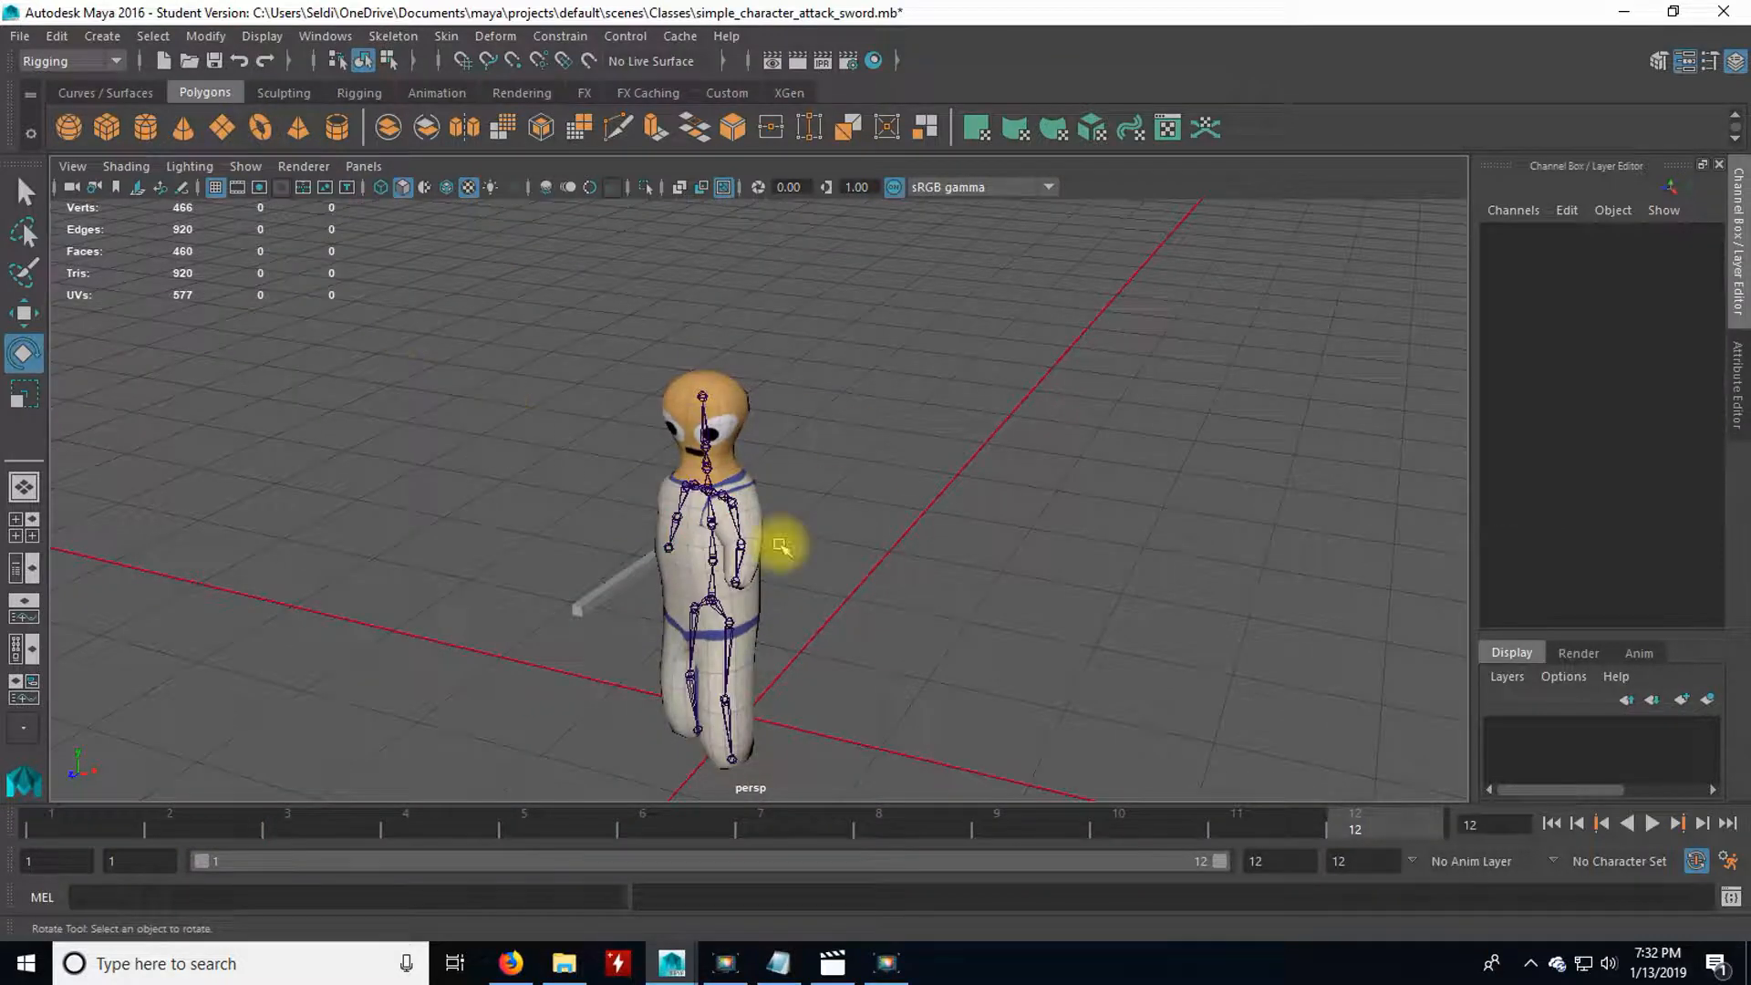